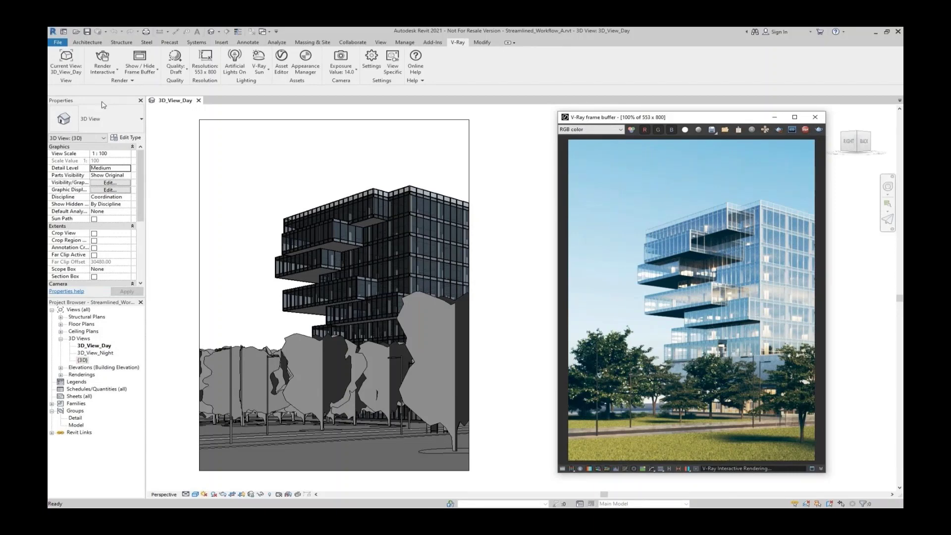
- Check the render quality presets and the V-Ray output resolution settings for the 3D_View_Day view
click(169, 70)
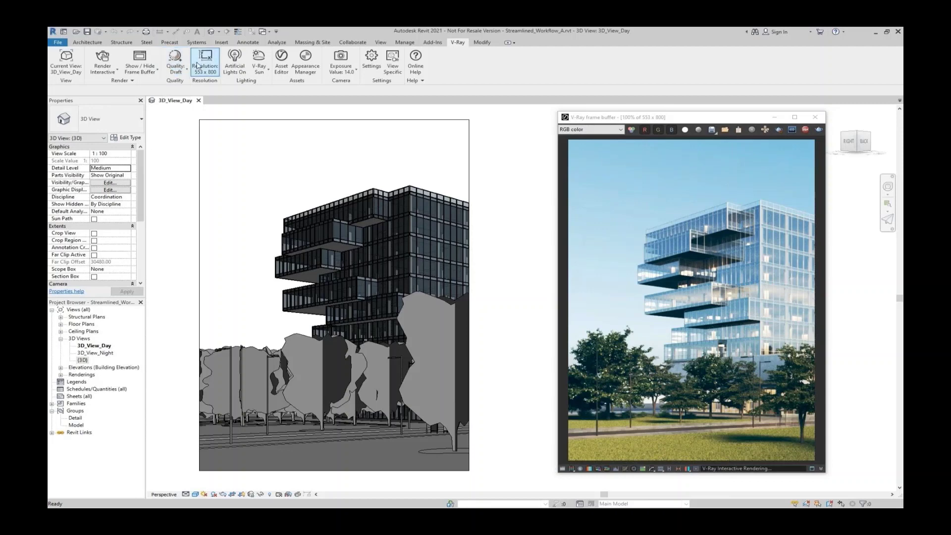
click(201, 68)
drag(206, 64, 206, 110)
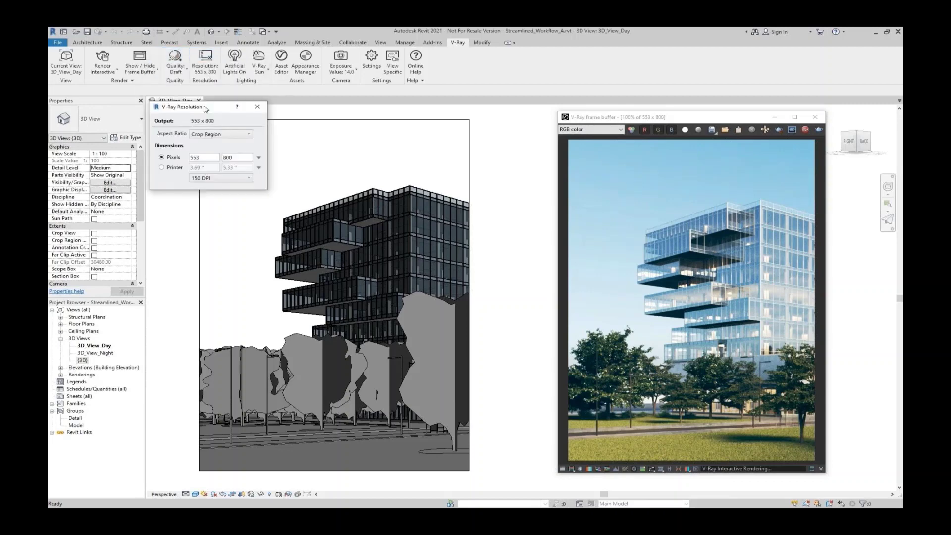
click(254, 109)
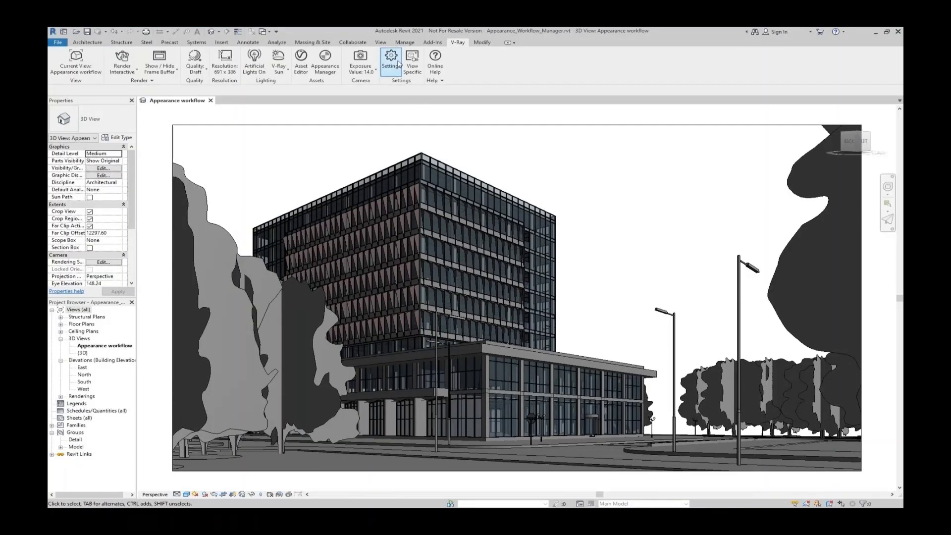
- Enable the denoiser in the V-Ray render channels with the NVIDIA AI Denoiser engine and start an interactive render
click(390, 59)
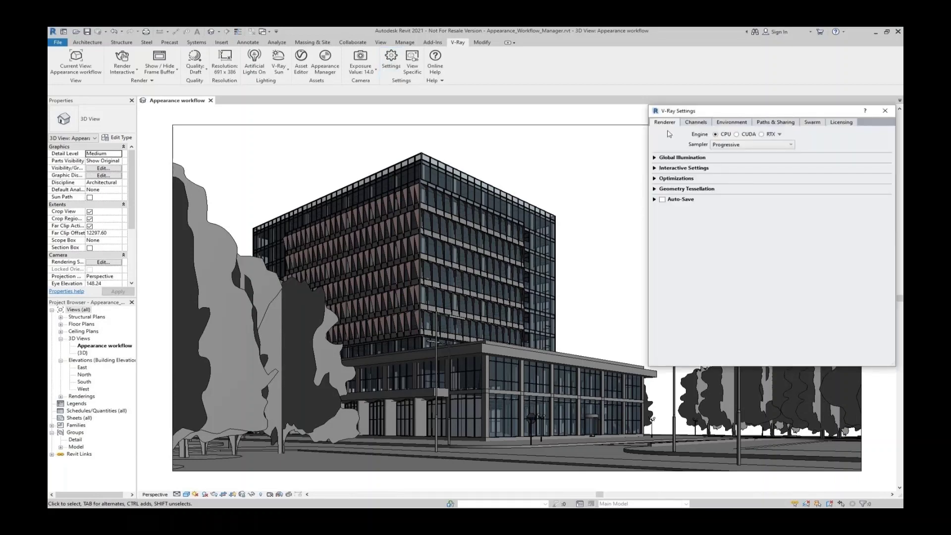
click(737, 134)
click(696, 123)
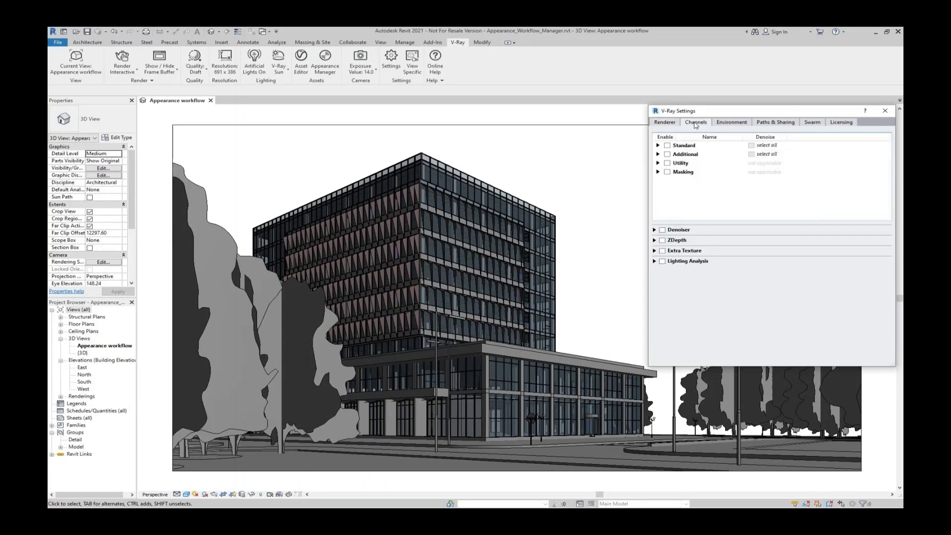
click(663, 230)
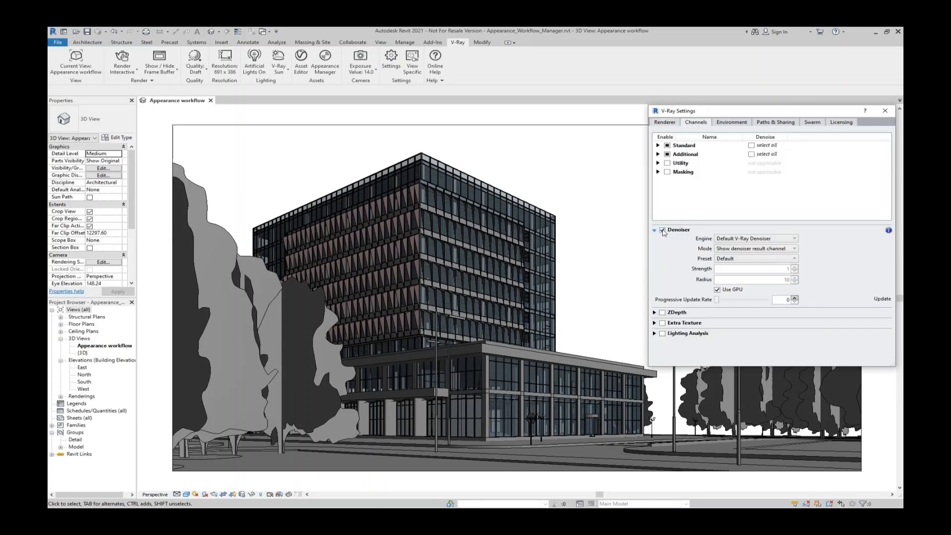
click(723, 239)
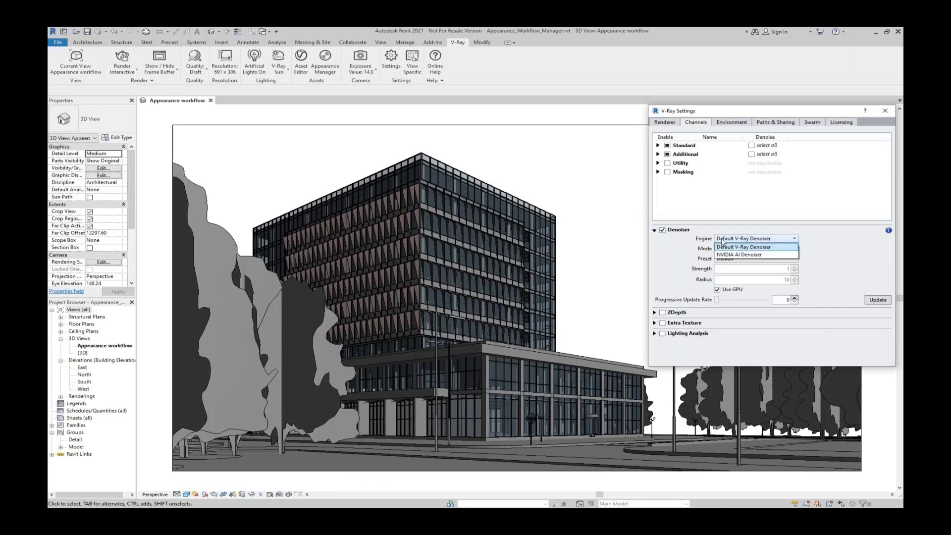
click(727, 256)
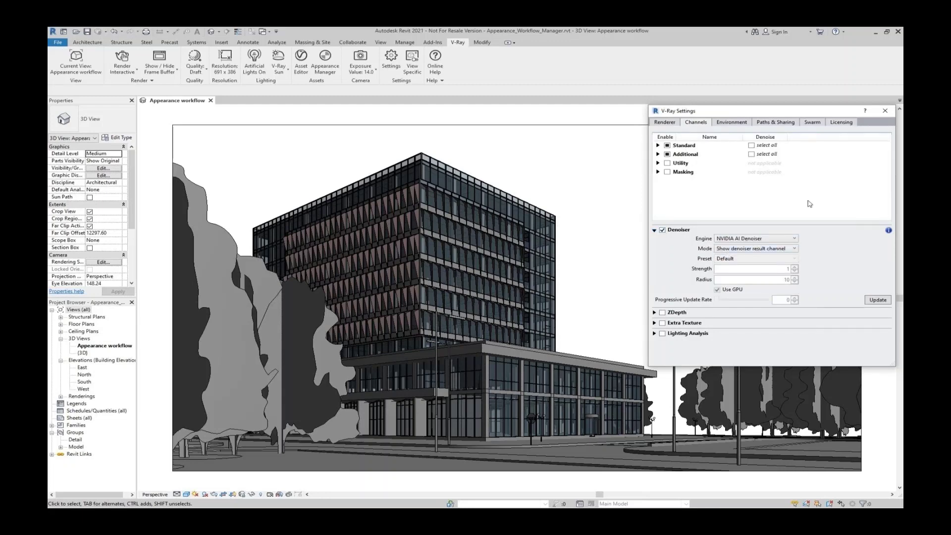
click(885, 110)
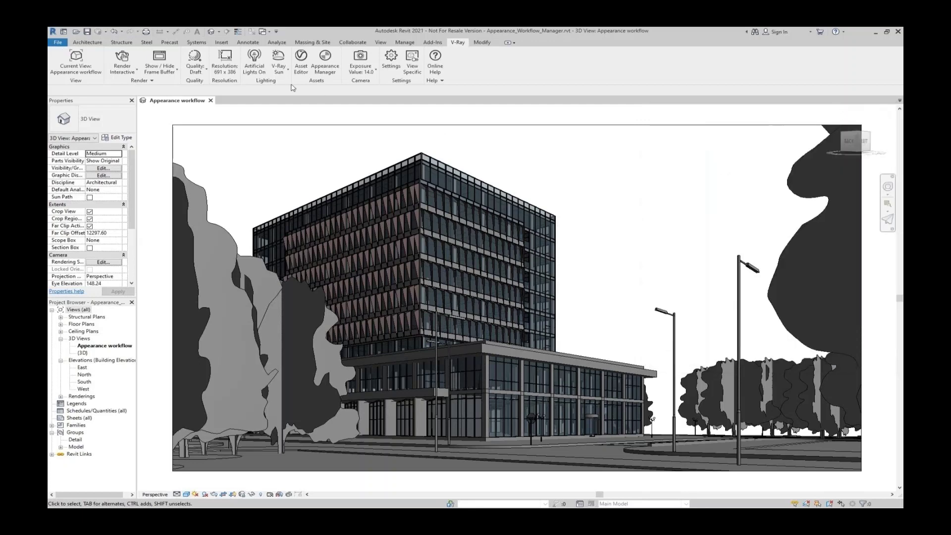
click(122, 59)
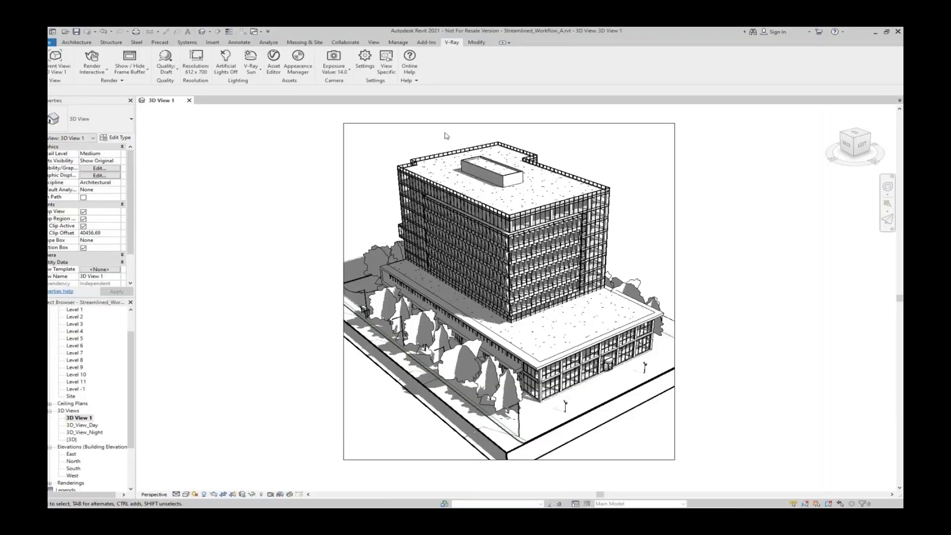
- Review the scene's materials, geometries and textures in the V-Ray Asset Editor
click(274, 66)
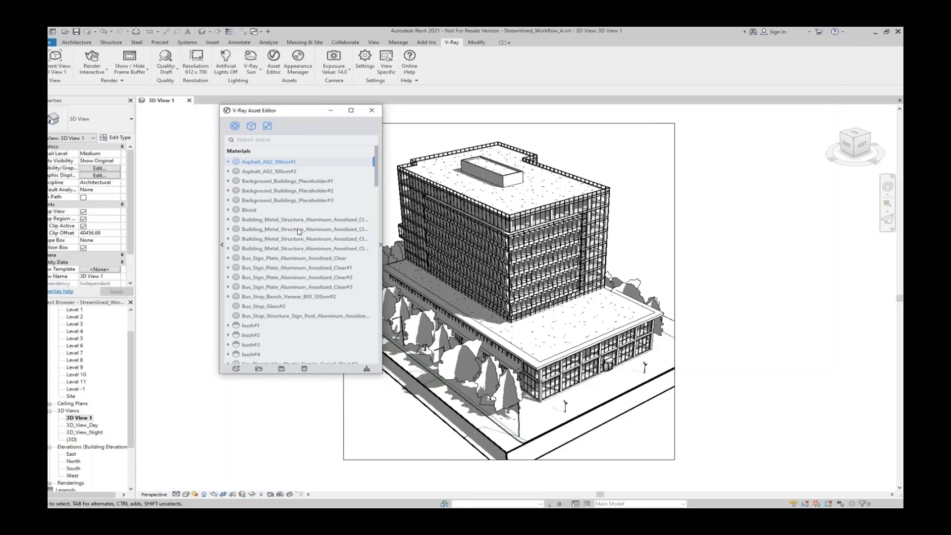
scroll(253, 247, down, 15)
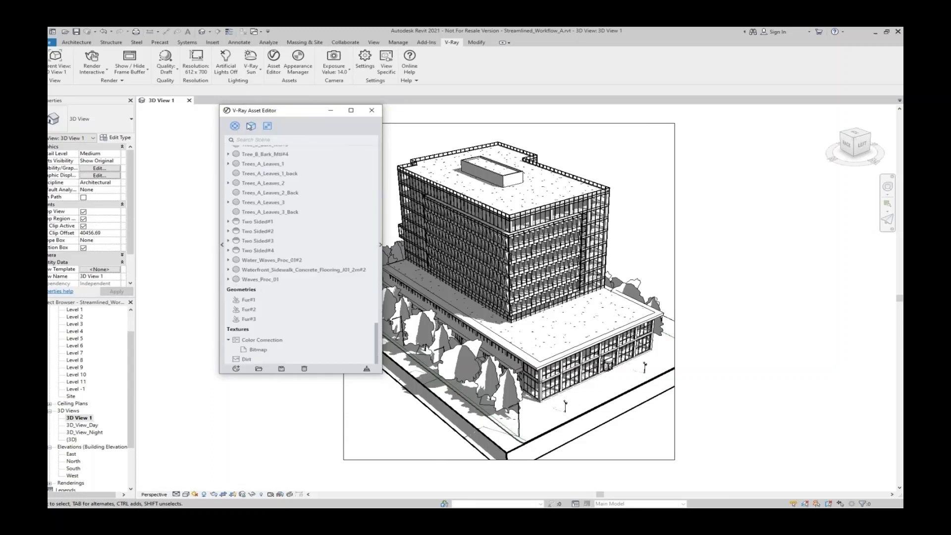
click(251, 126)
click(267, 127)
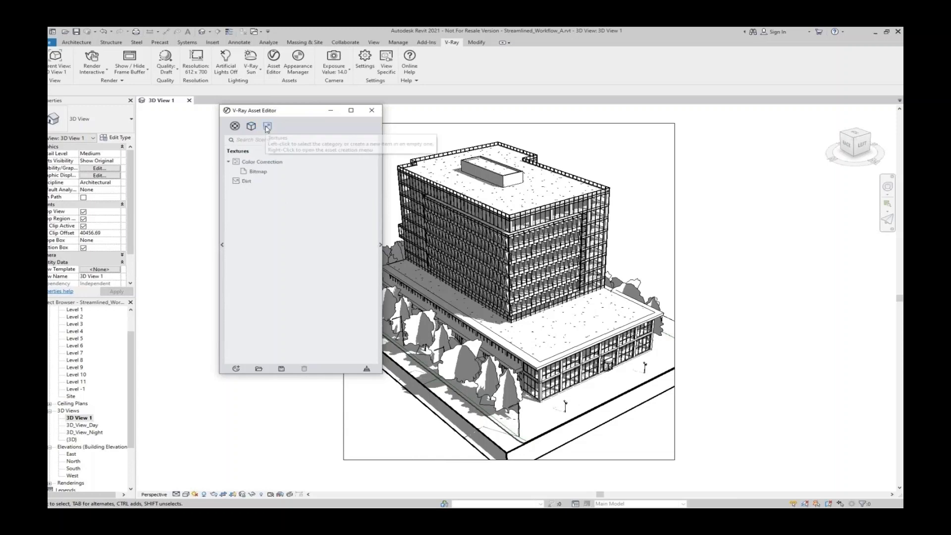
click(235, 126)
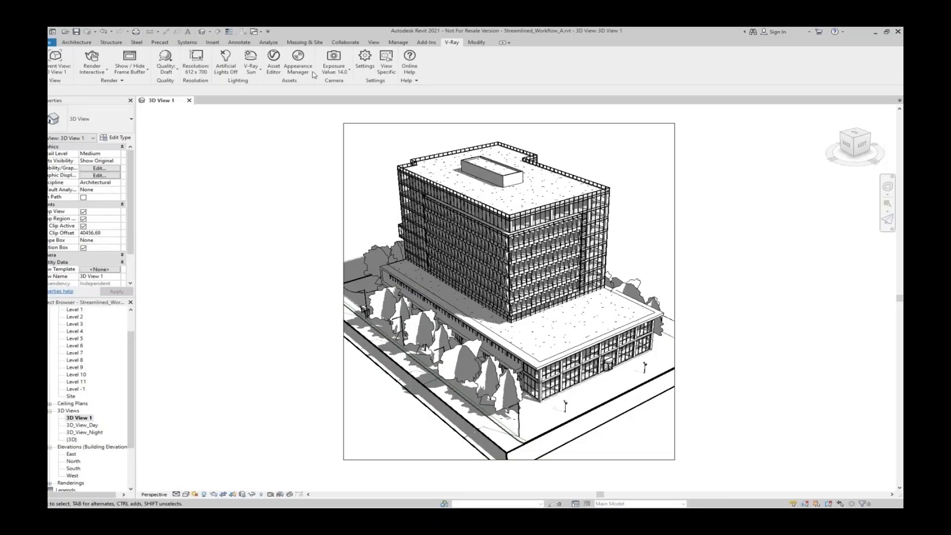
- In the Appearance Manager, assign Concrete_Flooring_H01 to Air Openings, bush#2 to Air Surfaces and Plywood_A_50cm to Analytical Spaces
click(308, 68)
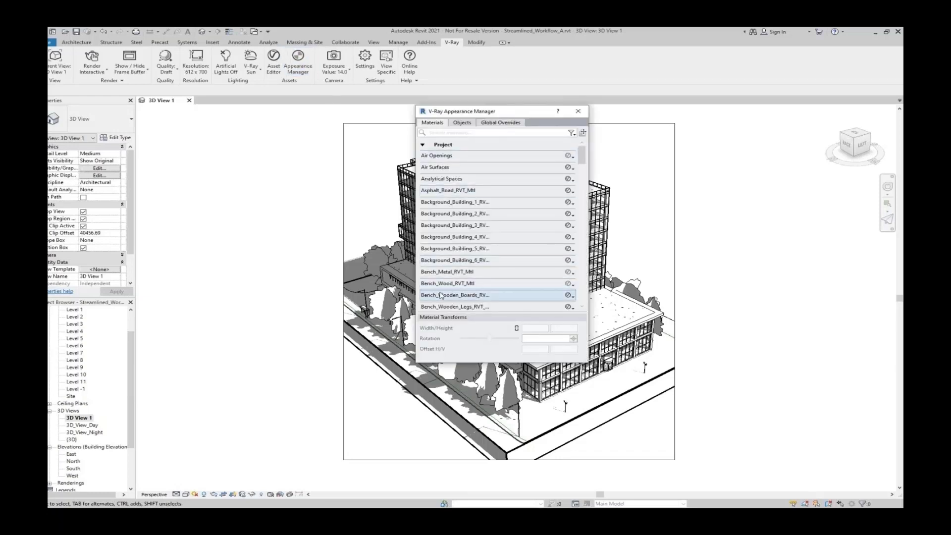
click(569, 157)
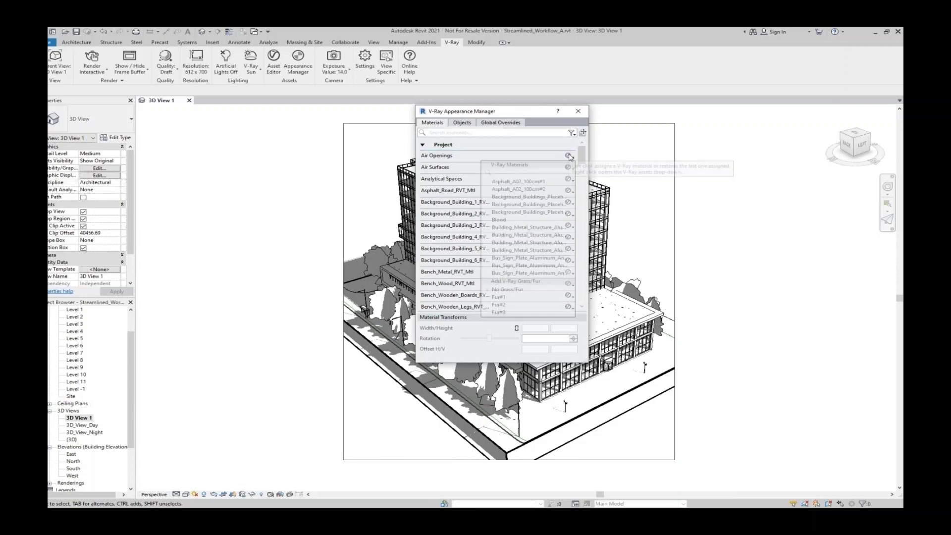
scroll(526, 258, down, 3)
click(526, 258)
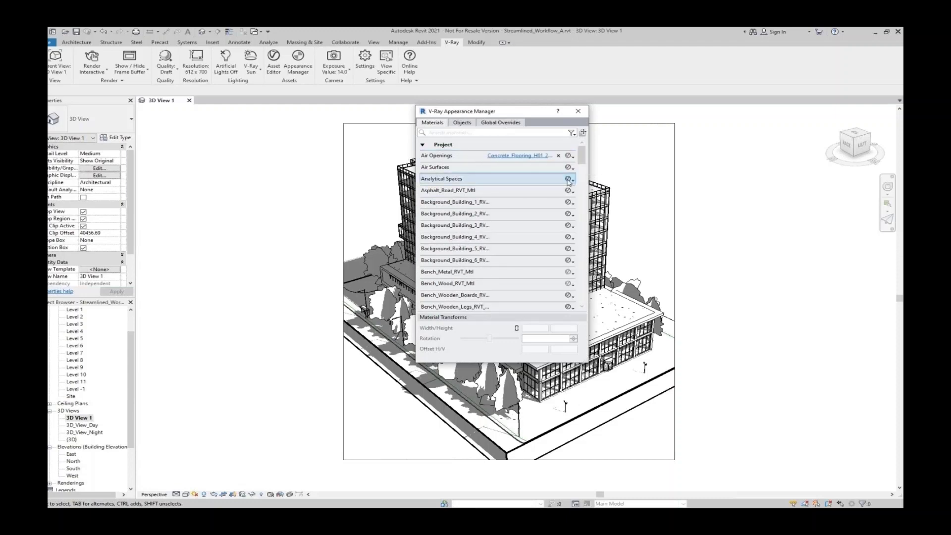
click(569, 168)
scroll(540, 264, down, 3)
click(540, 262)
click(568, 179)
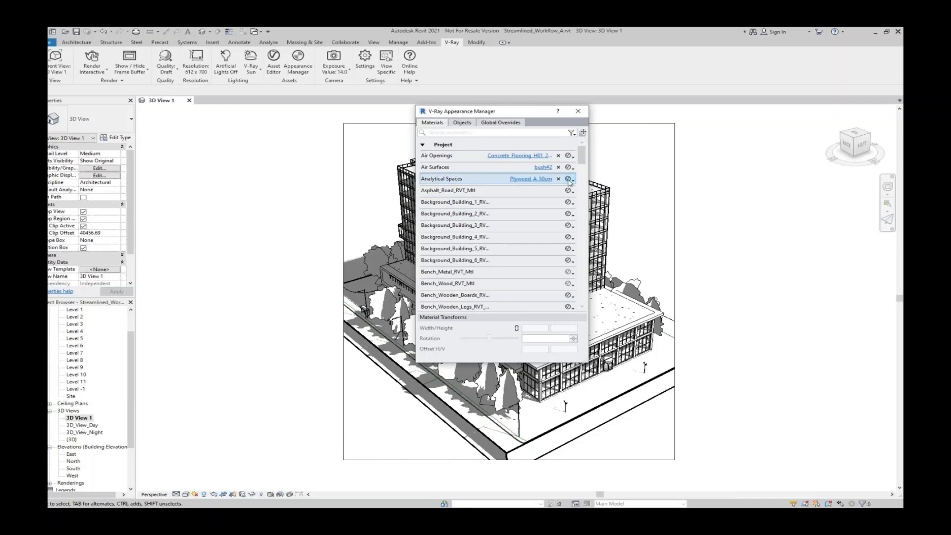
- Look through the Appearance Manager's object list and select Generic Models 7 to view its proxy replacement options
click(463, 123)
scroll(479, 193, down, 4)
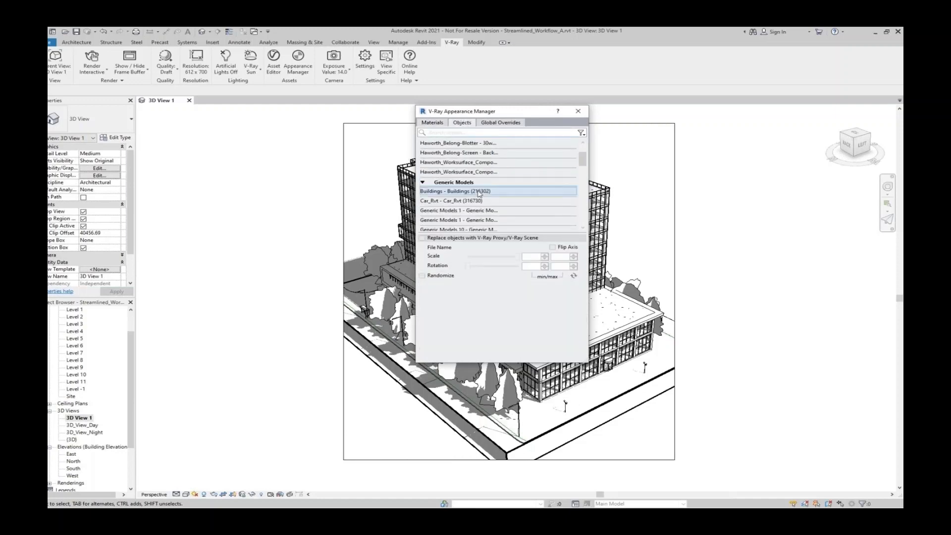
scroll(478, 195, down, 1)
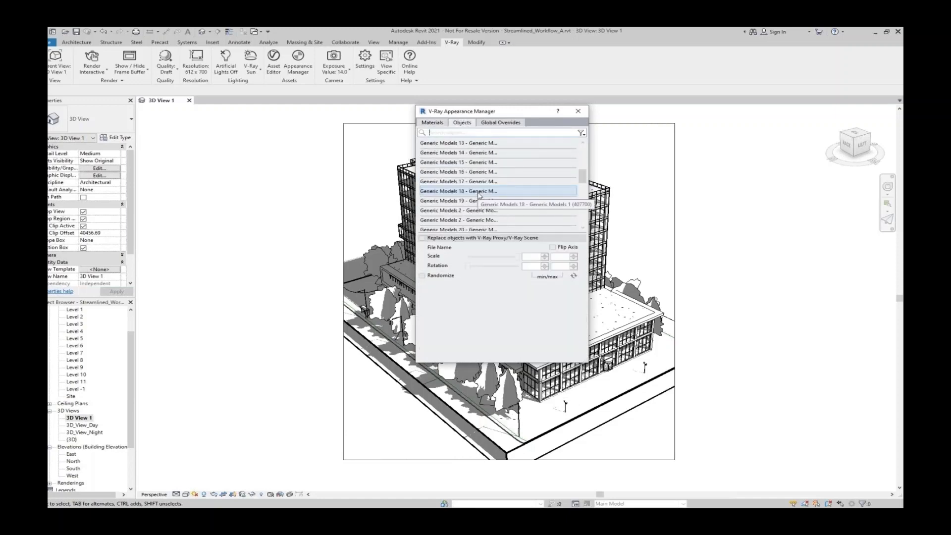
scroll(479, 195, up, 4)
scroll(479, 195, down, 6)
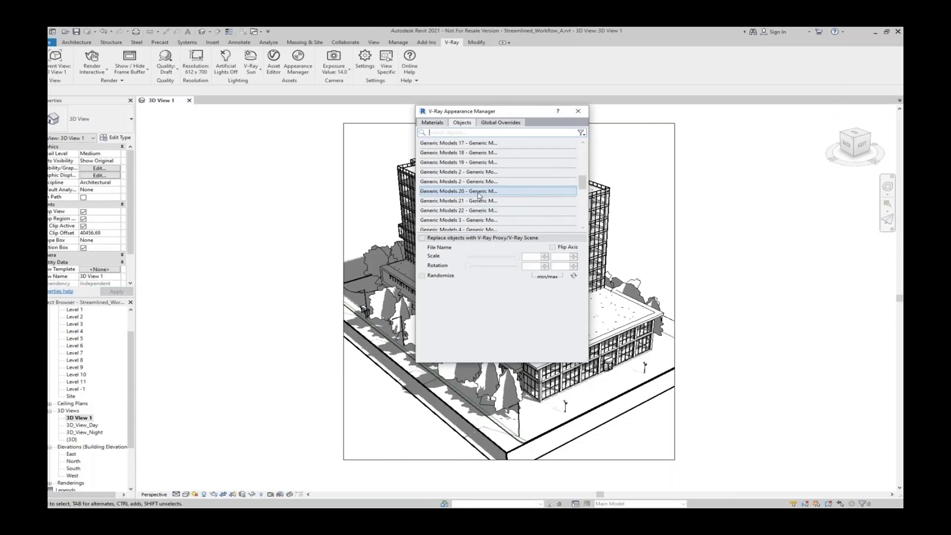
click(479, 201)
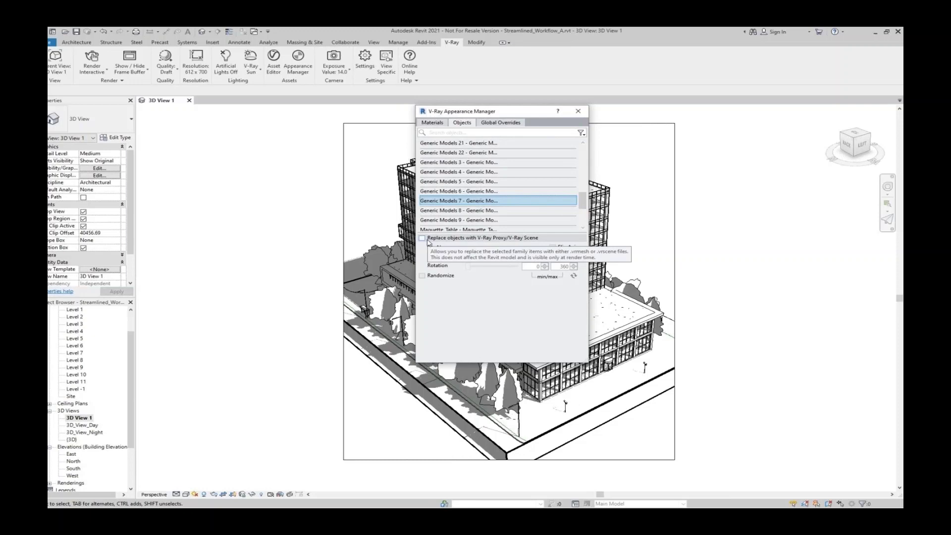
- Set the global override for opaque materials to Maquette_Wood_Custom
click(485, 125)
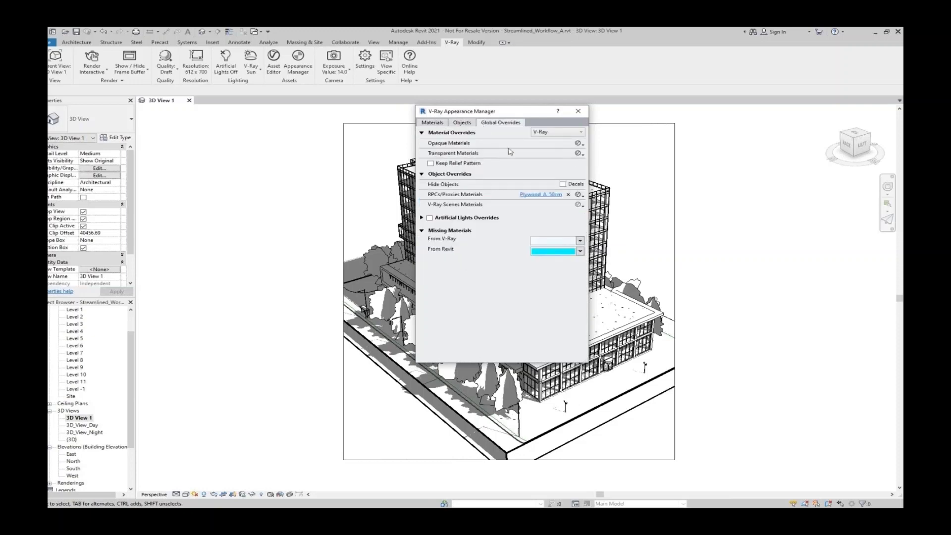
click(580, 144)
click(565, 160)
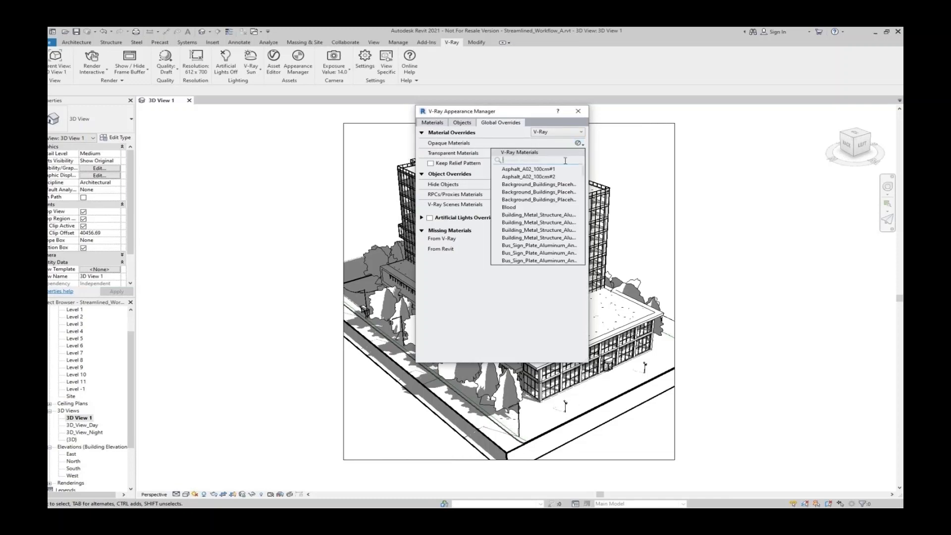
text(m)
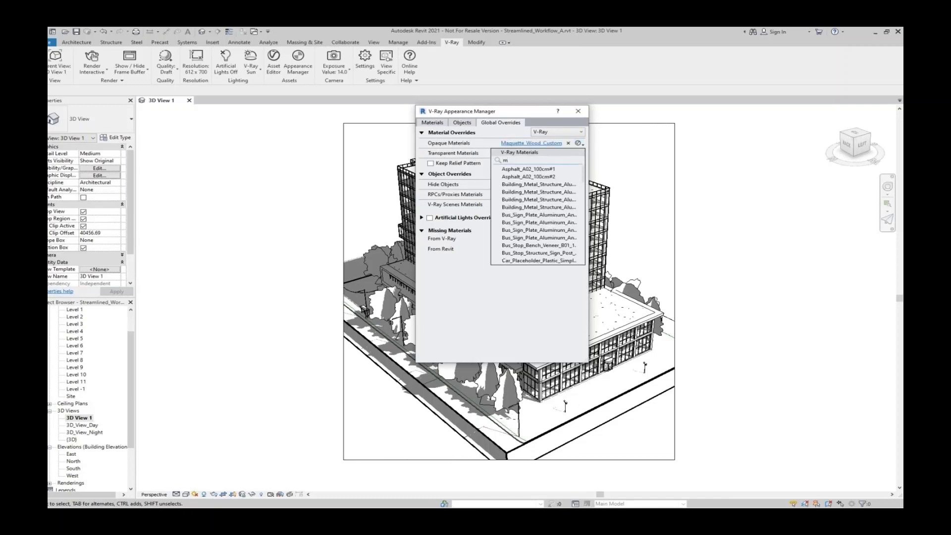
text(aq)
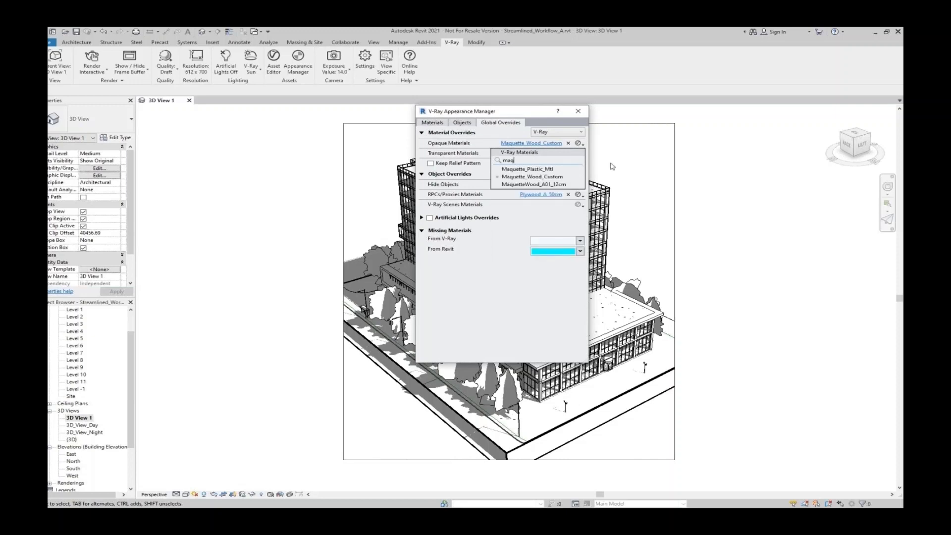
click(523, 217)
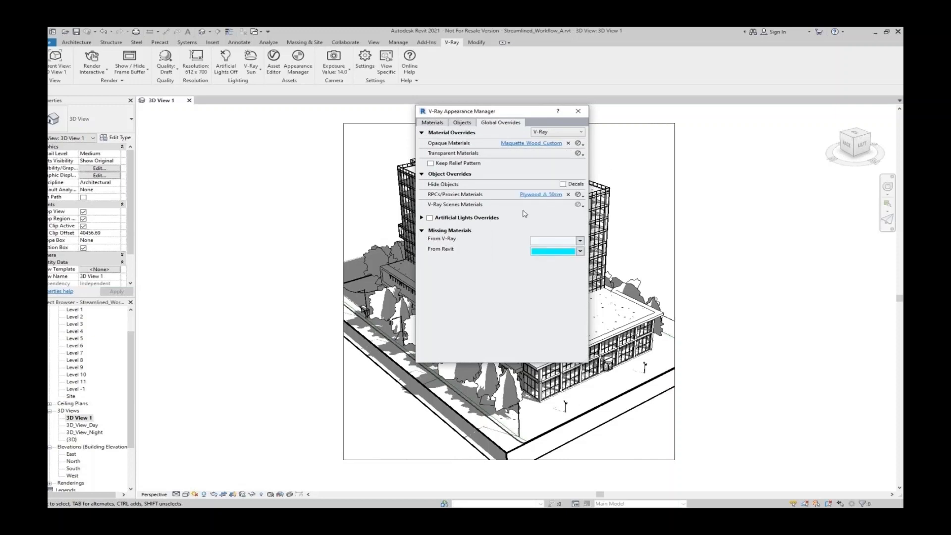
- Set the global override for transparent materials to Glass_Frosted and start an interactive render
click(578, 153)
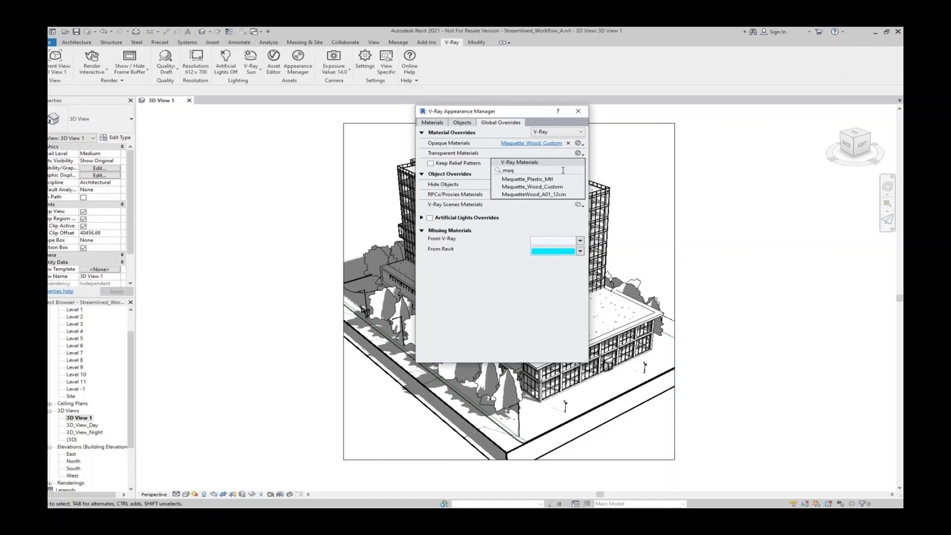
key(ctrl+a)
text(glass)
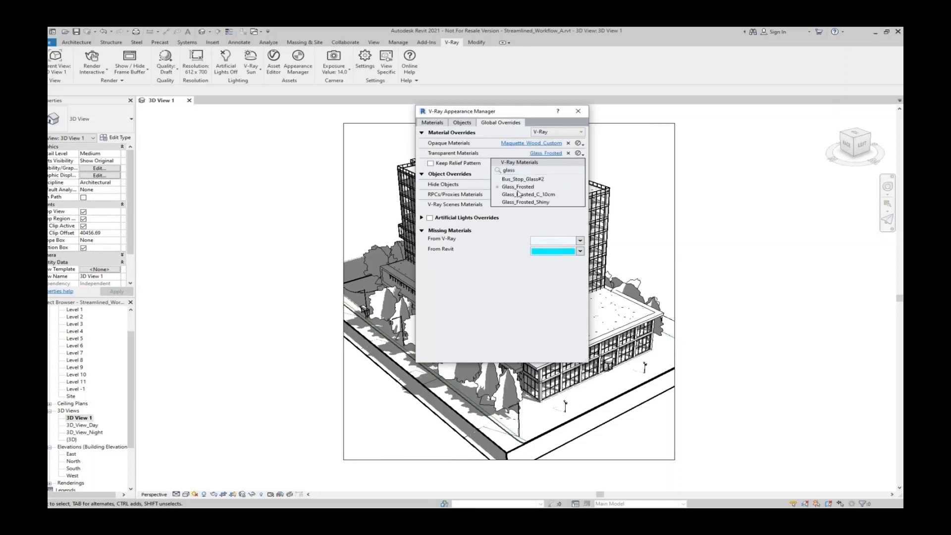
click(536, 234)
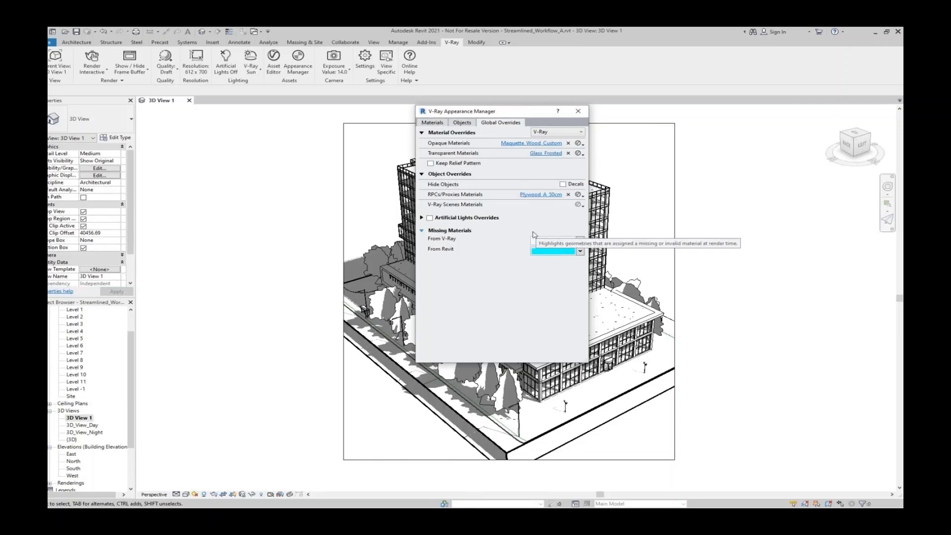
click(91, 57)
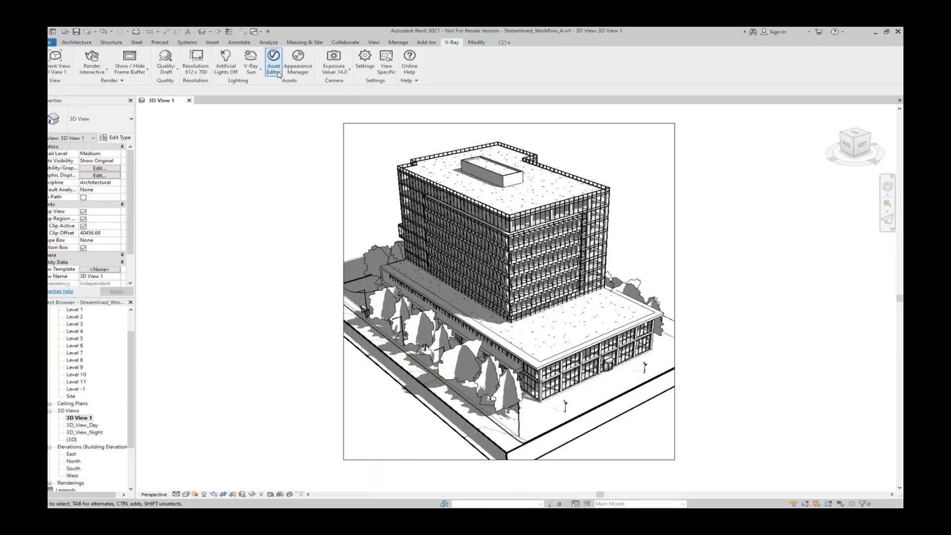
click(278, 73)
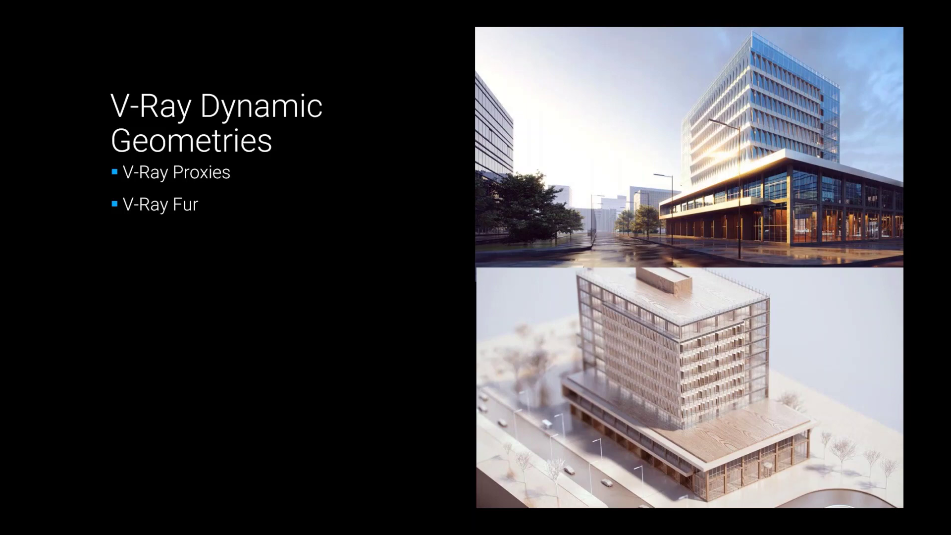
key(Right)
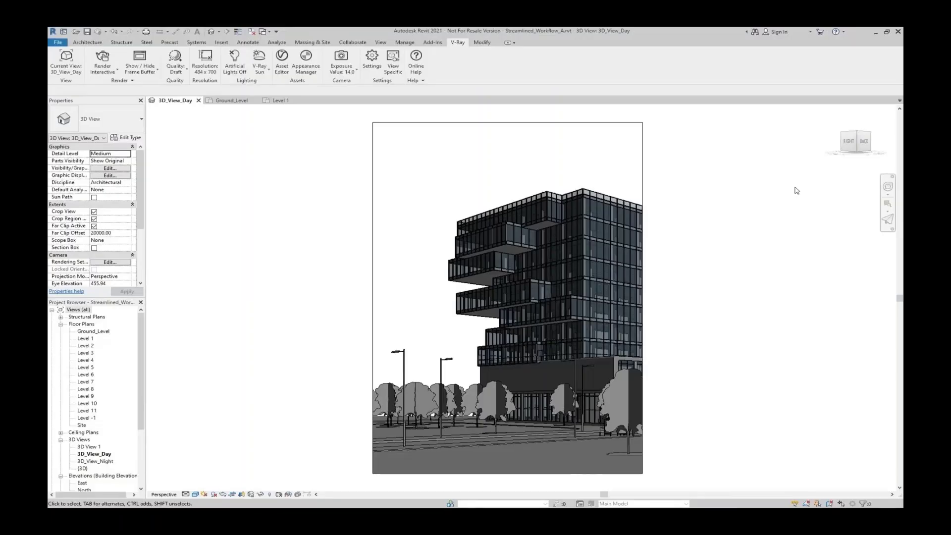
- Start an interactive render and replace the M_RPC Tree - Deciduous planting objects with the Tree_B_UVs.vrmesh proxy in the Appearance Manager
click(102, 58)
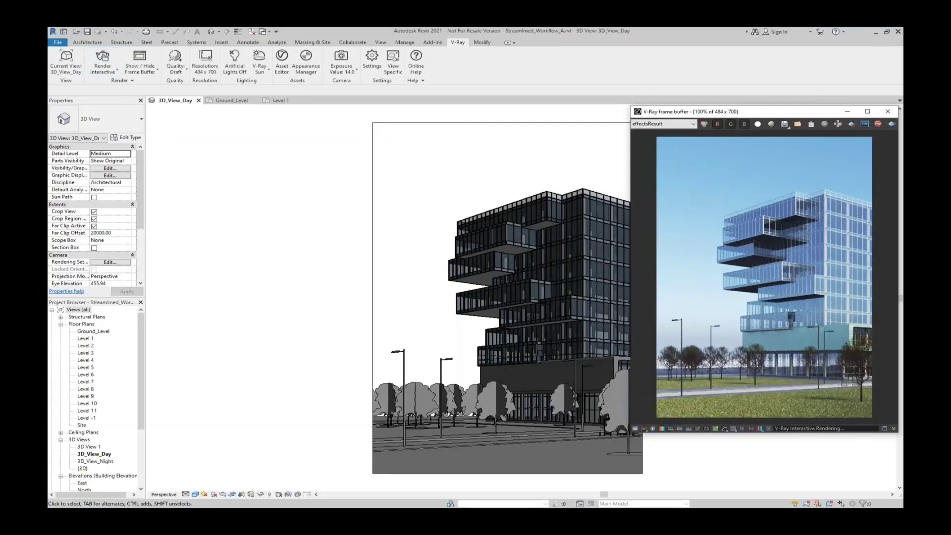
click(603, 391)
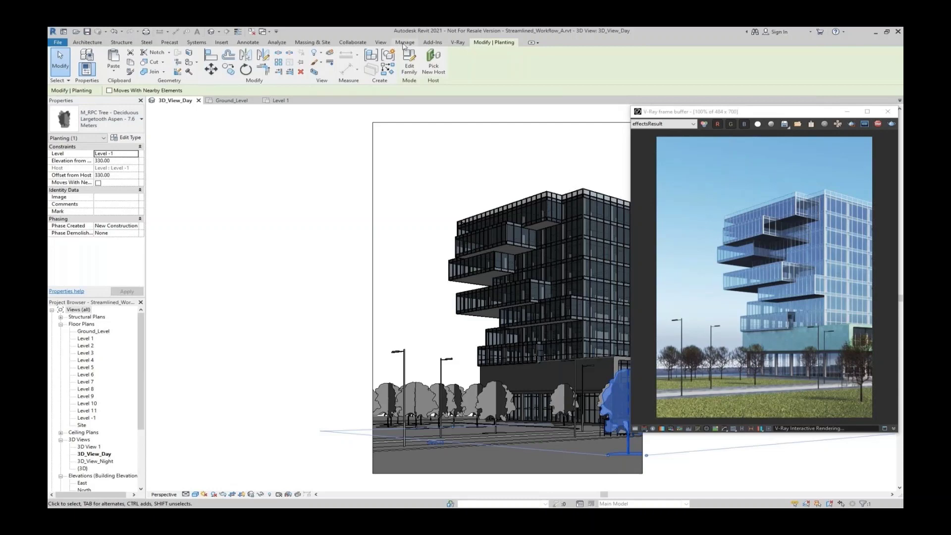
click(458, 42)
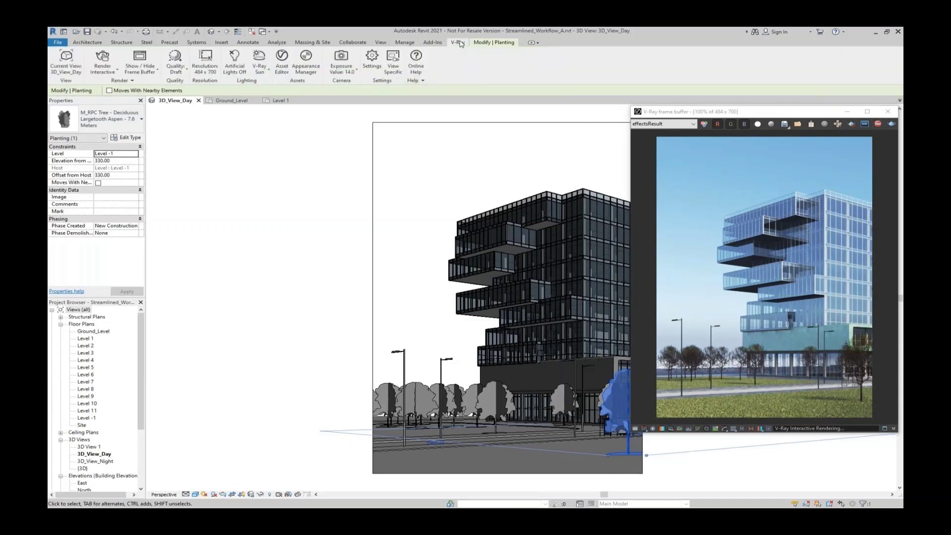
click(306, 68)
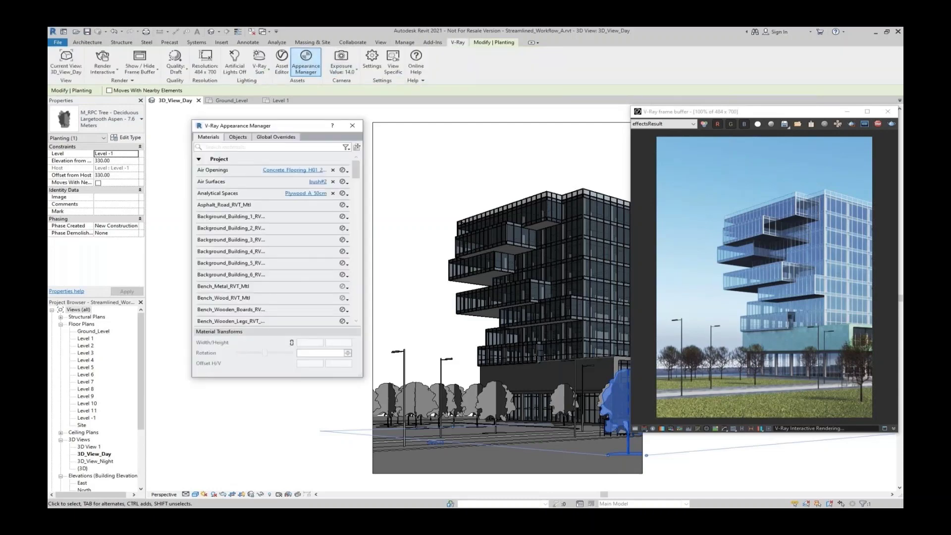
click(238, 137)
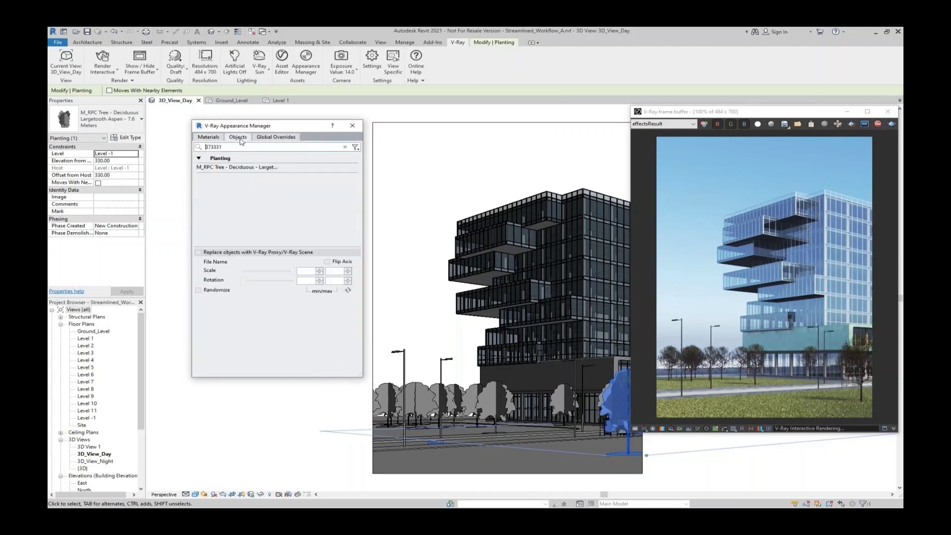
click(243, 168)
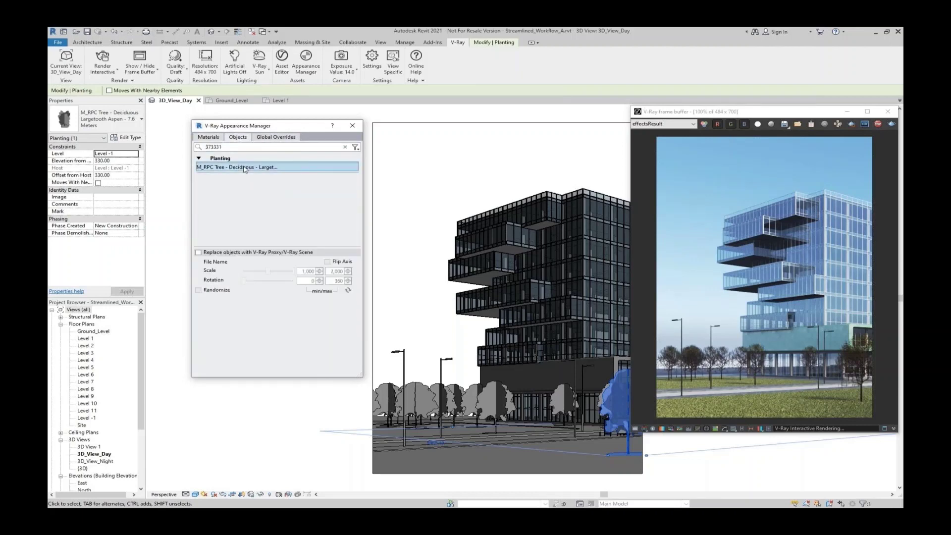
click(199, 253)
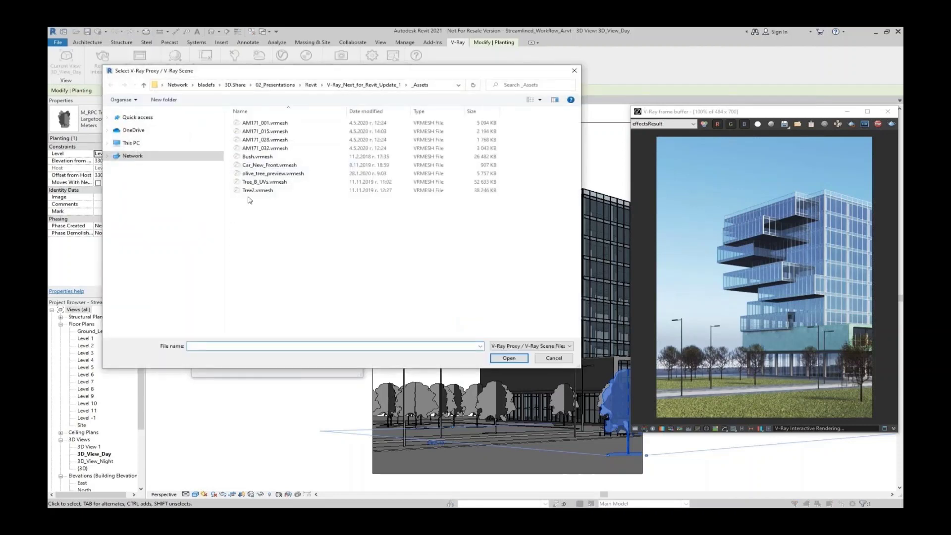
click(261, 182)
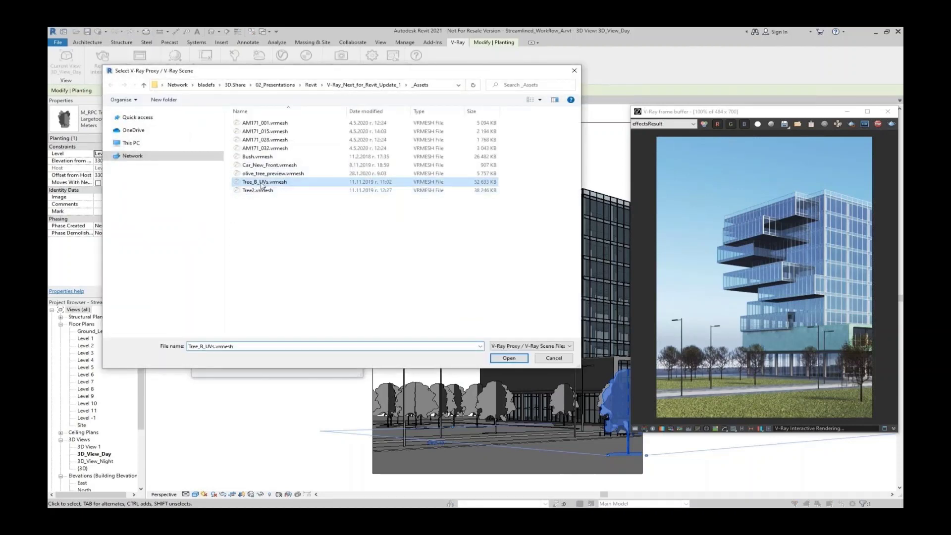
click(499, 359)
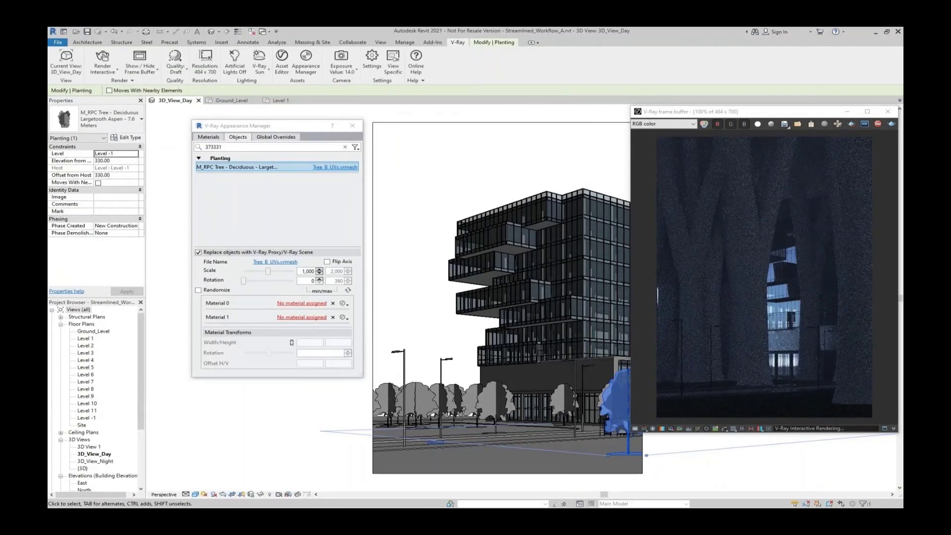
- Reduce the tree proxy's scale first to 0,100 and finally to 0,080
double_click(308, 271)
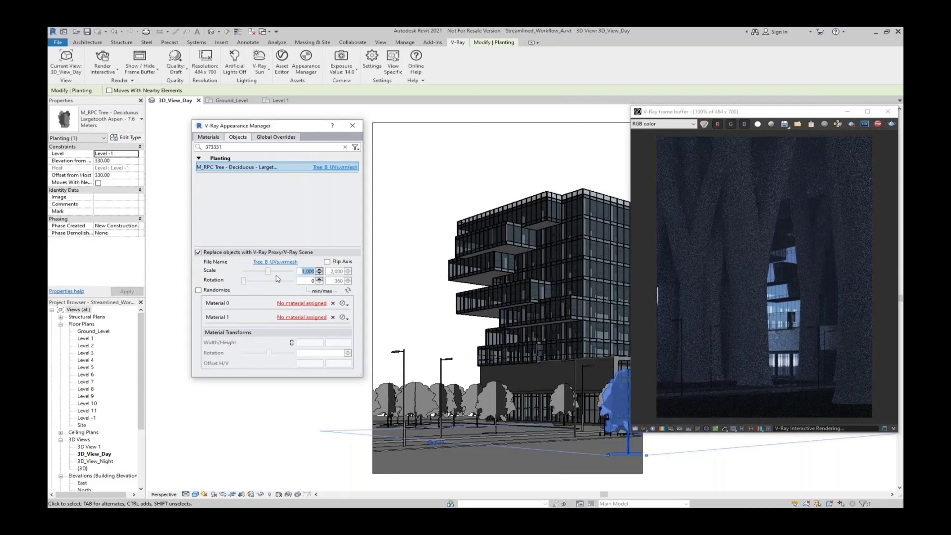
text(0,100)
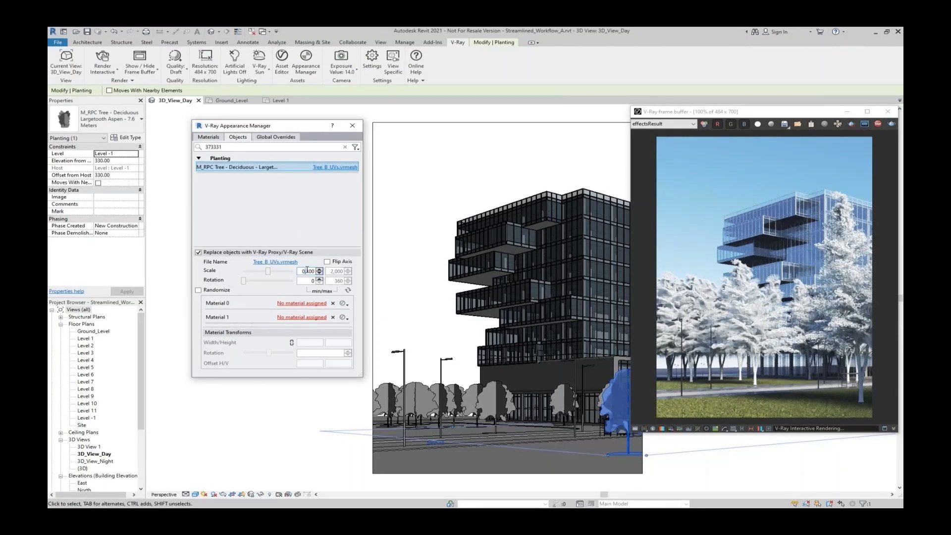
double_click(309, 272)
text(0,)
key(BackSpace)
text(80)
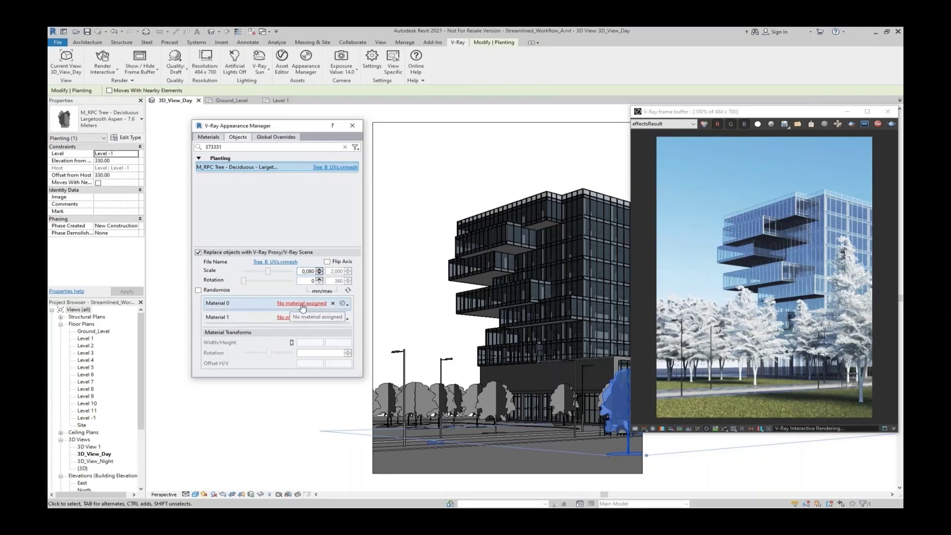
- Assign Tree_A_Bark_1 to the tree proxy's Material 0 and Two Sided#1 to its Material 1
click(343, 304)
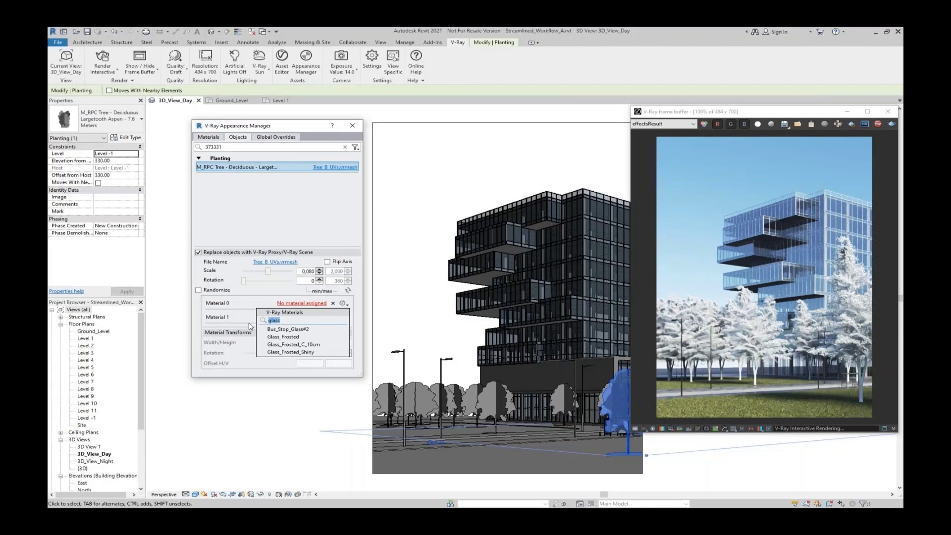
text(bark)
click(278, 332)
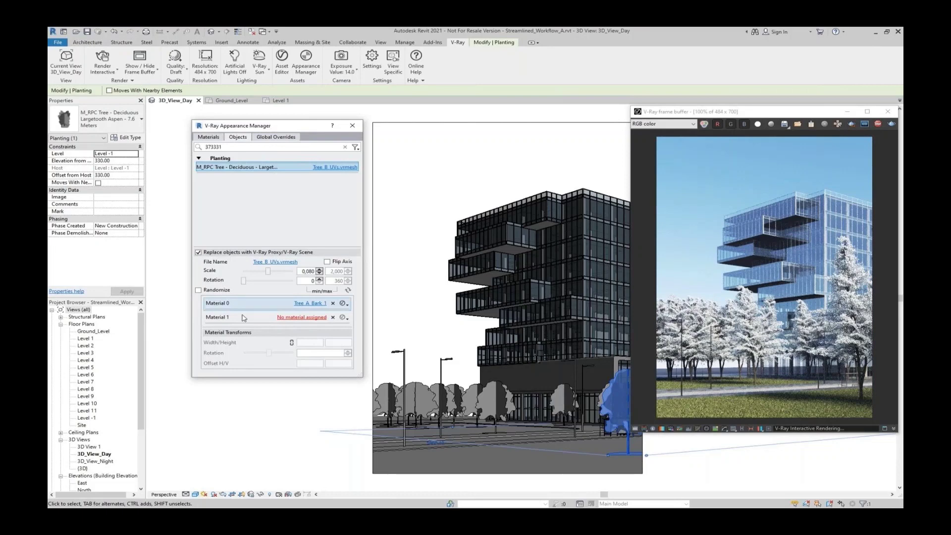
right_click(342, 319)
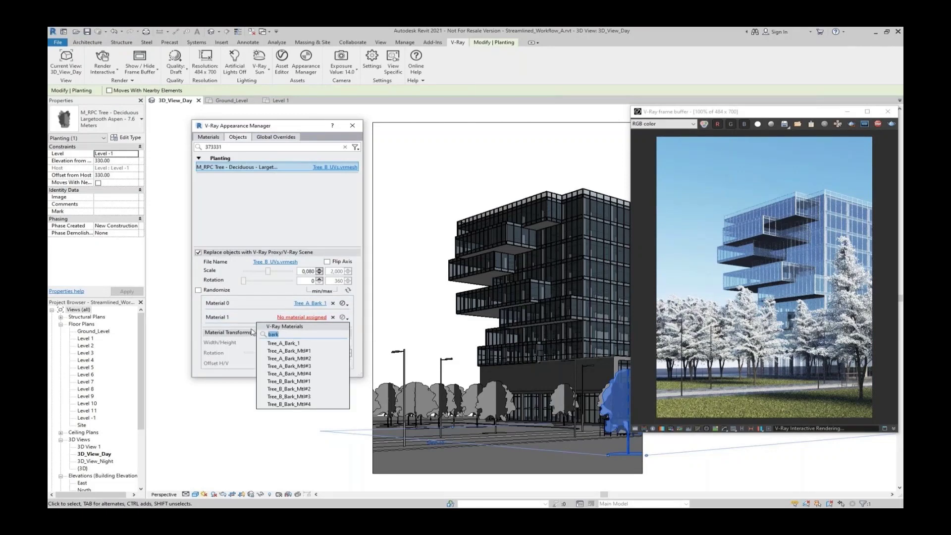
text(two)
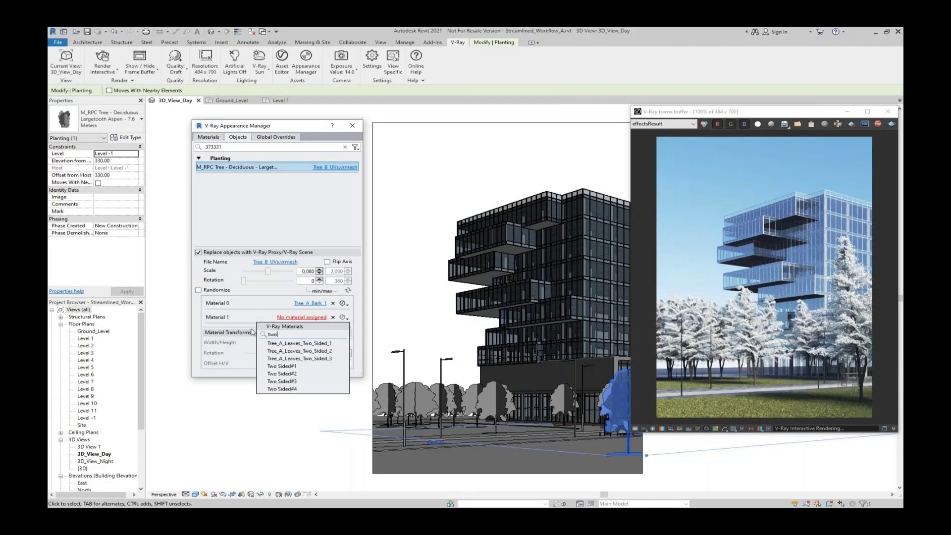
click(282, 366)
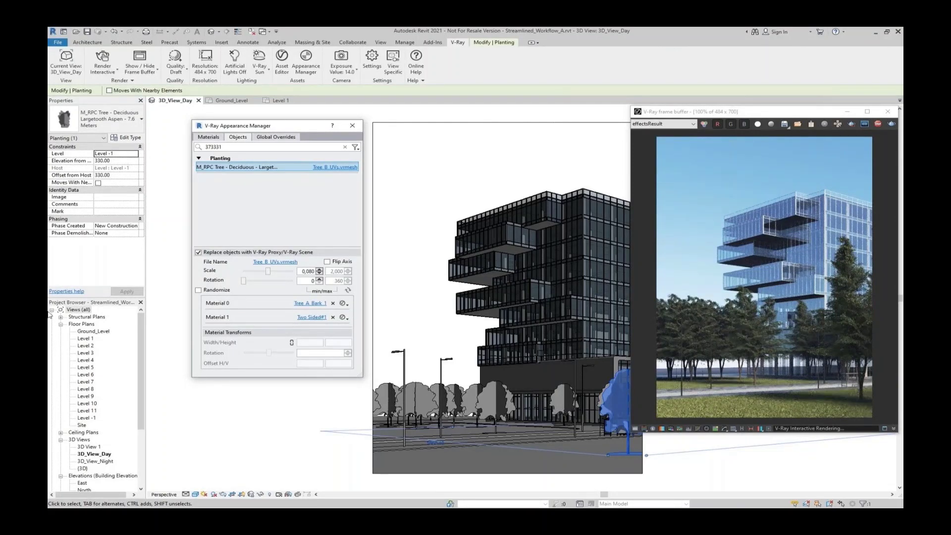
- Randomize the tree proxies with a scale range of 0,060 to 0,080 and adjust their minimum rotation
click(199, 290)
double_click(332, 271)
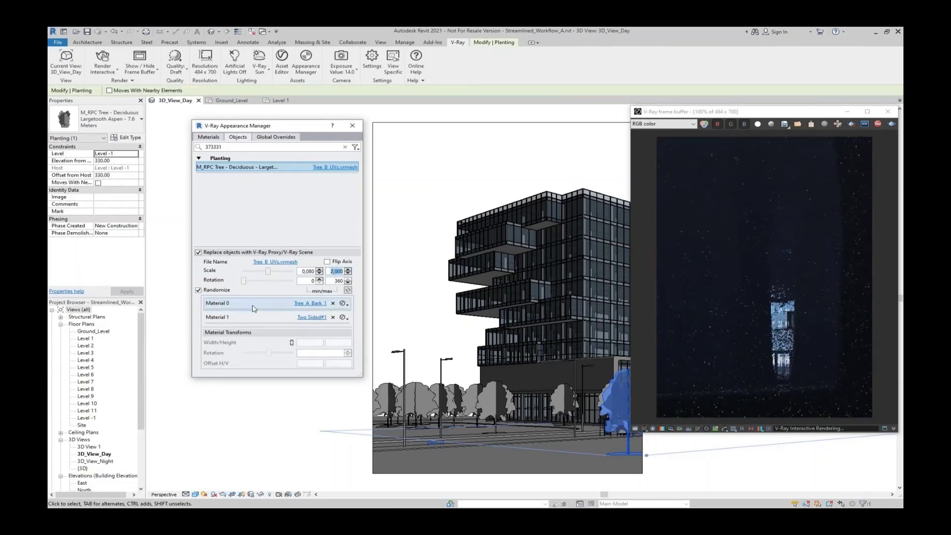
text(0,08)
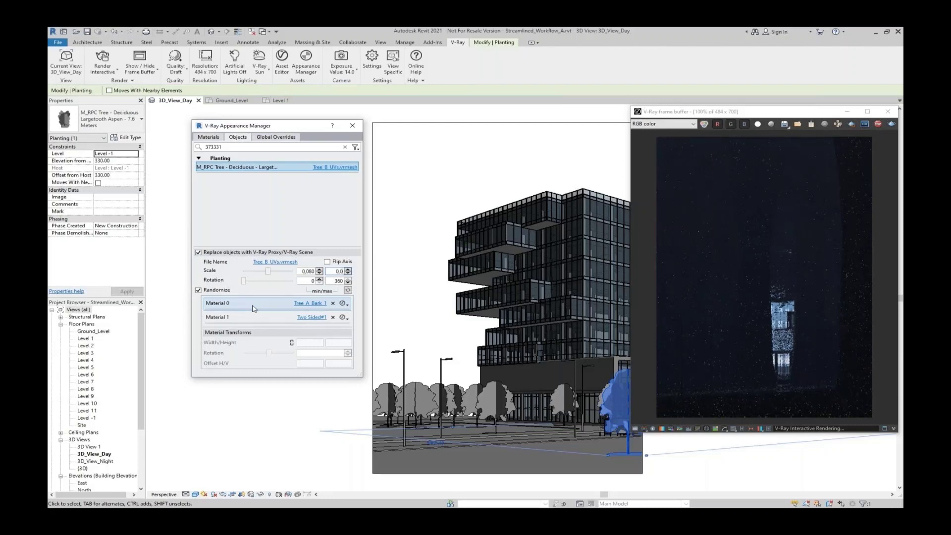
double_click(313, 272)
text(0,060)
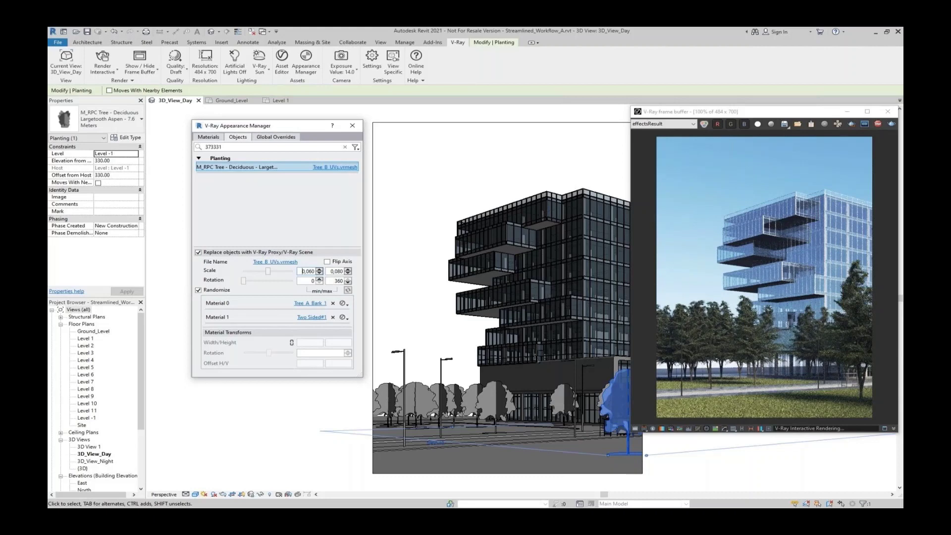
drag(244, 281, 317, 282)
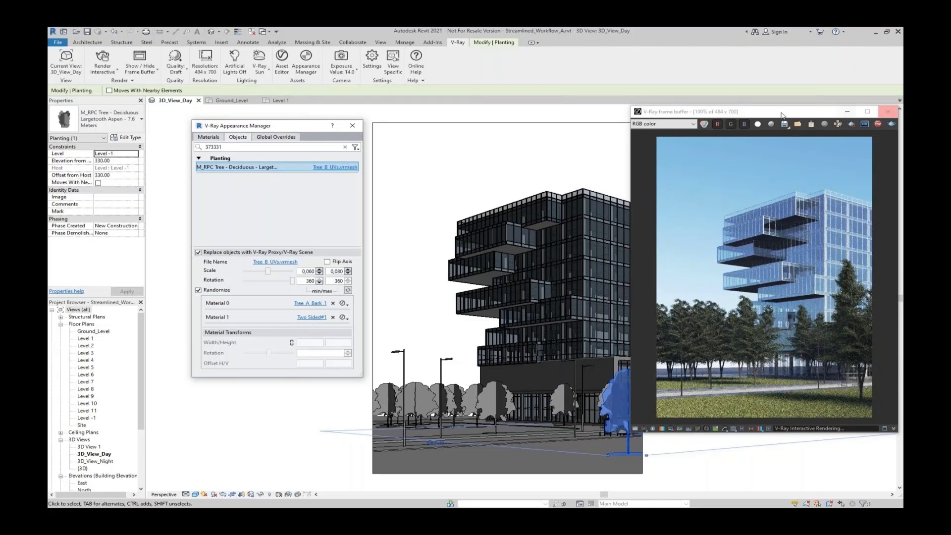
drag(293, 281, 270, 286)
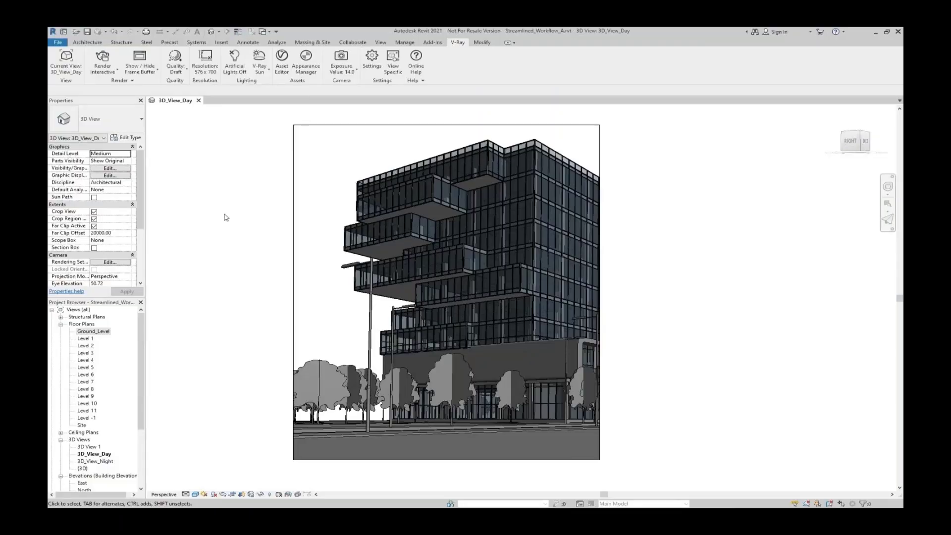
- Start an interactive render of the new day view and add a Fur geometry asset with its parameters shown
click(103, 62)
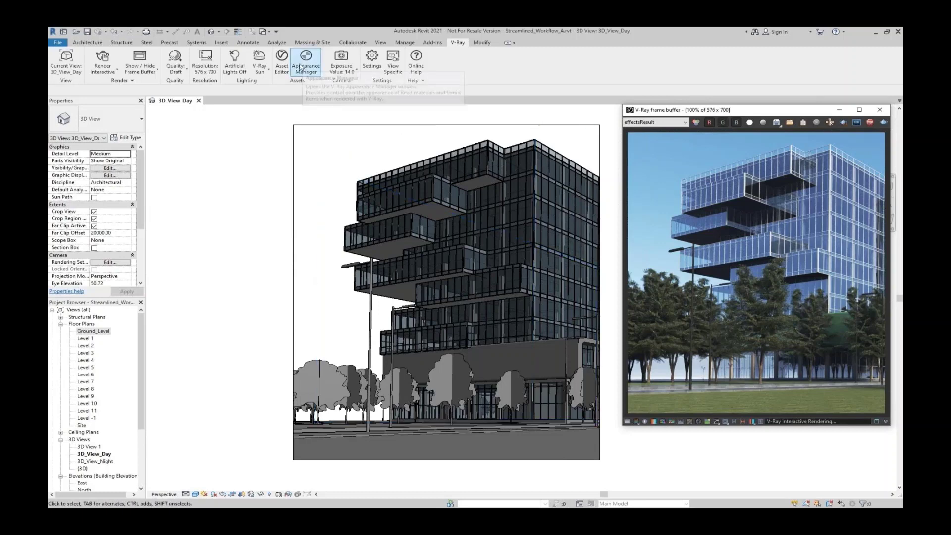
click(281, 60)
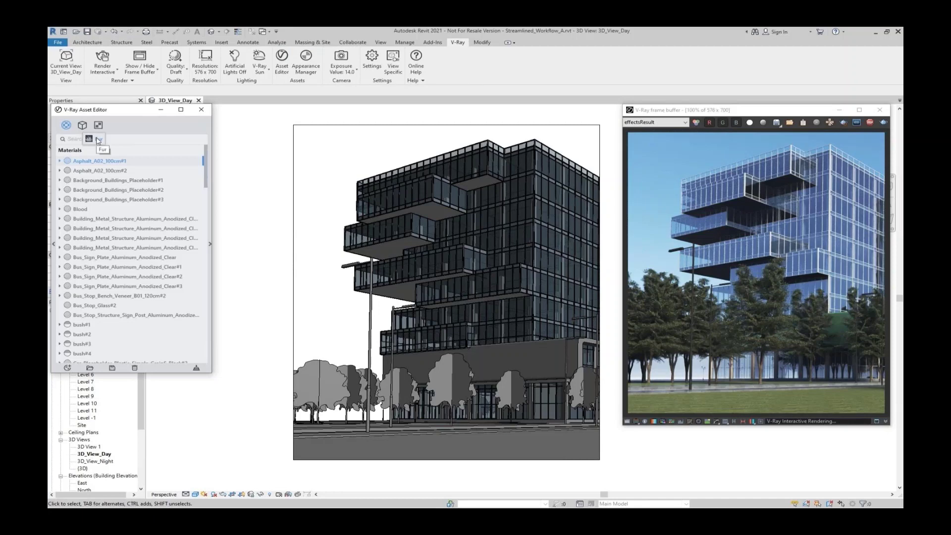
key(End)
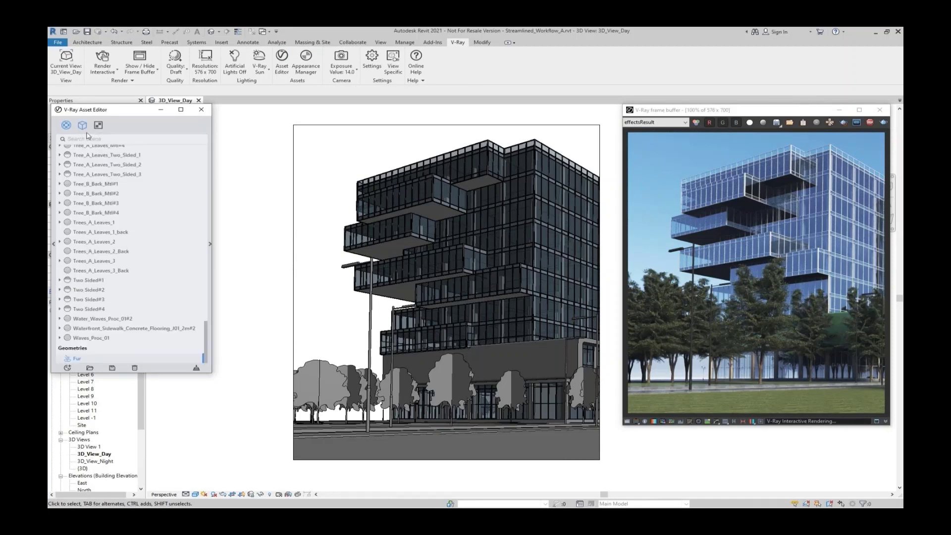
click(83, 126)
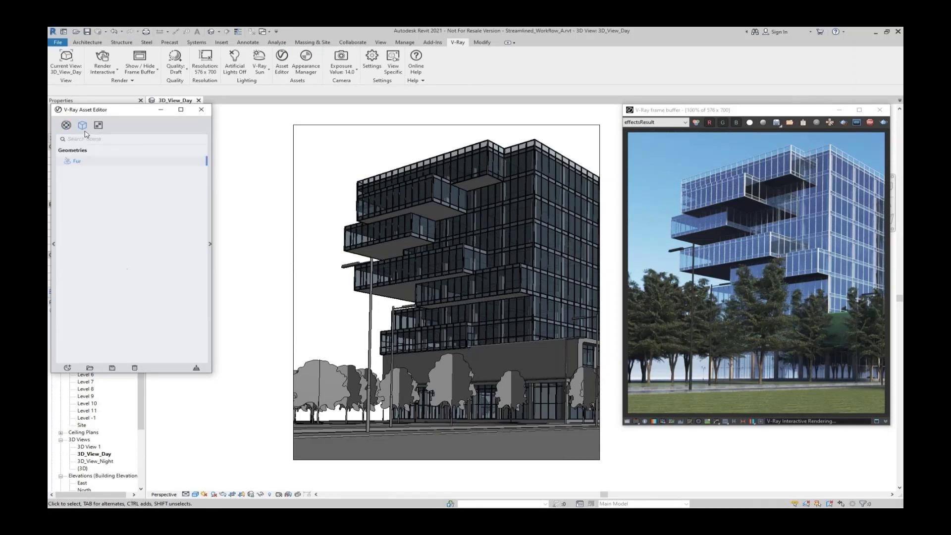
click(210, 242)
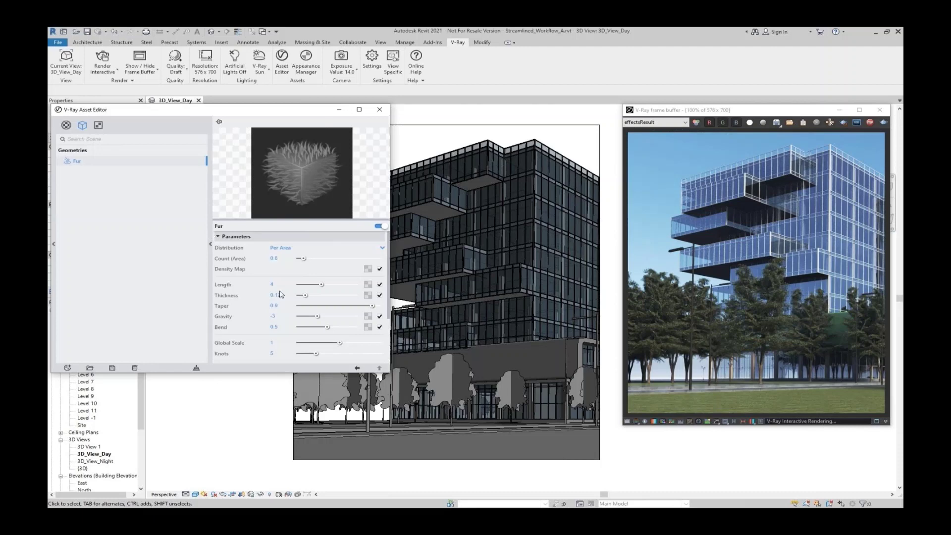
- Set the Fur asset's Count (Area) to 5
drag(288, 261, 268, 261)
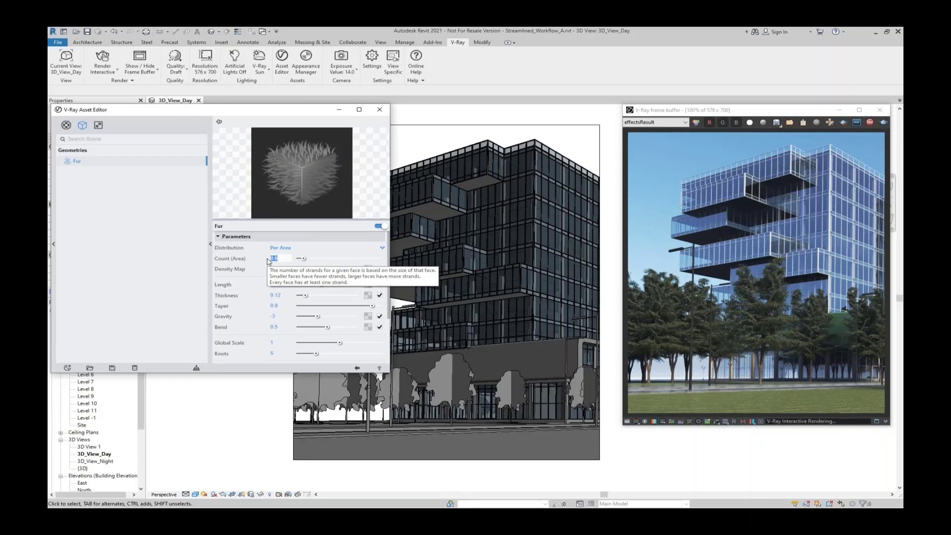
text(5)
key(Return)
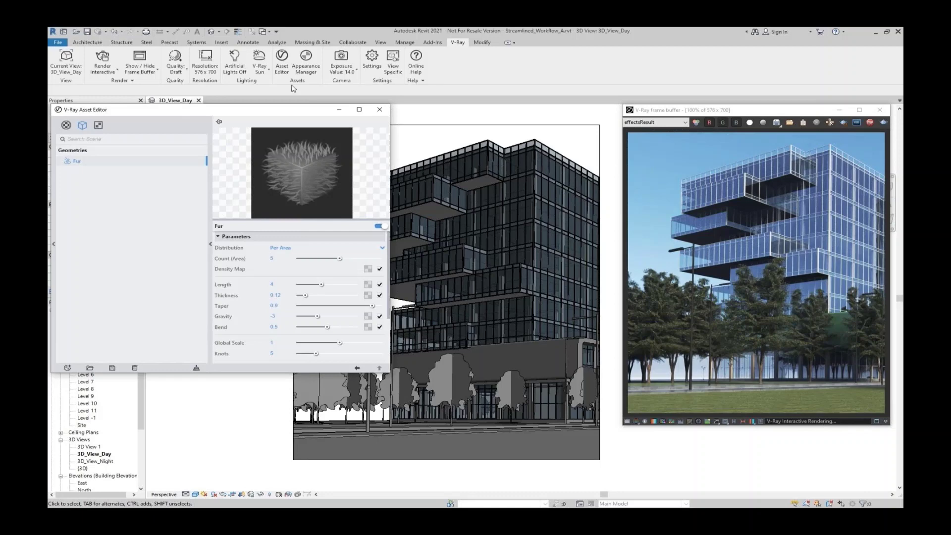
- Add the Fur asset to the lawn's Grass_2_RVT_Mtl material in the Appearance Manager and shorten the fur length
click(304, 68)
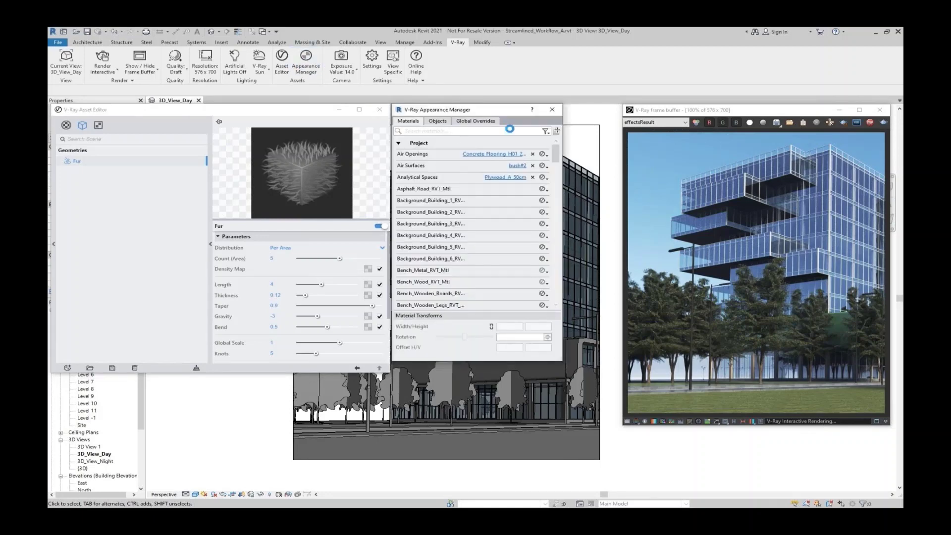
click(458, 441)
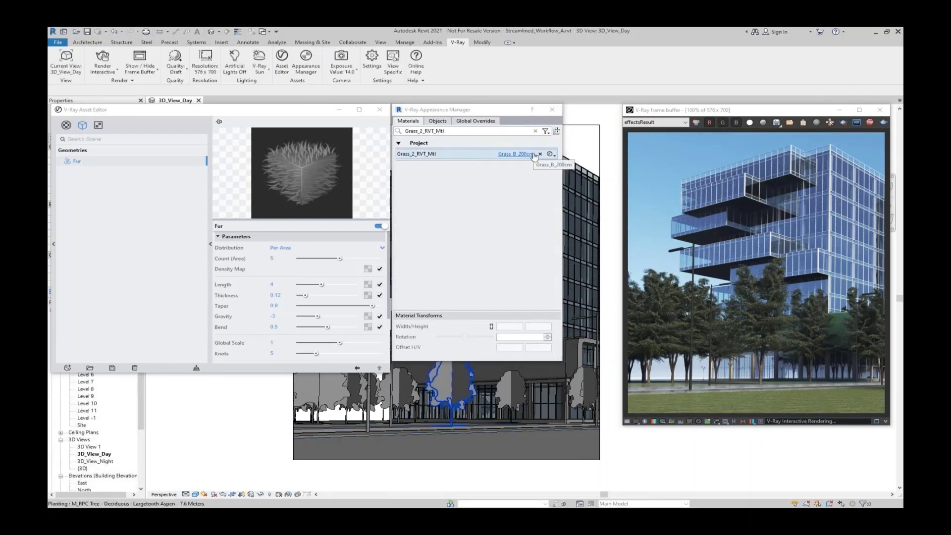
click(550, 154)
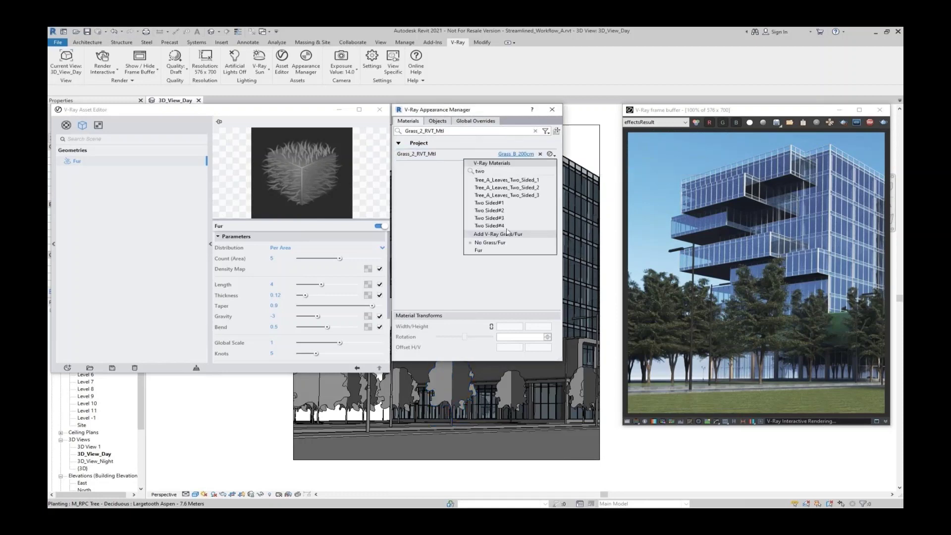
click(498, 251)
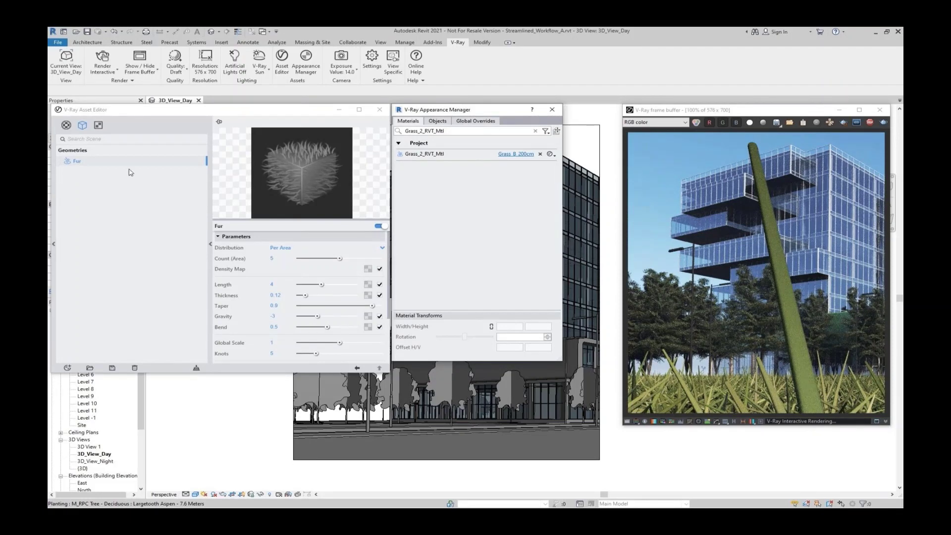
drag(321, 285, 305, 289)
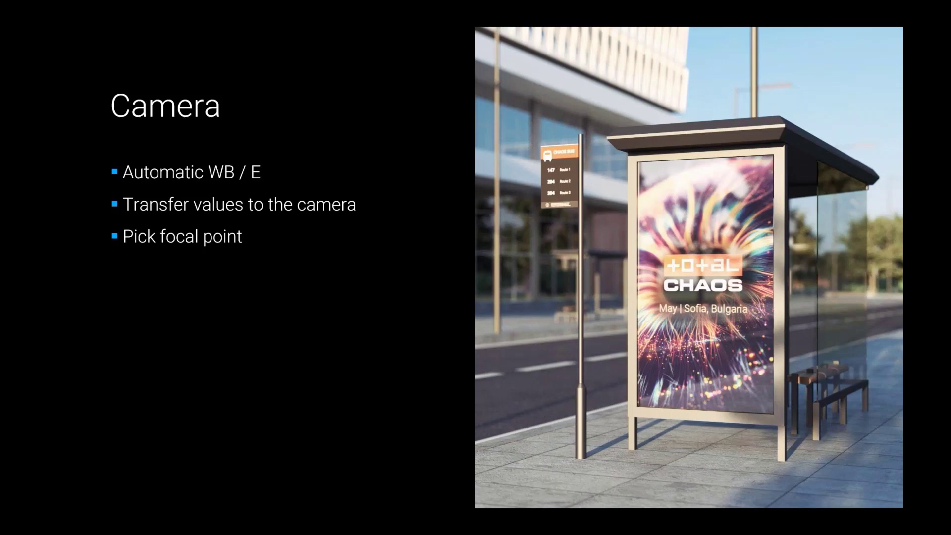
key(Right)
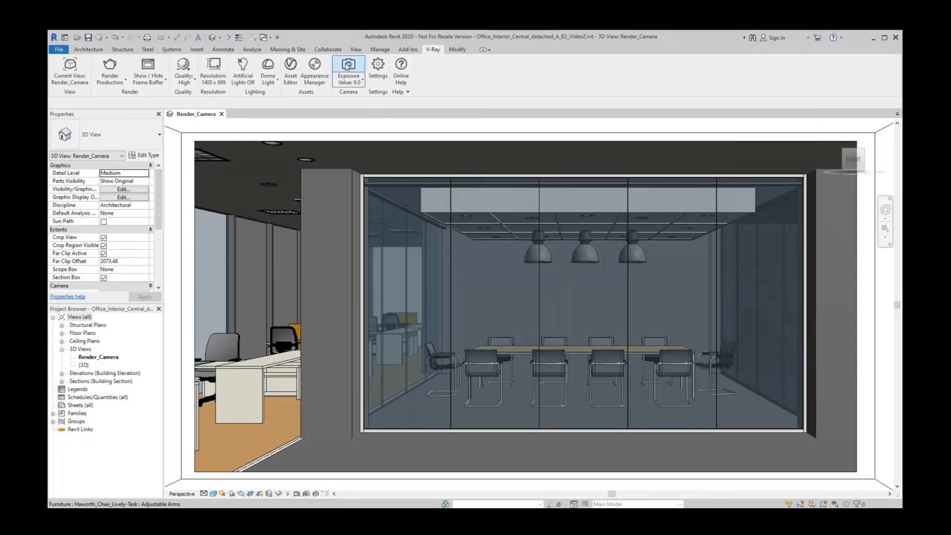
- Show the V-Ray camera settings for the office view, run a production render without automatic exposure, and stop it
click(348, 66)
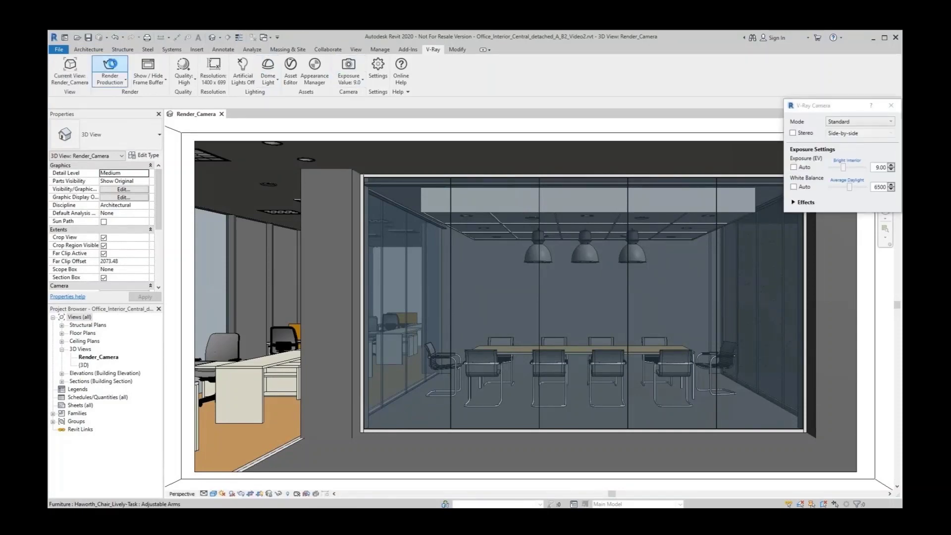
click(111, 65)
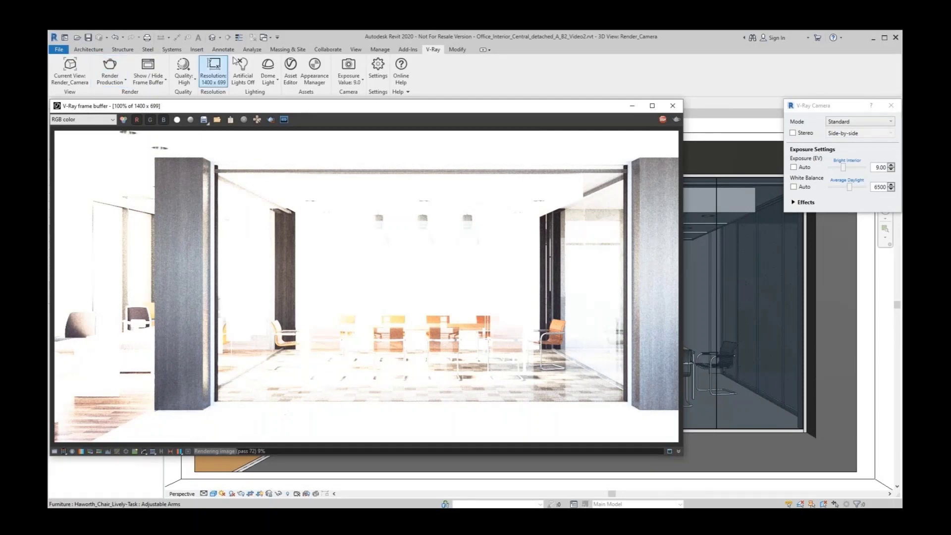
click(662, 120)
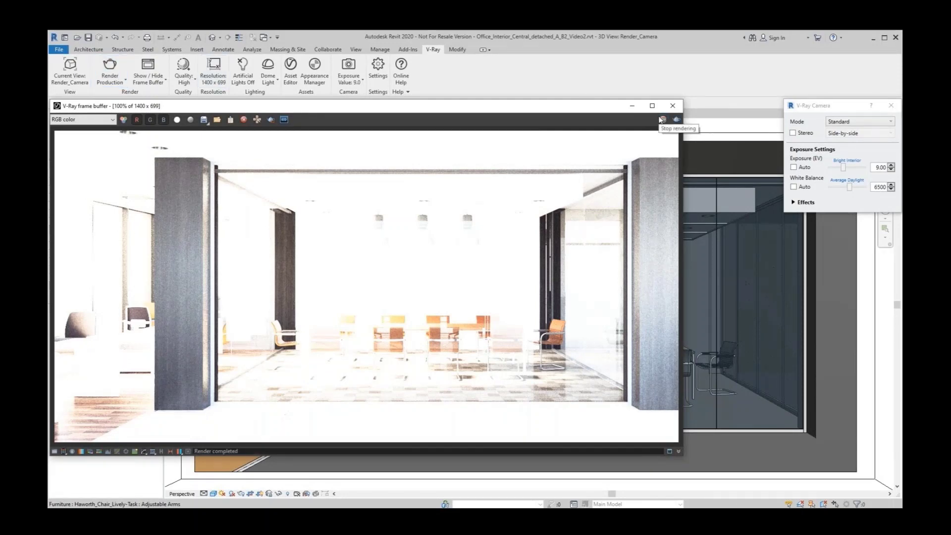
- Enable automatic exposure and automatic white balance for the office camera, running a production render after each change
click(793, 167)
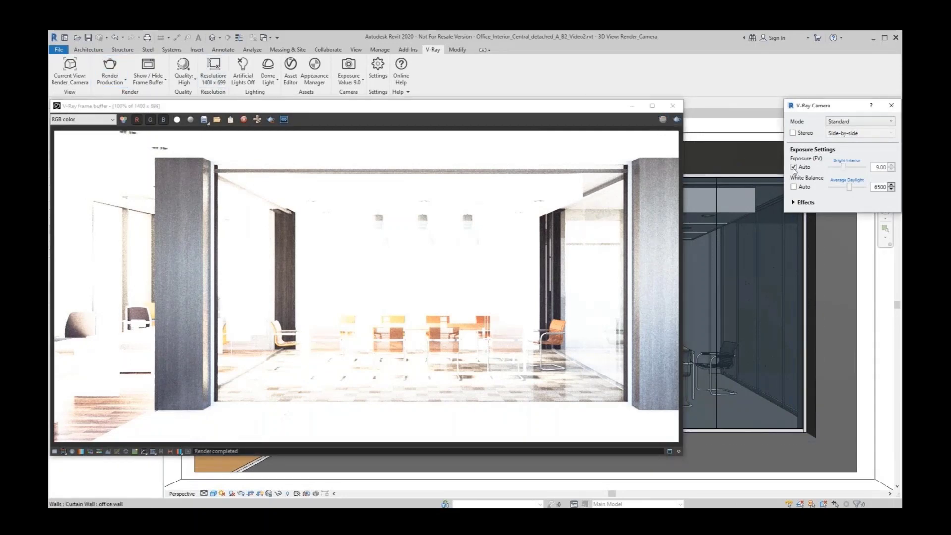
click(110, 70)
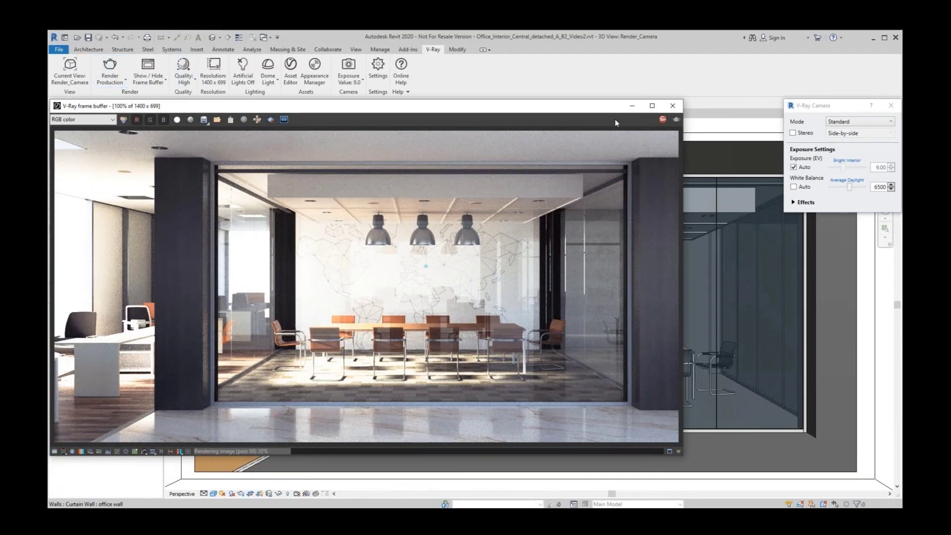
click(663, 120)
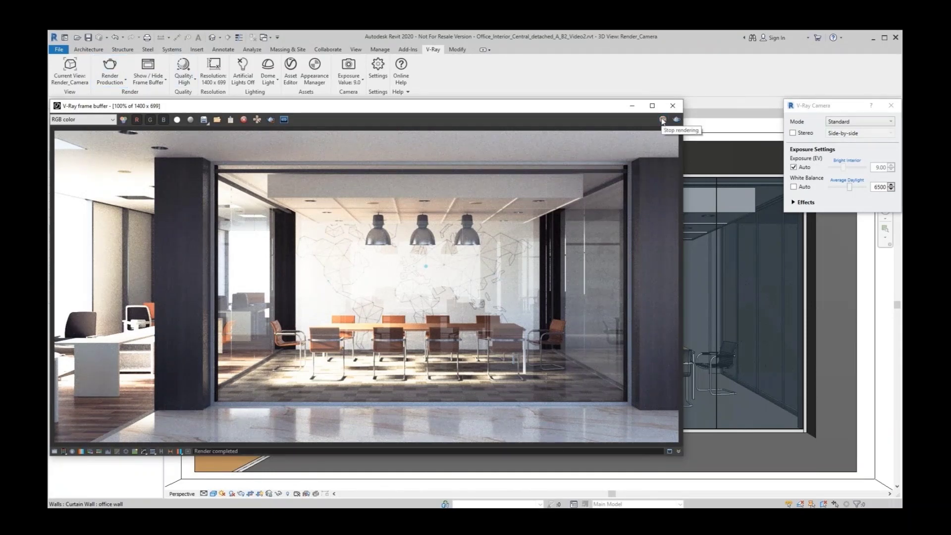
click(793, 187)
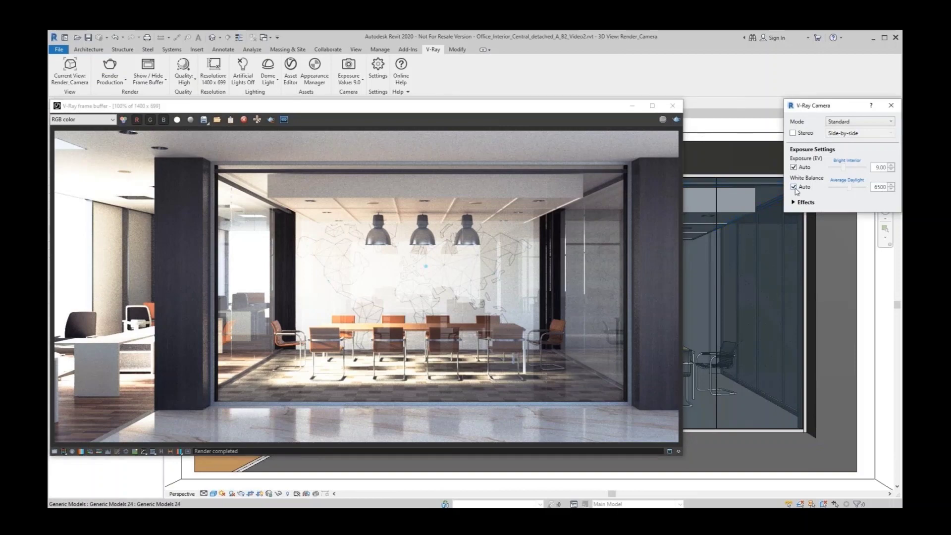
click(110, 65)
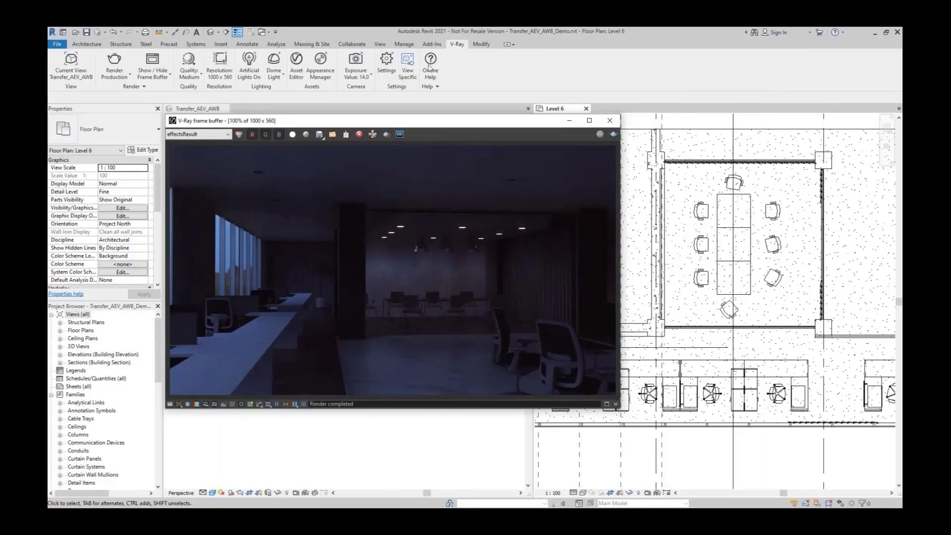
- In the Transfer_AEV_AWB_Demo project, enable automatic exposure and white balance for the camera and render the view
click(355, 62)
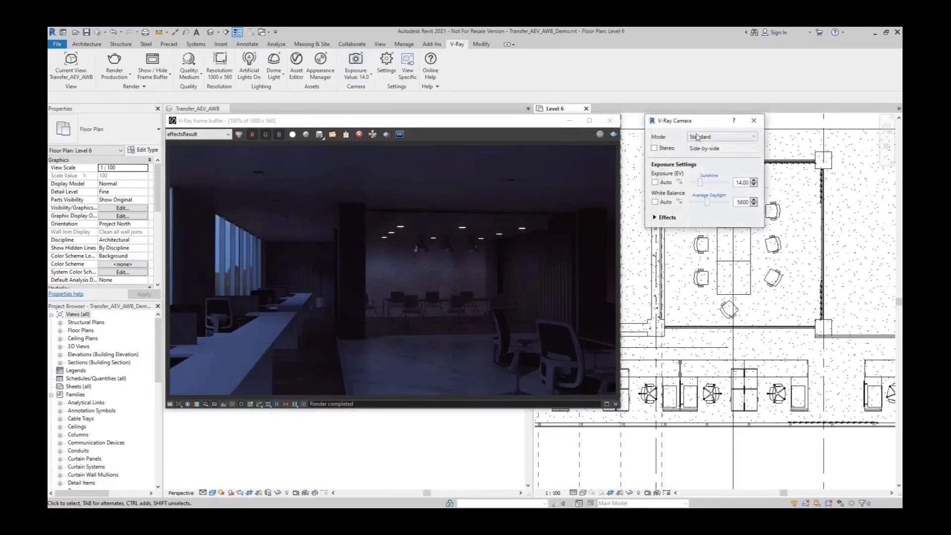
click(654, 182)
click(655, 202)
click(613, 135)
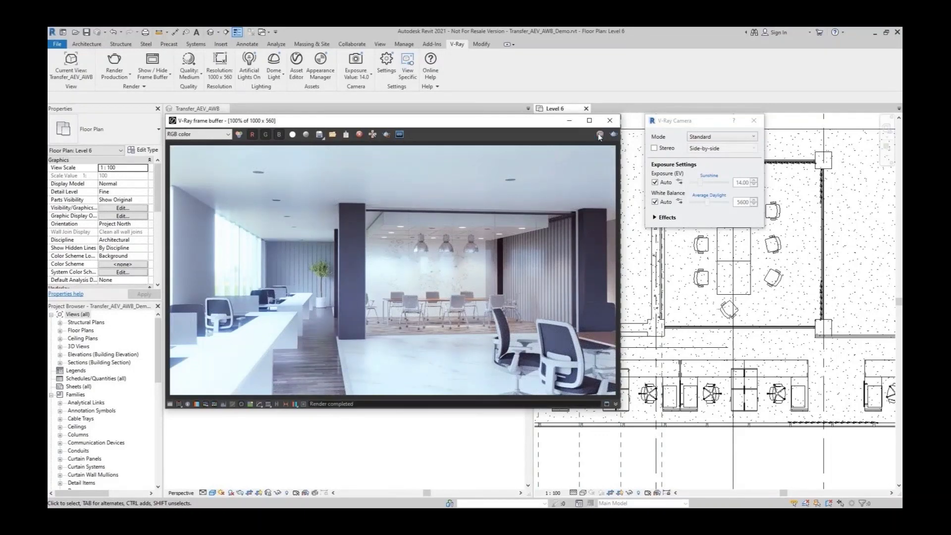
- Transfer the automatically calculated exposure and white balance into the camera's manual values and close the camera settings
click(680, 182)
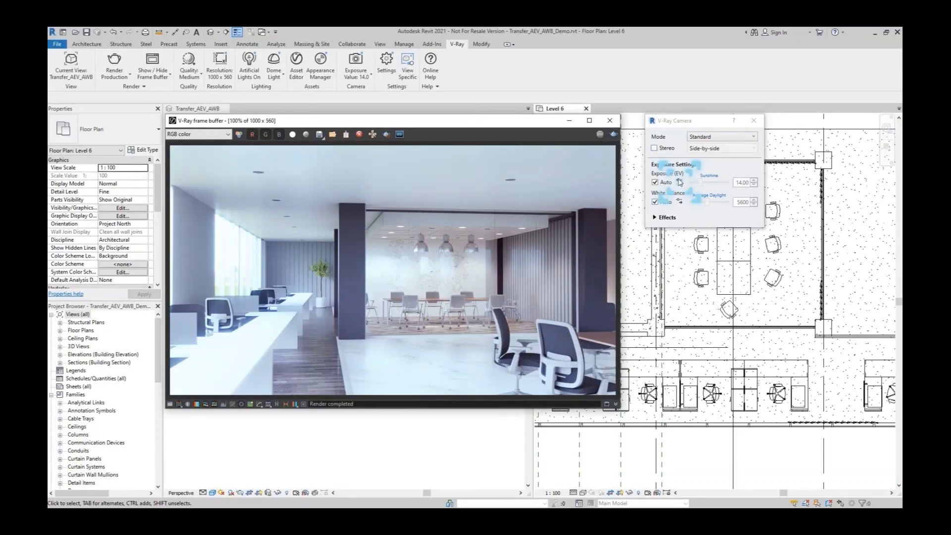
click(680, 202)
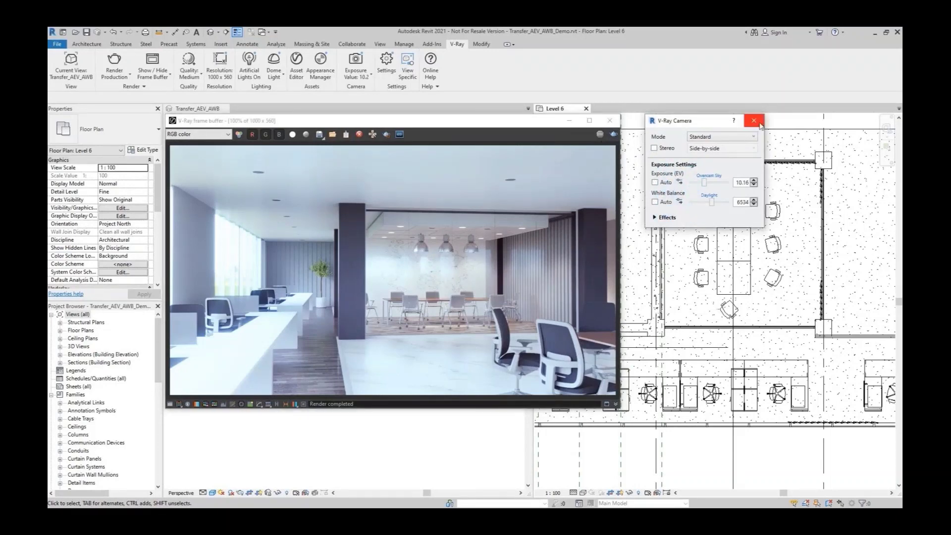
click(756, 121)
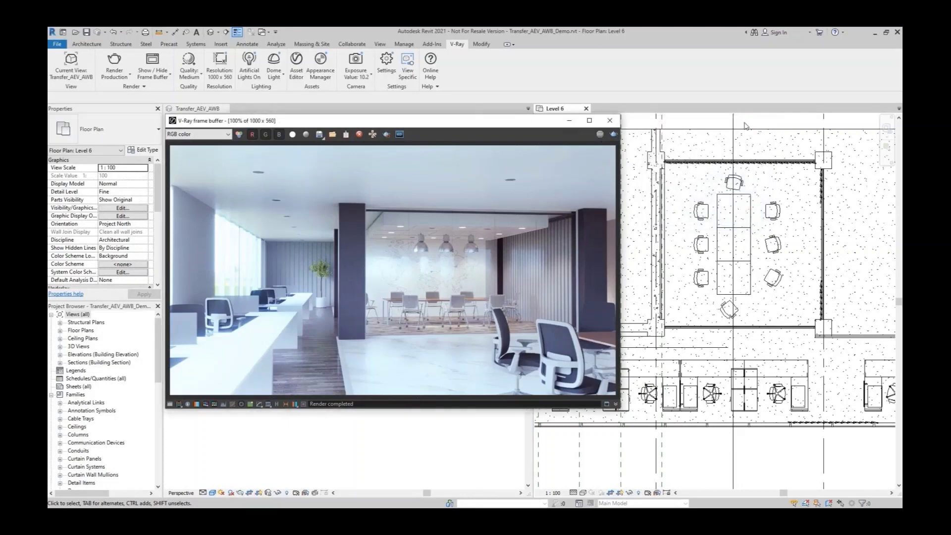
- Start an interactive render and swap the meeting room's model group in the Level 6 floor plan to Meeting room 2
click(115, 74)
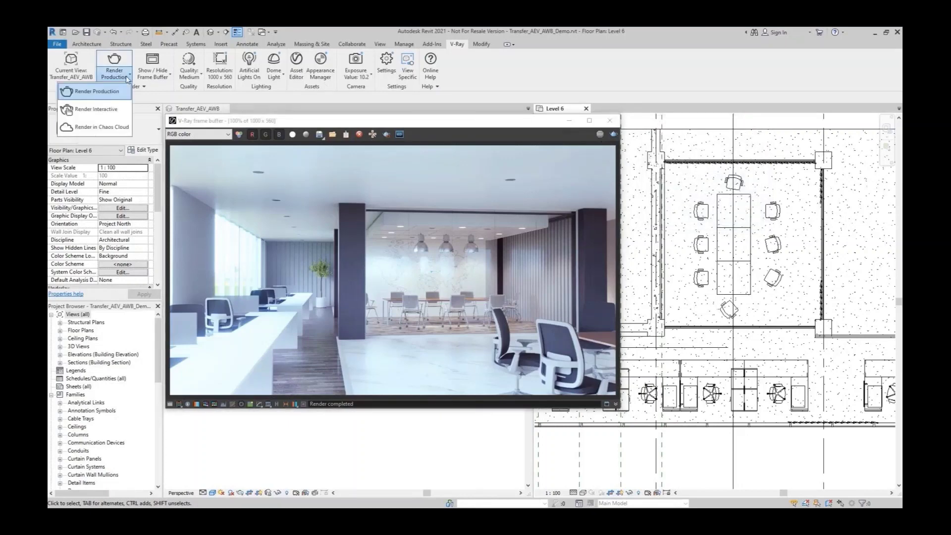
click(100, 111)
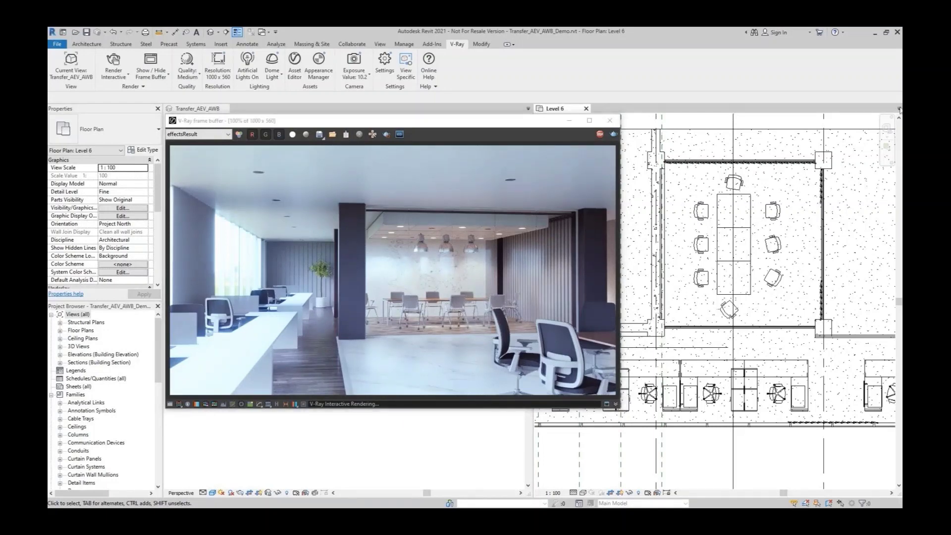
click(775, 218)
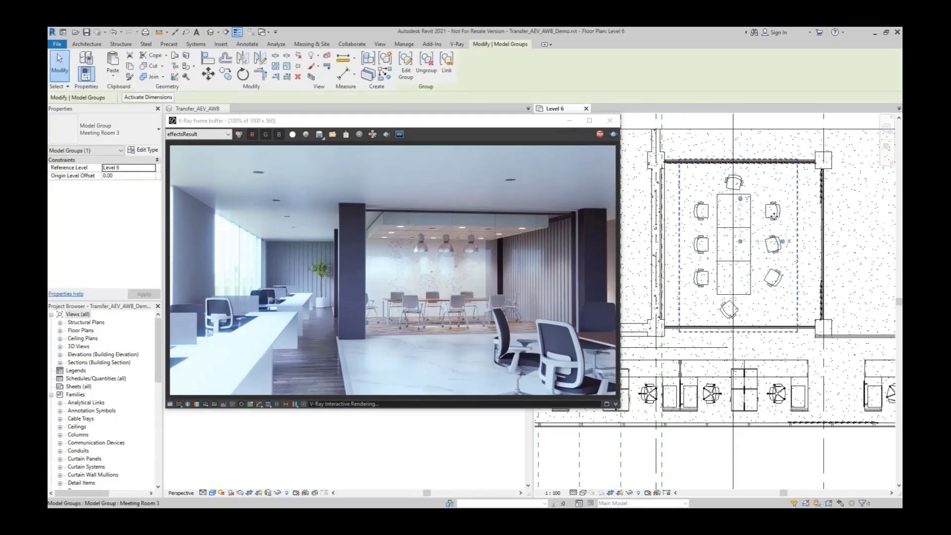
click(143, 130)
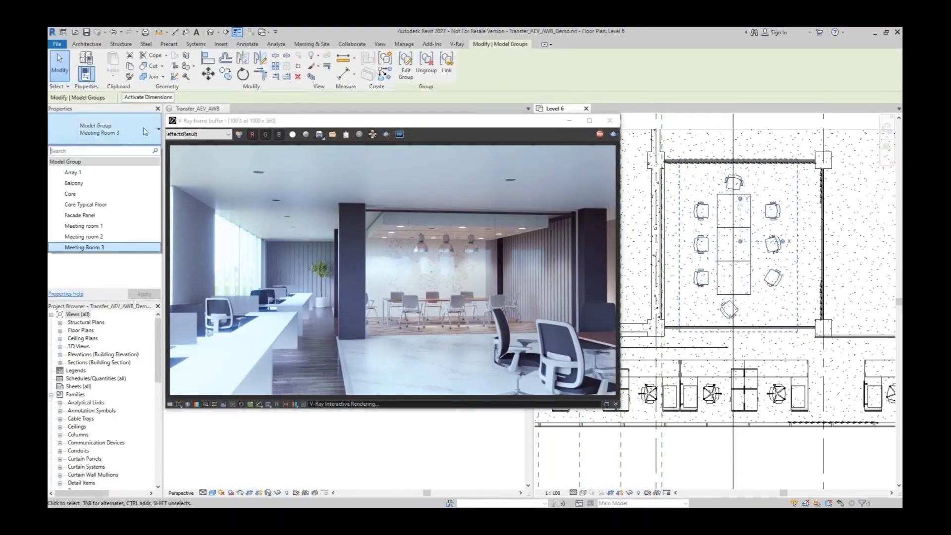
click(109, 236)
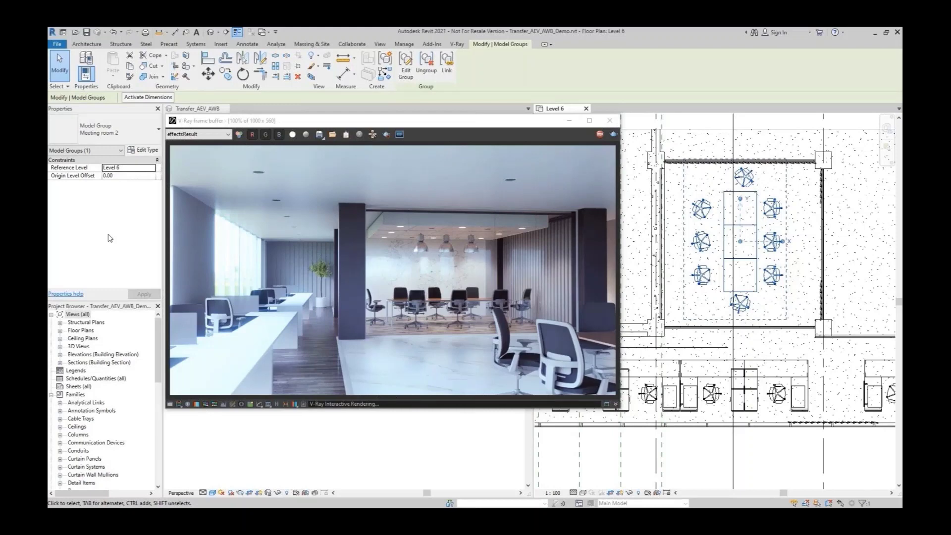
- Try switching the meeting room's model group to Meeting Room 3, and undo the last change
click(116, 130)
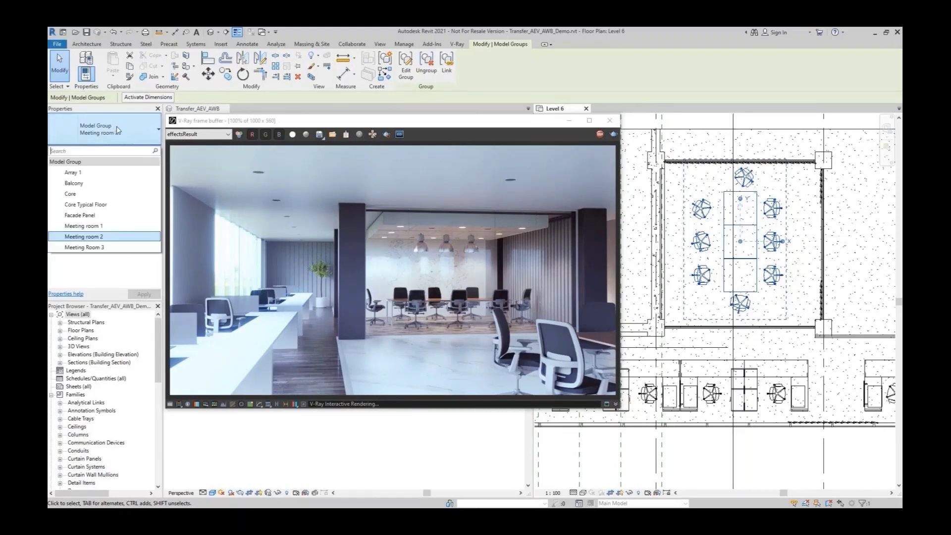
click(111, 243)
key(ctrl+z)
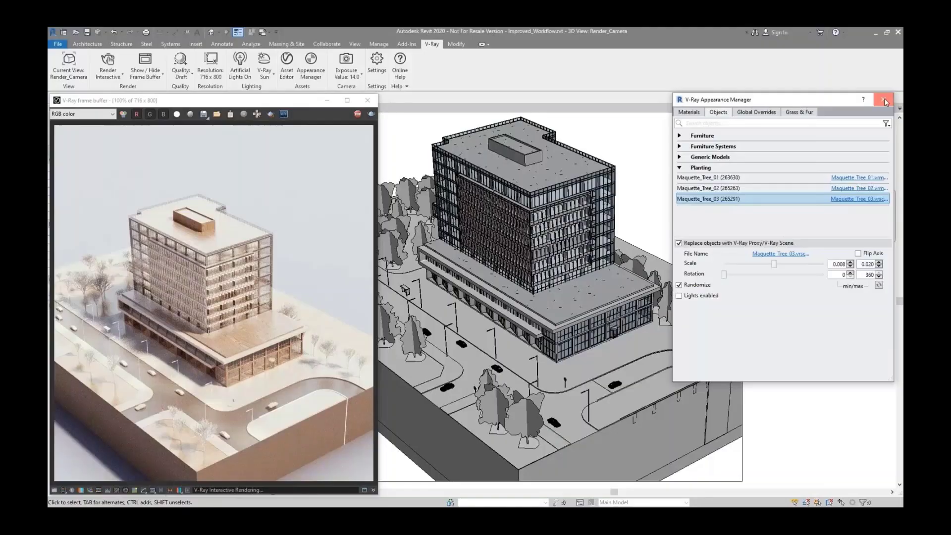
- Close the Appearance Manager and set the camera's Defocus to 0.97 for the Improved_Workflow building model
click(882, 100)
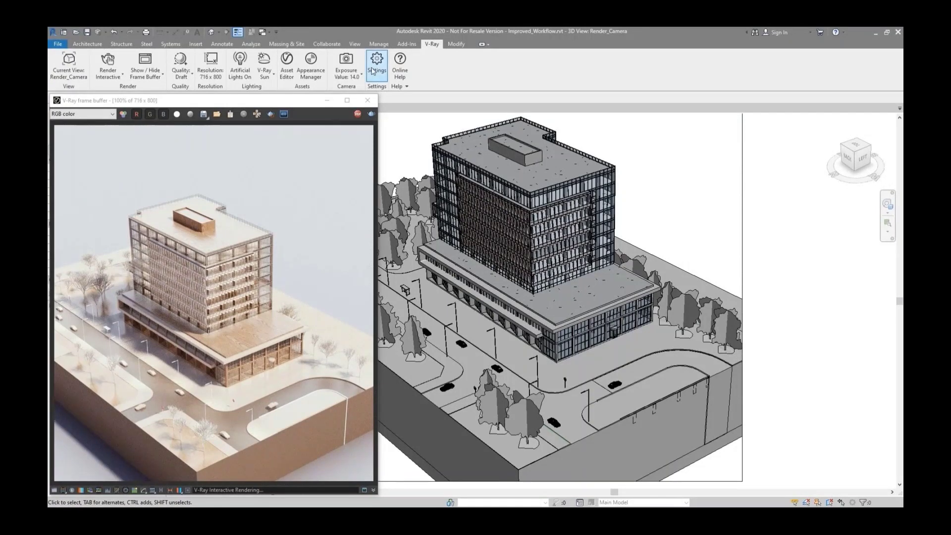
click(355, 67)
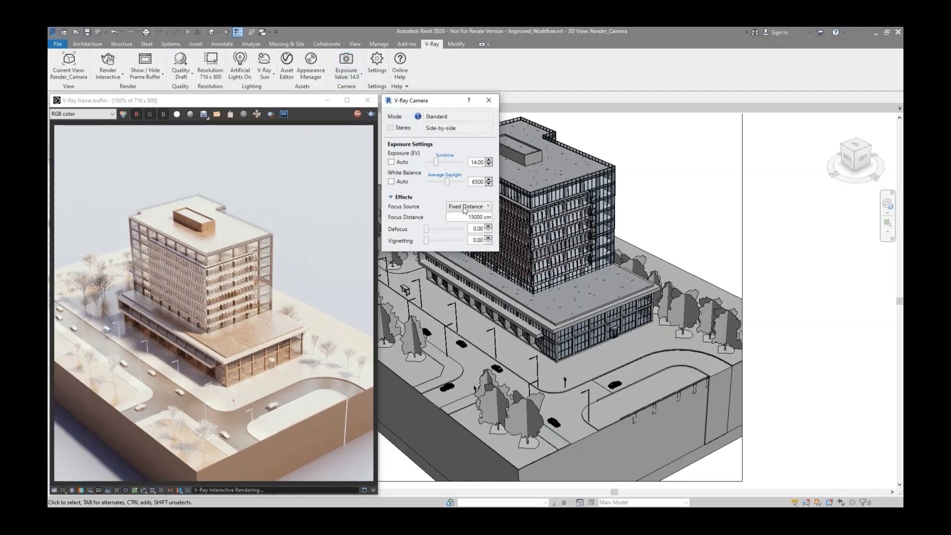
double_click(473, 228)
text(0.97)
key(Return)
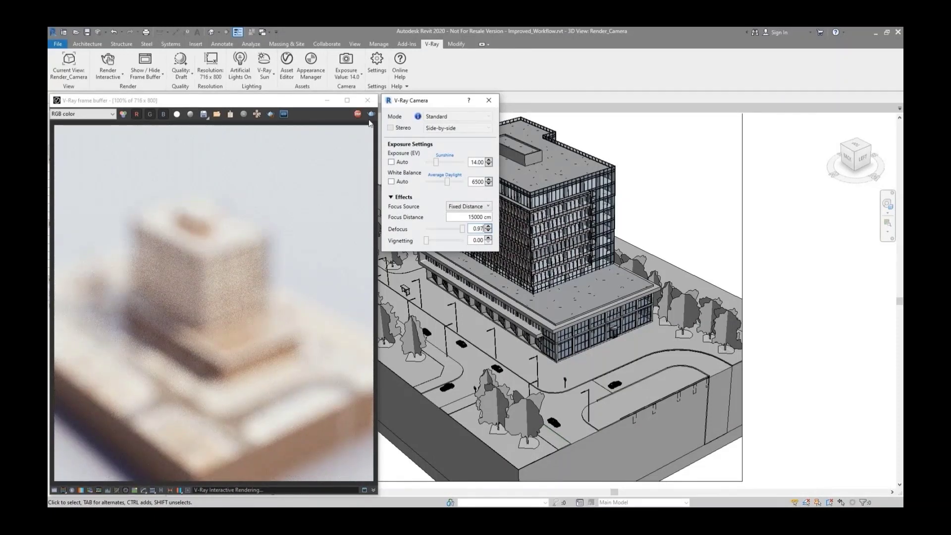
- Pick a camera focus point beside the foreground trees in the 3D view
click(352, 75)
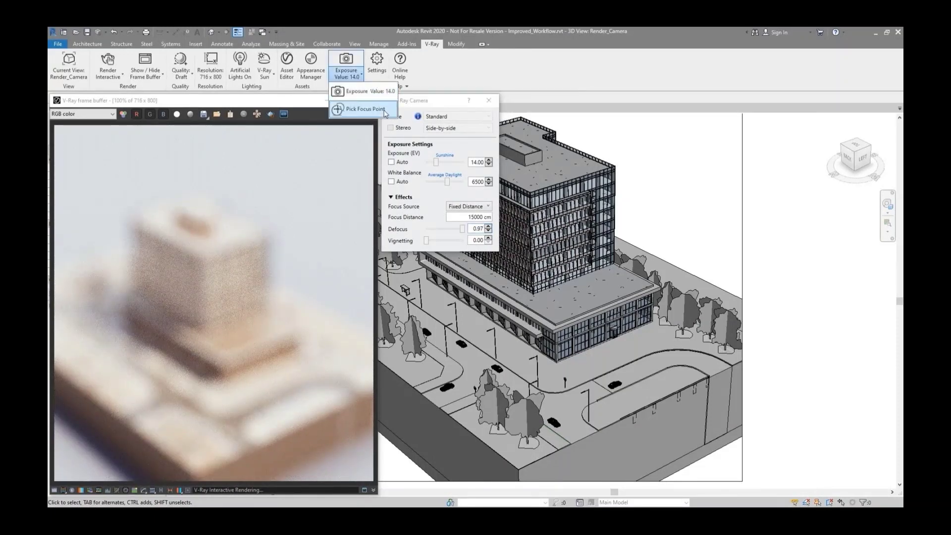
click(367, 109)
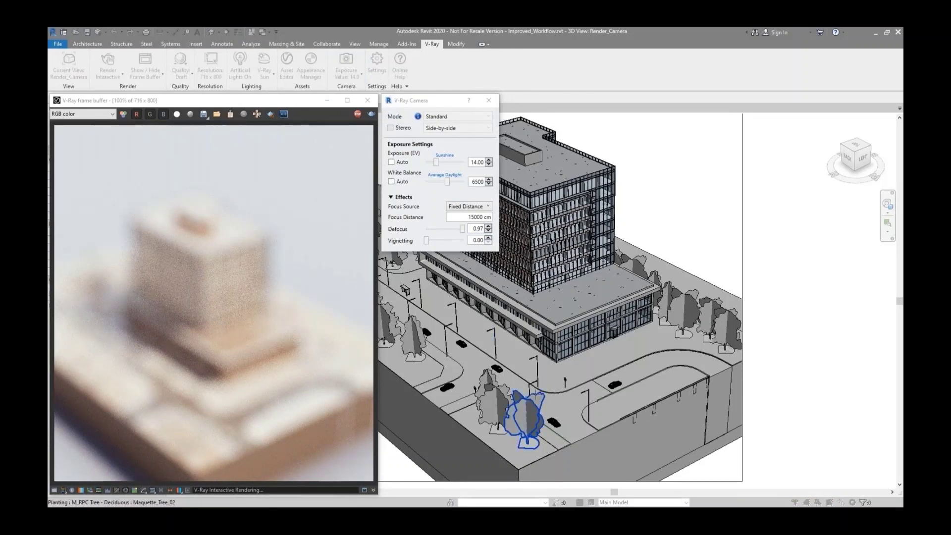
click(551, 403)
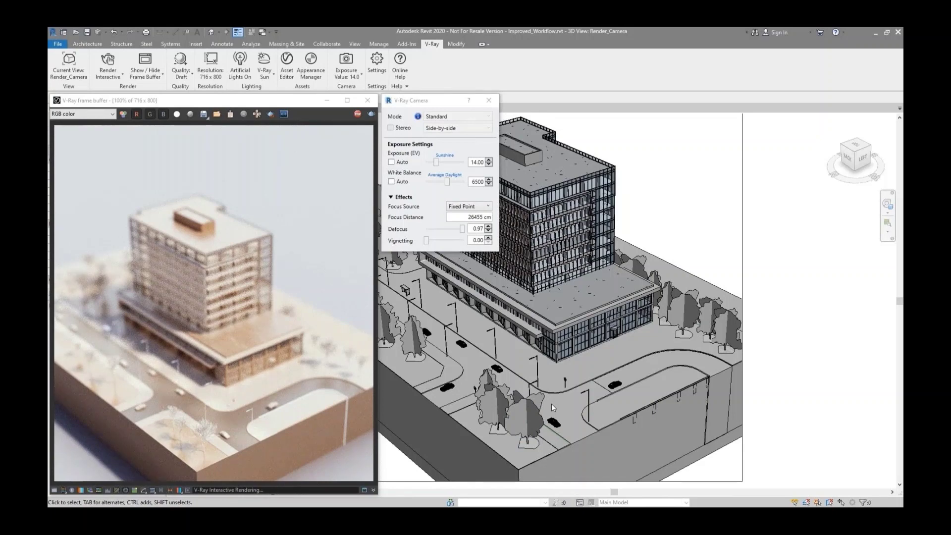
- Pick a new camera focus point on the building's tower facade
click(360, 77)
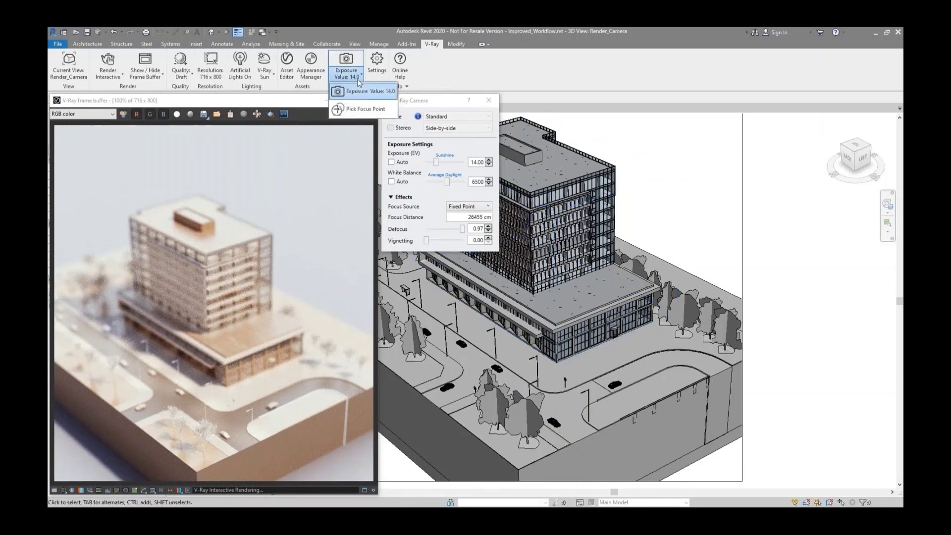
click(365, 109)
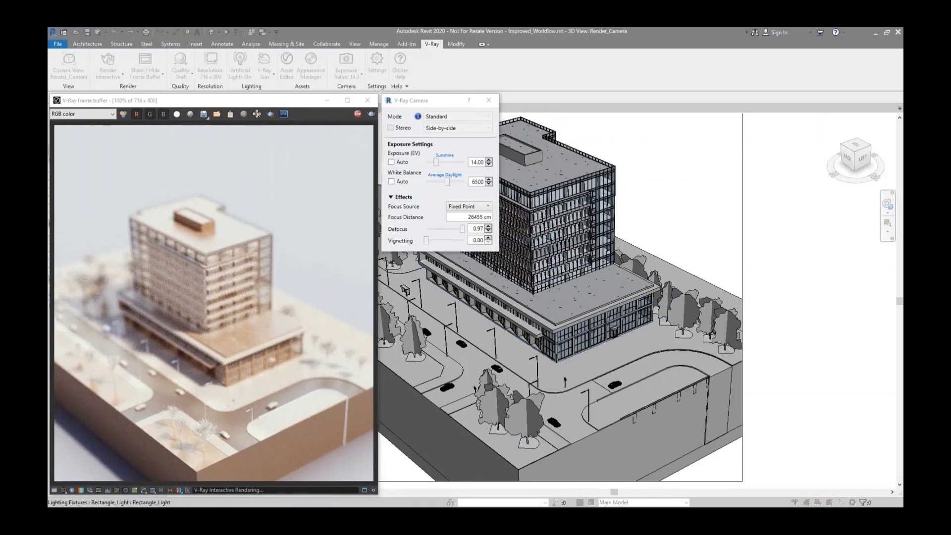
click(532, 240)
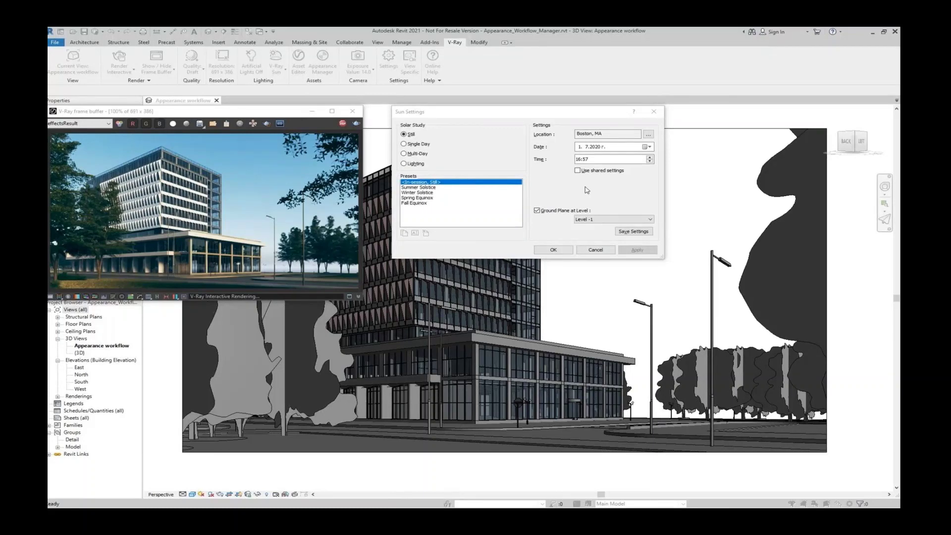
- Set the sun's time of day to 11:57 in the Sun Settings and apply it to the interactive render
click(580, 159)
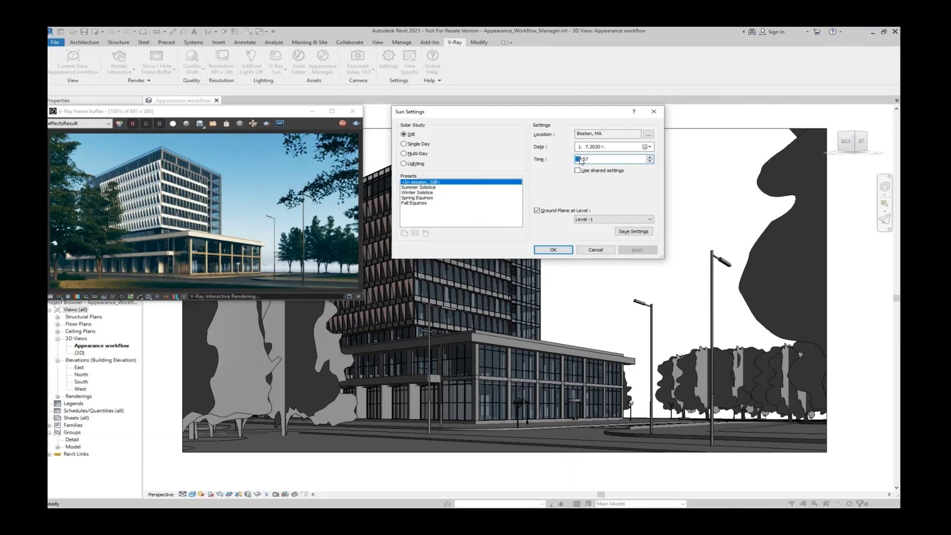
text(11)
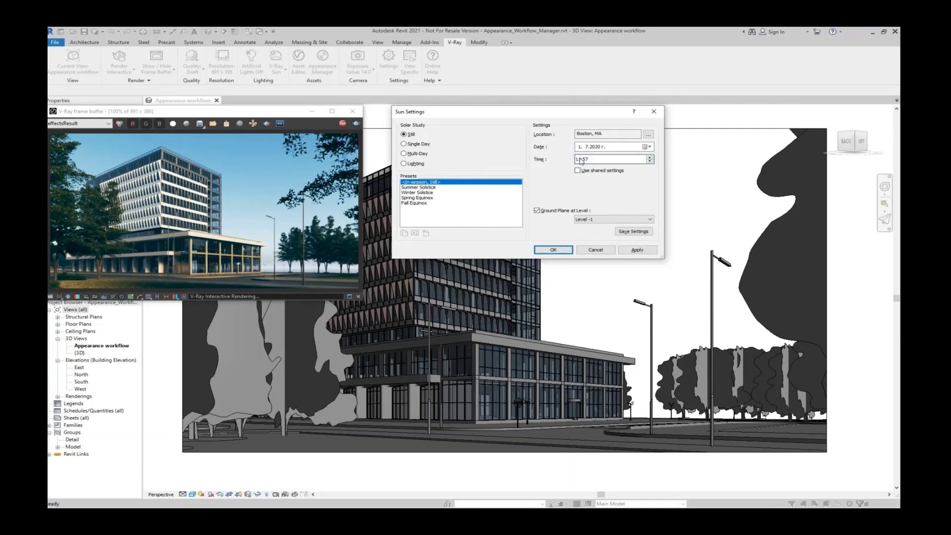
click(629, 249)
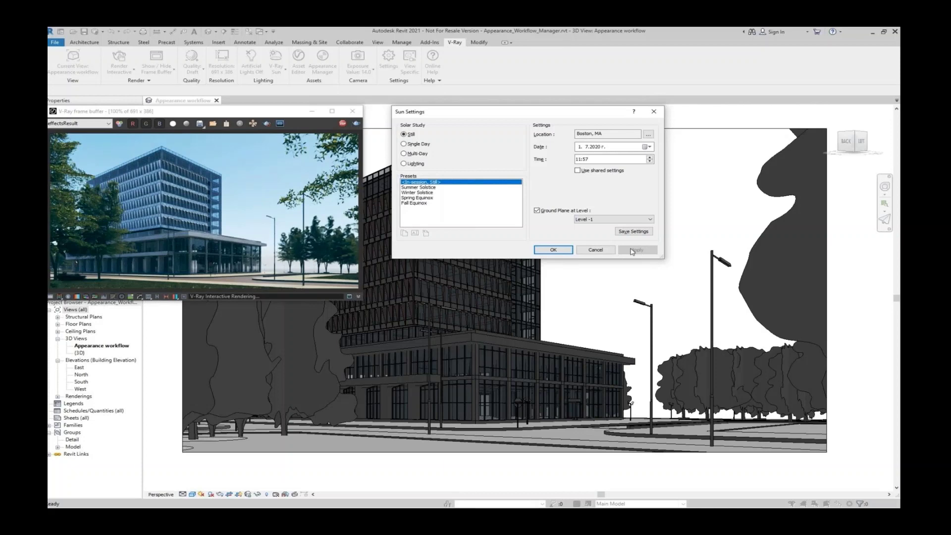
- Change the sun study time to 17:57 and apply it to the interactive render
click(578, 159)
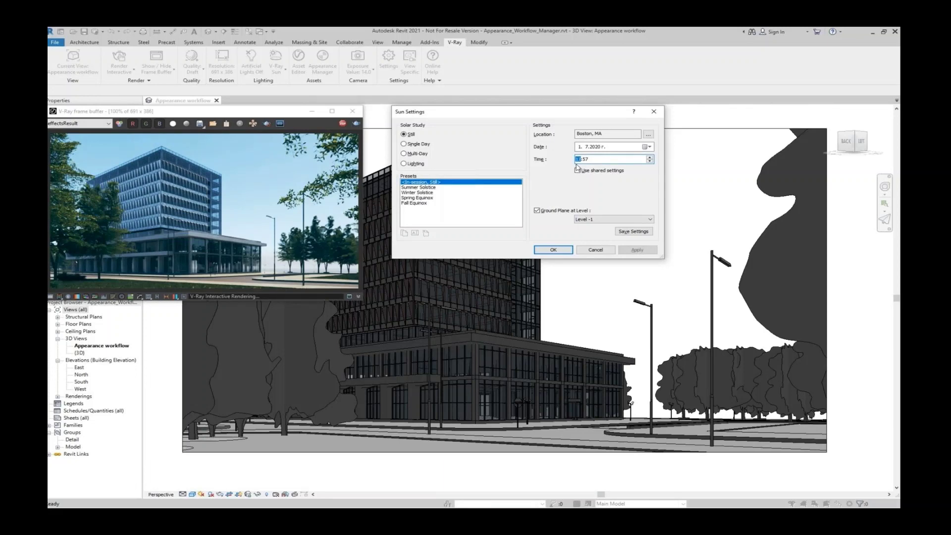
key(Tab)
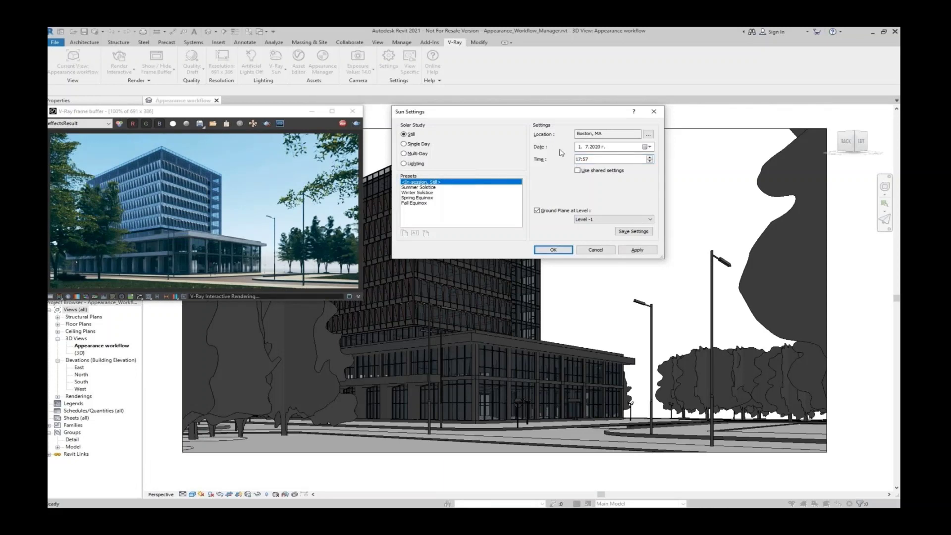
click(624, 248)
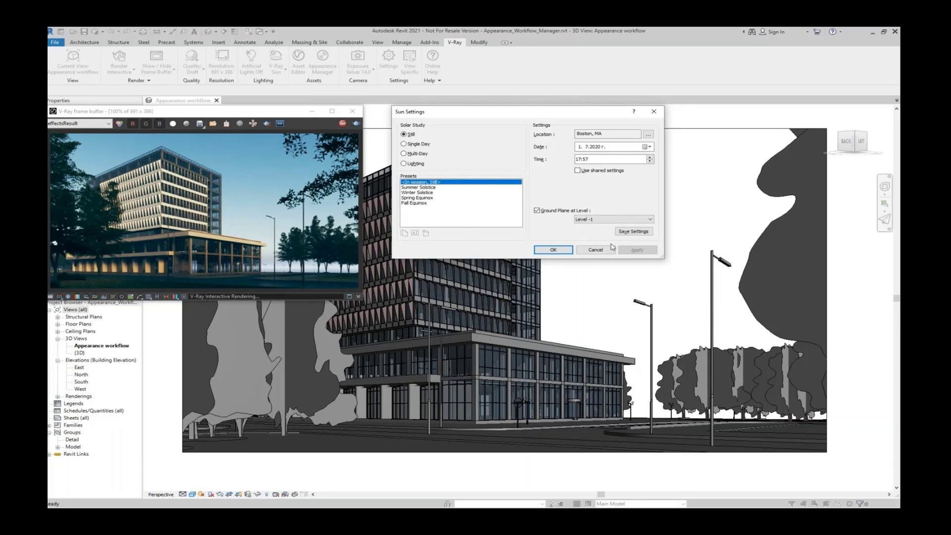
- Accept the sun settings and switch on the artificial lights for the interactive render
click(553, 250)
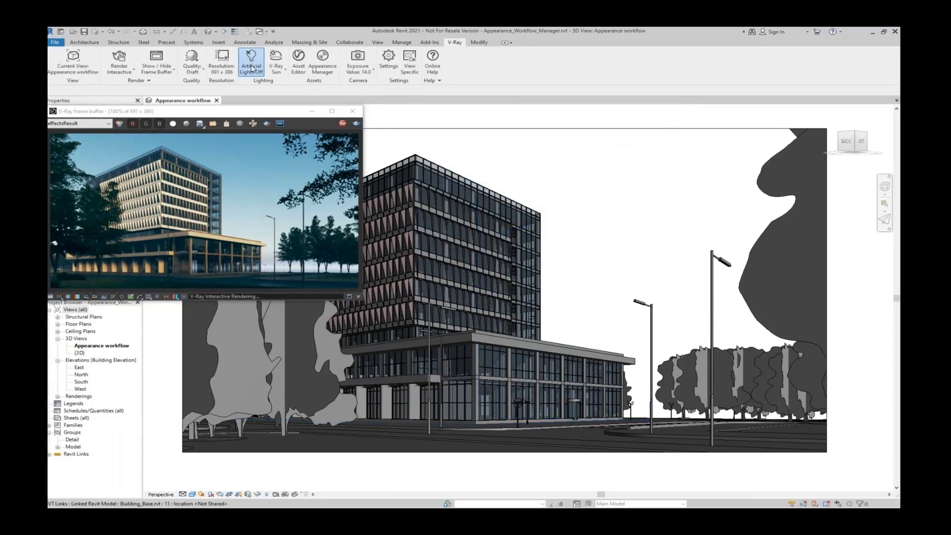
click(251, 69)
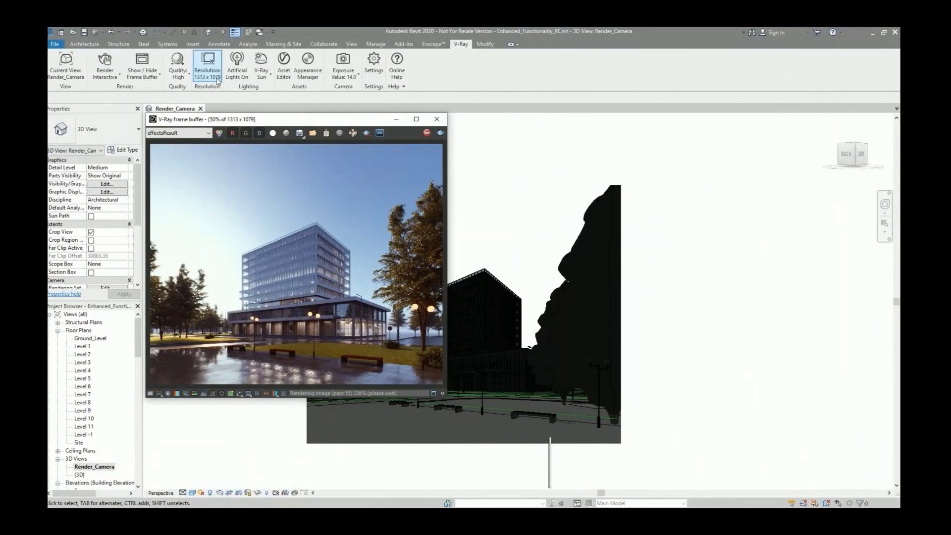
- Set the V-Ray Sun's background to Custom so the sunset image is used behind the building
click(261, 65)
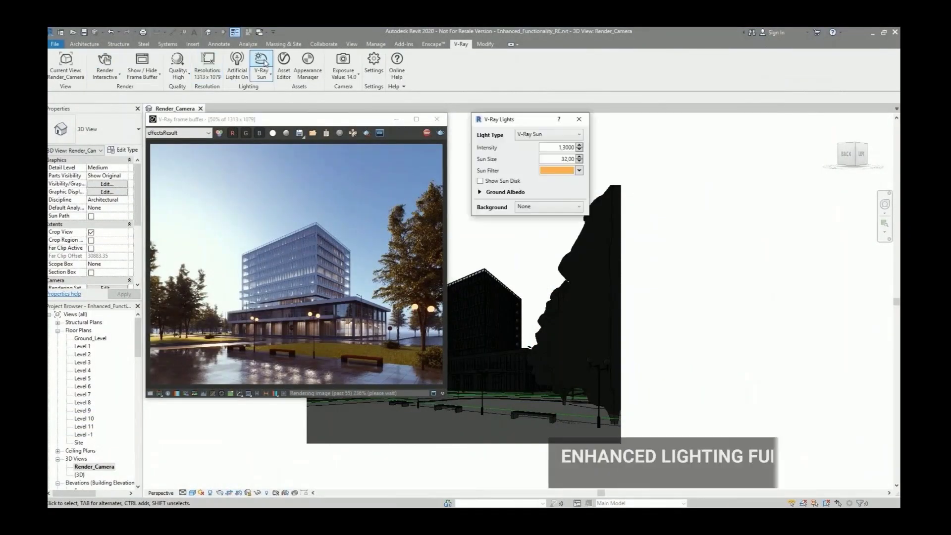
click(534, 206)
click(529, 229)
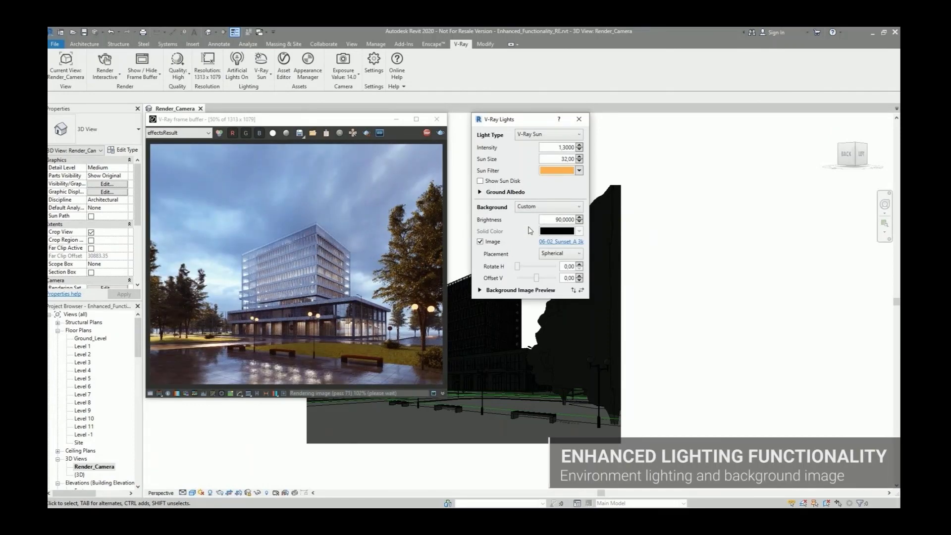
- Show the background image preview and set the image's horizontal rotation to 180
click(479, 291)
drag(517, 267, 529, 268)
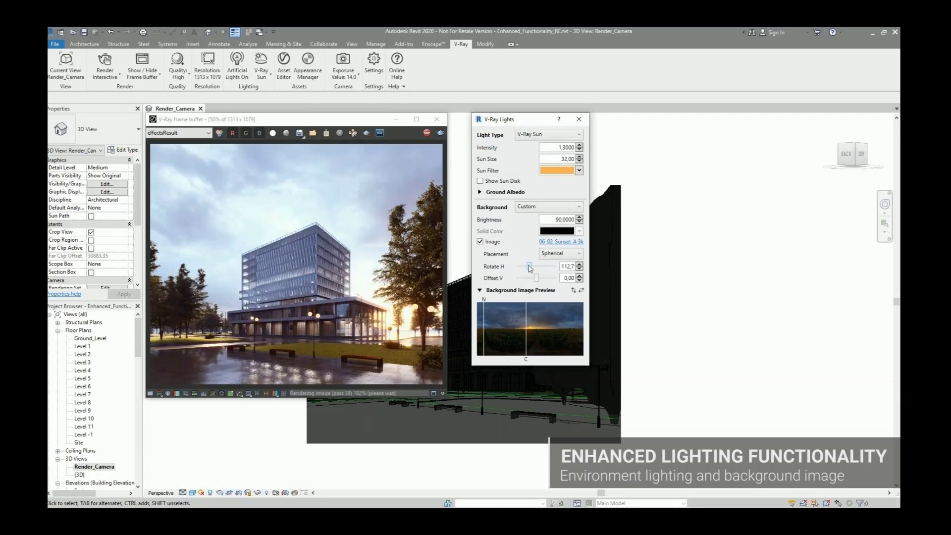
double_click(567, 267)
text(180)
key(Return)
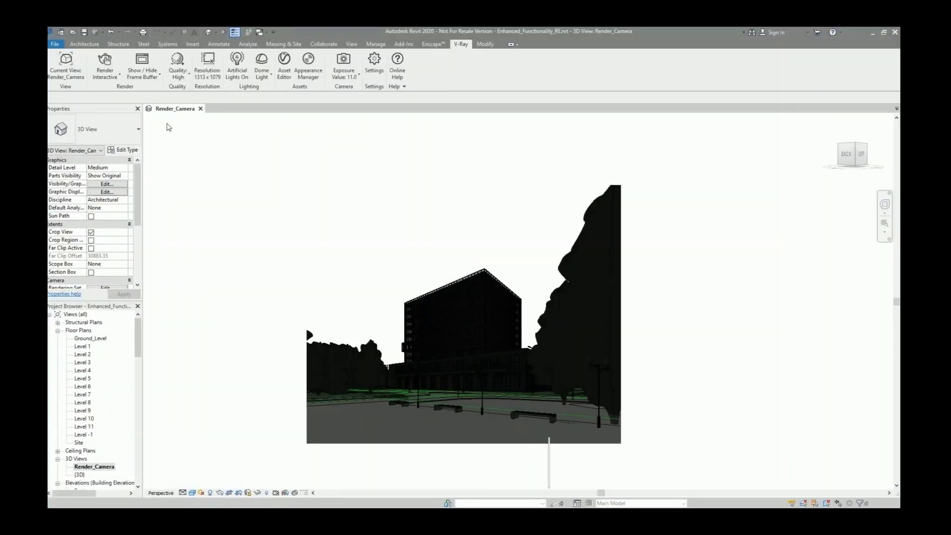
- Start an interactive render of the dusk scene and set the Dome Light HDR image's horizontal rotation to 111
click(106, 59)
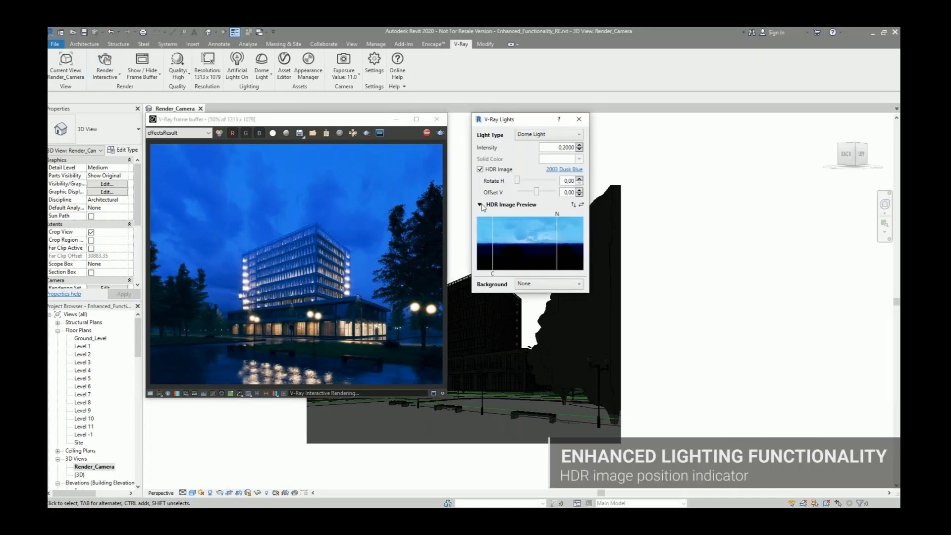
drag(523, 182, 527, 182)
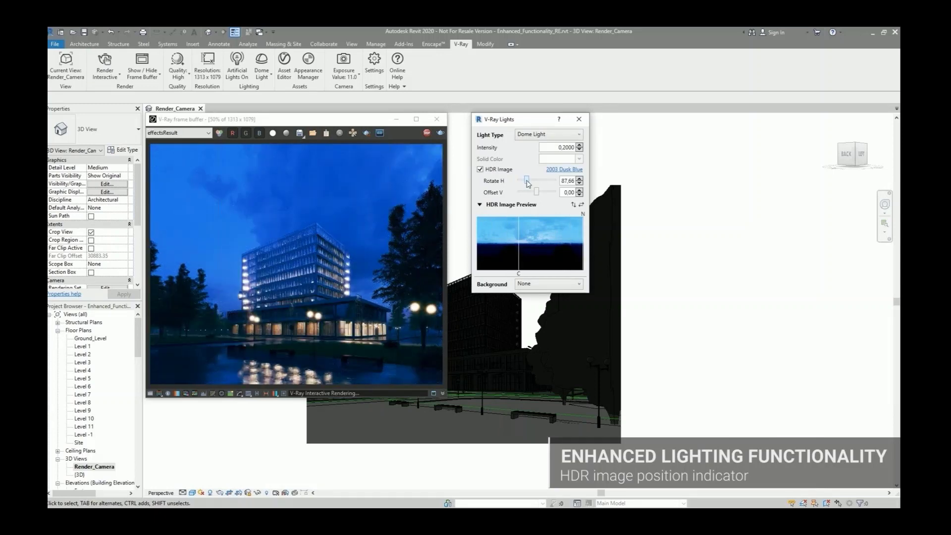
double_click(563, 181)
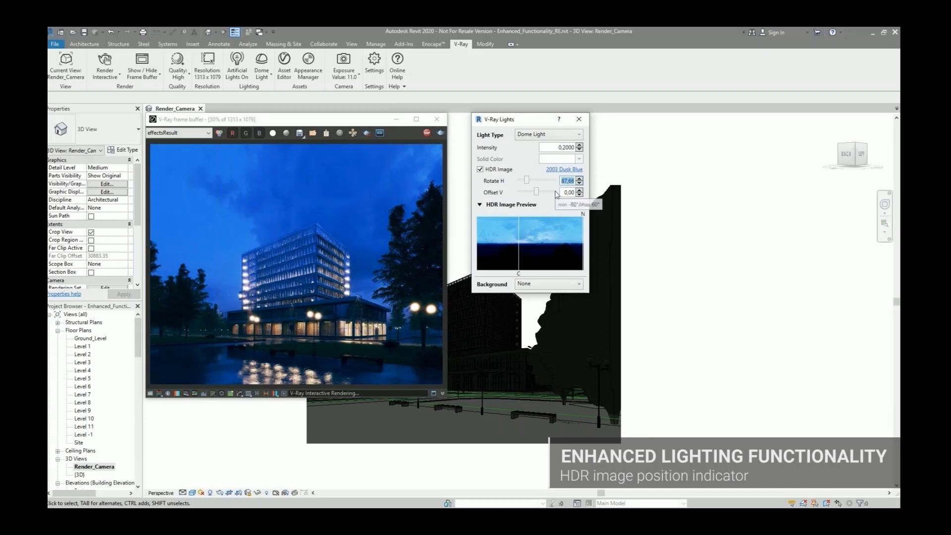
text(111)
key(Return)
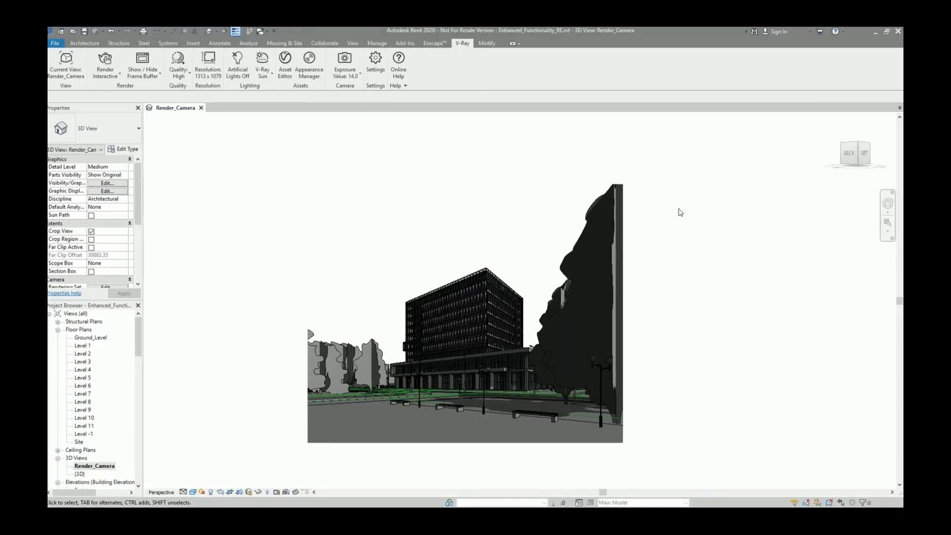
- Enable the Extra Texture render channel with a Dirt texture and enable the Lighting Analysis channel
click(369, 68)
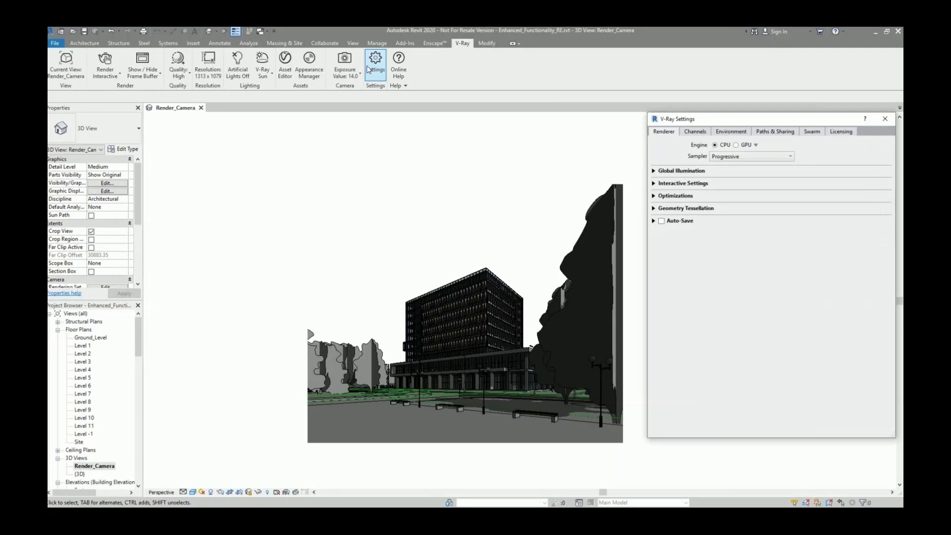
click(688, 135)
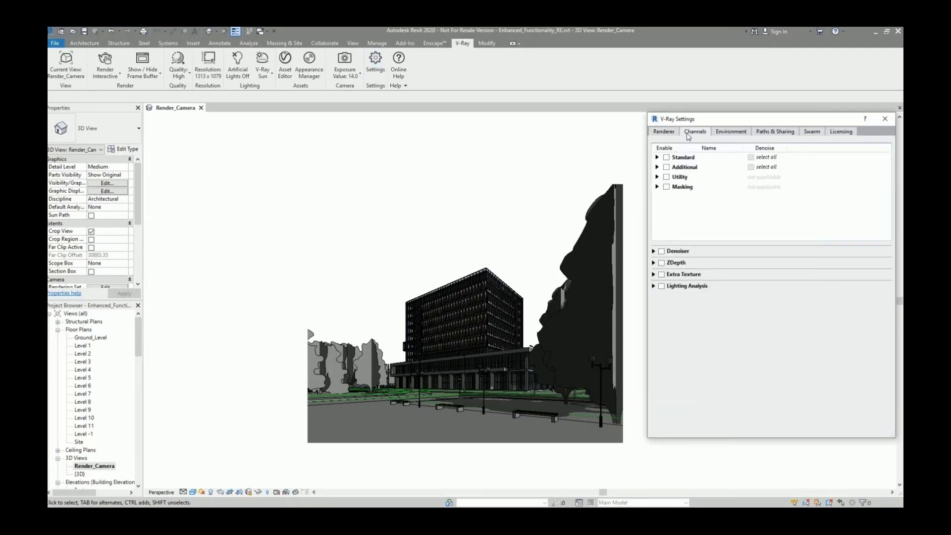
click(661, 275)
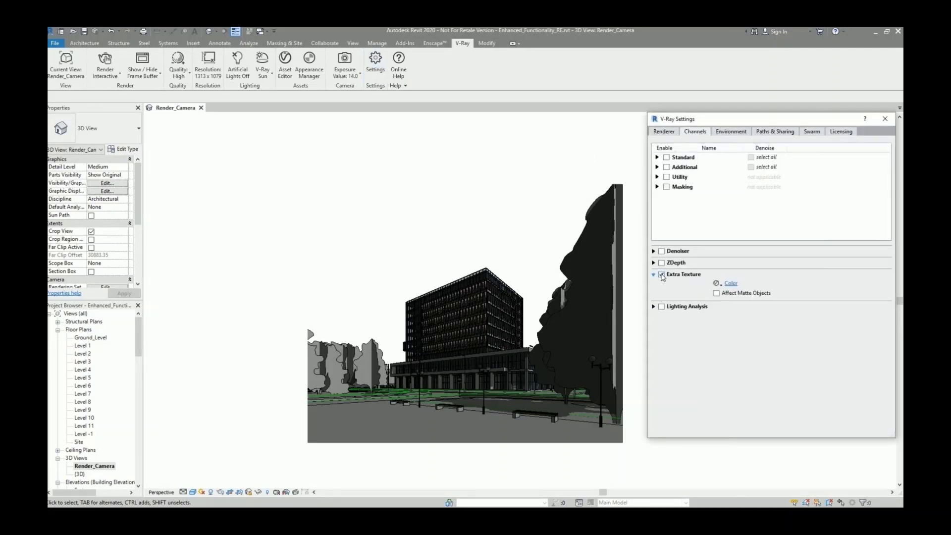
click(717, 283)
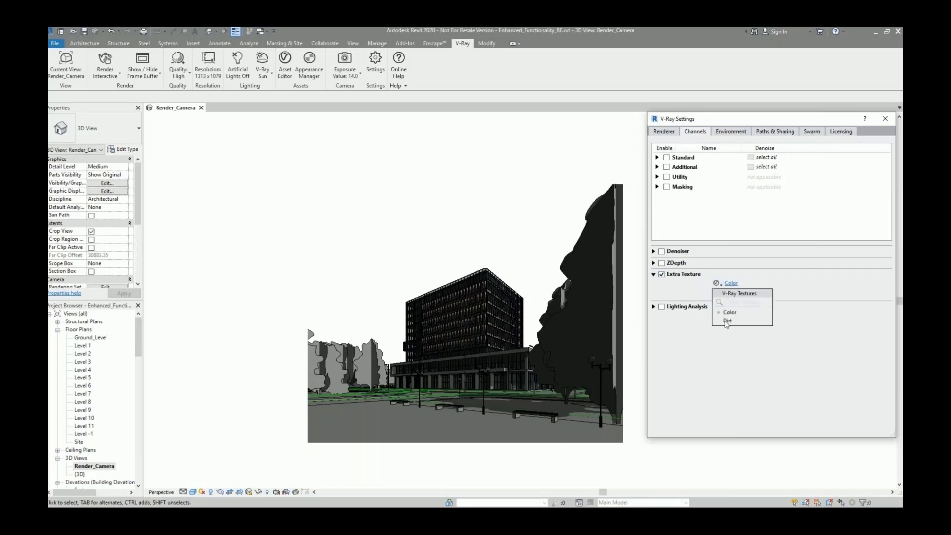
click(727, 321)
click(662, 307)
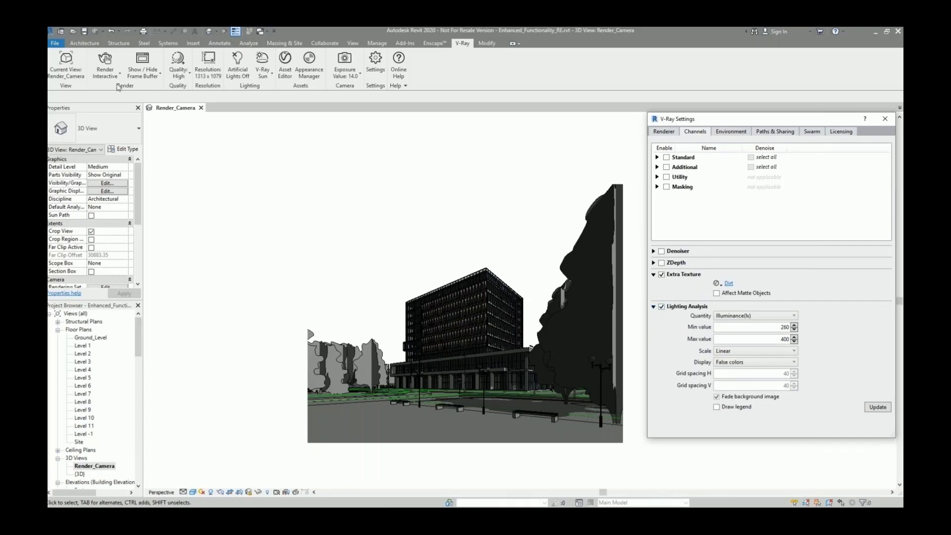
- Start an interactive render and display its Extra Texture channel followed by the LightingAnalysis channel
click(105, 60)
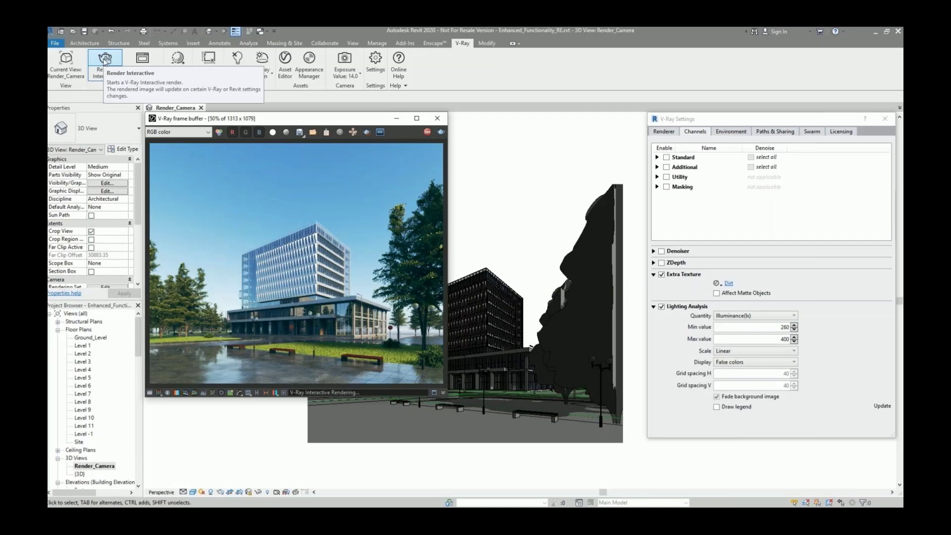
click(165, 133)
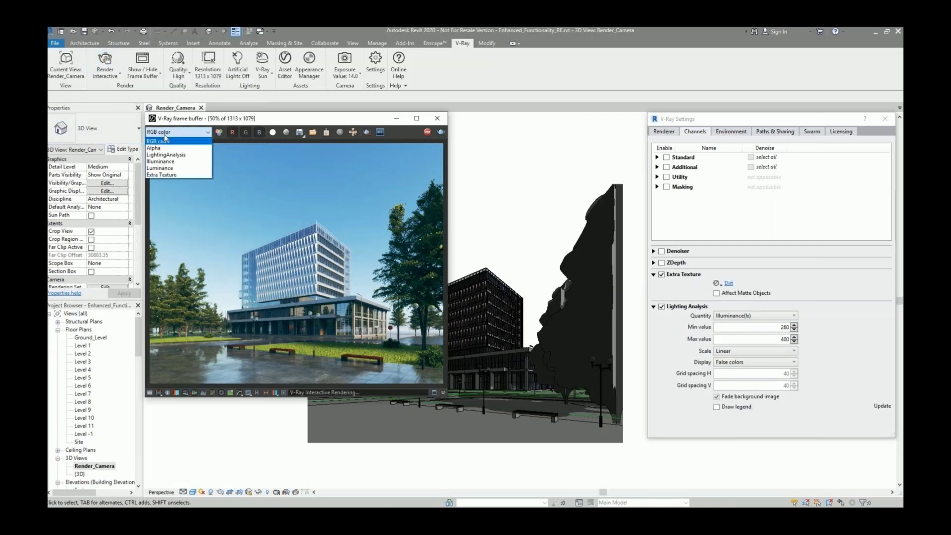
click(163, 175)
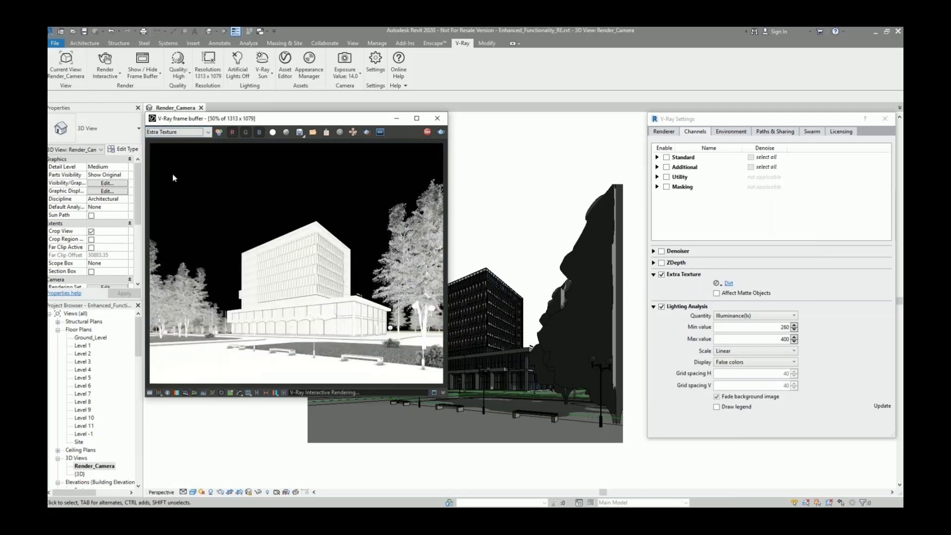
click(176, 131)
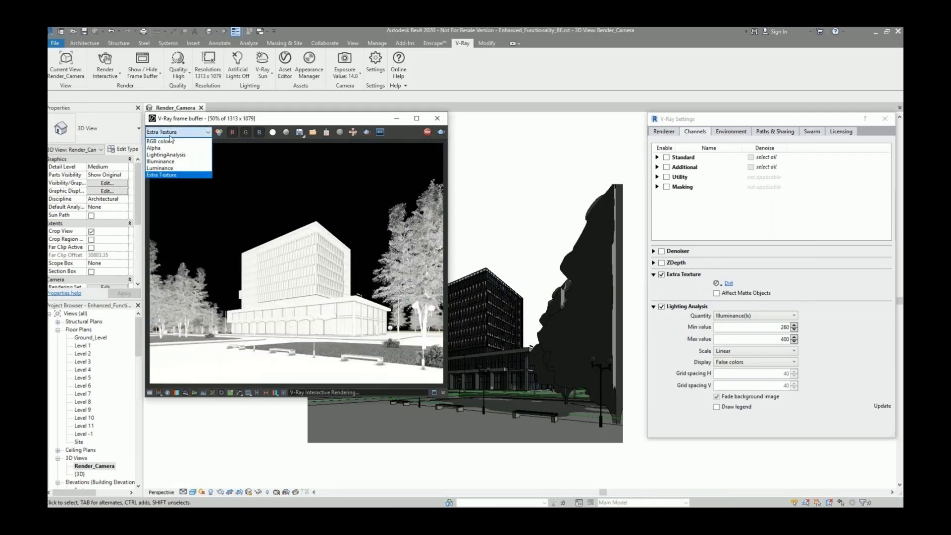
click(181, 156)
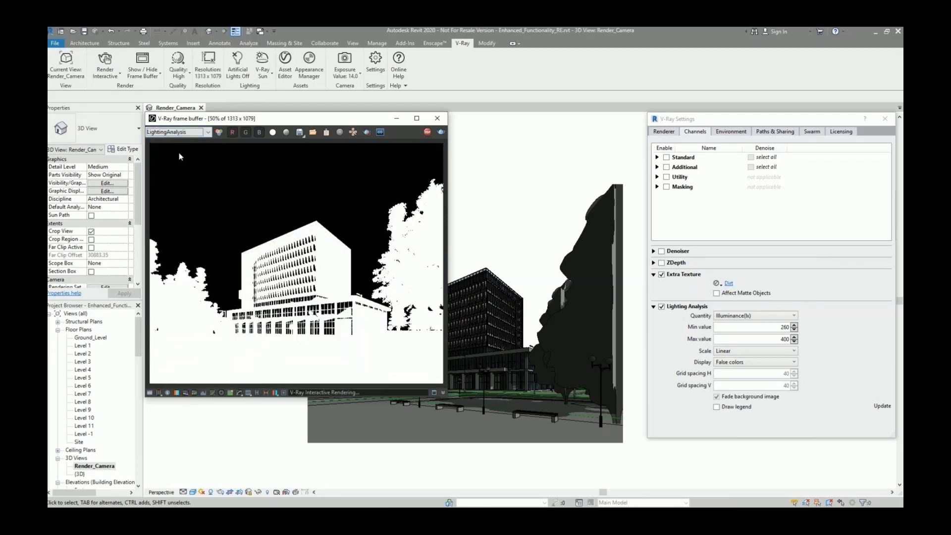
- Set the lighting analysis maximum value to 80000 and update the render
double_click(779, 339)
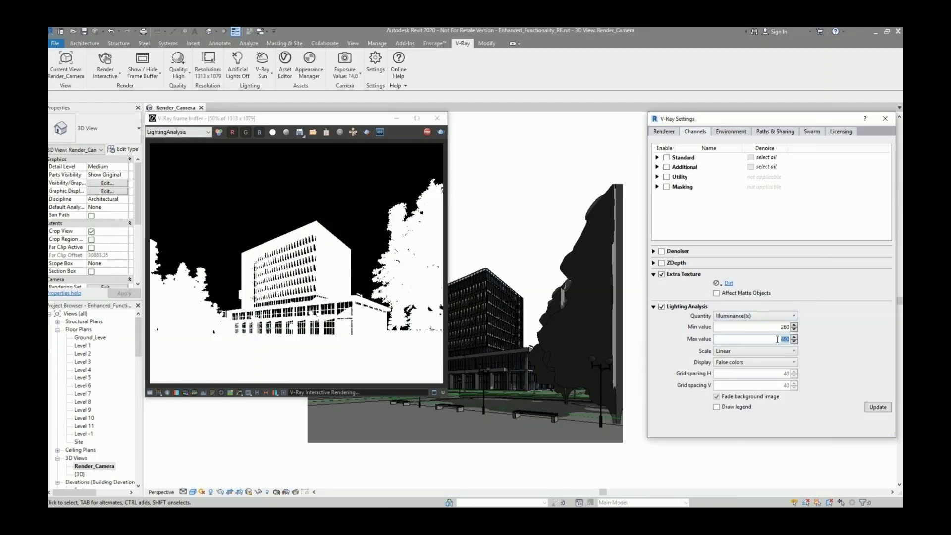
text(80000)
click(872, 408)
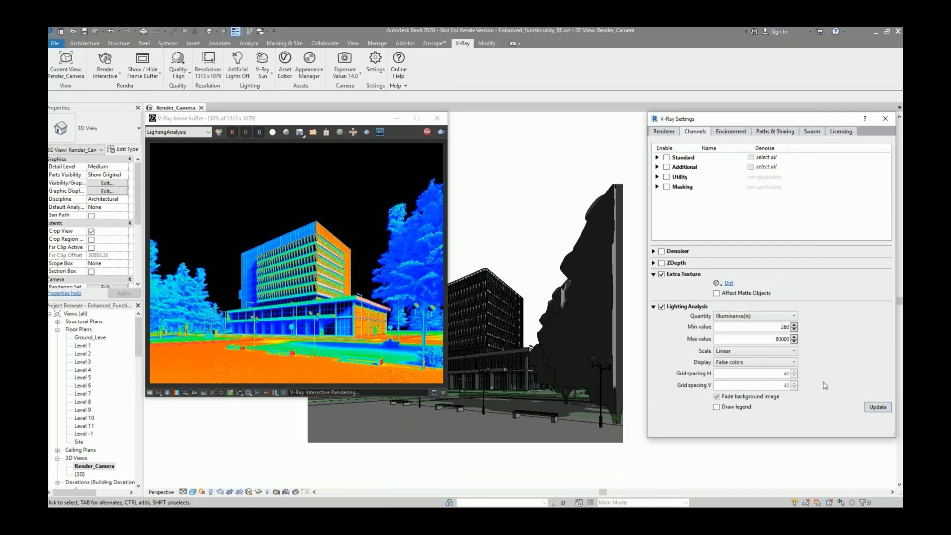
- Display the lighting analysis as a Grid overlay with a legend, update the render and inspect the illuminance values up close
click(794, 363)
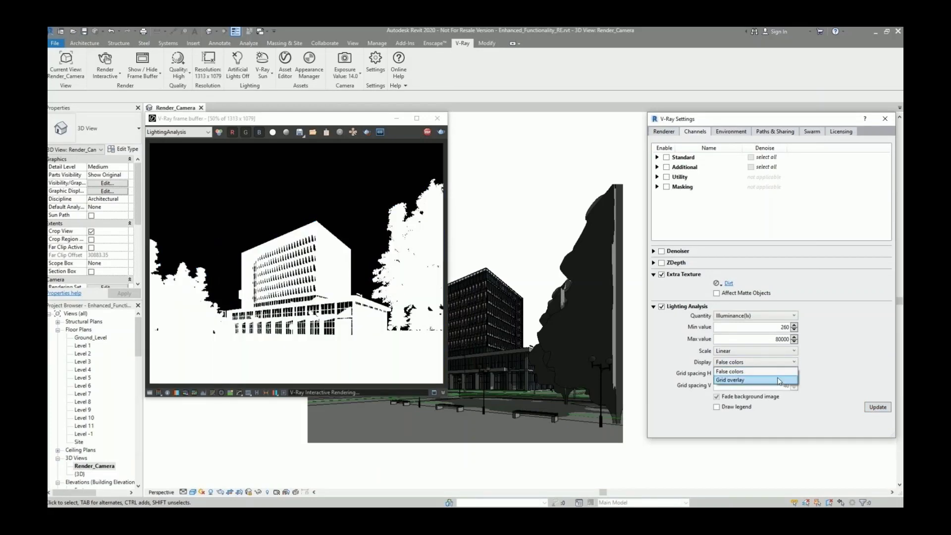
click(777, 380)
click(875, 408)
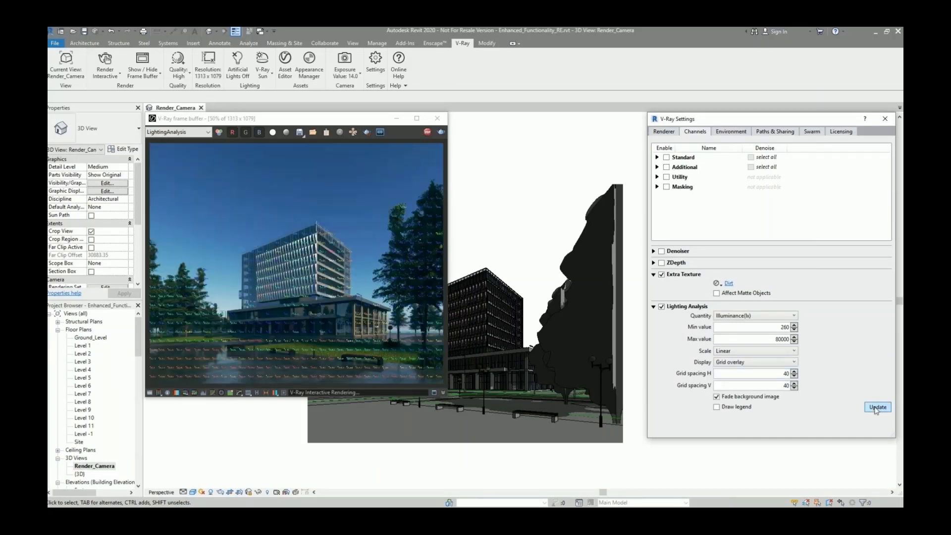
click(716, 407)
click(876, 408)
click(233, 367)
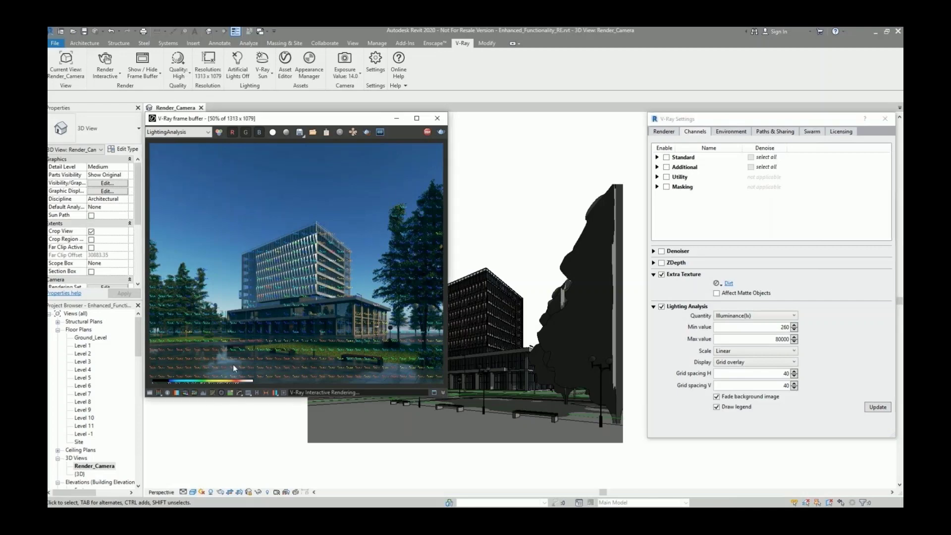
double_click(234, 364)
middle_drag(234, 364, 314, 304)
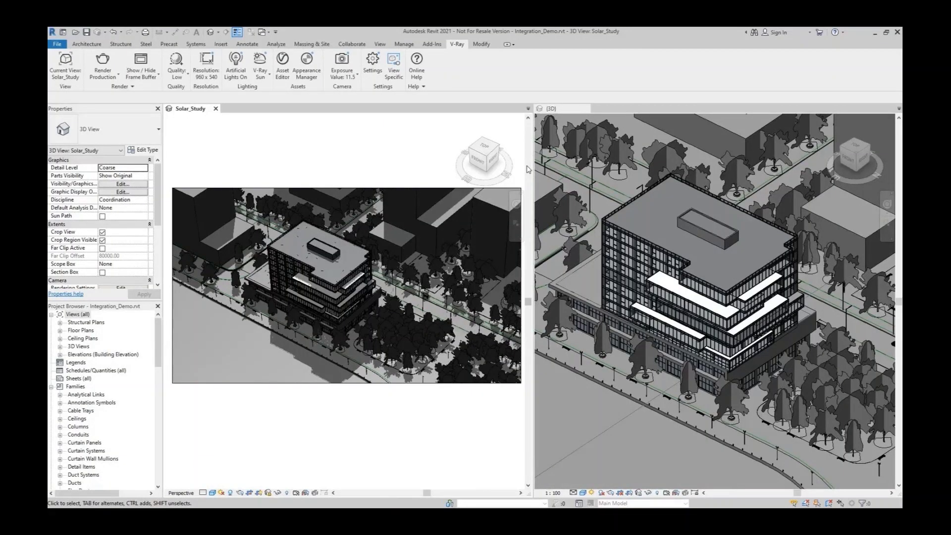
- Enable Auto-Save and the Lighting Analysis channel in the V-Ray settings for the Solar_Study view
click(370, 63)
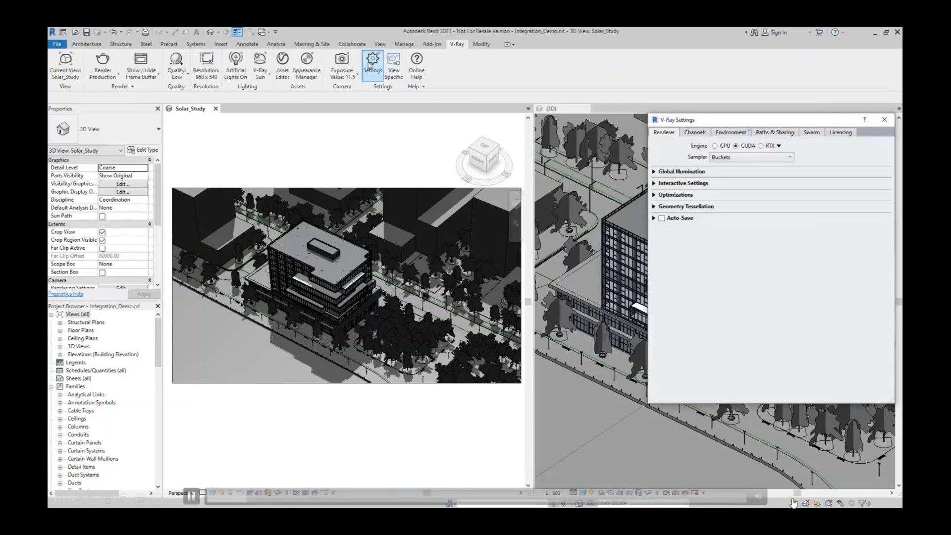
click(661, 218)
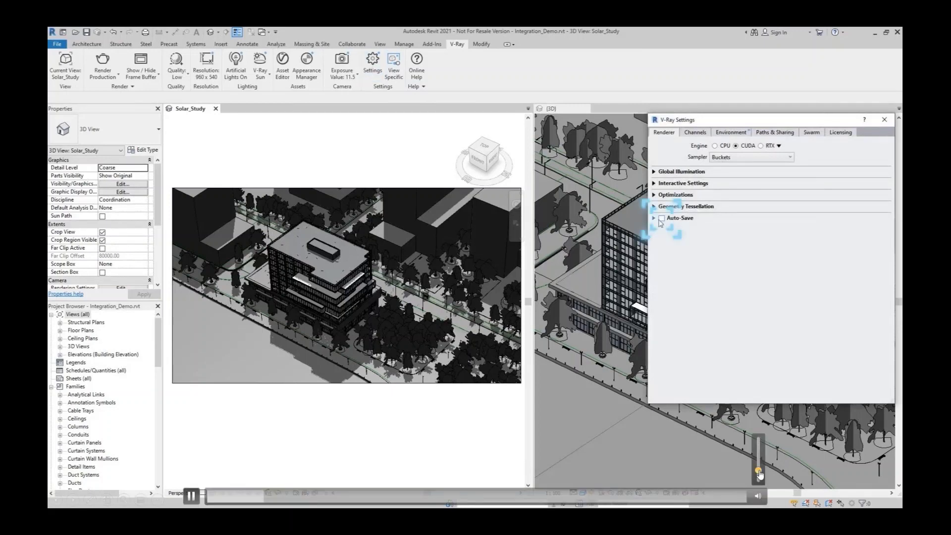
click(695, 133)
click(661, 287)
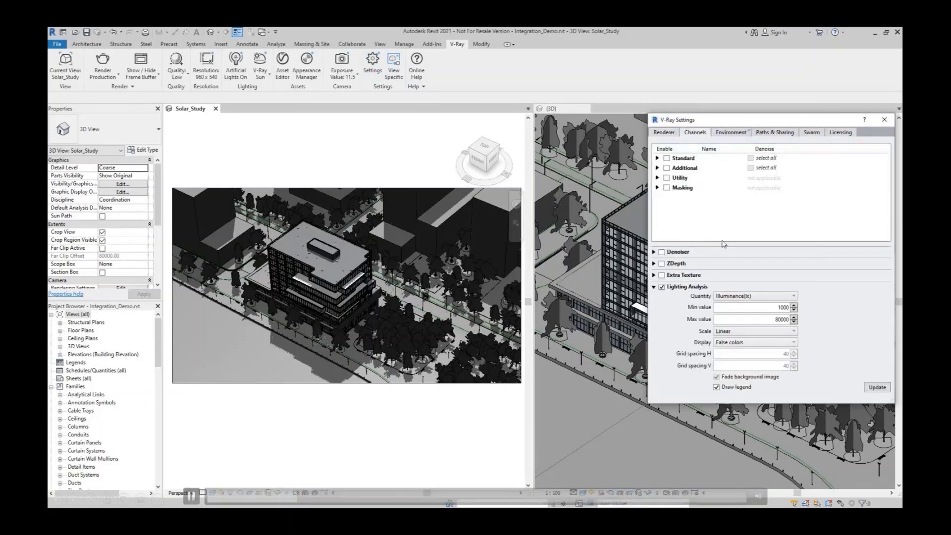
click(885, 121)
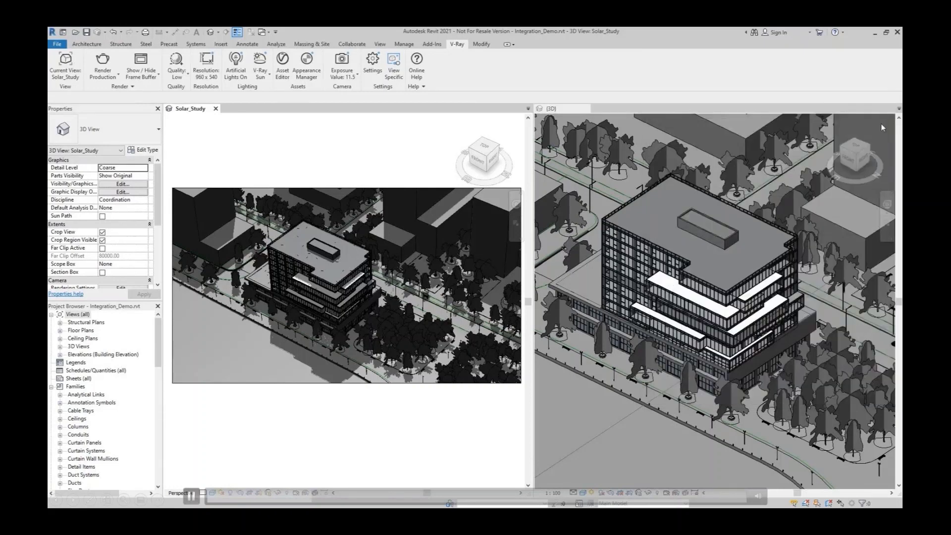
- Set the sun's solar study to Single Day for the Solar_Study view and start the solar study render
click(221, 492)
click(240, 467)
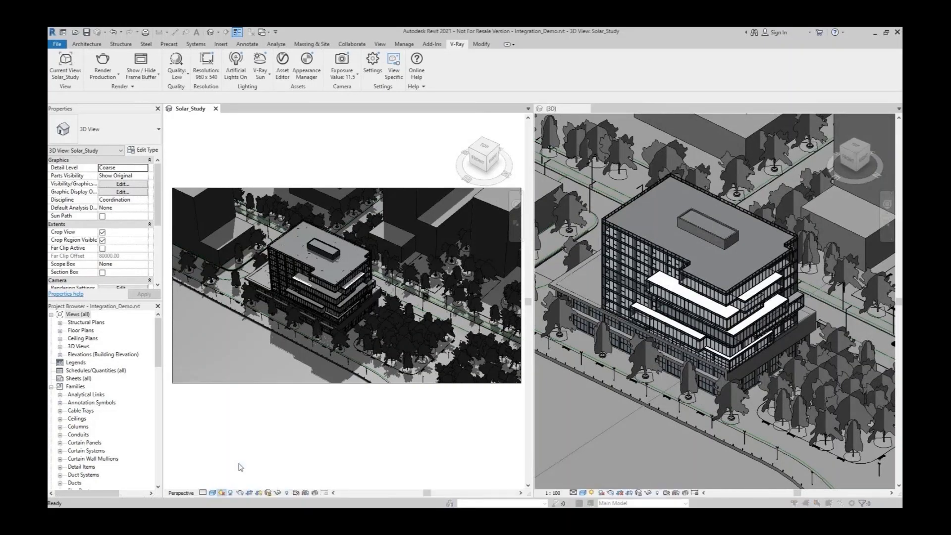
click(547, 156)
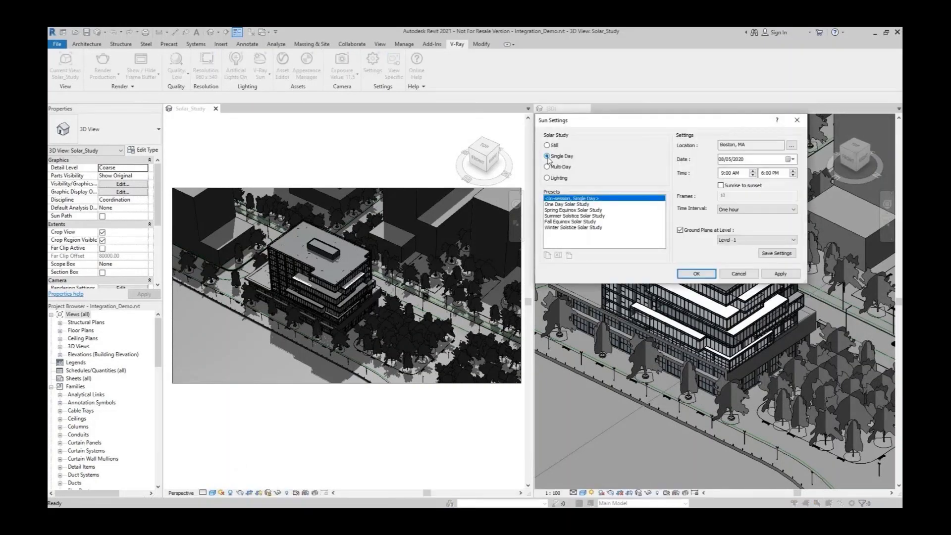
click(685, 274)
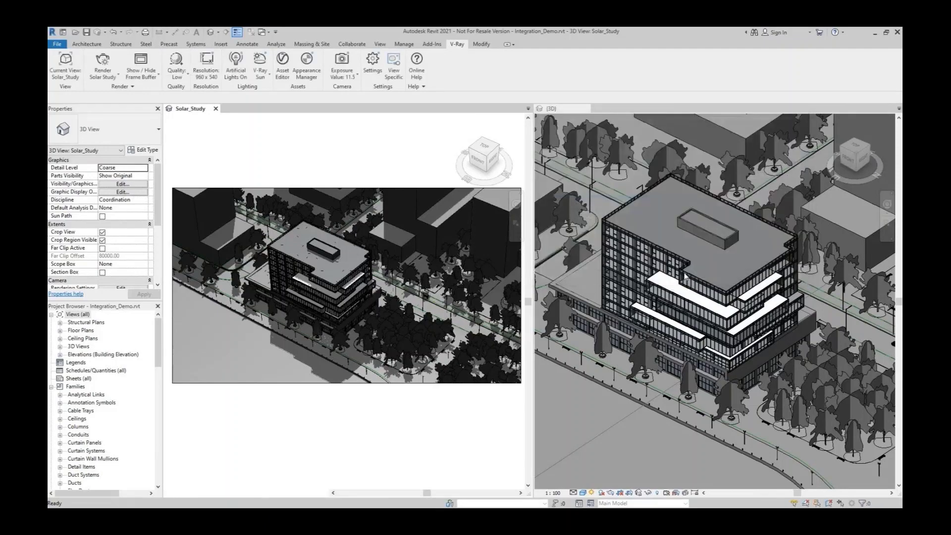
click(102, 63)
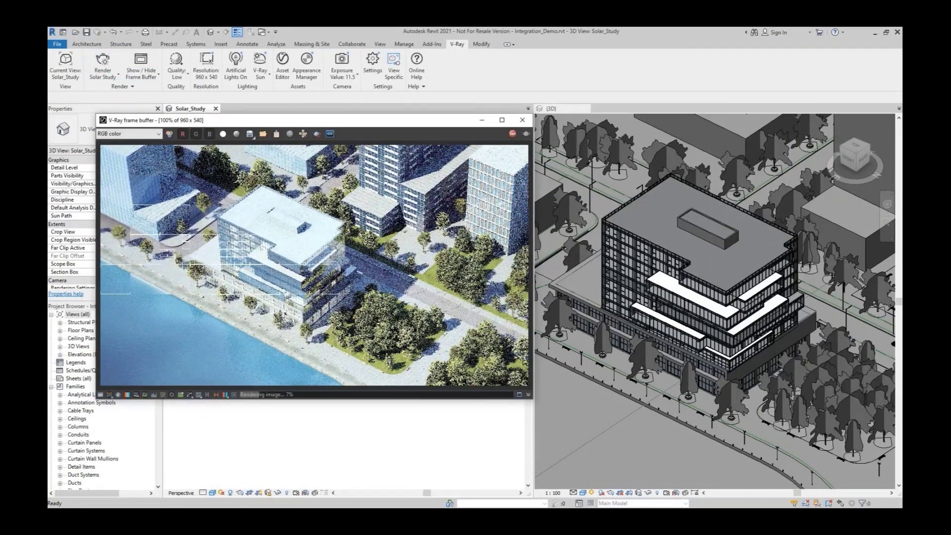
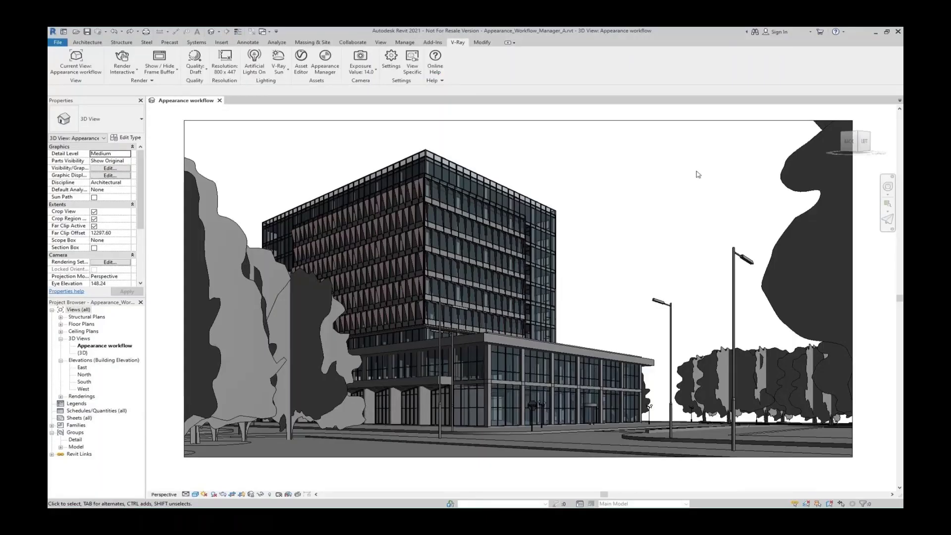
- Open the V-Ray Asset Editor and examine the Asphalt_A02_100cm#1 material, its Color Correction and its Bitmap_Diff texture
click(304, 70)
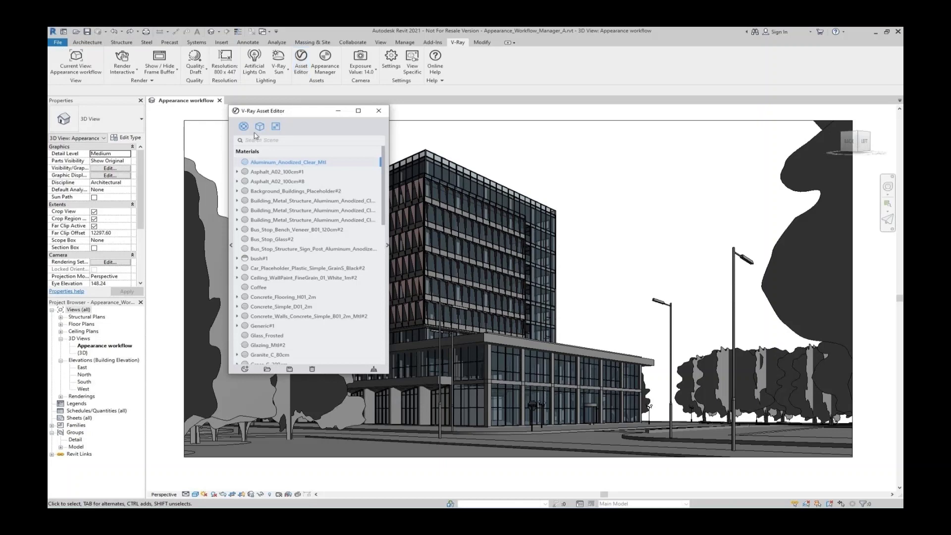
click(267, 174)
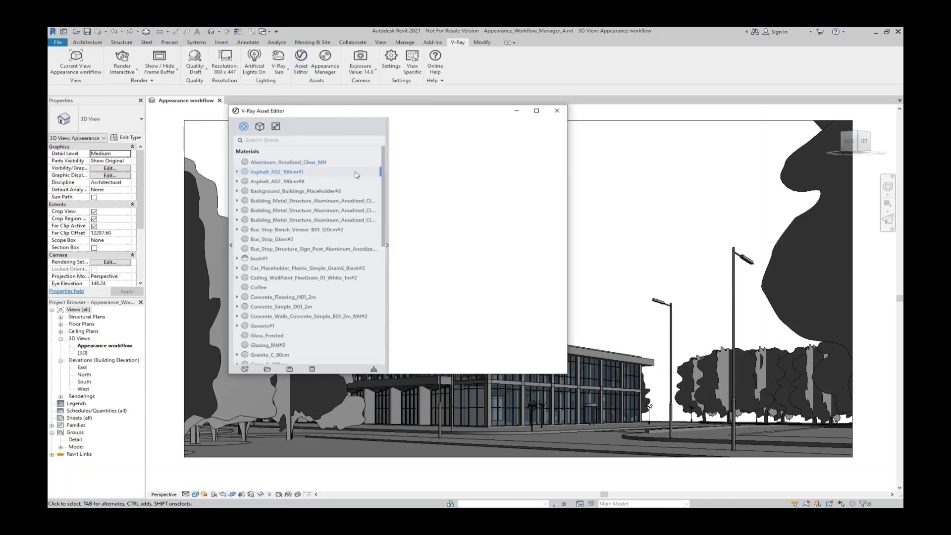
click(304, 181)
click(236, 171)
click(242, 181)
click(257, 182)
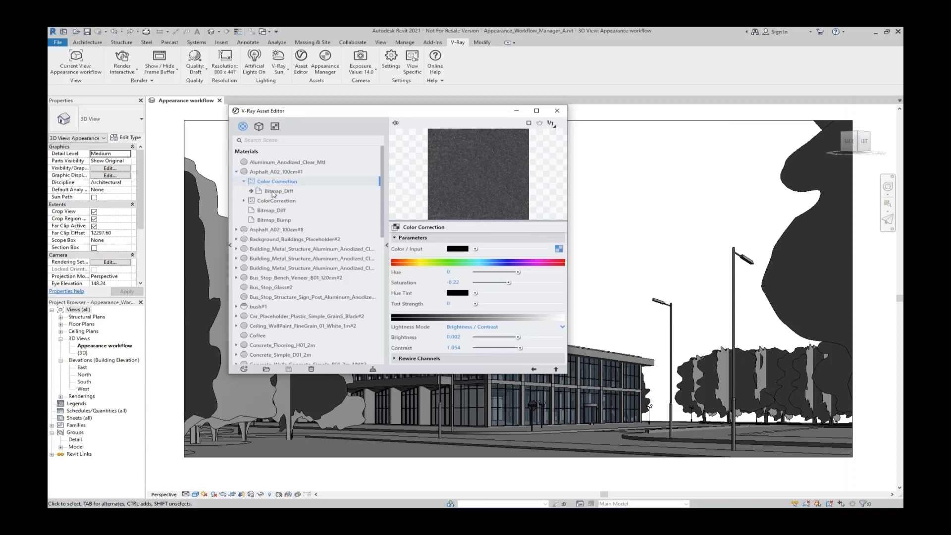
click(273, 192)
click(289, 184)
click(304, 172)
- Lighten the diffuse color of the Aluminum_Anodized_Clear_Mtl material
click(312, 163)
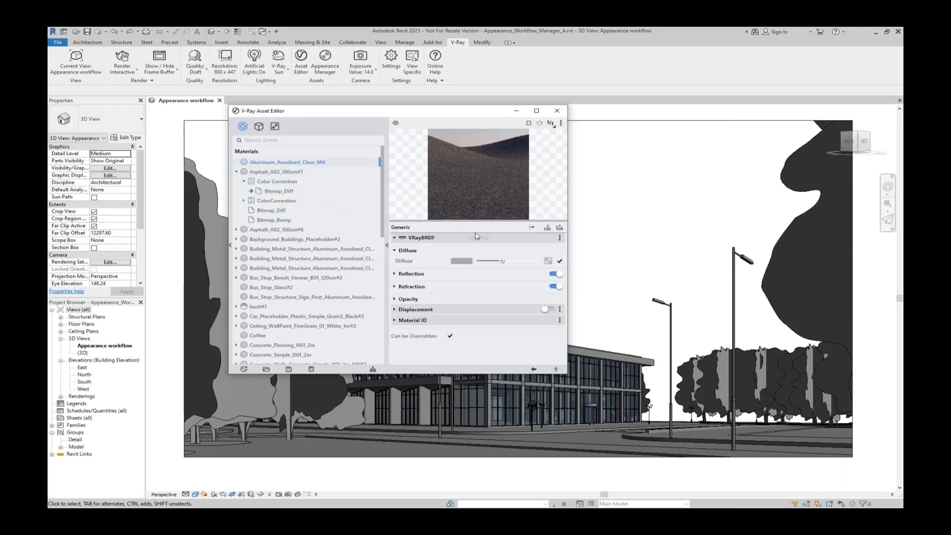
drag(509, 261, 516, 261)
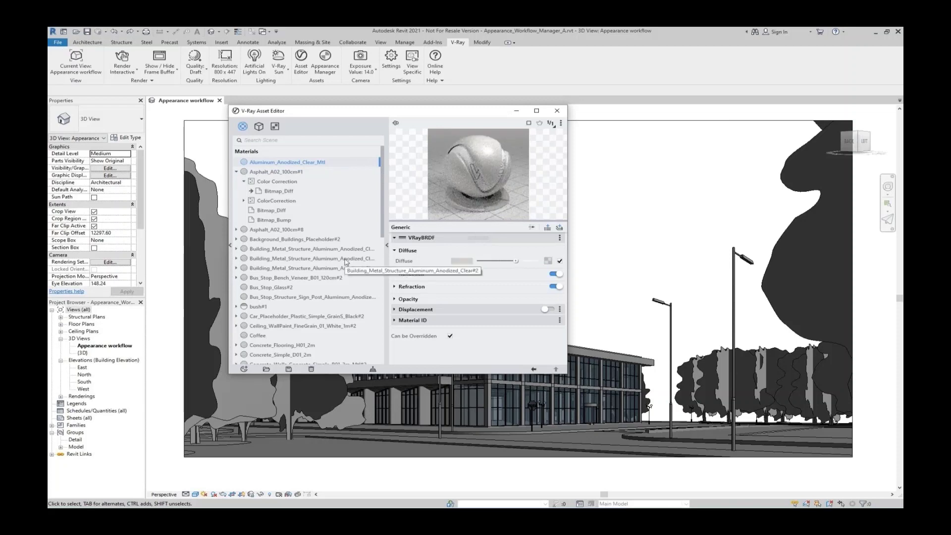
- Create a new Generic V-Ray material and rename it Aluminium
right_click(243, 129)
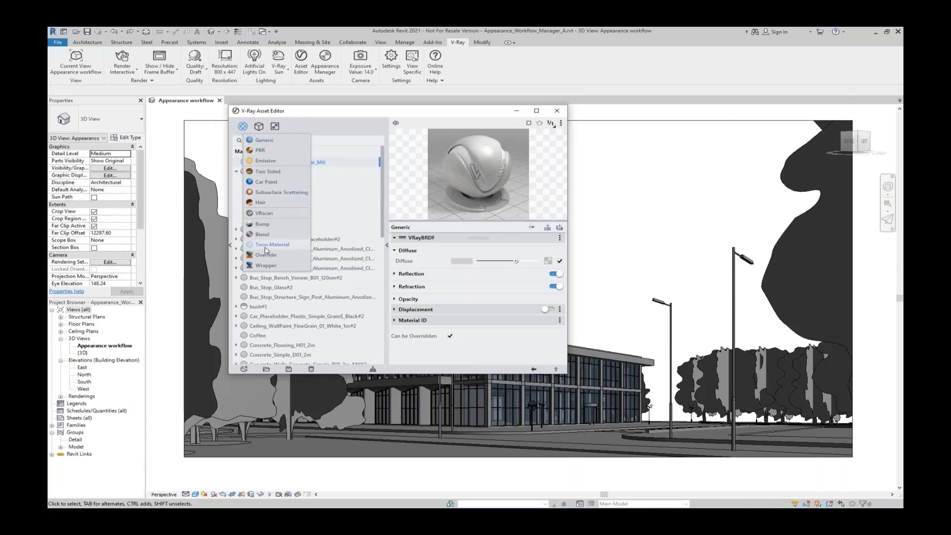
click(279, 144)
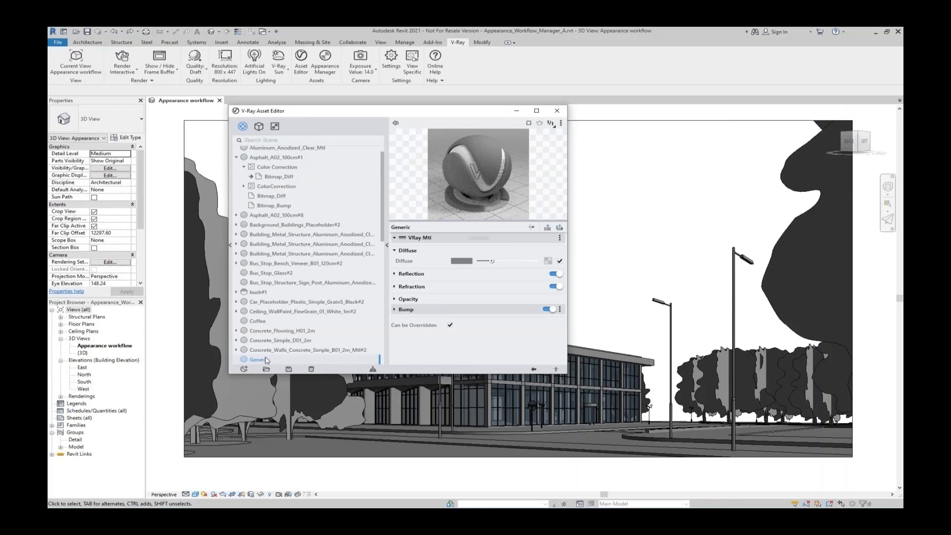
right_click(266, 358)
click(278, 310)
key(BackSpace)
text(Aluminium)
key(Return)
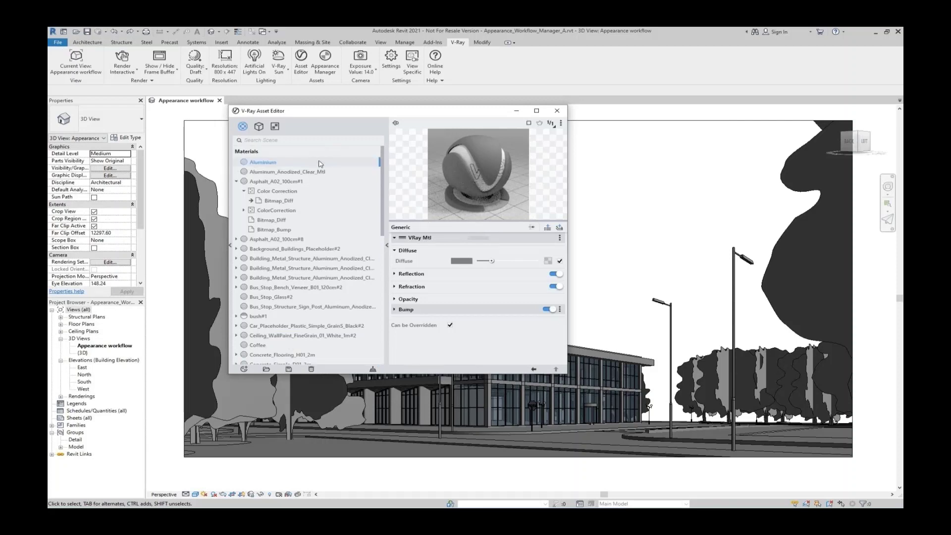
- Set the Aluminium material's diffuse to white, brighten its reflection color and slightly reduce its reflection glossiness
click(494, 262)
drag(495, 262, 521, 295)
click(493, 274)
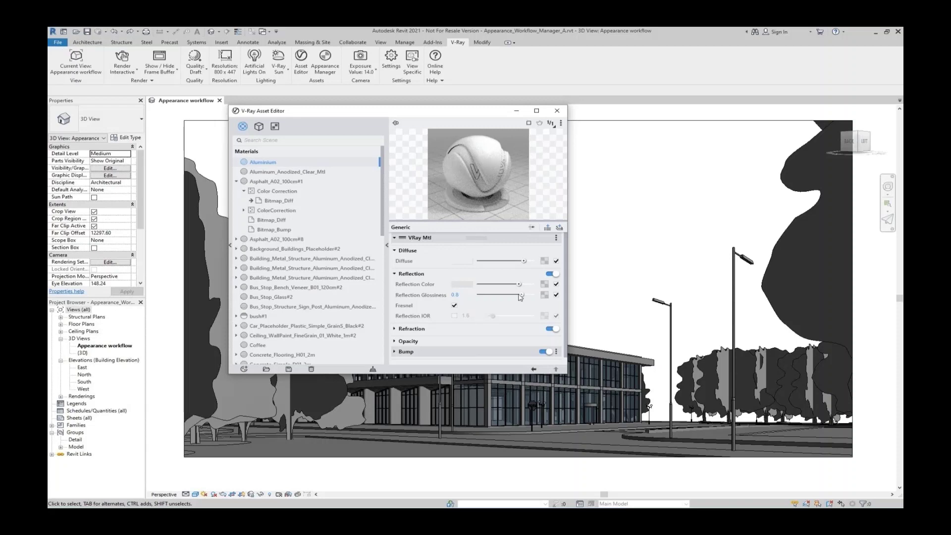
- Save the Aluminium material as Aluminium.vrmat in the custom_library folder and collapse its settings
click(289, 369)
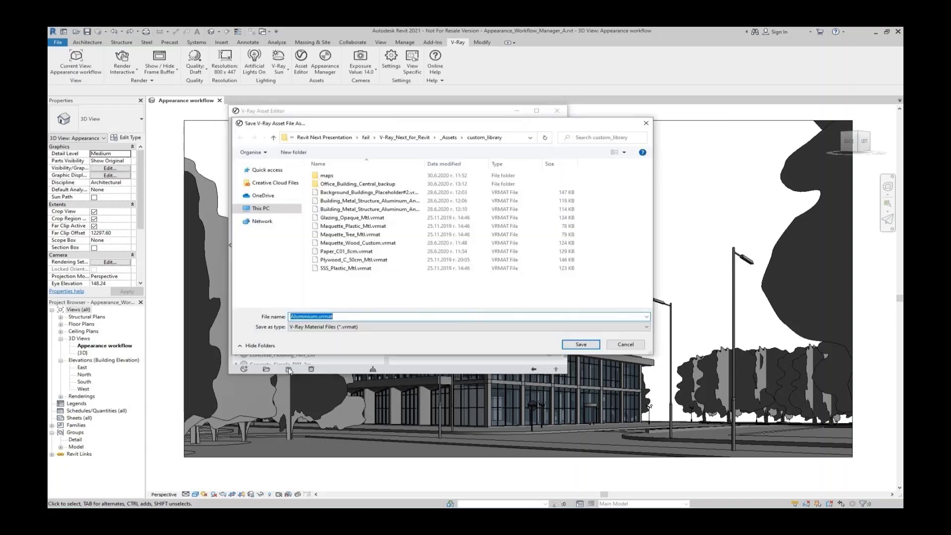
click(568, 341)
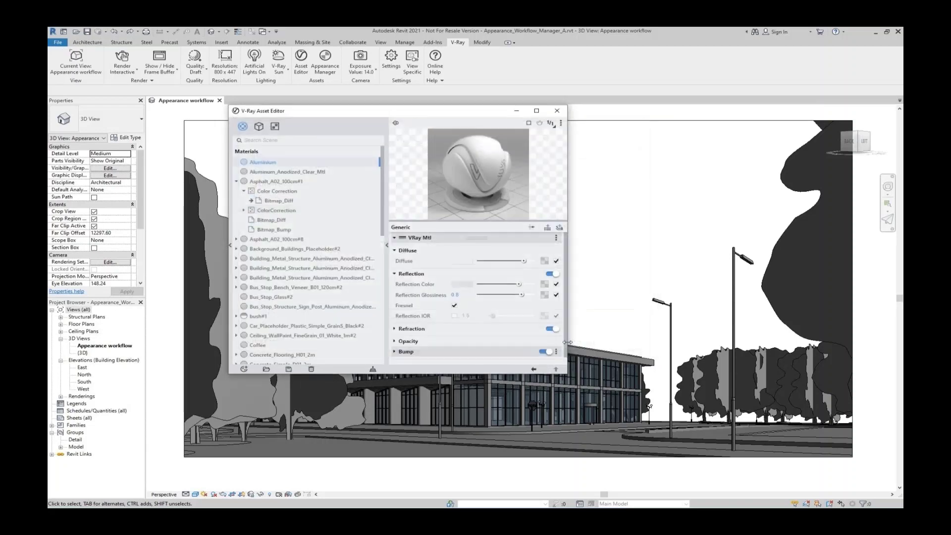
click(388, 242)
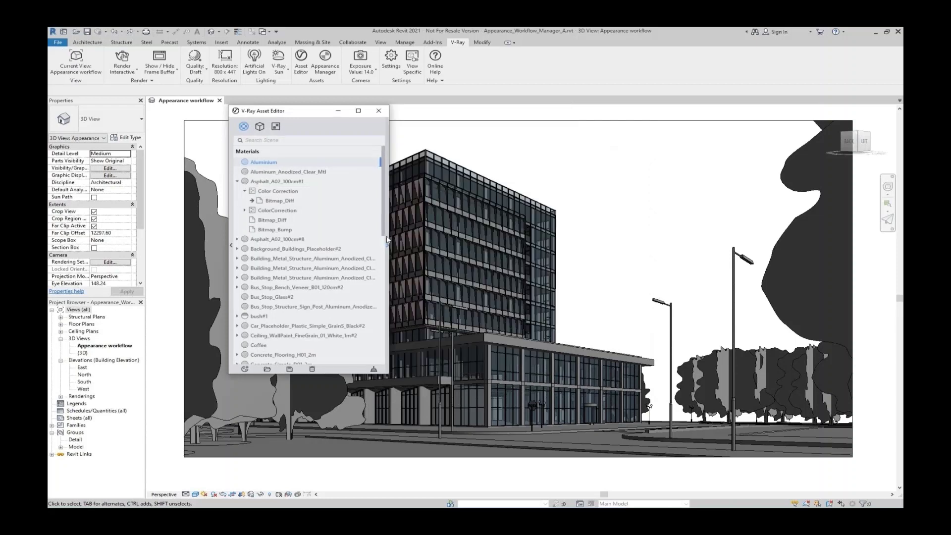
- Browse the V-Ray material library's categories and add Stone_B_150cm from the Stone category to the scene materials
click(232, 244)
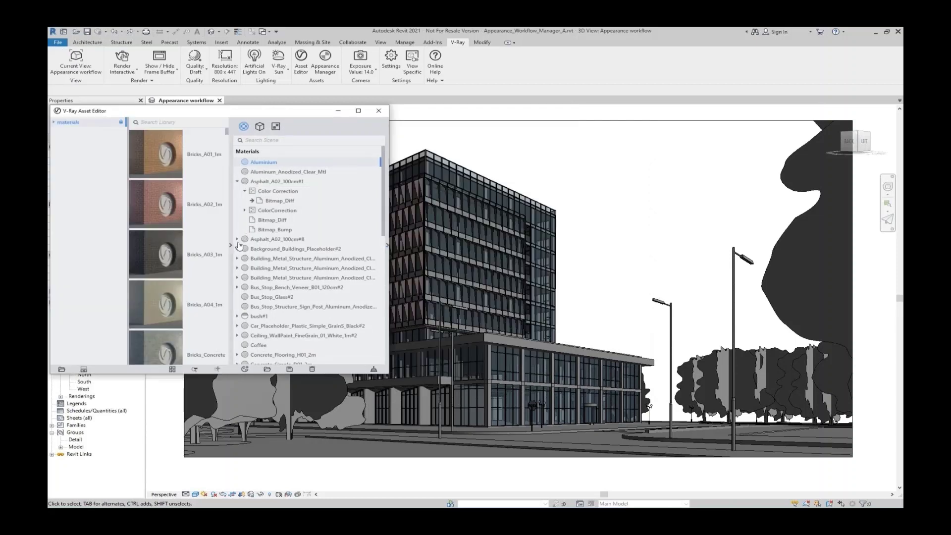
click(54, 121)
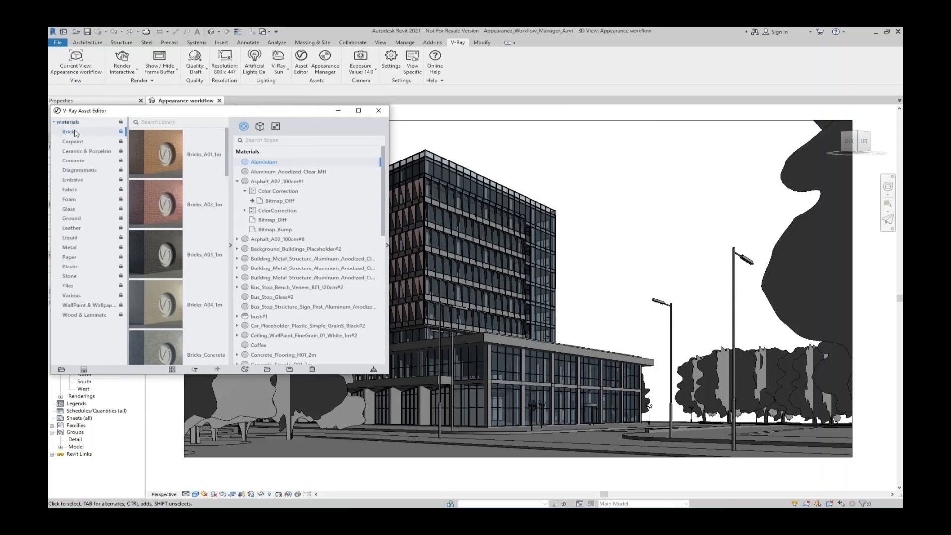
click(78, 160)
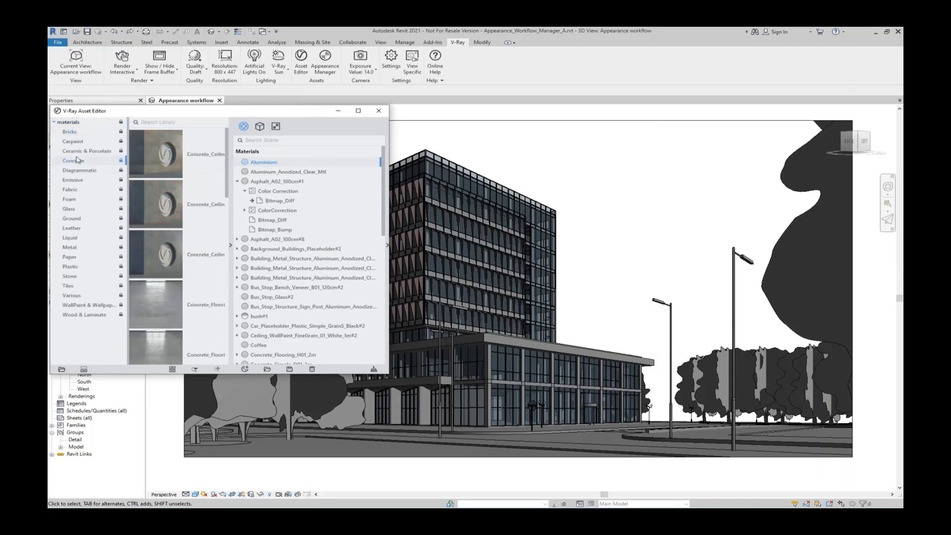
click(82, 200)
click(108, 238)
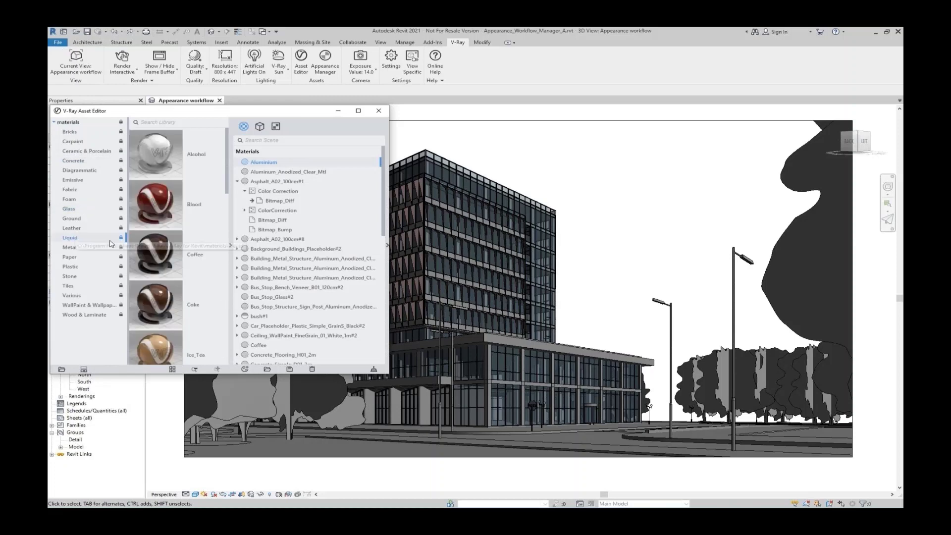
click(69, 275)
scroll(138, 305, down, 1)
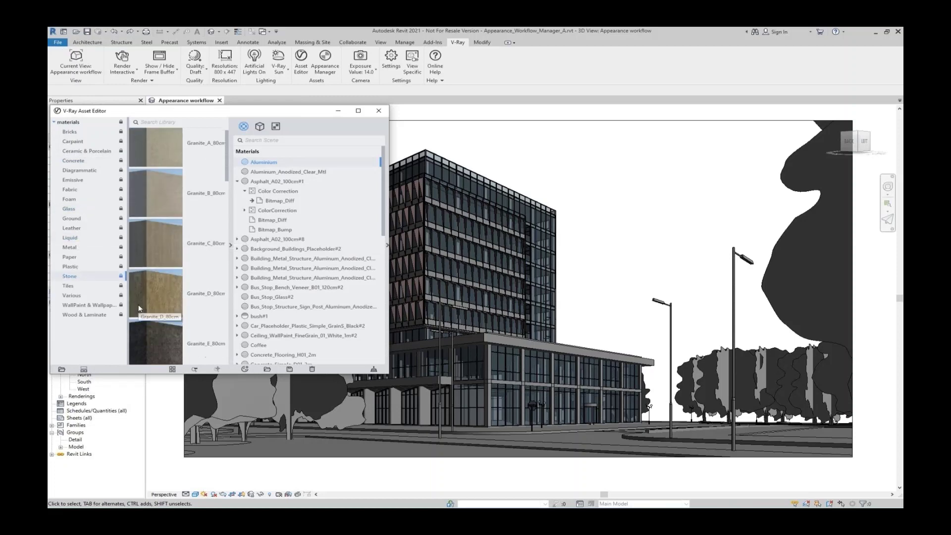
scroll(139, 304, down, 6)
drag(154, 263, 318, 206)
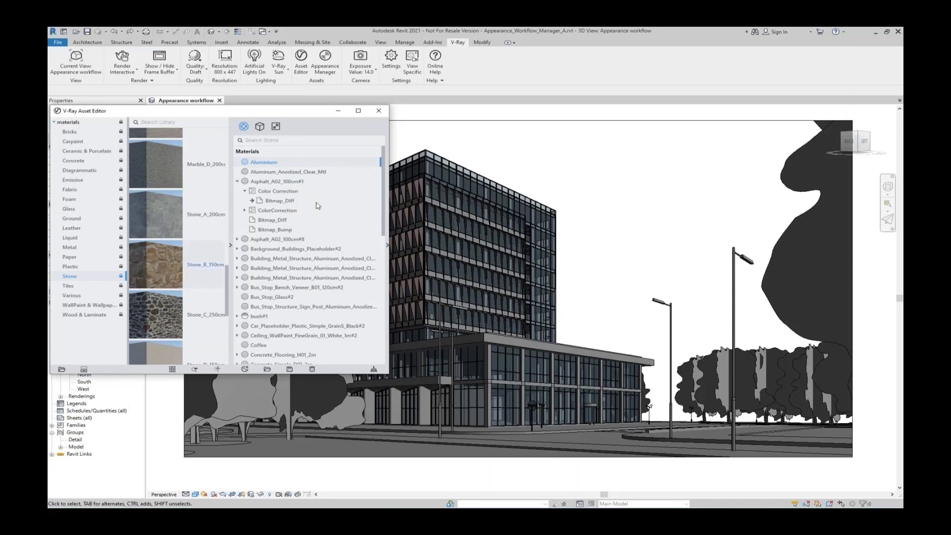
- Add the Tiles_D_90cm material from the library's Tiles category to the scene materials
click(68, 286)
scroll(200, 256, down, 2)
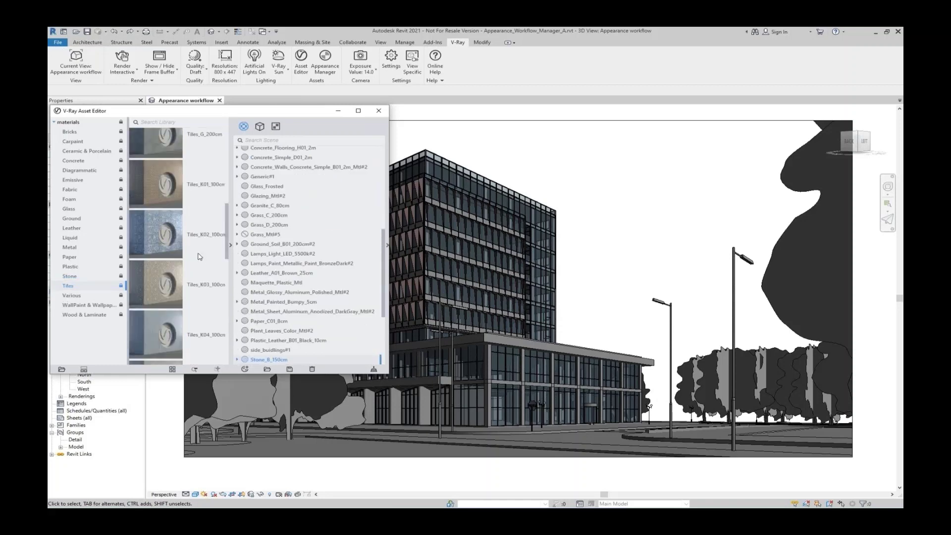
scroll(198, 257, up, 1)
drag(203, 304, 270, 248)
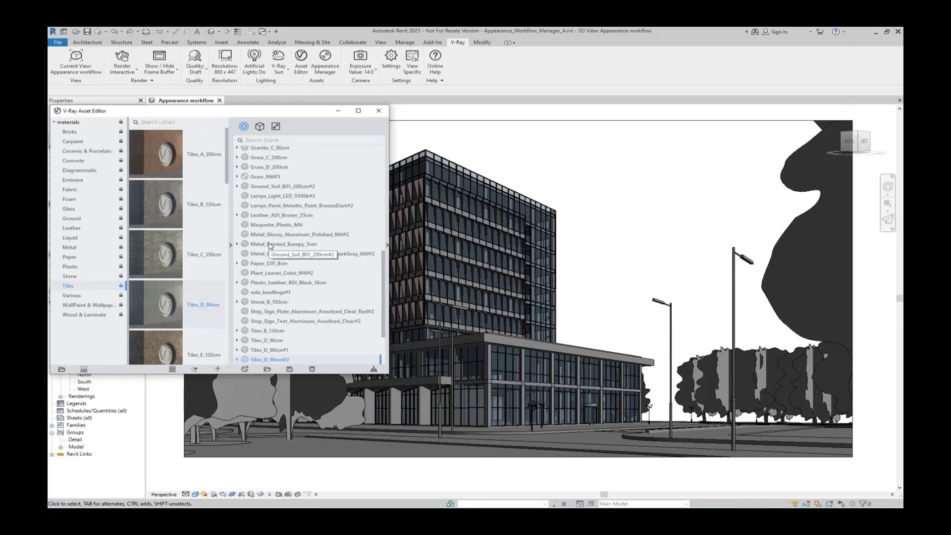
scroll(270, 246, up, 2)
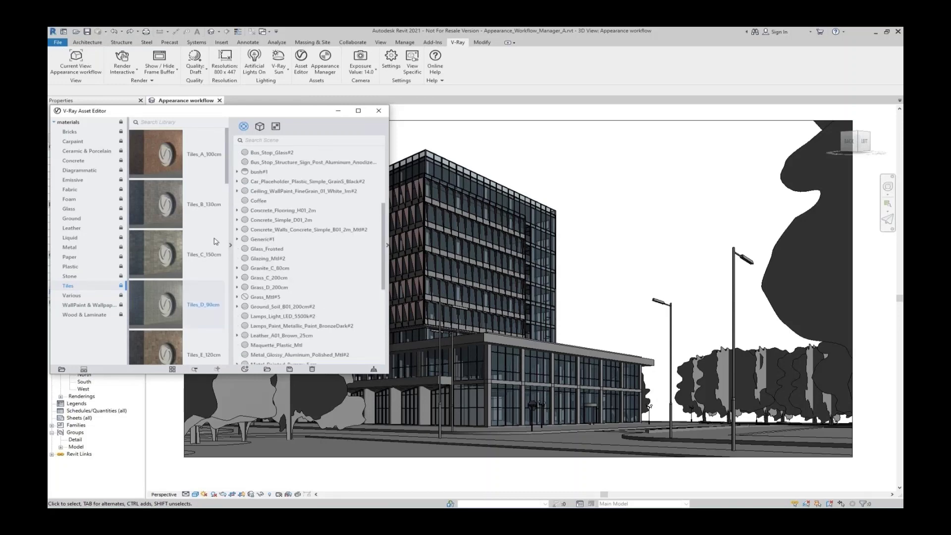
- Add the custom_library folder inside _Assets as a new location in the material library
click(54, 122)
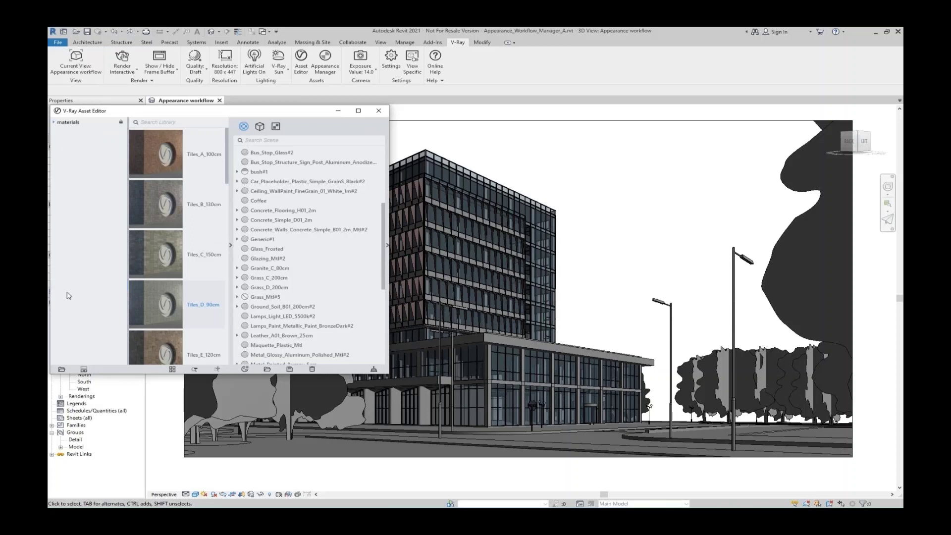
click(62, 370)
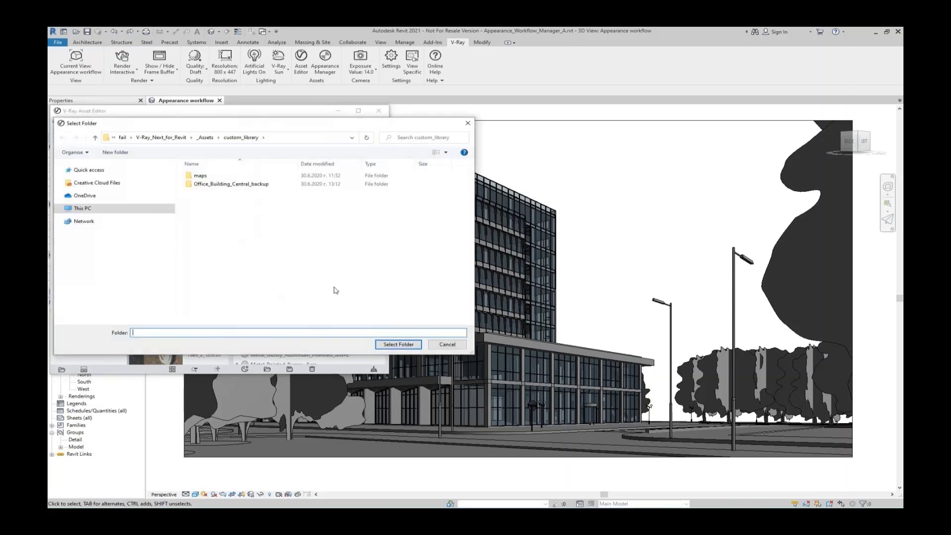
click(210, 137)
click(211, 175)
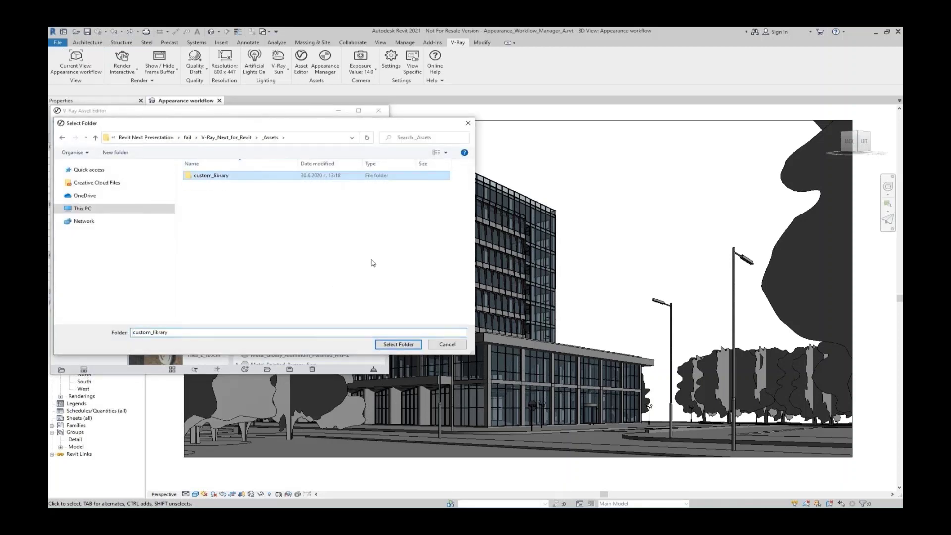
click(398, 344)
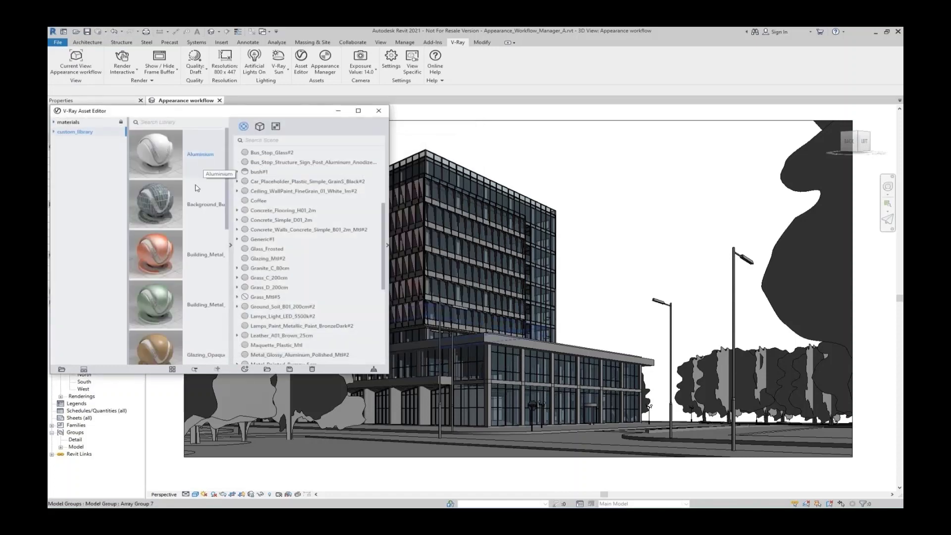
- Add Building_Metal_Structure_Aluminum_Anodized_Clear#2 from custom_library to the scene materials and collapse the library
click(182, 297)
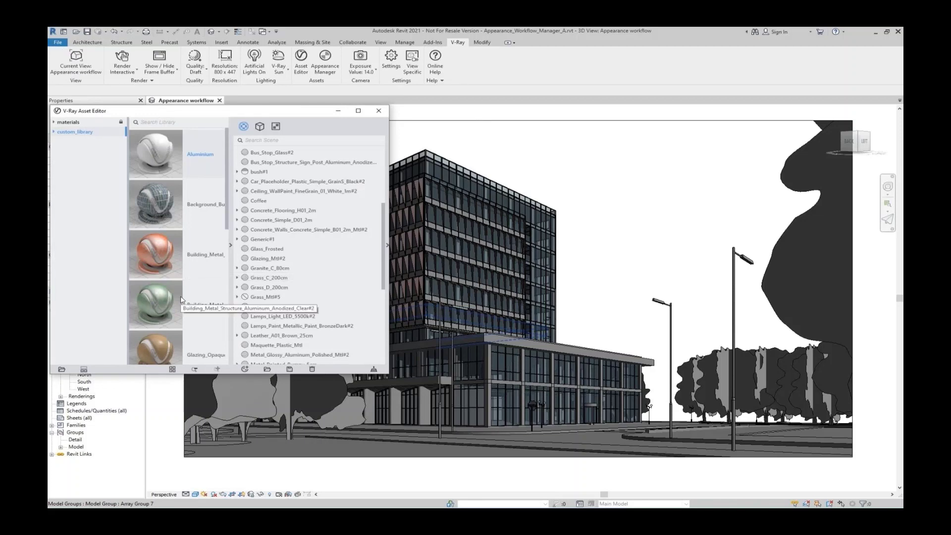
scroll(313, 231, up, 5)
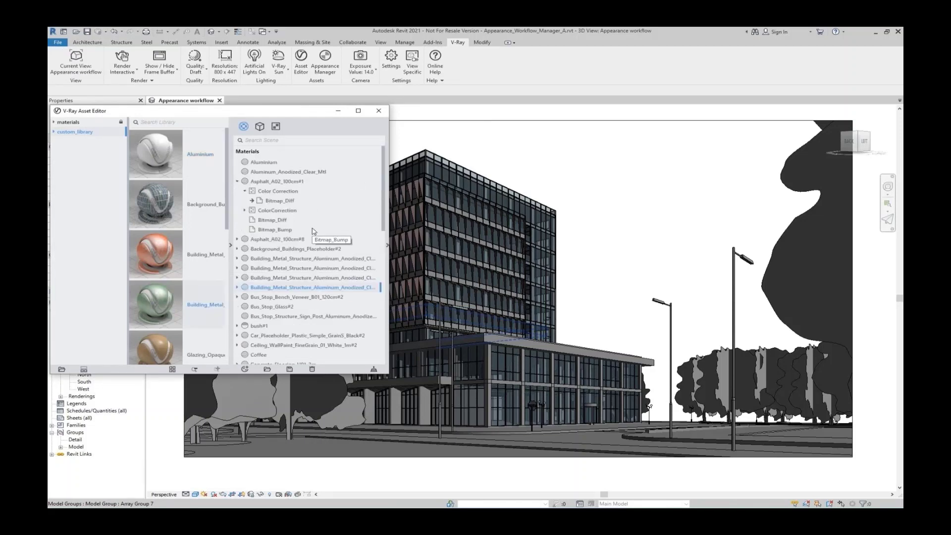
click(231, 245)
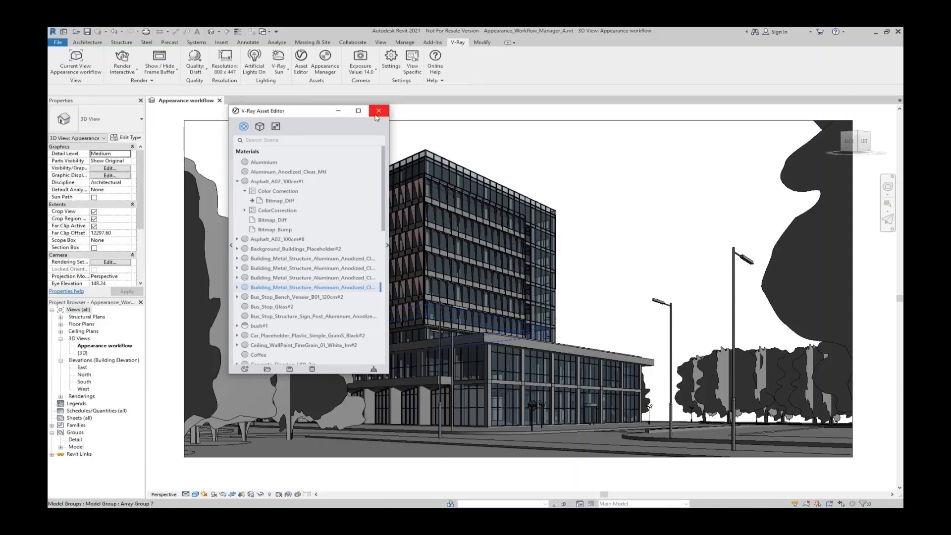
- Open the V-Ray Appearance Manager beside the Asset Editor and assign the Aluminium material to Air Surfaces
drag(323, 114, 148, 113)
click(325, 60)
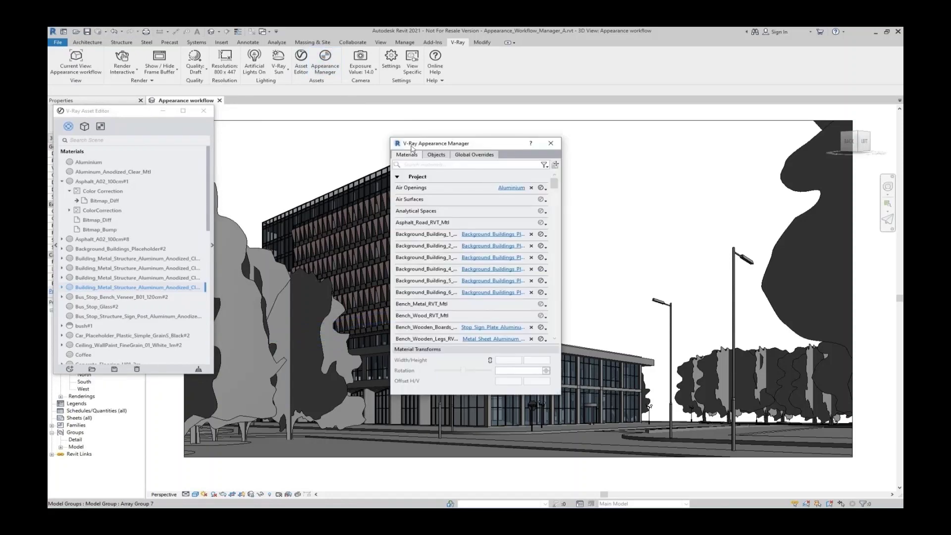
drag(411, 147, 240, 114)
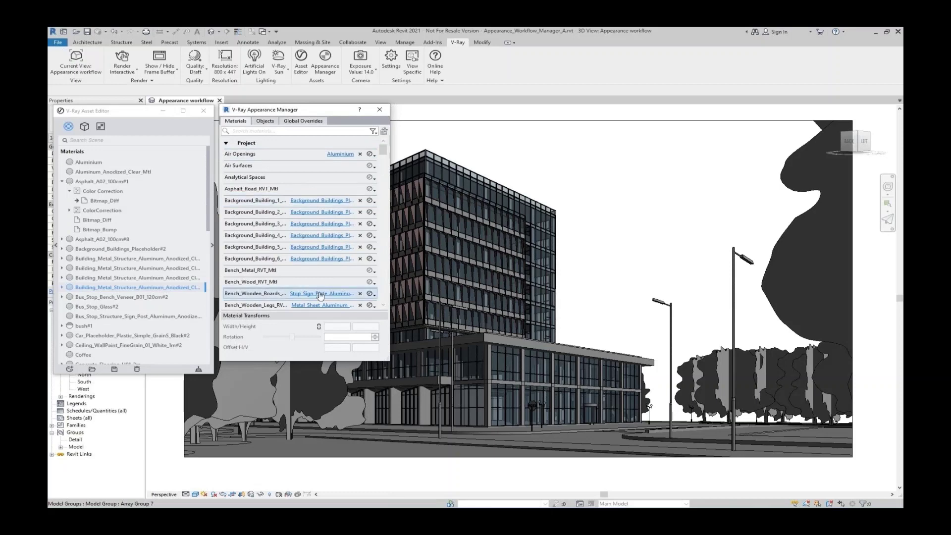
click(370, 166)
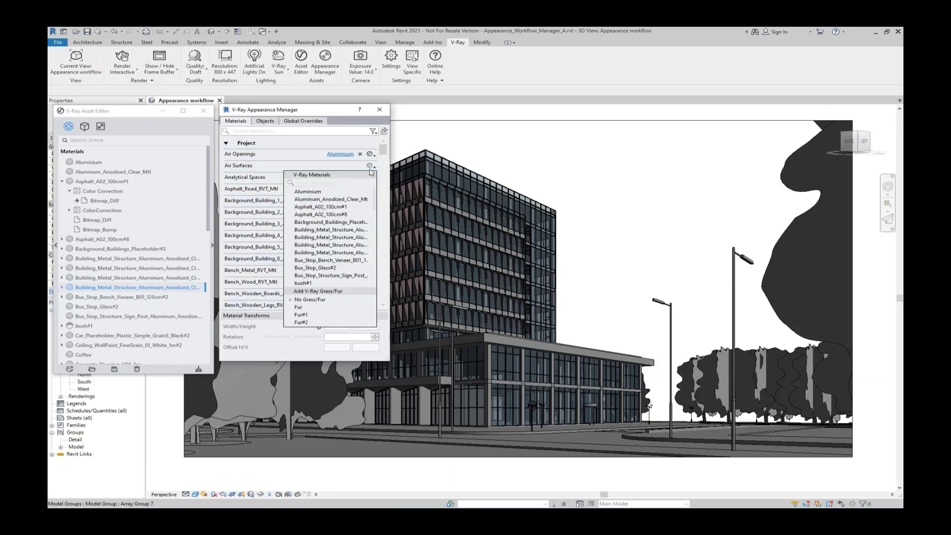
click(345, 192)
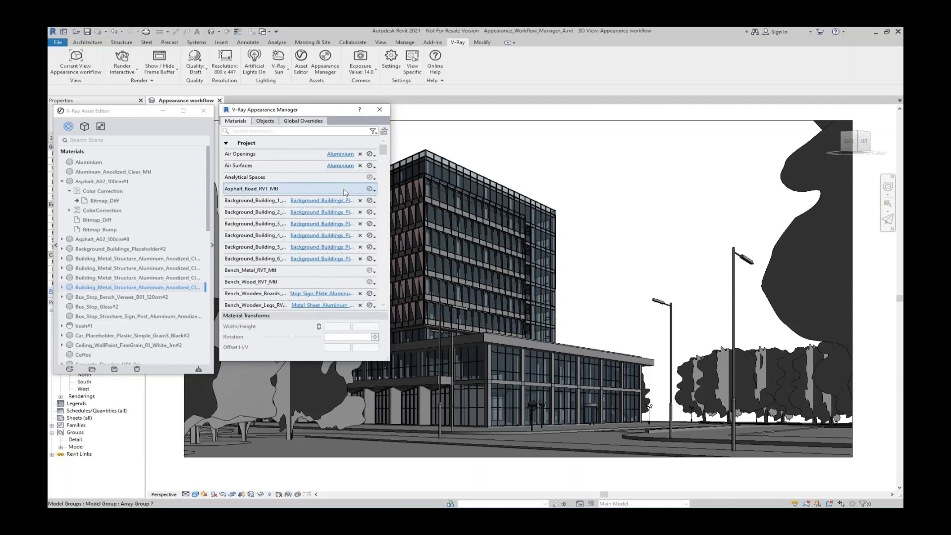
- Start an interactive render and pick the lower building's roof edge in the view to find its material in the Appearance Manager
click(122, 60)
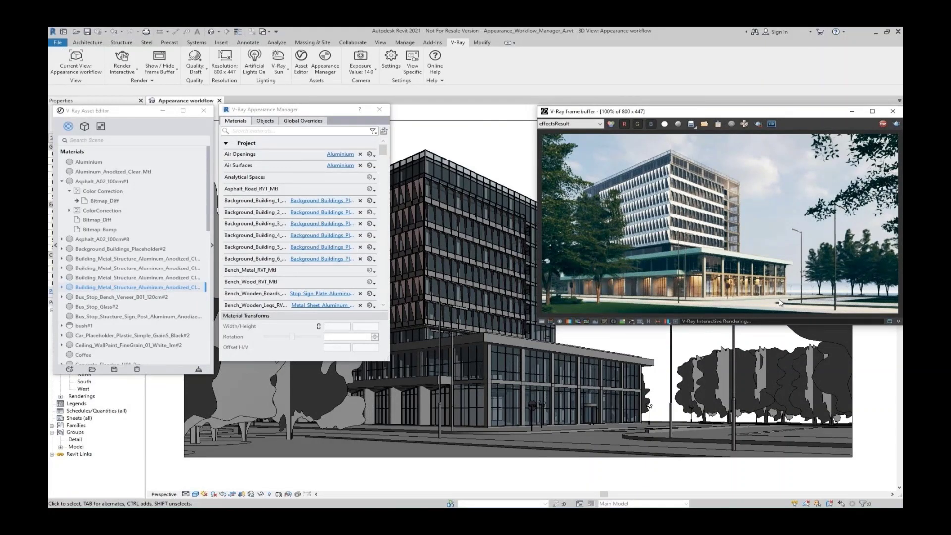
click(384, 132)
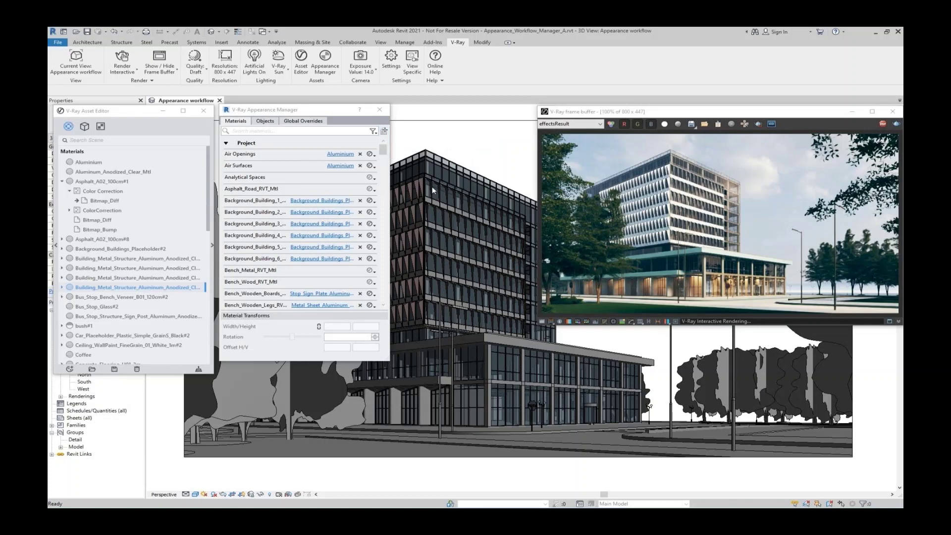
click(507, 340)
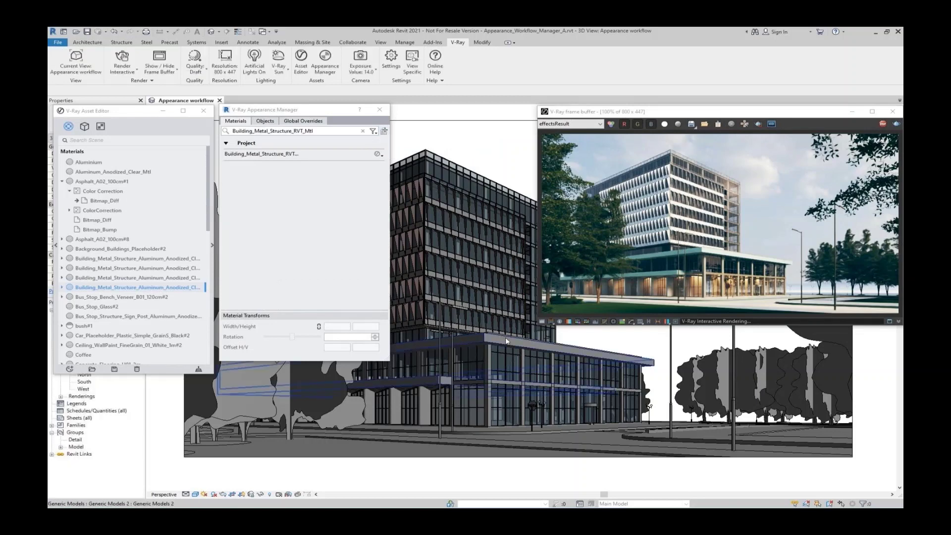
- Assign Aluminum_Anodized_Clear_Mtl to the lower building's Building_Metal_Structure_RVT_Mtl in the Appearance Manager
click(378, 154)
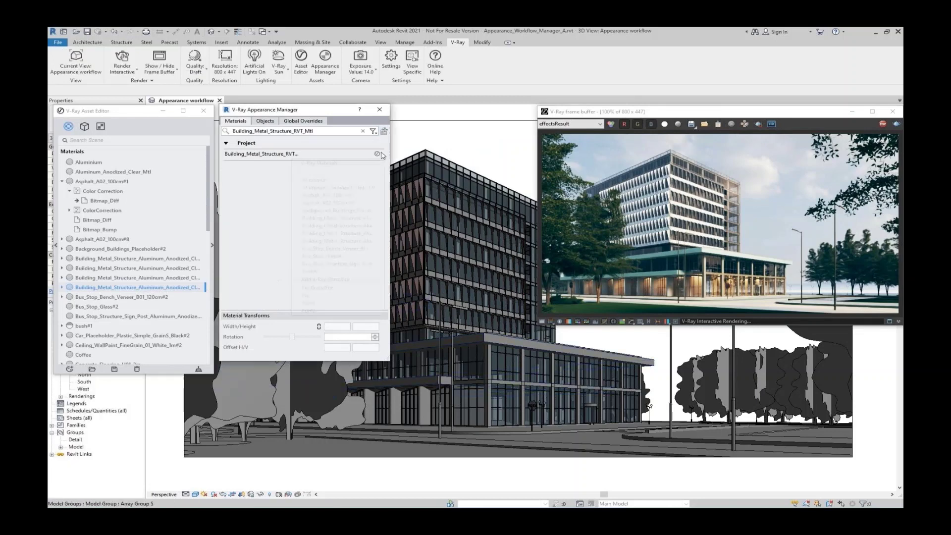
click(347, 187)
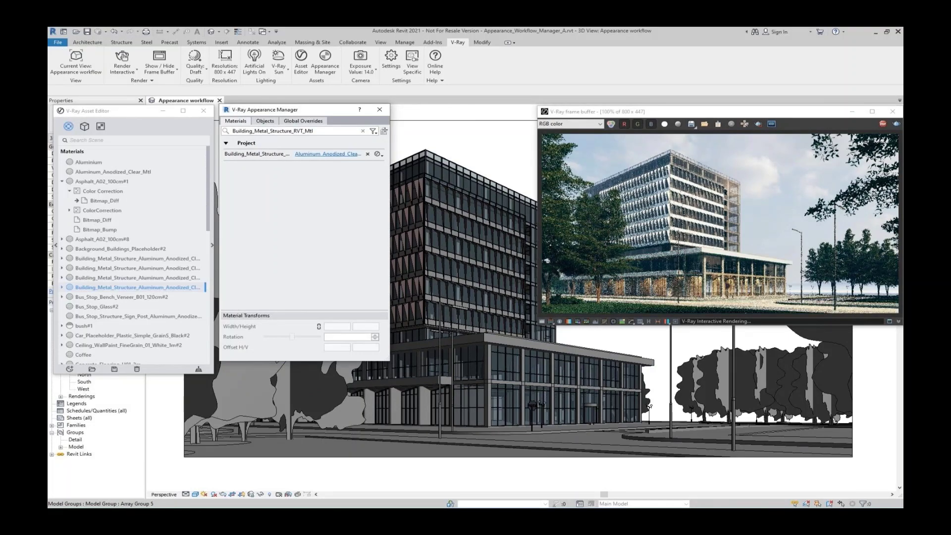
- Pick the sidewalk in the view and assign Asphalt_A02_100cm#1 to its Pavement_RVT_Mtl material
click(377, 153)
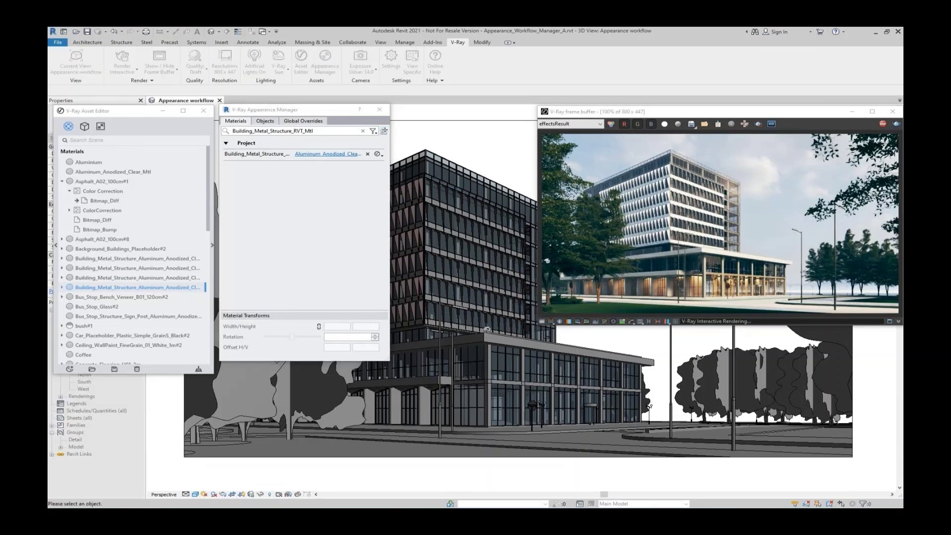
click(579, 432)
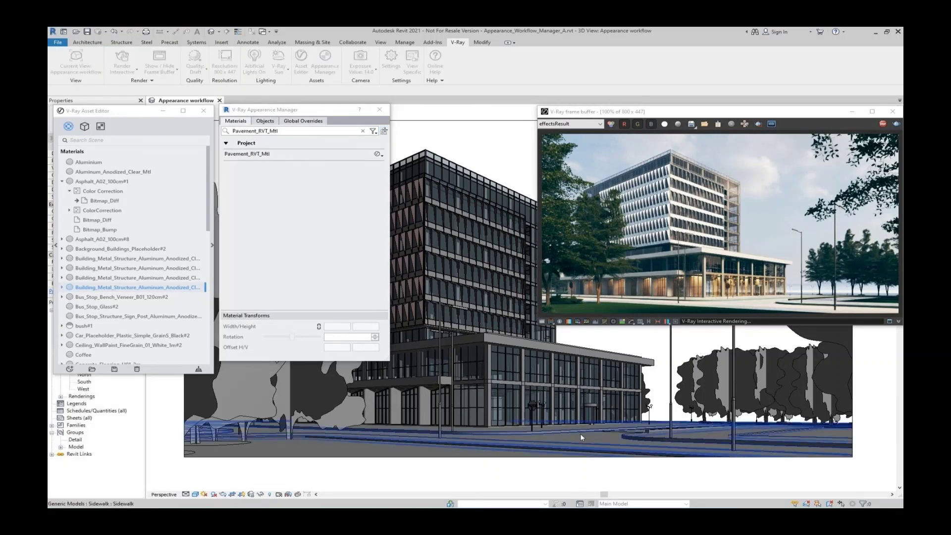
click(378, 154)
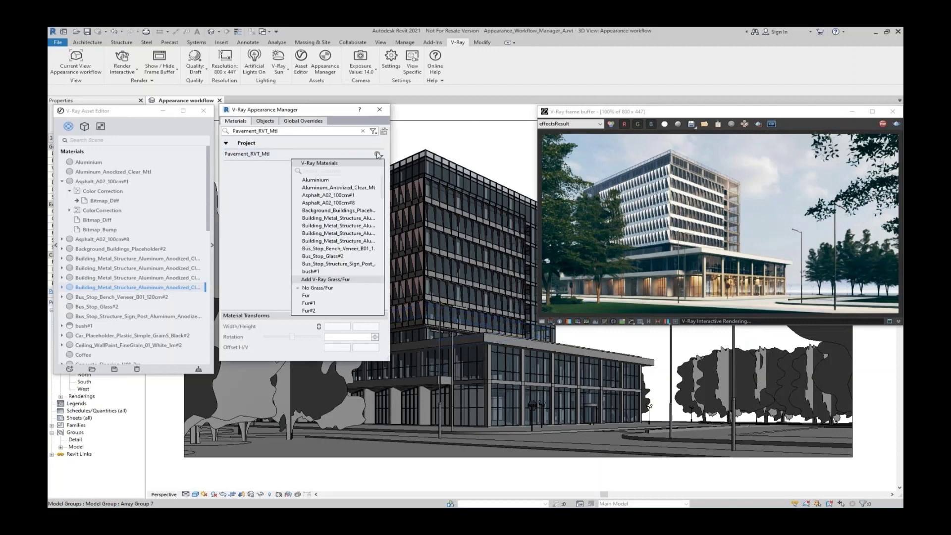
click(328, 195)
- Replace the V-Ray material assigned to Pavement_RVT_Mtl with Tiles_D_90cm
scroll(348, 242, down, 4)
scroll(349, 242, down, 3)
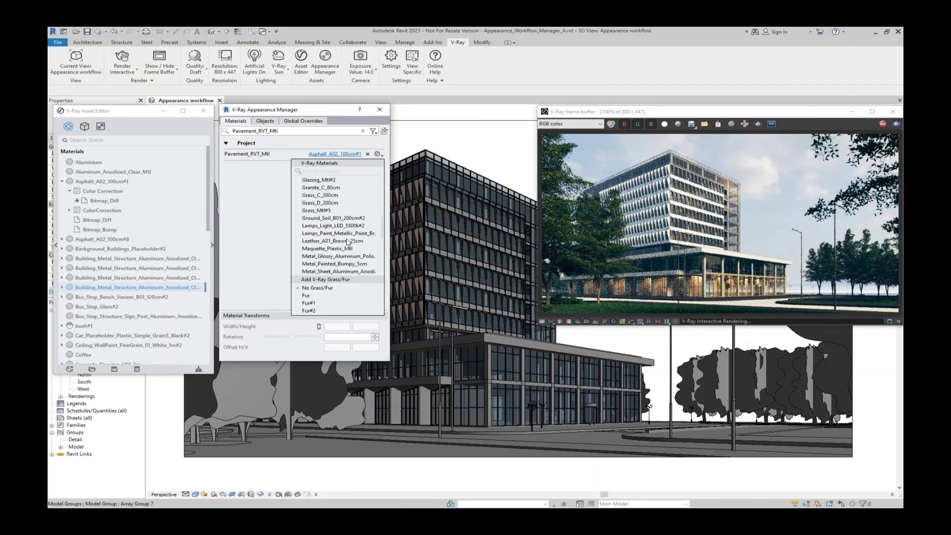
scroll(349, 242, down, 1)
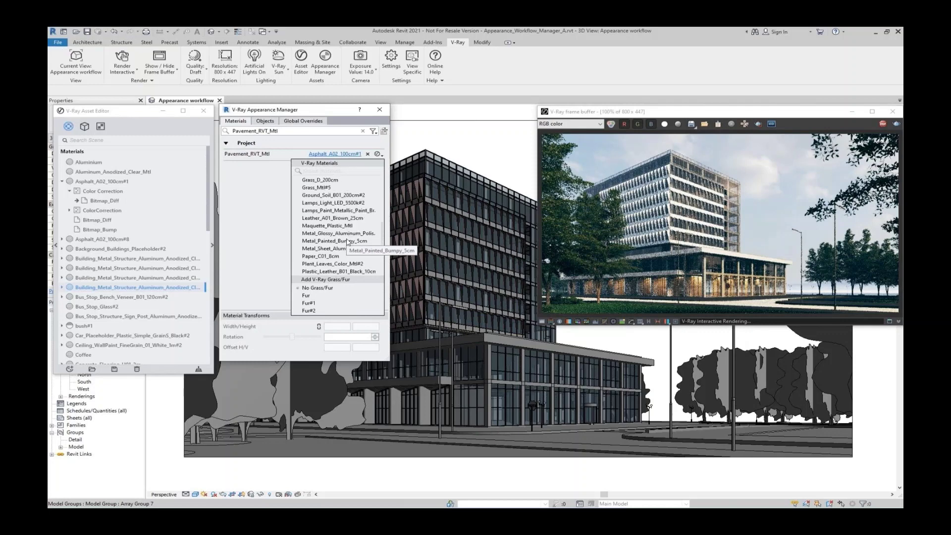
scroll(348, 242, down, 1)
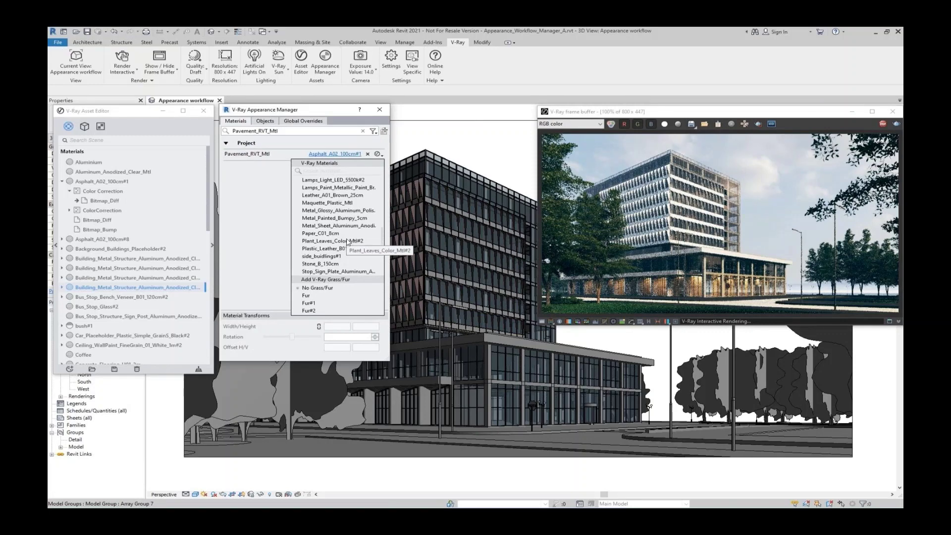
scroll(348, 242, down, 2)
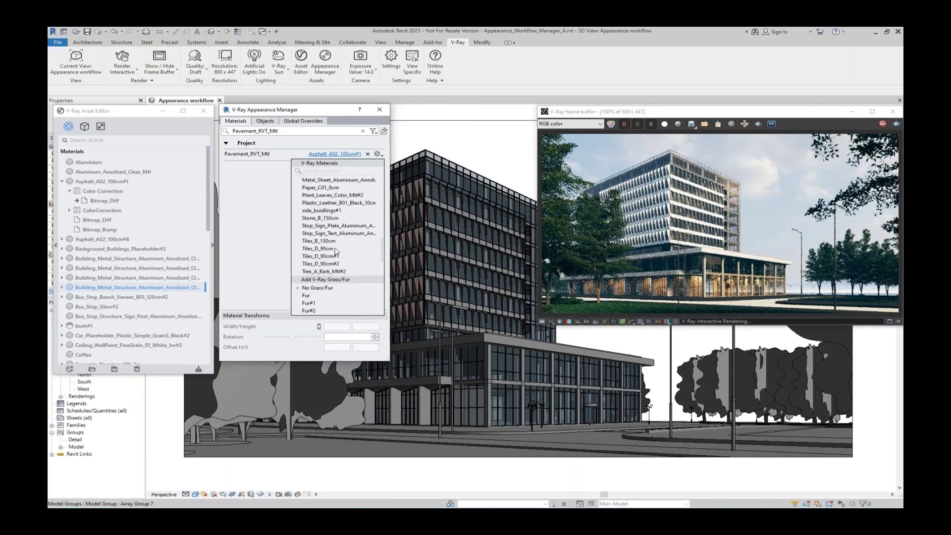
click(338, 249)
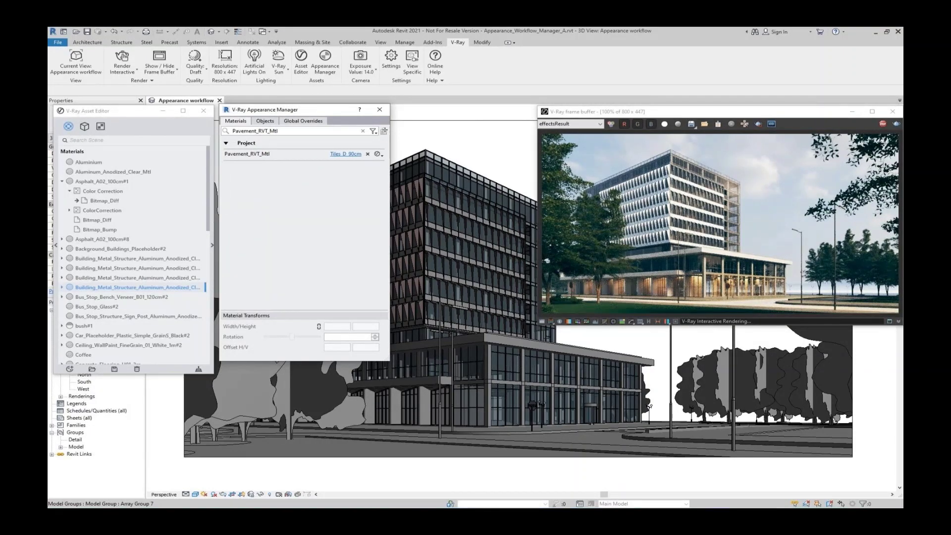
- Pick the road surface in the view and assign Asphalt_A02_100cm#1 to Asphalt_Road_RVT_Mtl
click(384, 131)
click(574, 434)
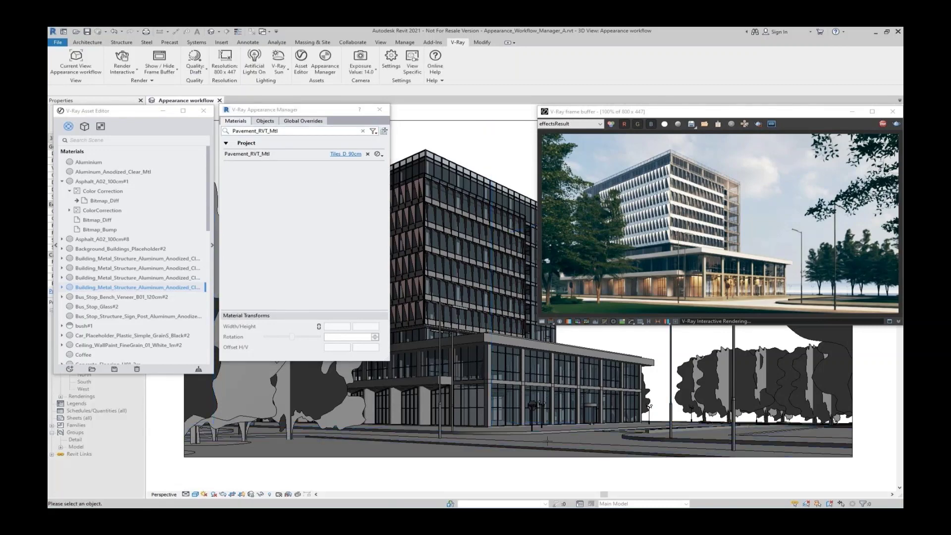
click(384, 131)
click(589, 434)
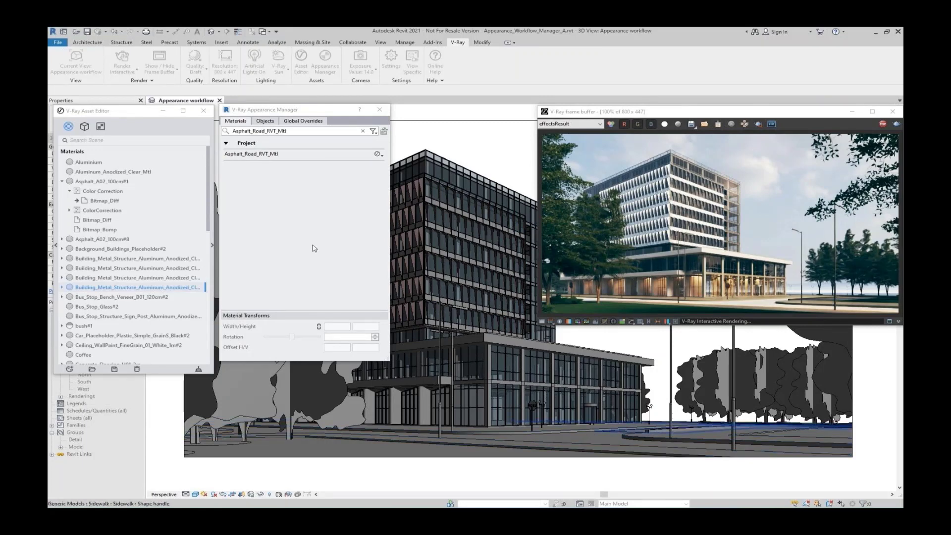
click(378, 154)
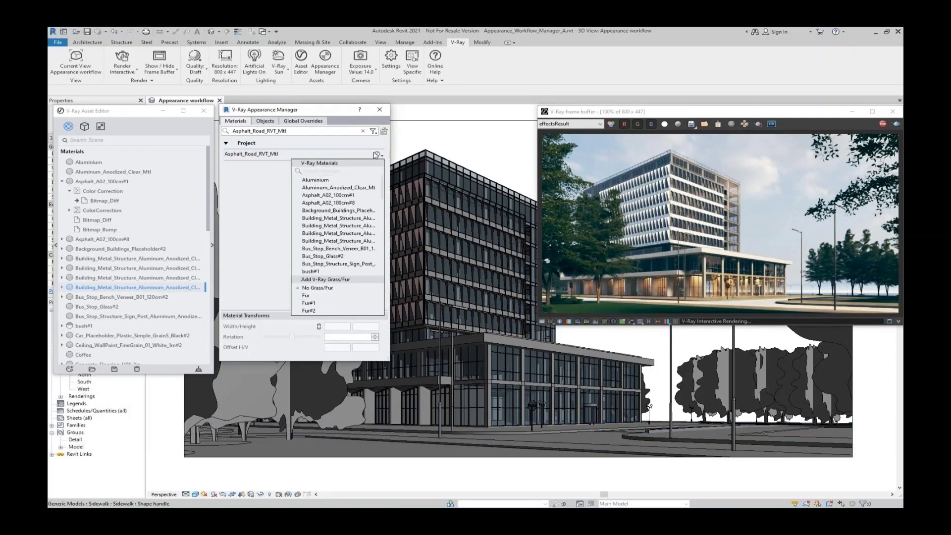
click(346, 195)
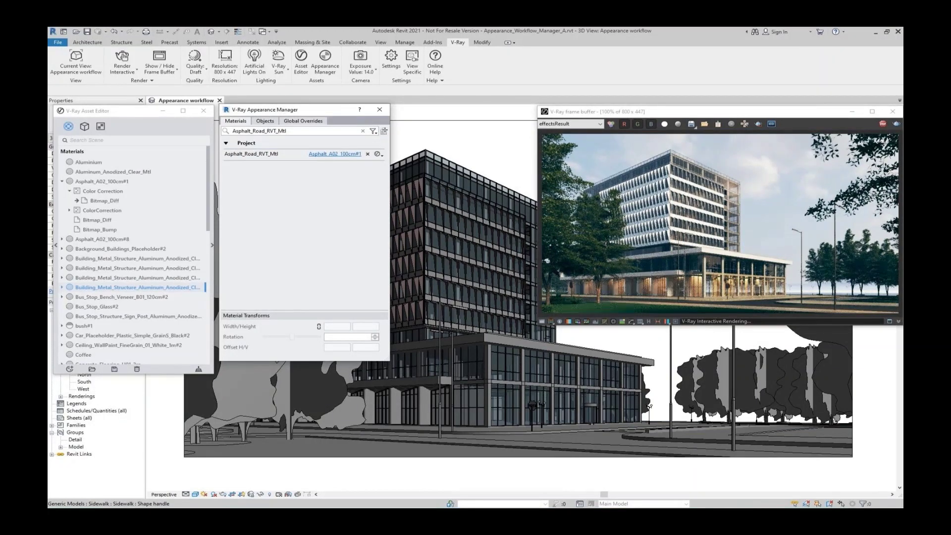
- Open the parameters of the road's assigned Asphalt_A02_100cm#1 material and brighten its reflection color to a mid grey
click(359, 154)
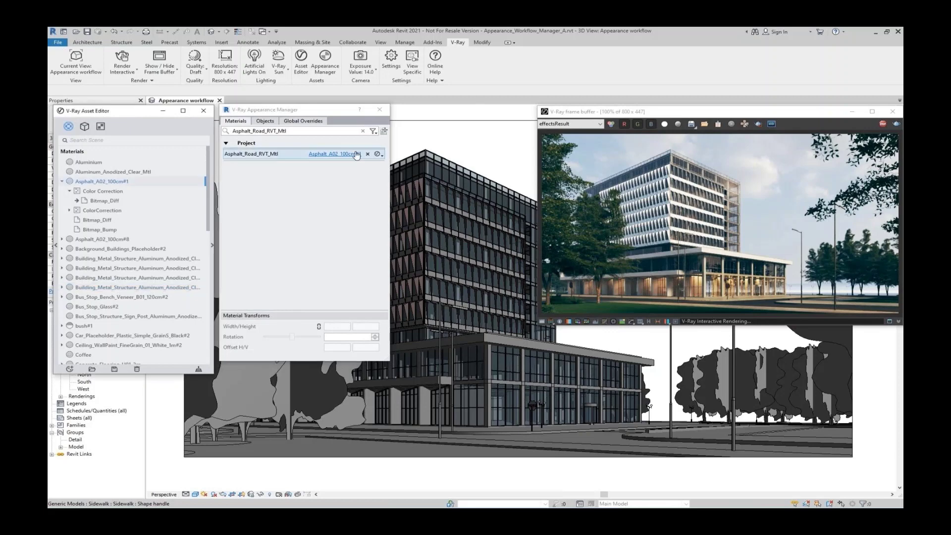
click(212, 218)
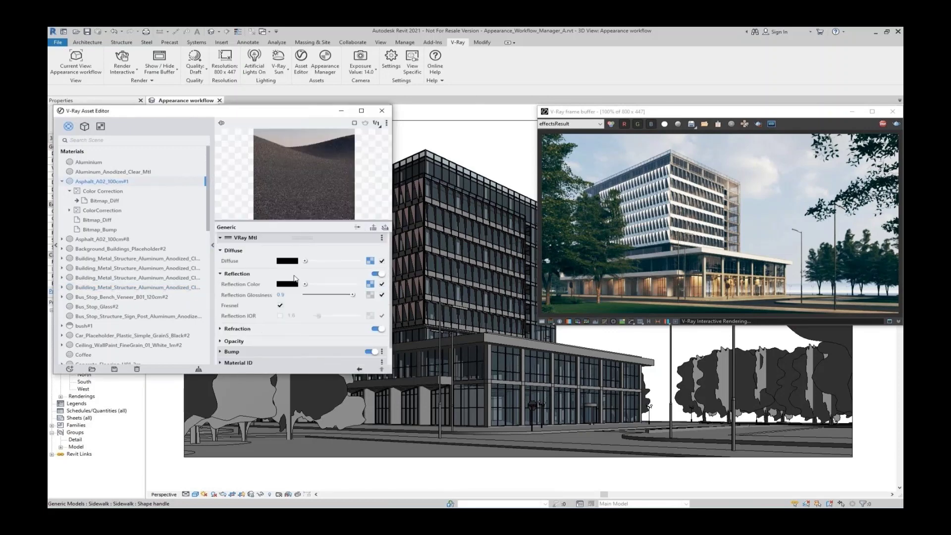
drag(305, 284, 329, 284)
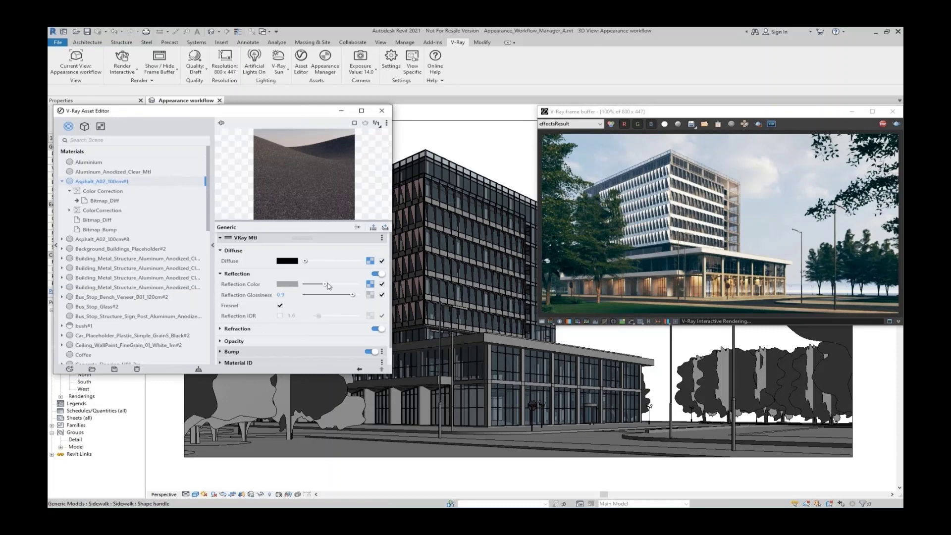
click(372, 286)
drag(358, 338, 370, 338)
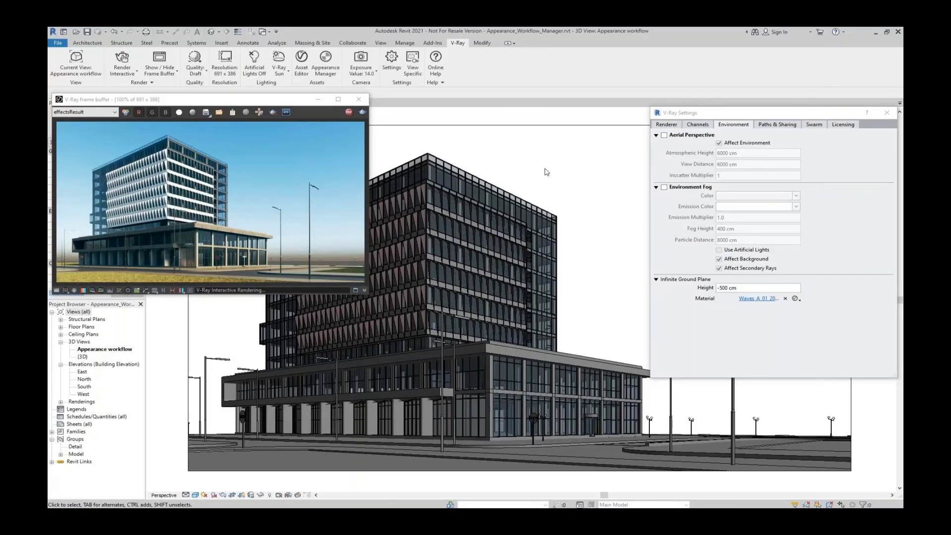
- Enable Aerial Perspective in the environment settings and set its view distance to 30000 cm
click(663, 135)
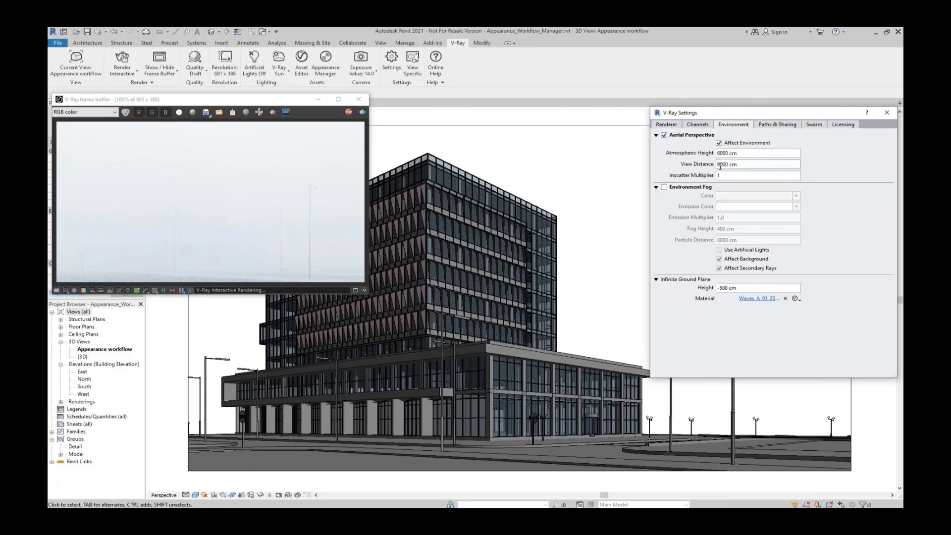
drag(720, 166, 717, 166)
text(30)
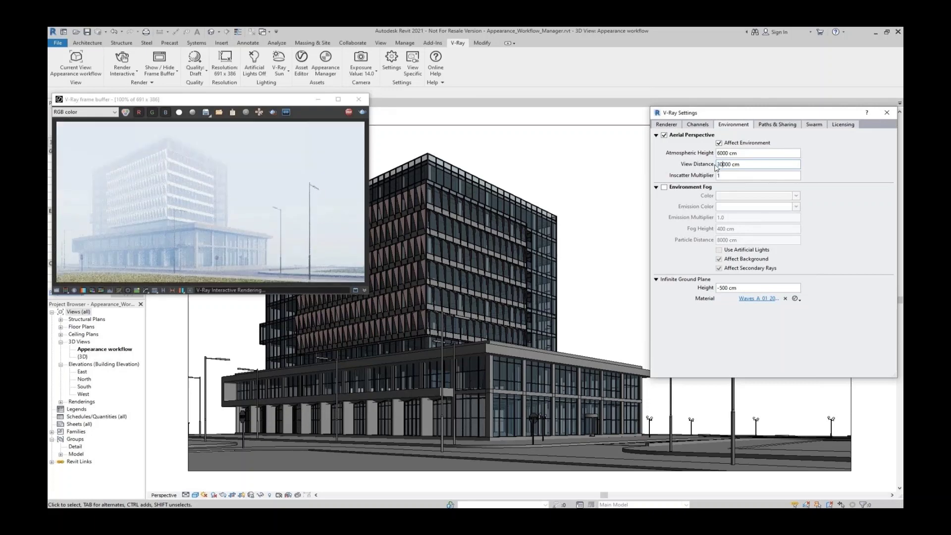
- Increase the aerial perspective's view distance to 80000 cm
double_click(722, 164)
text(80000)
key(Return)
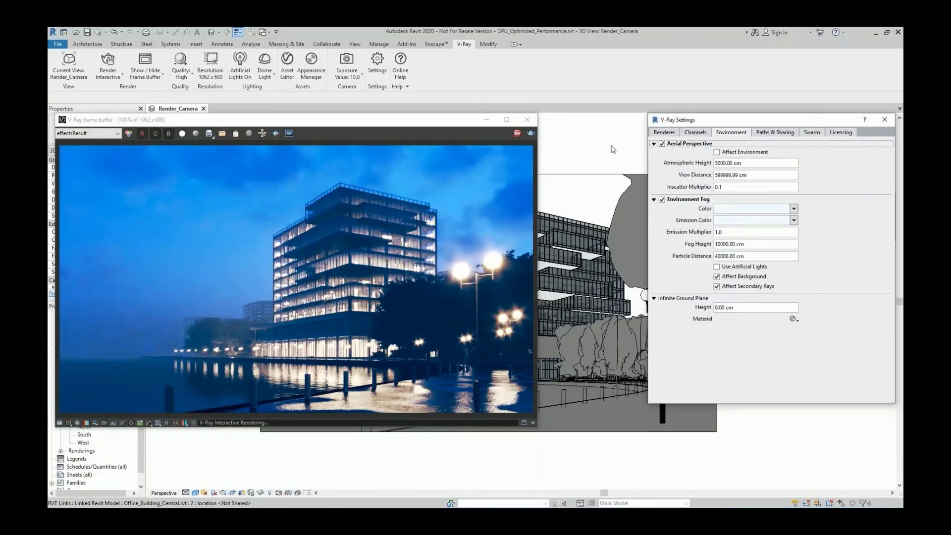
- Set the environment fog's emission multiplier to 3.0, let it use artificial lights, and set the particle distance to 13000 cm
drag(724, 232, 709, 232)
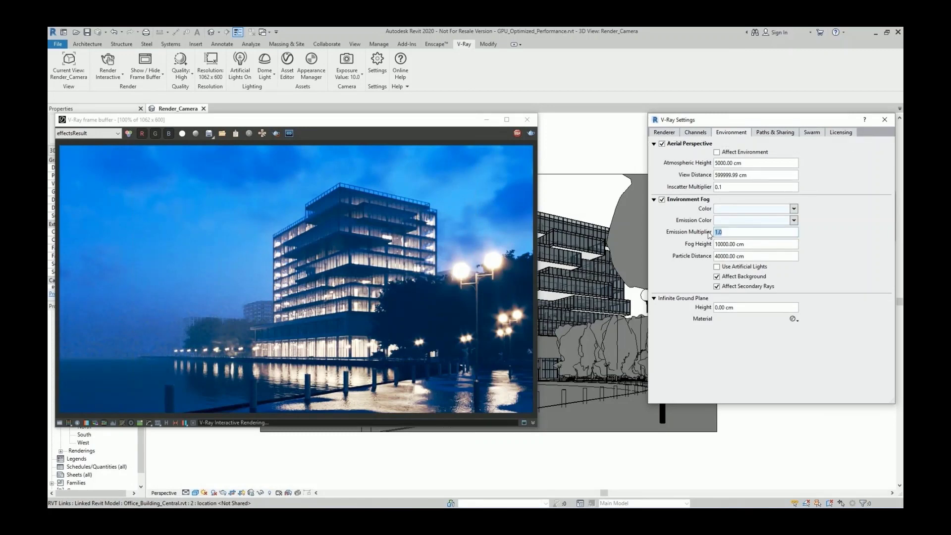
text(3)
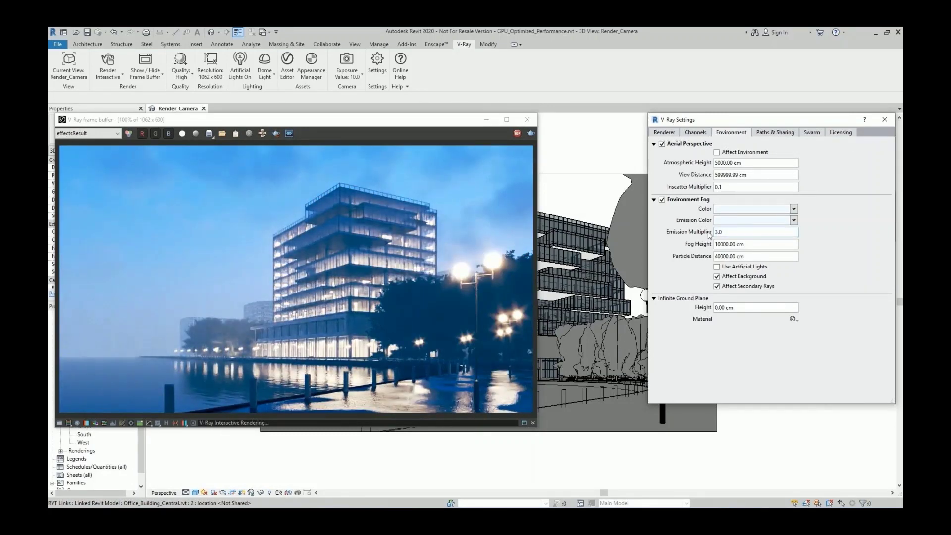
click(716, 267)
drag(745, 256, 710, 261)
text(13000)
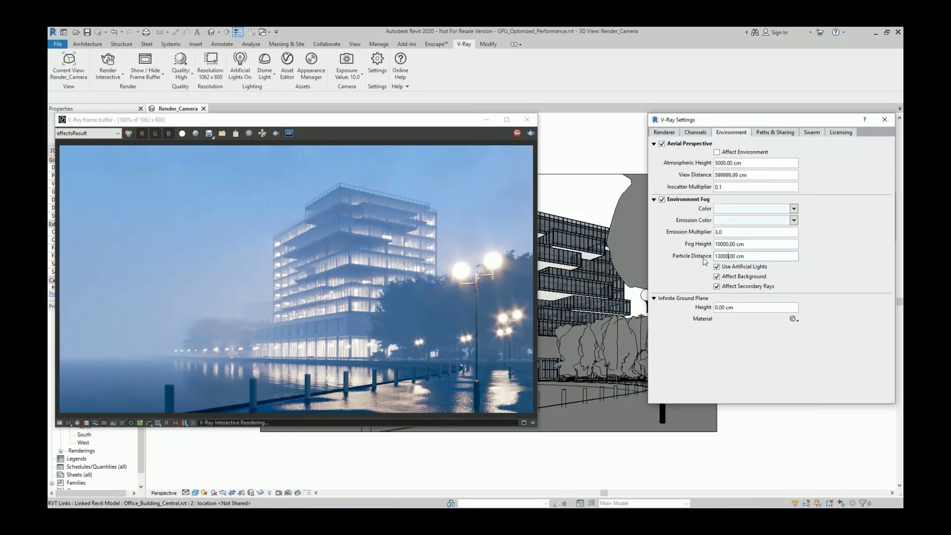
- Stop the interactive rendering and go to the renderer settings
click(517, 133)
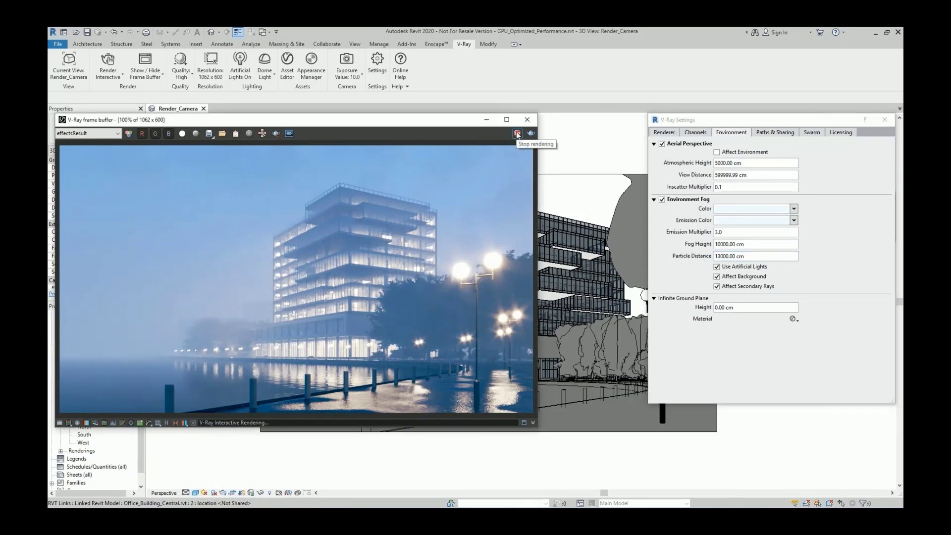
click(517, 133)
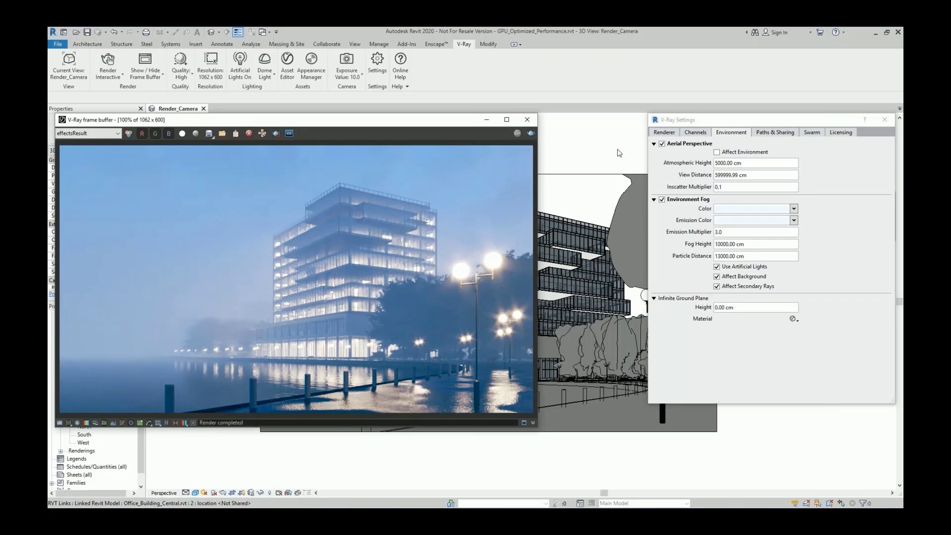
click(658, 135)
click(715, 158)
click(719, 170)
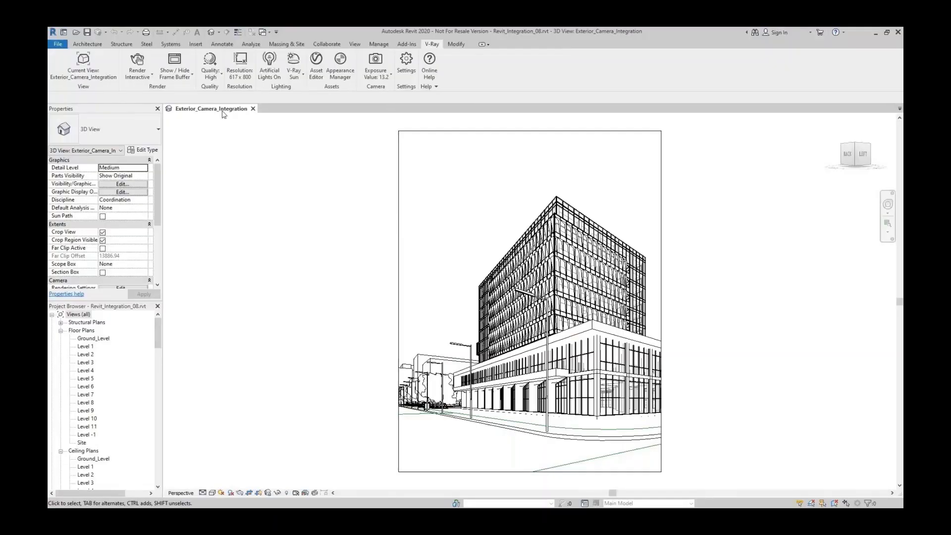
- Start an interactive render of the Exterior_Camera_Integration view and open the V-Ray Paths & Sharing settings
click(137, 62)
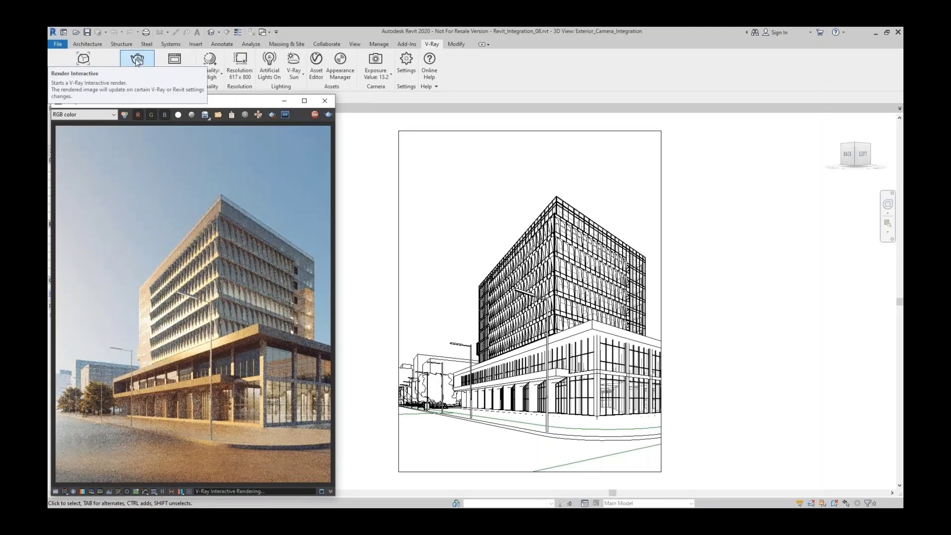
click(406, 62)
click(780, 113)
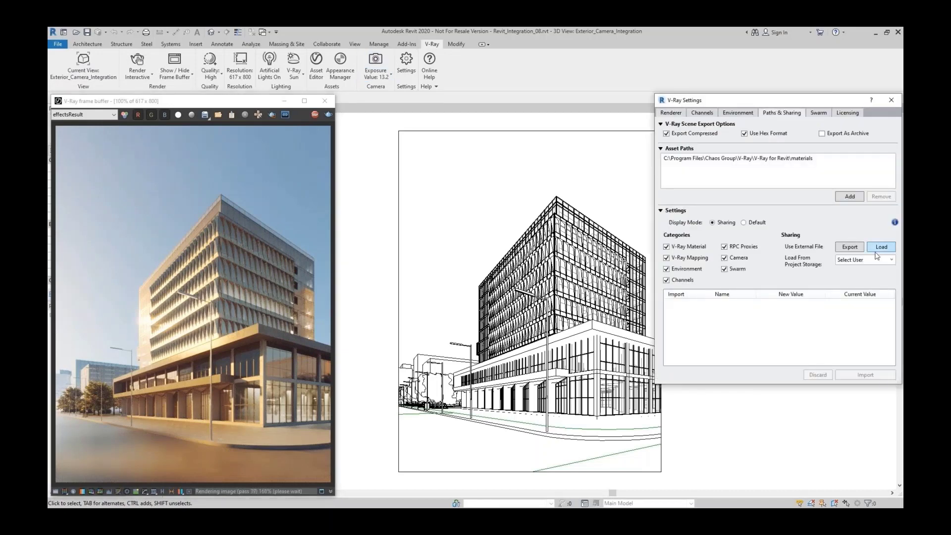
- Load another user's shared V-Ray settings from the project storage and import all of them
click(891, 260)
click(864, 287)
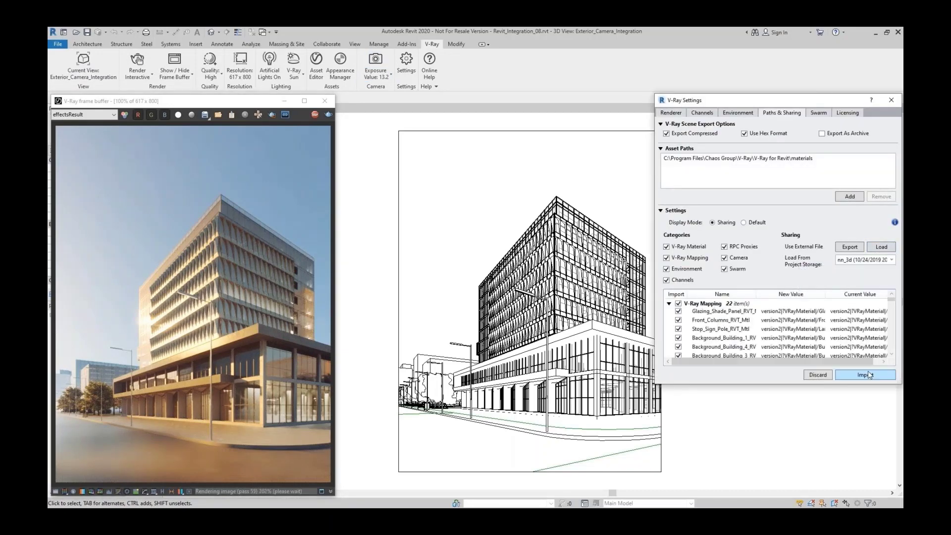
click(867, 374)
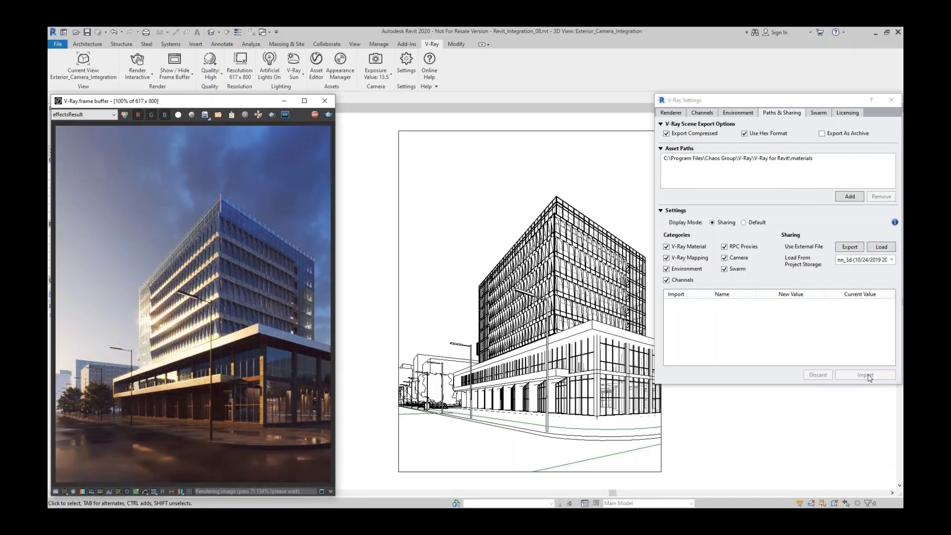
- Set the V-Ray settings display mode to Default instead of Sharing
click(750, 227)
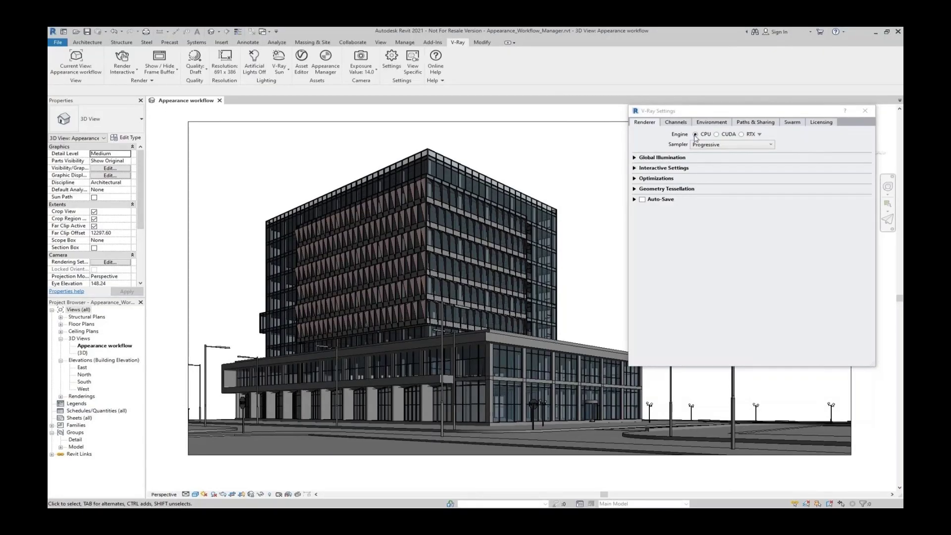
- Set the render engine to RTX with the C++/CPU device enabled alongside the Quadro cards, and use the Progressive sampler
click(717, 134)
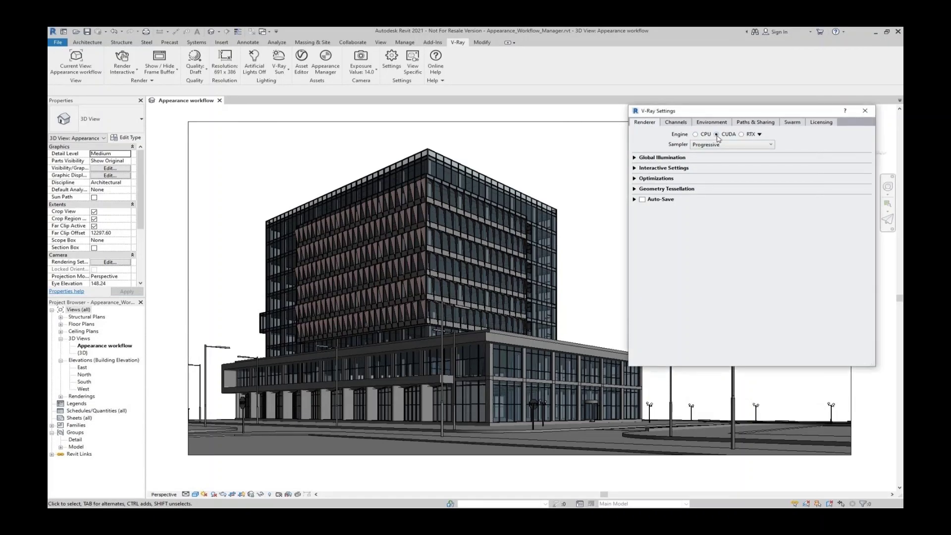
click(760, 136)
click(770, 146)
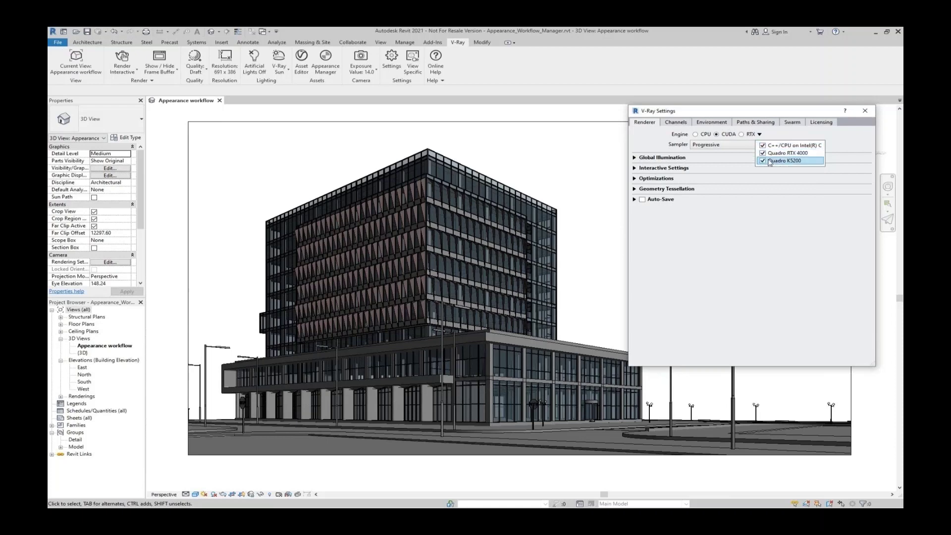
click(743, 137)
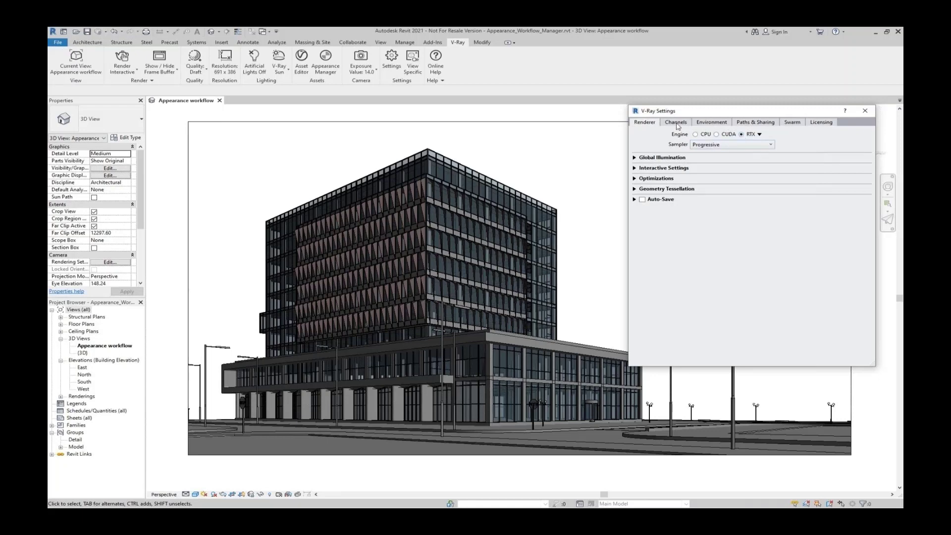
click(696, 144)
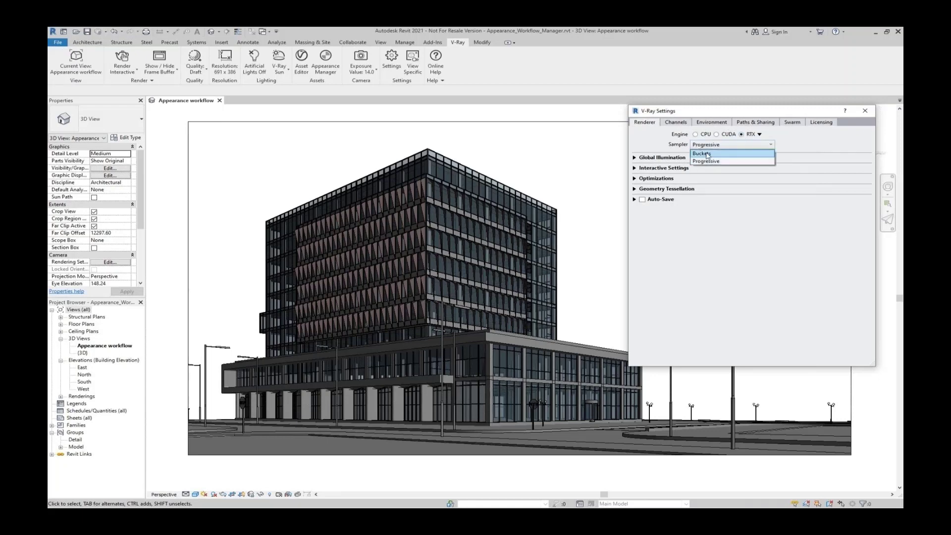
click(707, 161)
- Enable the Denoiser among the render channels and choose its denoising engine
click(676, 124)
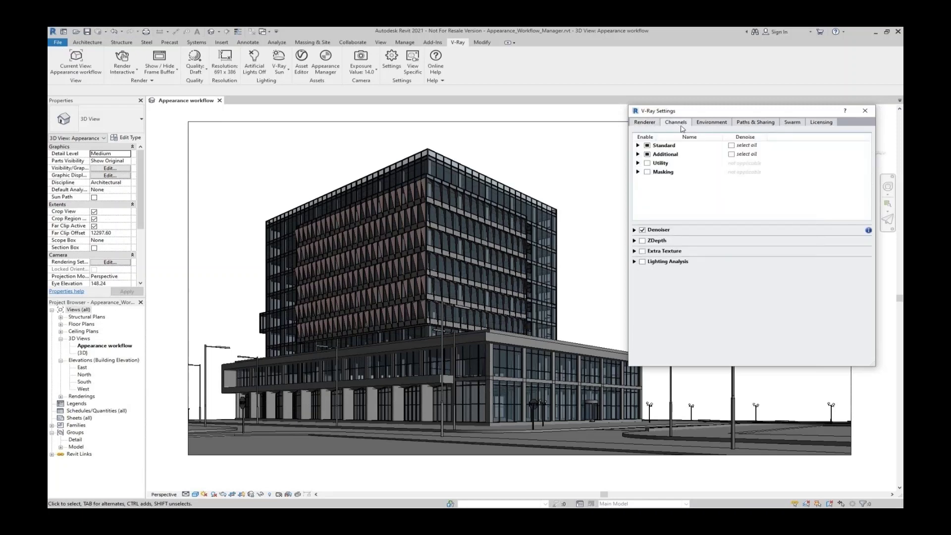
click(659, 230)
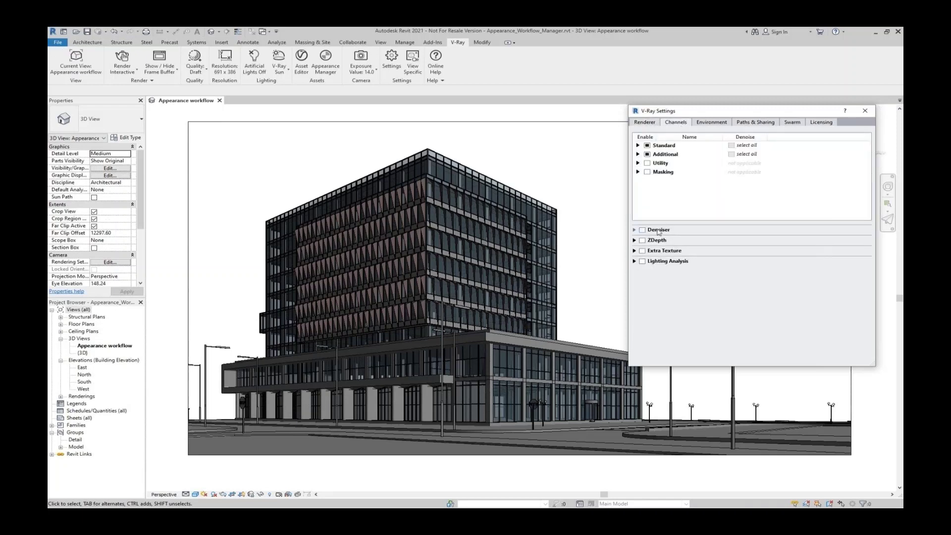
click(658, 231)
click(727, 239)
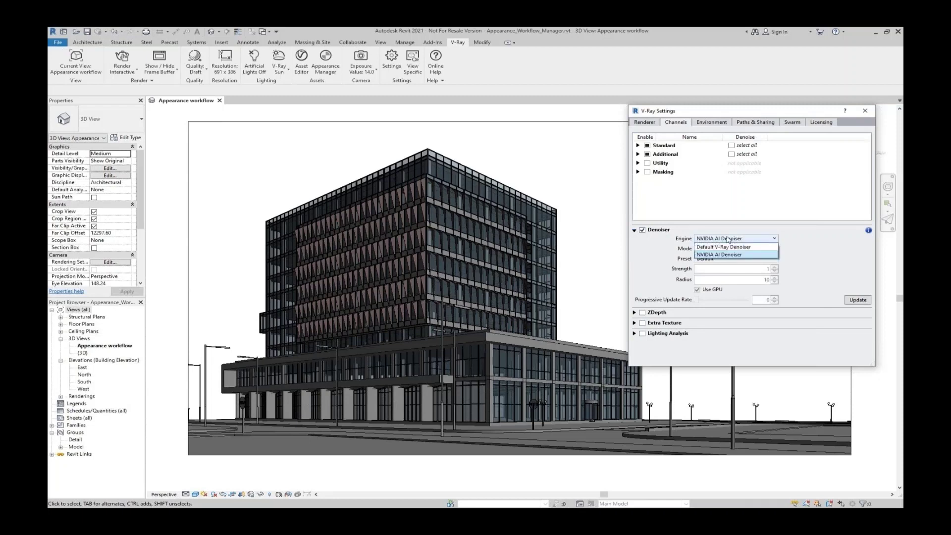
click(729, 250)
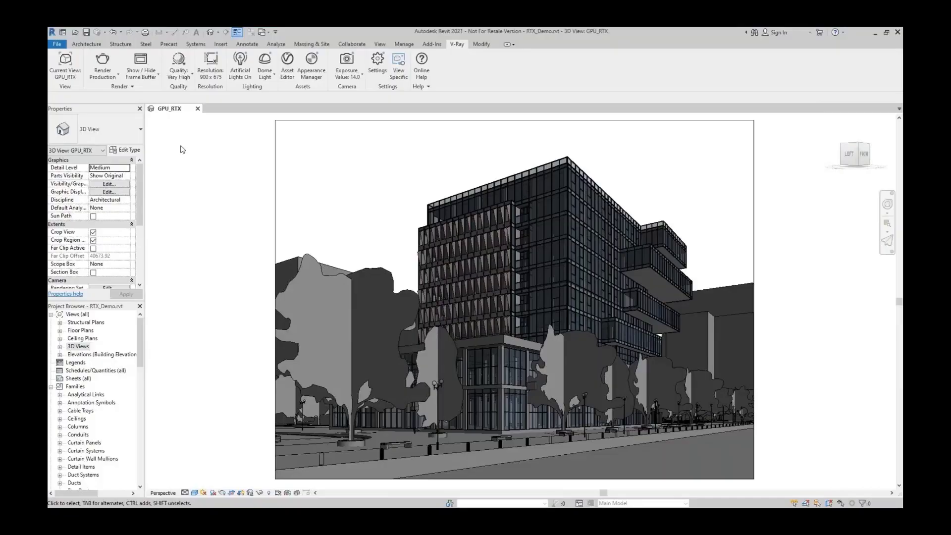
- Set the GPU_RTX view's engine to RTX, adjust its compute devices, and start a production render
click(377, 71)
click(464, 153)
click(482, 153)
click(493, 164)
click(476, 174)
click(588, 129)
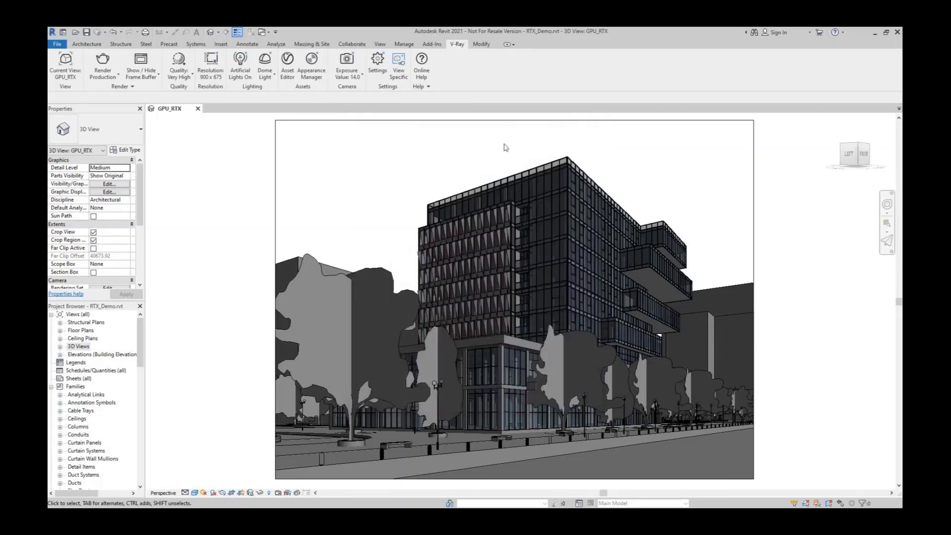
click(103, 65)
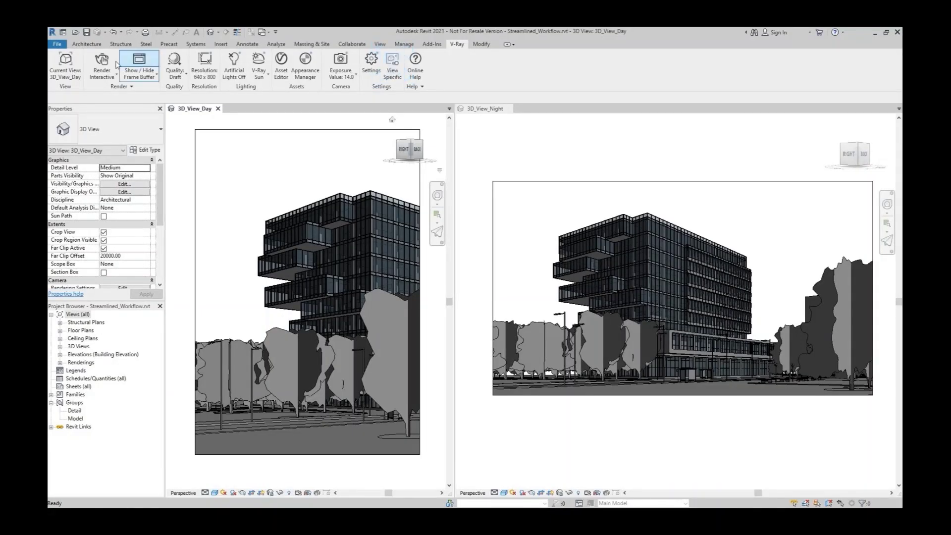
- Render 3D_View_Day interactively, stop the rendering and close the frame buffer
click(103, 62)
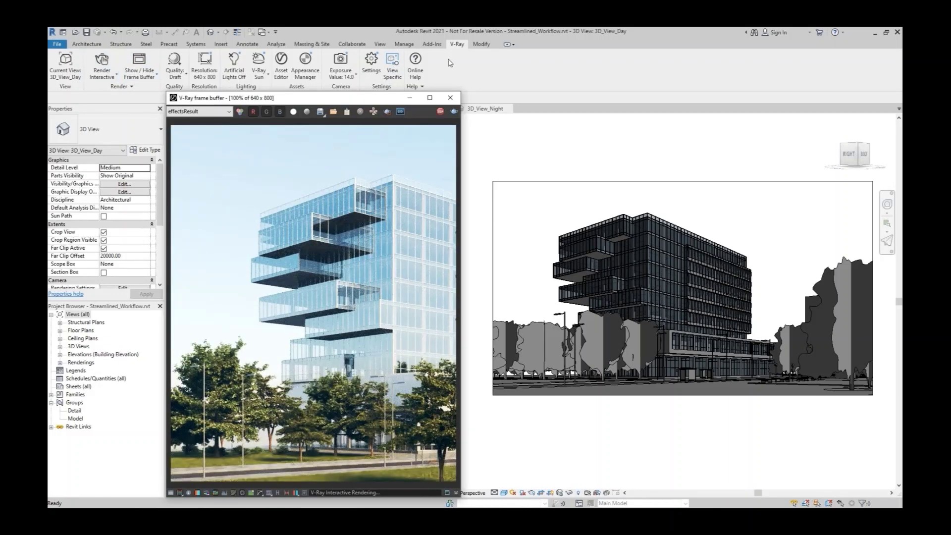
click(441, 111)
click(450, 98)
- Choose 3D_View_Night as the V-Ray view, render it interactively, and stop and close the rendering
click(65, 70)
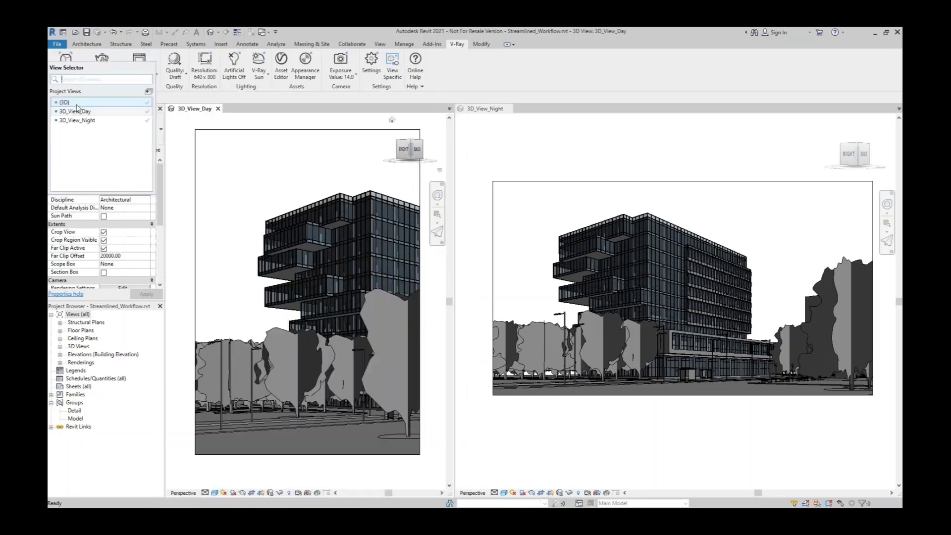
click(78, 121)
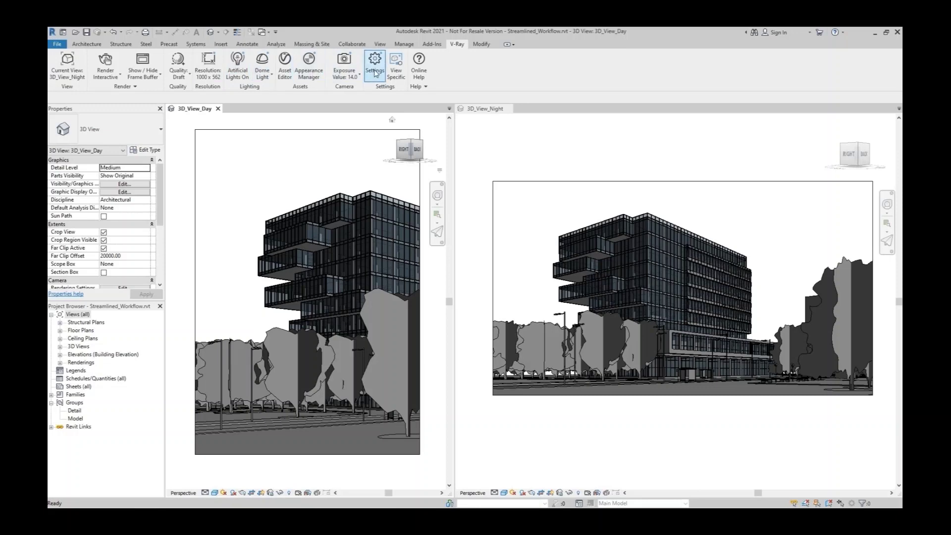
click(105, 62)
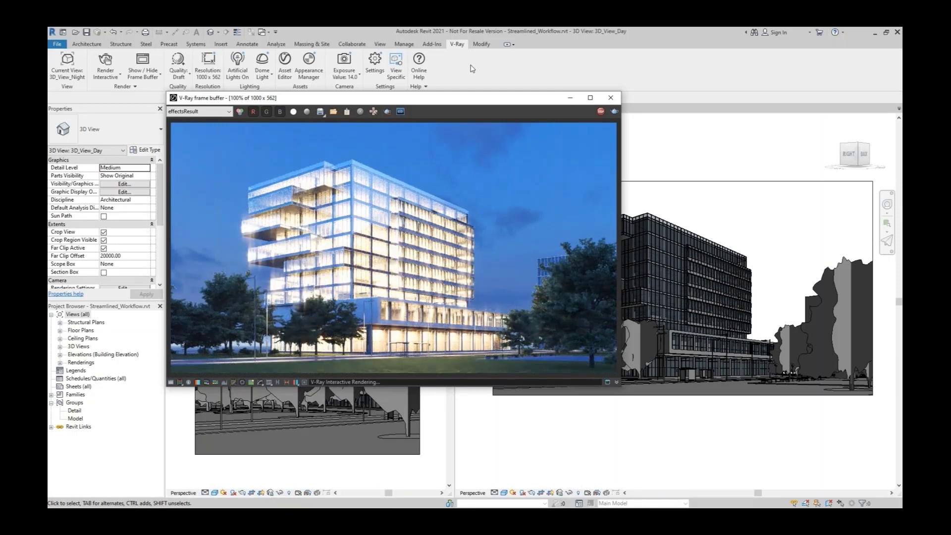
click(601, 111)
click(610, 99)
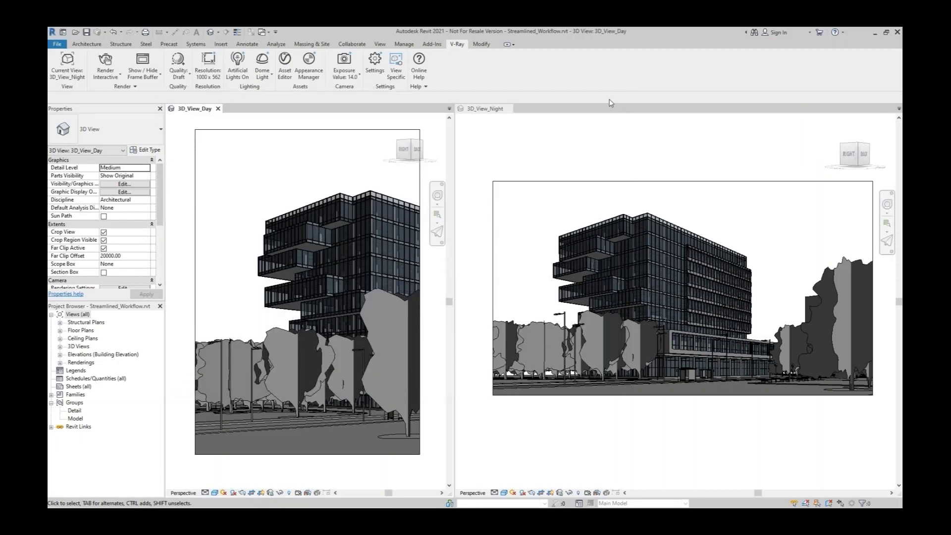
- Turn on Auto-Save for renders with the *.vrimg file type, and set the render quality to High
click(375, 62)
click(468, 208)
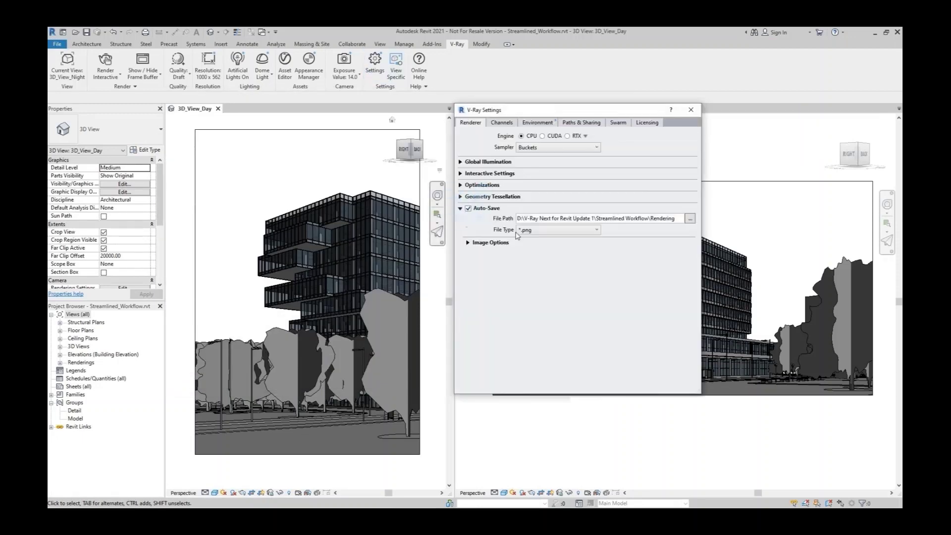
click(529, 230)
click(545, 317)
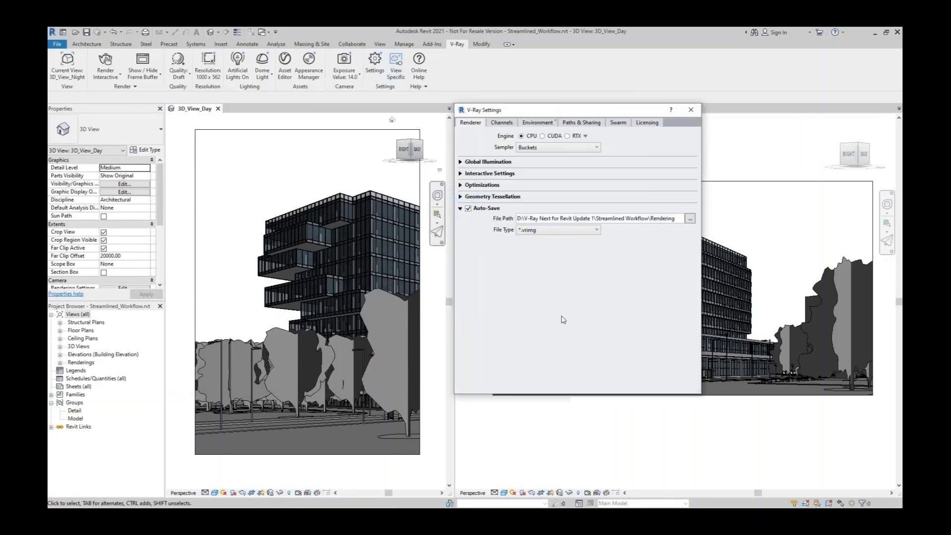
click(690, 110)
click(179, 72)
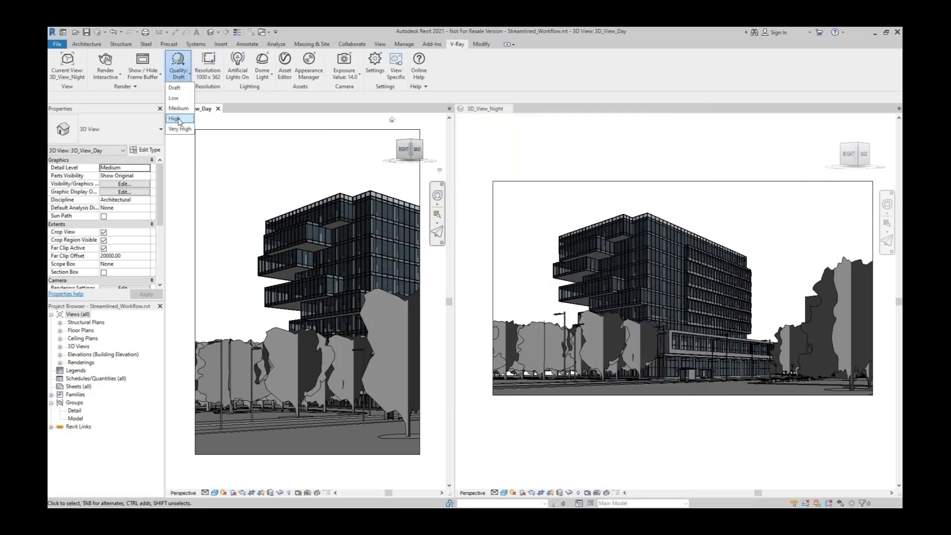
click(176, 119)
- Mark the project views to include in the View Selector and start rendering them
click(68, 63)
click(149, 125)
click(148, 129)
click(130, 88)
click(104, 103)
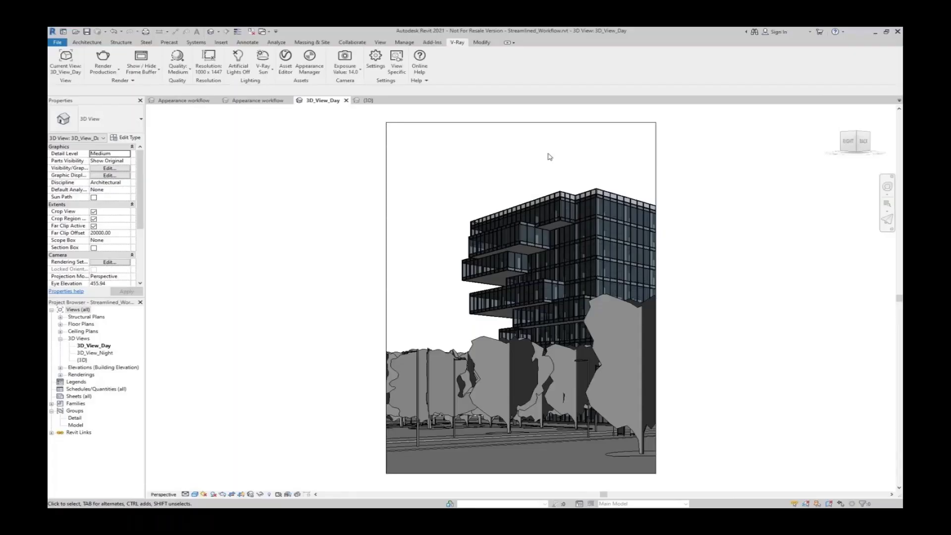
- Enable V-Ray Swarm for distributed rendering and start a production render of 3D_View_Day
click(376, 59)
click(548, 64)
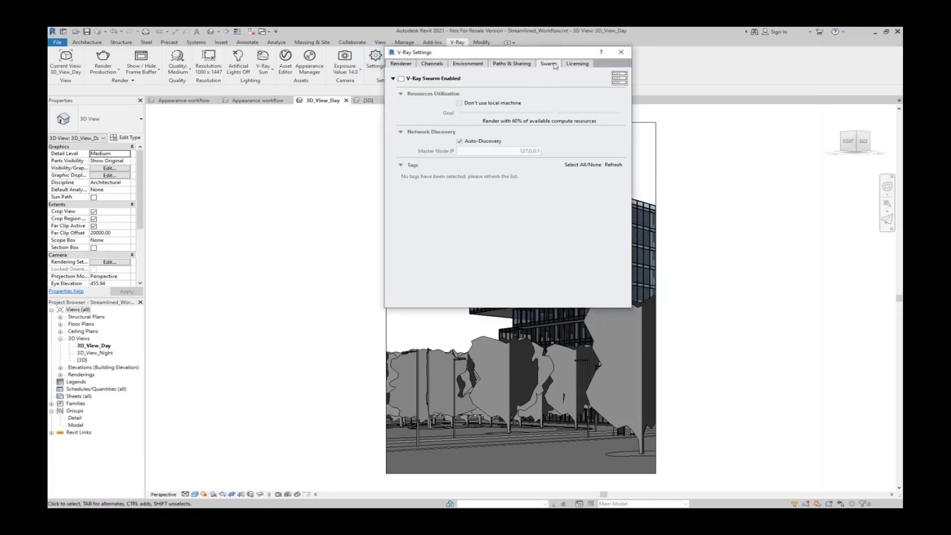
click(401, 79)
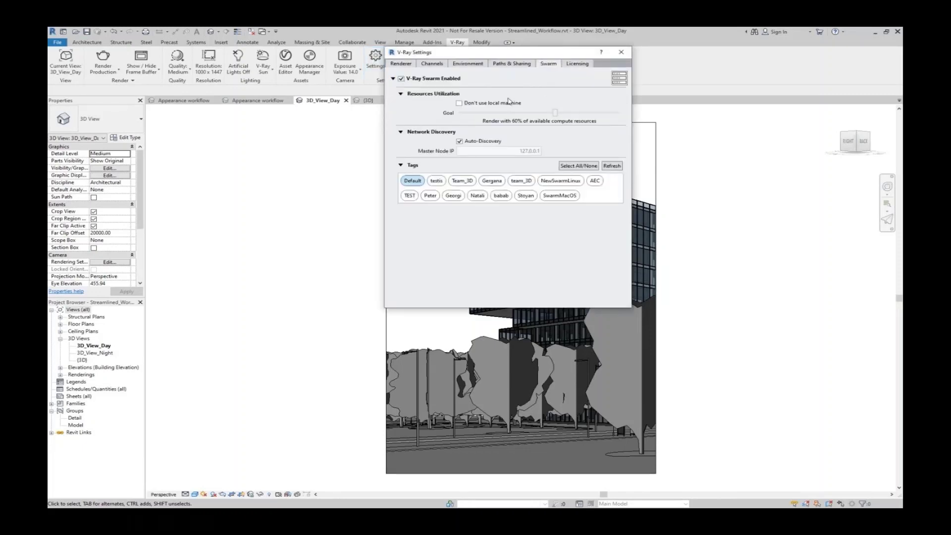
click(621, 52)
click(104, 59)
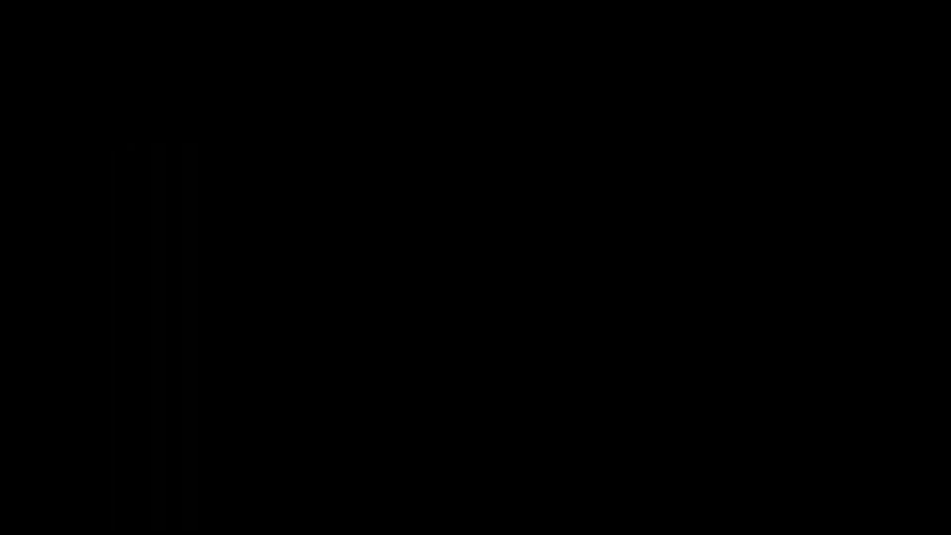
mouse_move(763, 507)
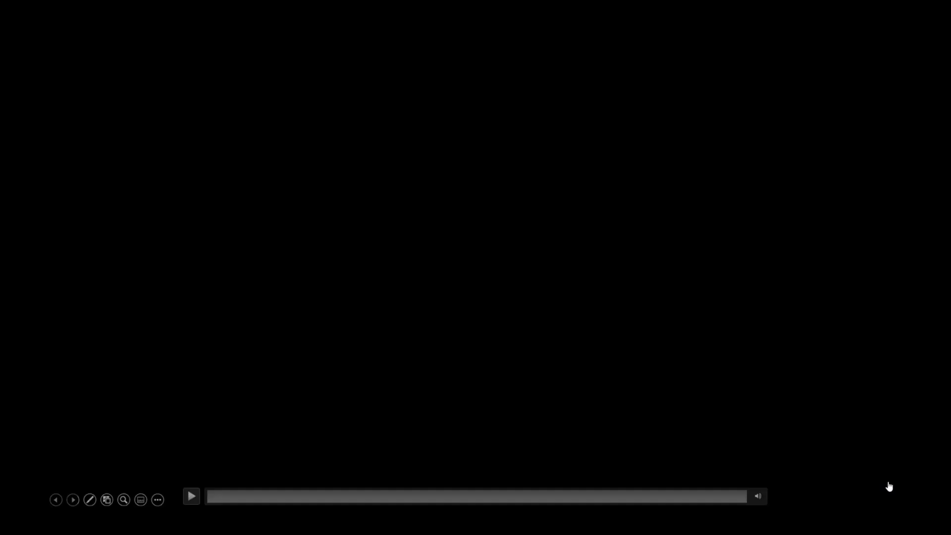
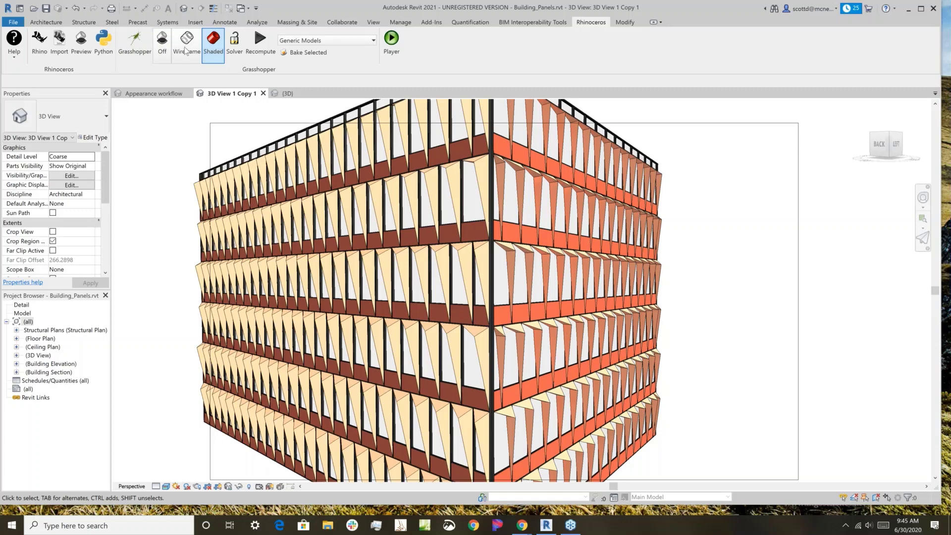
- Open the Materials_set definition in Grasshopper and examine the group that creates appearance assets, from the colour wheel to the asset component's inputs
click(141, 42)
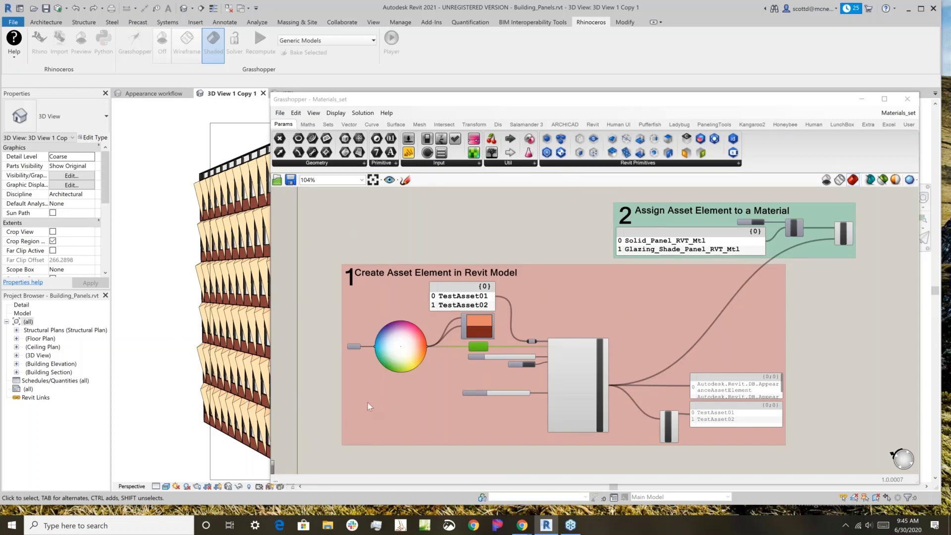
click(350, 395)
scroll(356, 380, up, 5)
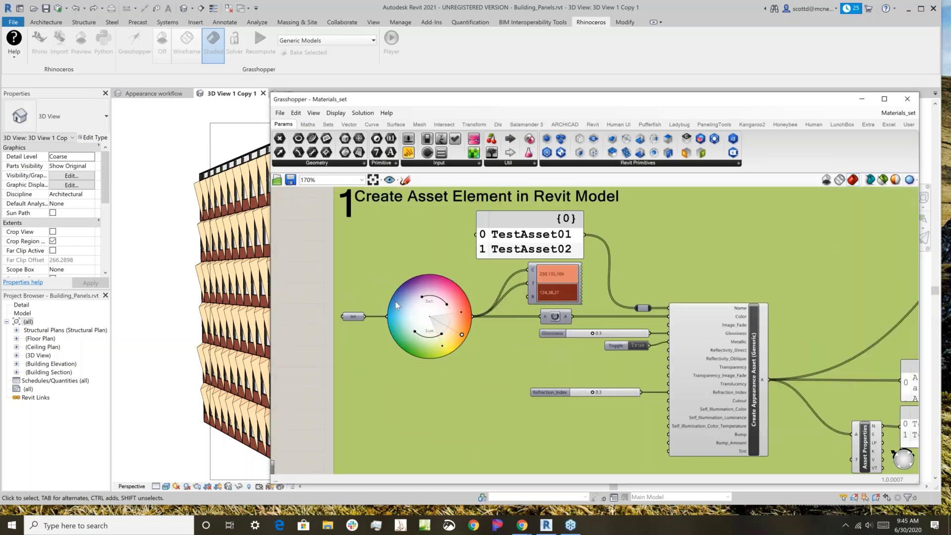
scroll(395, 395, down, 3)
scroll(479, 356, up, 2)
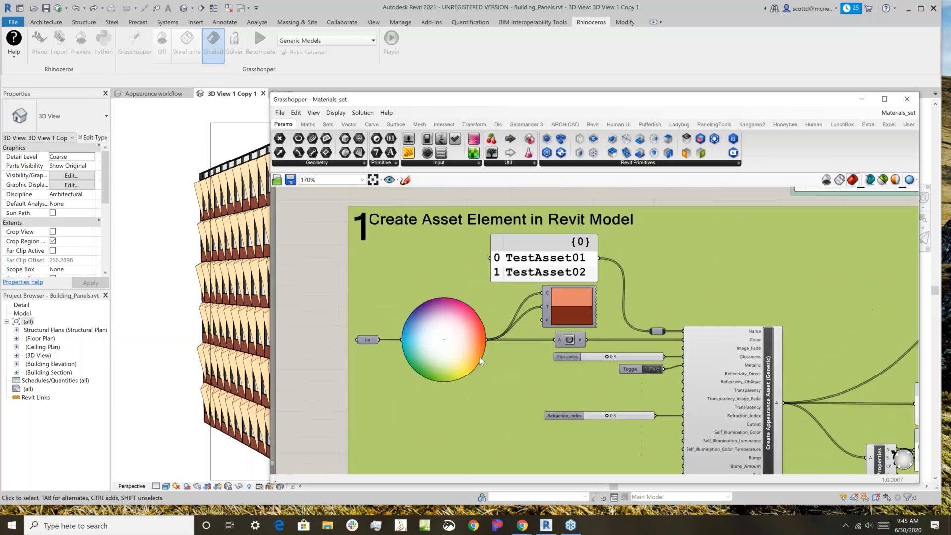
scroll(485, 357, up, 1)
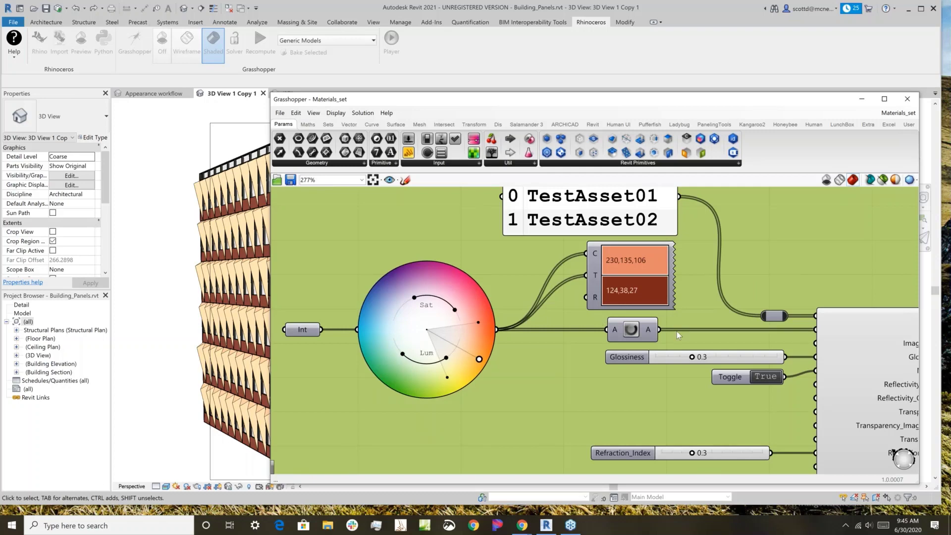
right_drag(701, 309, 577, 314)
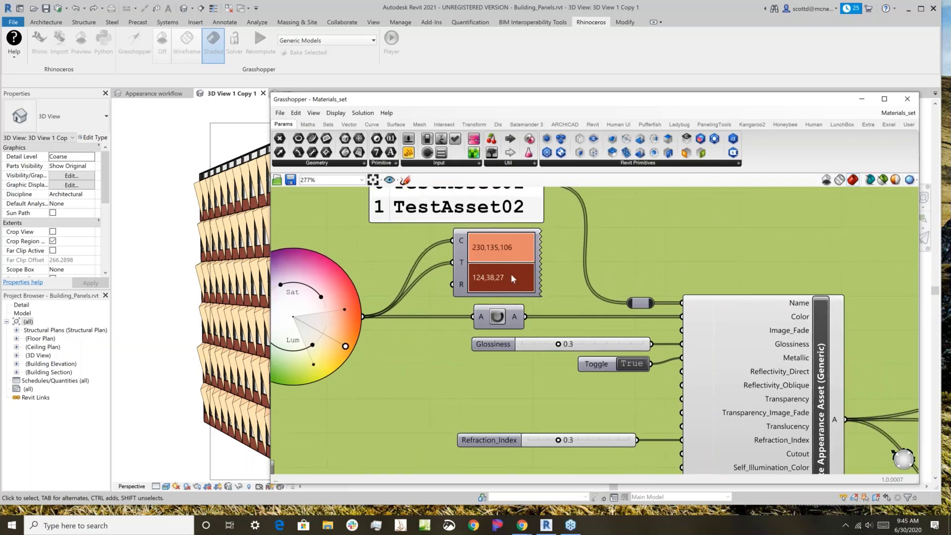
scroll(711, 372, down, 2)
scroll(712, 368, up, 1)
scroll(673, 342, up, 1)
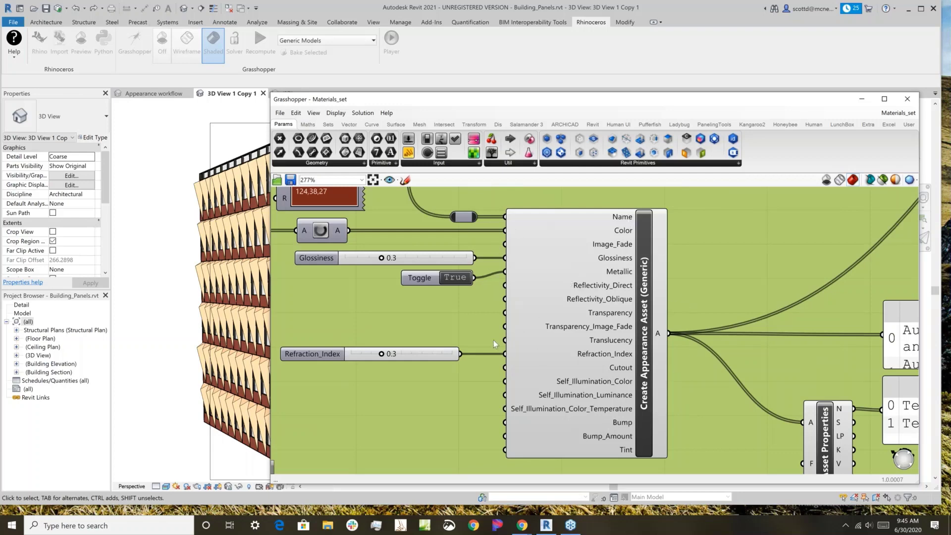
scroll(624, 307, down, 4)
scroll(648, 384, up, 1)
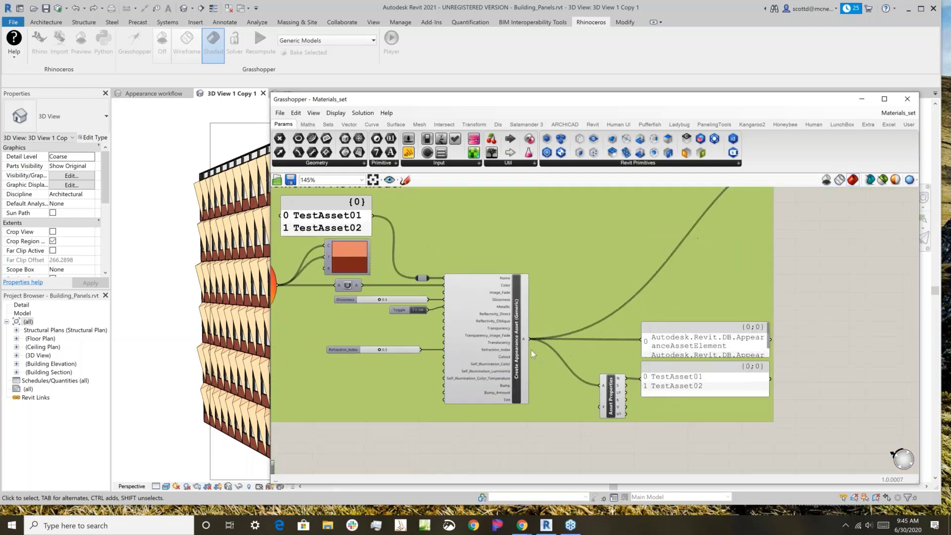
- Examine how the group "Assign Asset Element to a Material" connects the created assets to the two panel materials
right_drag(574, 329, 470, 458)
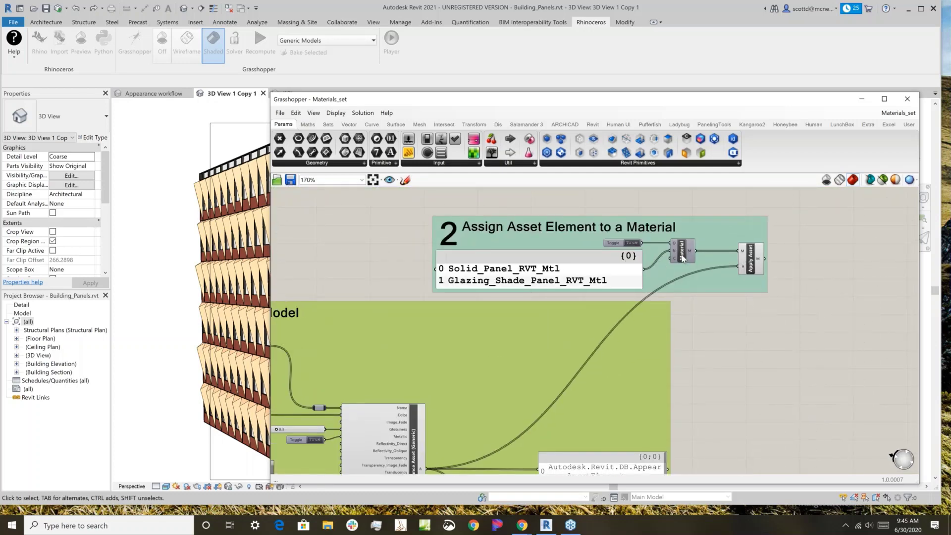
scroll(681, 250, up, 3)
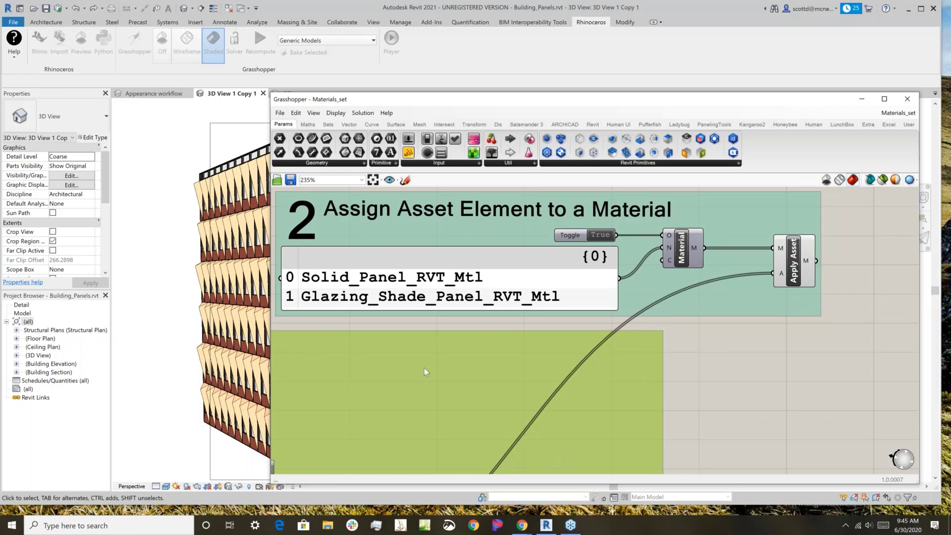
right_drag(455, 363, 732, 274)
scroll(603, 329, down, 5)
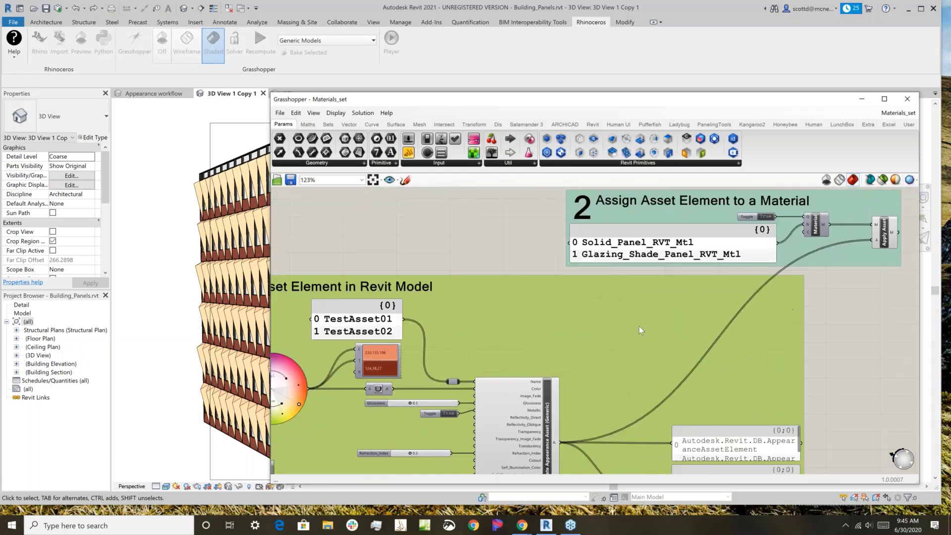
- Change the colour wheel's palette to blues 106,178,230 and 27,95,124, pass it to the assets, and uncover the building view to inspect the facade
scroll(377, 381, up, 5)
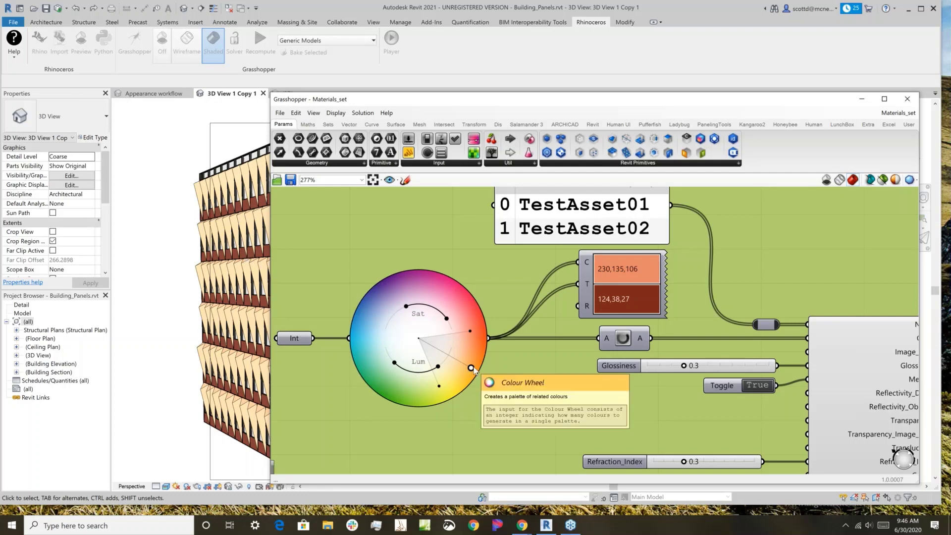
drag(471, 368, 378, 303)
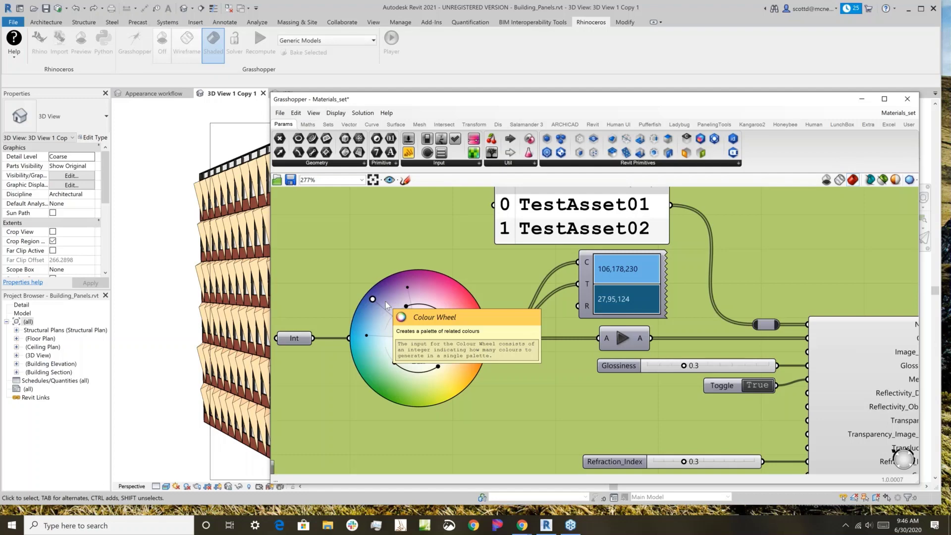
click(623, 340)
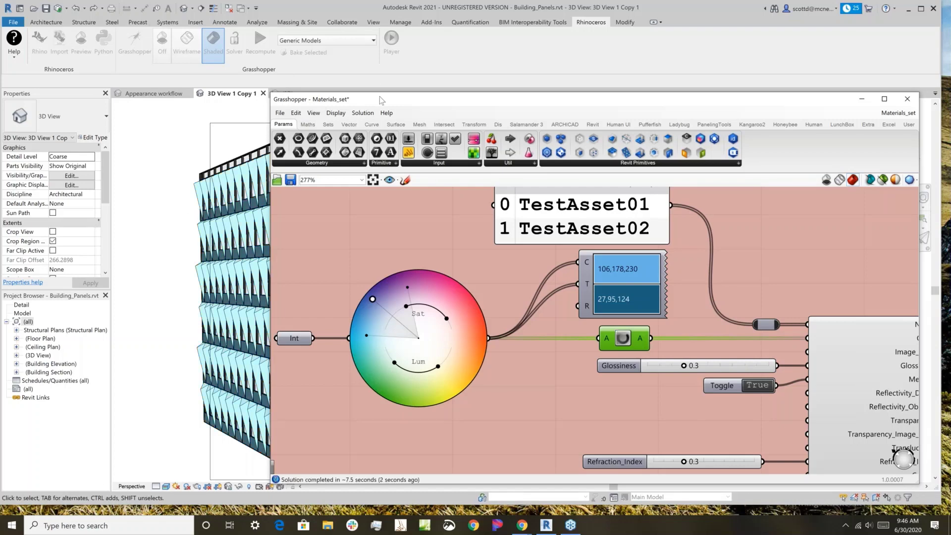
drag(380, 96, 574, 143)
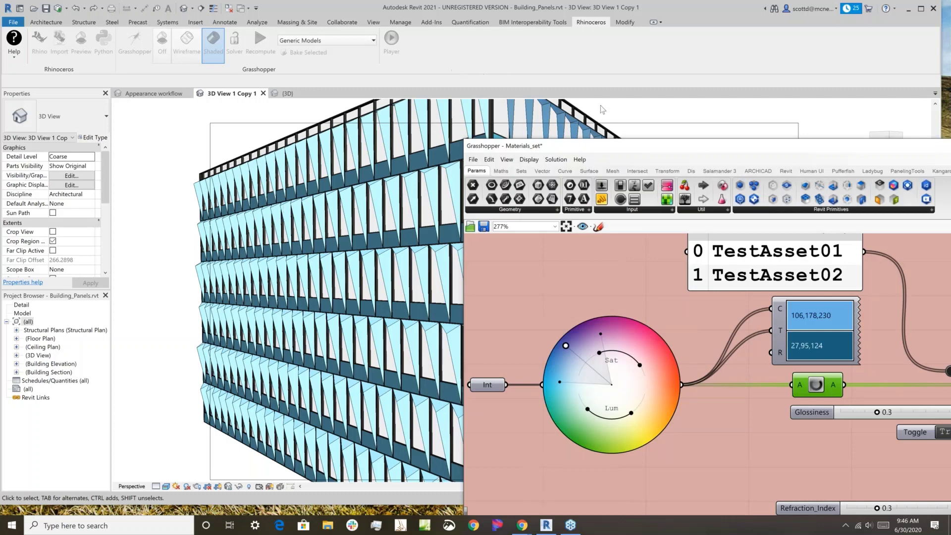
drag(636, 149, 330, 121)
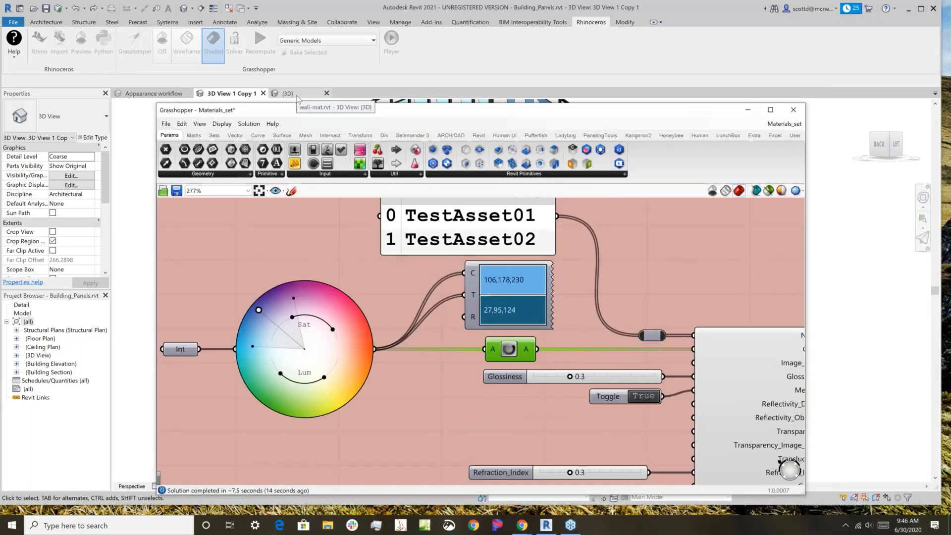
- Switch to the 3D view of wall-mat.rvt and open the recent Grasshopper definition Materials_hi-res-lowres.gh
click(297, 96)
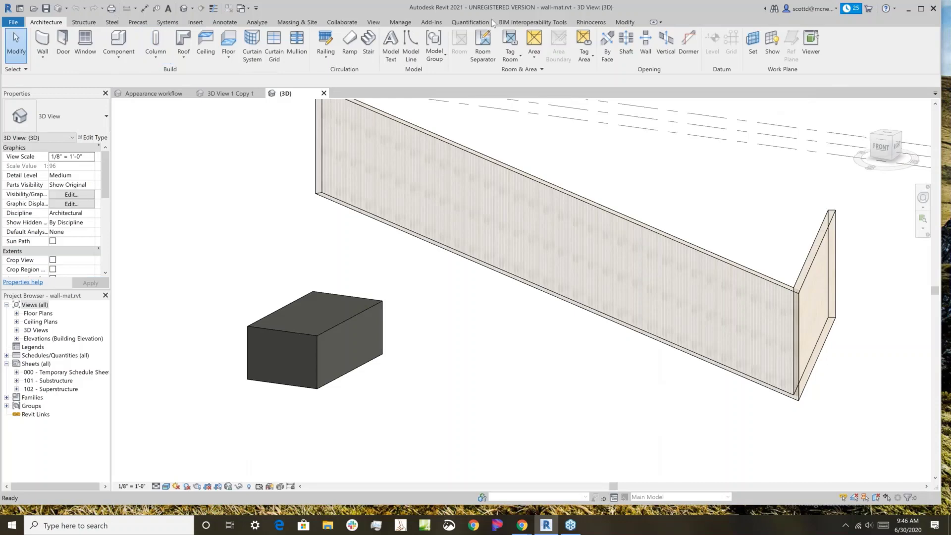
click(578, 22)
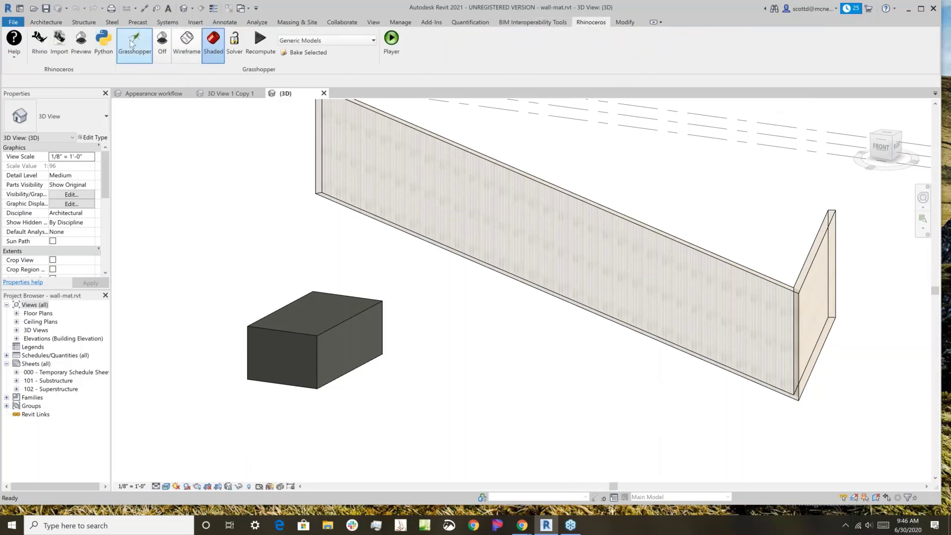
key(alt+Tab)
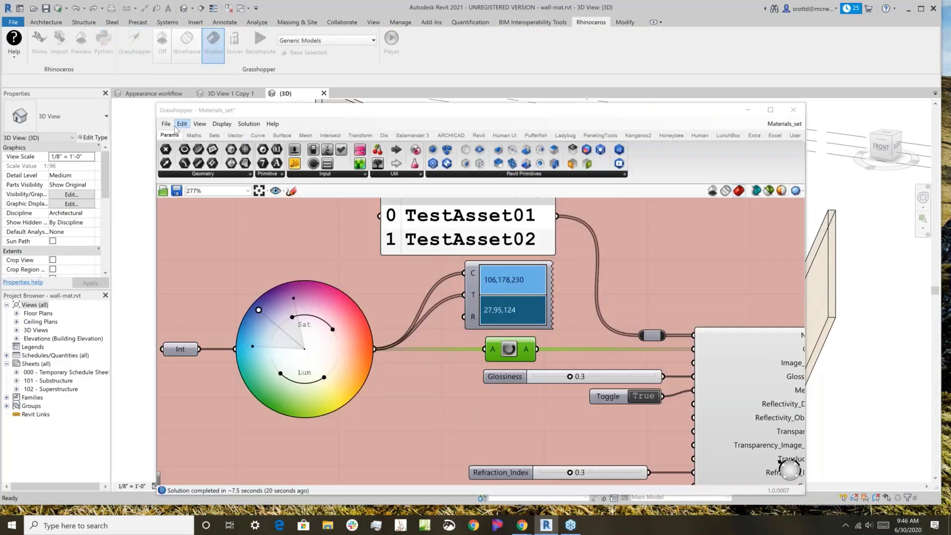
click(170, 125)
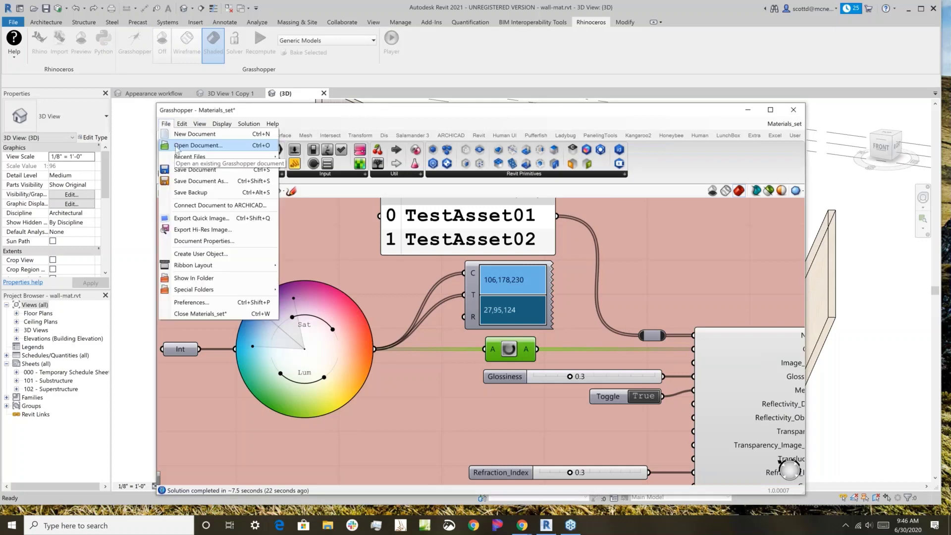
mouse_move(181, 157)
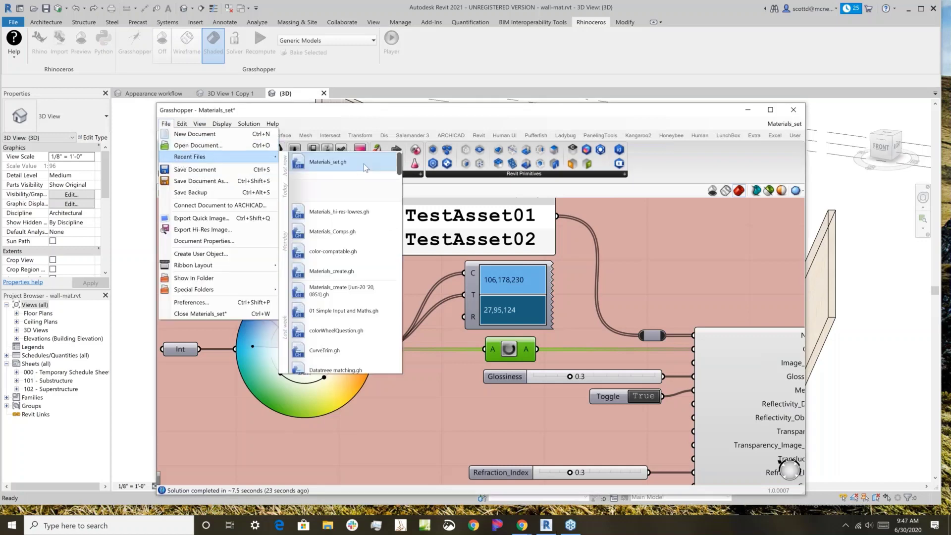
click(364, 212)
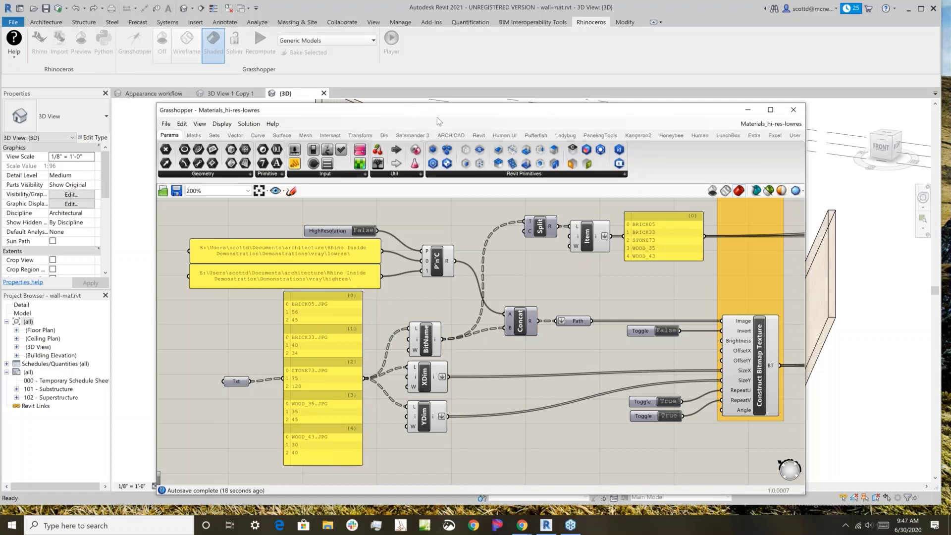
- Examine how the HighResolution toggle, the lowres and highres folder paths and the bitmap list feed the Construct Bitmap Texture component
drag(437, 116, 366, 107)
right_drag(350, 401, 232, 391)
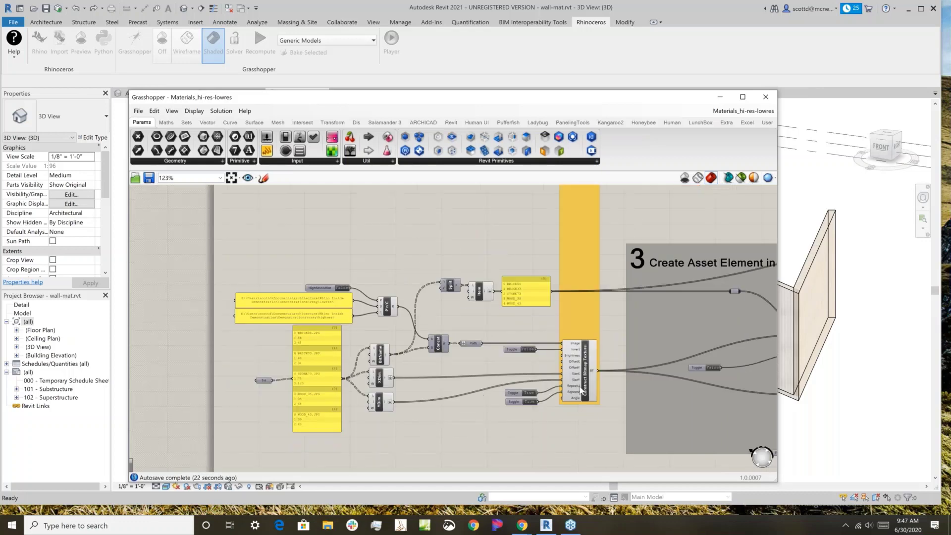
scroll(581, 383, up, 2)
scroll(396, 354, down, 2)
right_drag(135, 258, 227, 275)
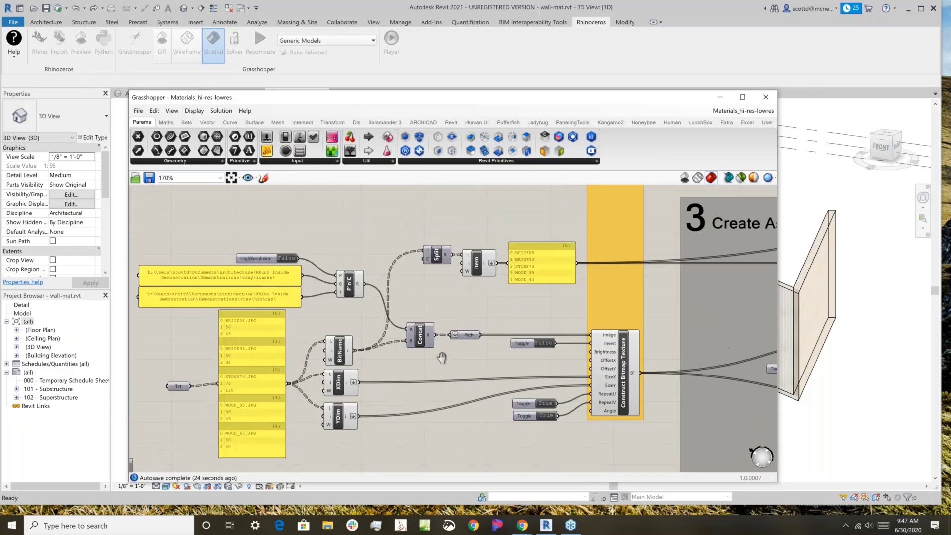
scroll(292, 258, up, 2)
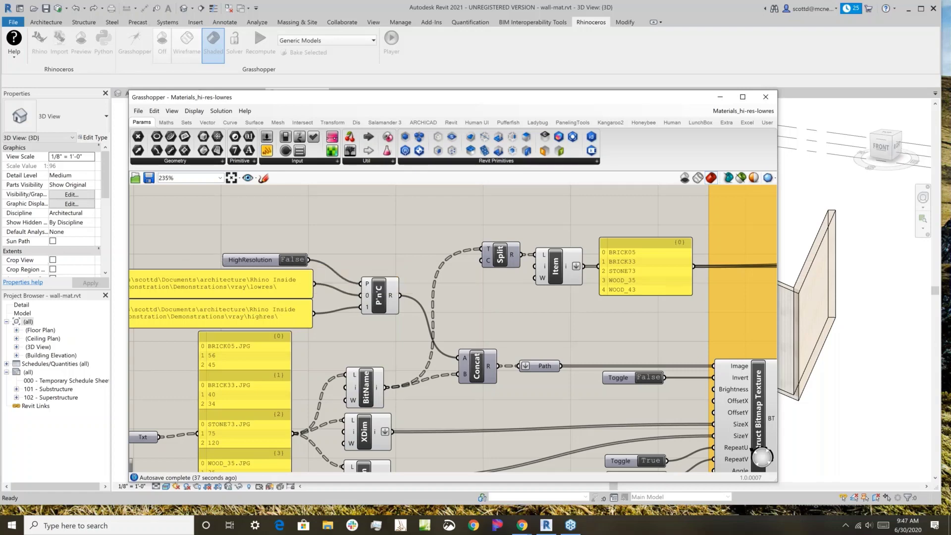
scroll(453, 328, down, 2)
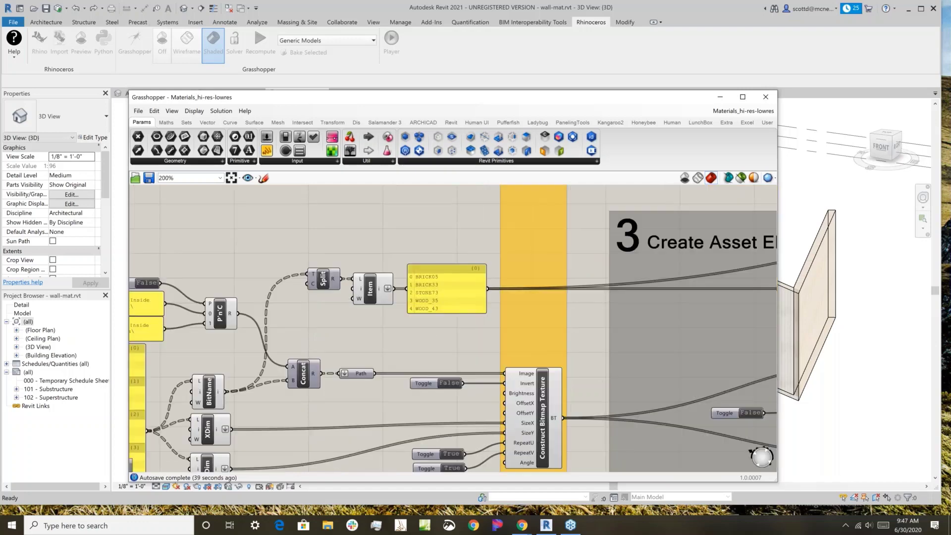
click(522, 525)
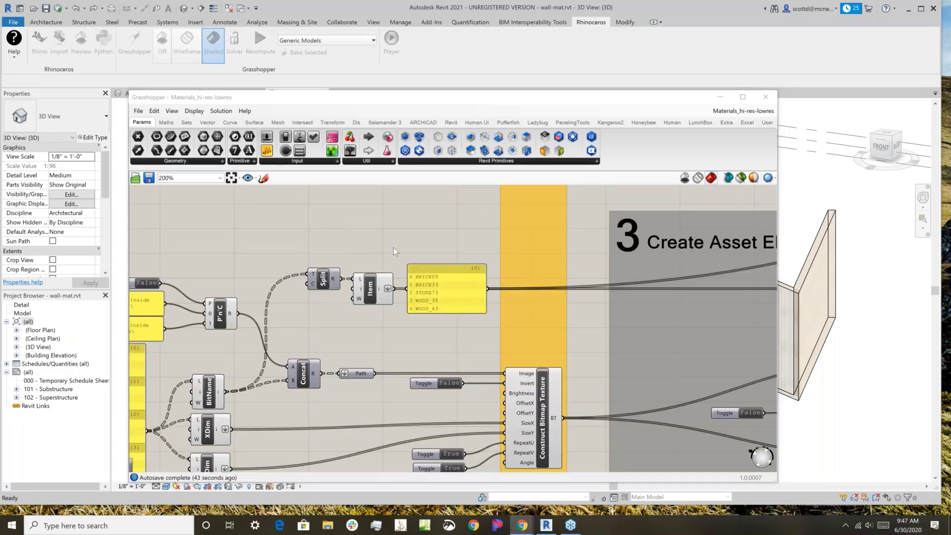
click(407, 236)
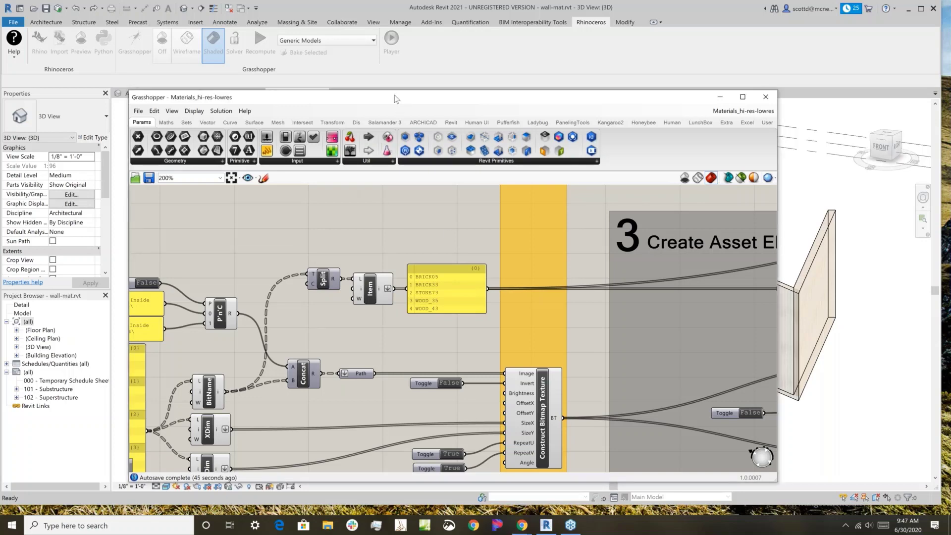
drag(396, 101, 387, 85)
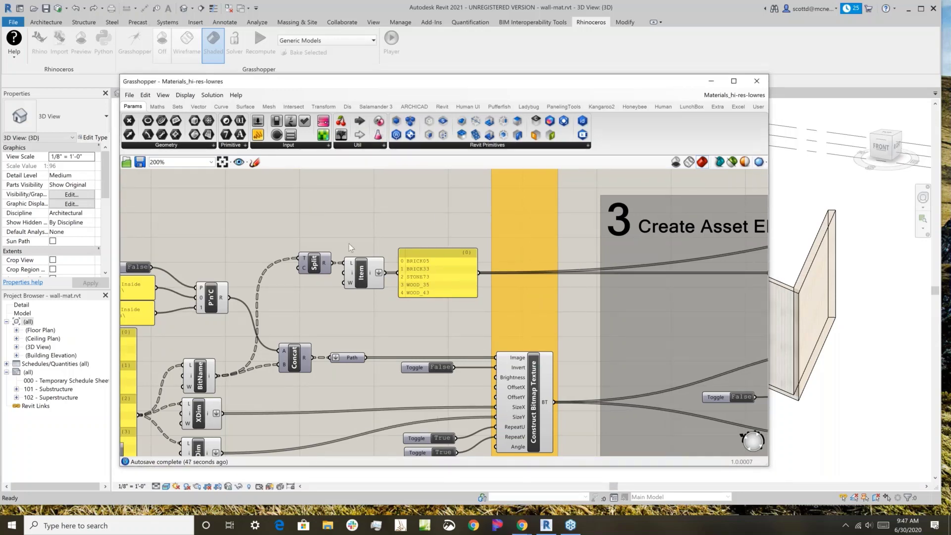
scroll(349, 243, down, 3)
scroll(157, 277, up, 3)
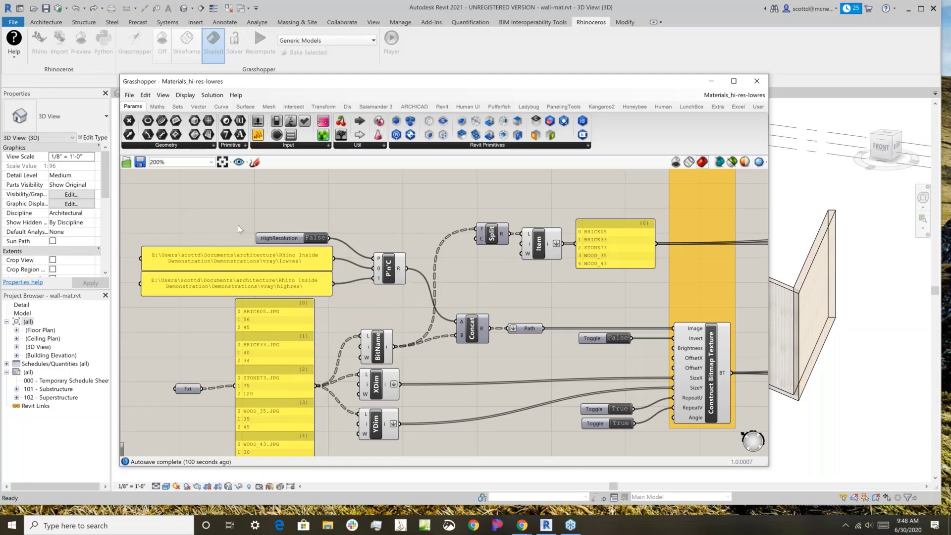
right_drag(458, 198, 427, 181)
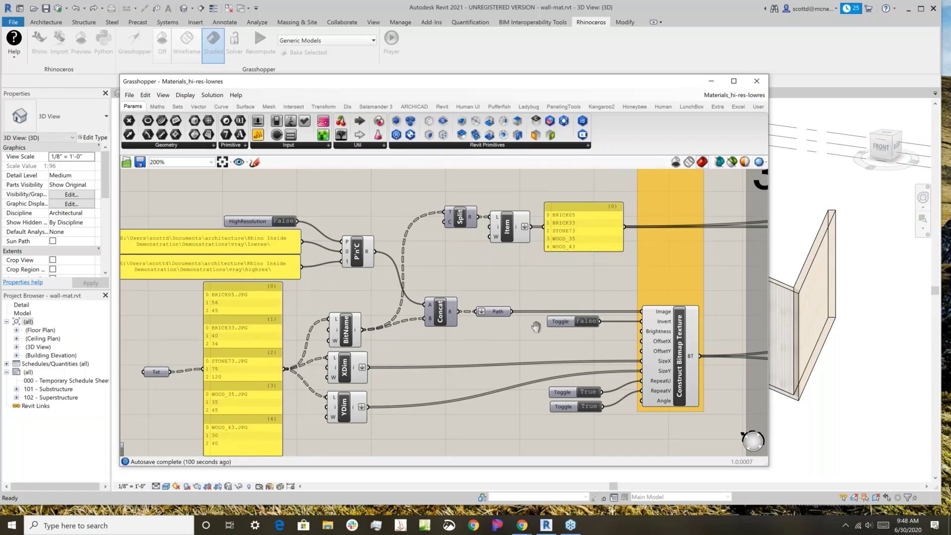
right_drag(525, 322, 320, 308)
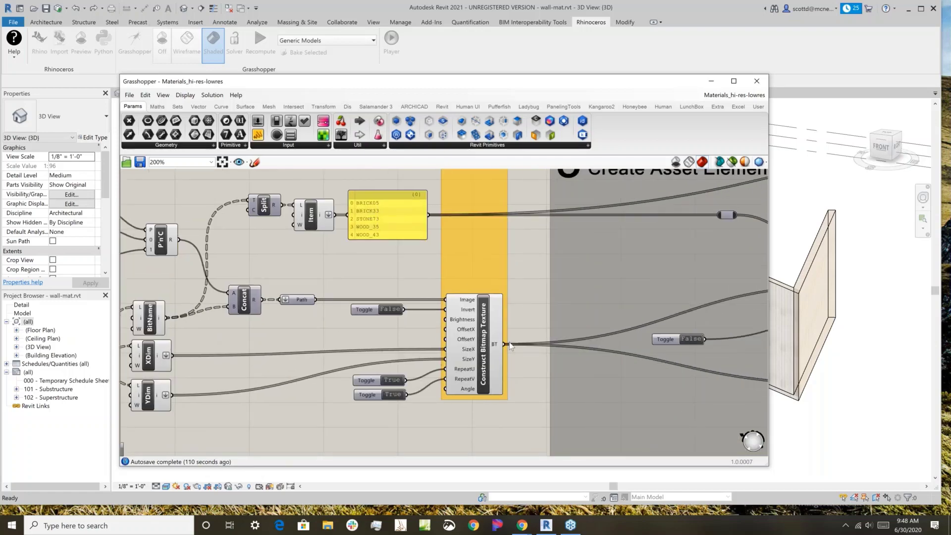
- Trace the bitmap texture output through the Create Appearance Asset component to the Apply Asset component that assigns it to the materials
mouse_move(509, 307)
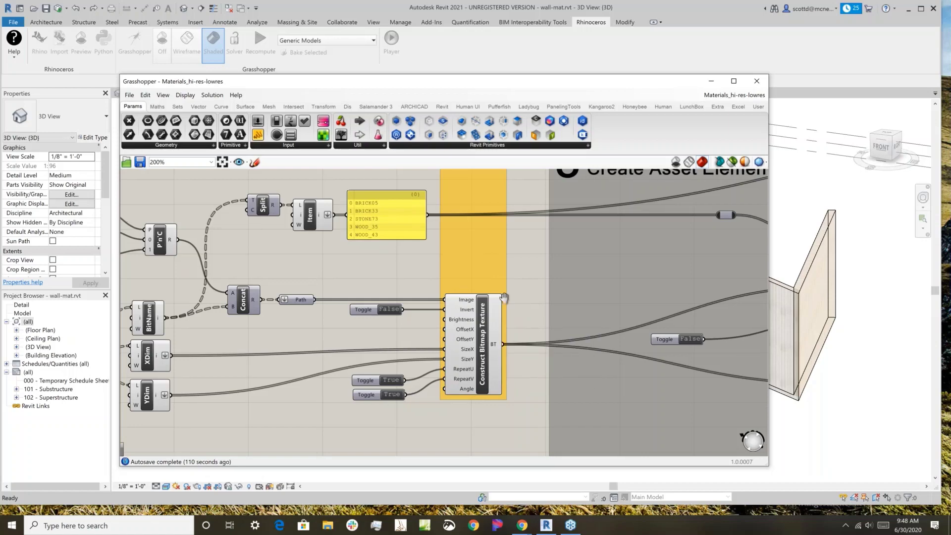
right_drag(532, 296, 345, 299)
scroll(346, 299, down, 1)
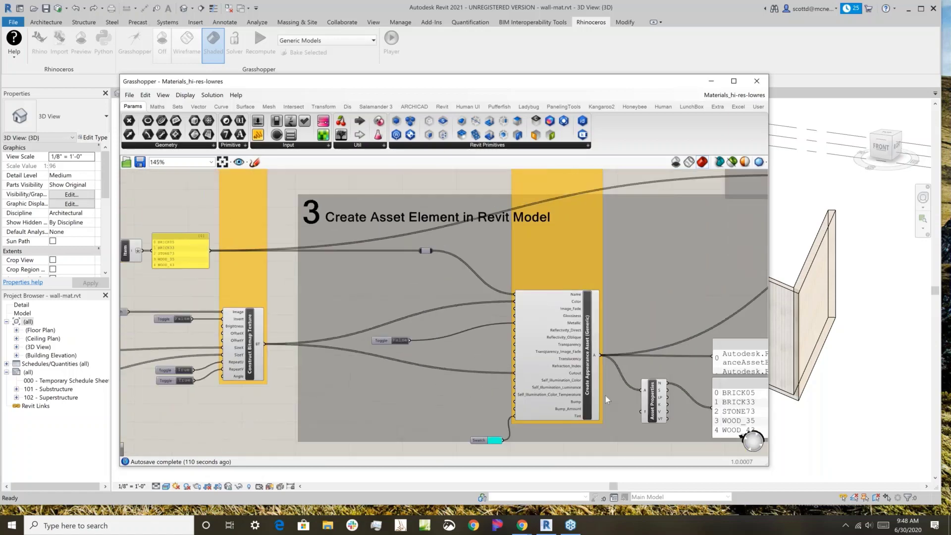
scroll(605, 395, up, 1)
scroll(635, 325, down, 4)
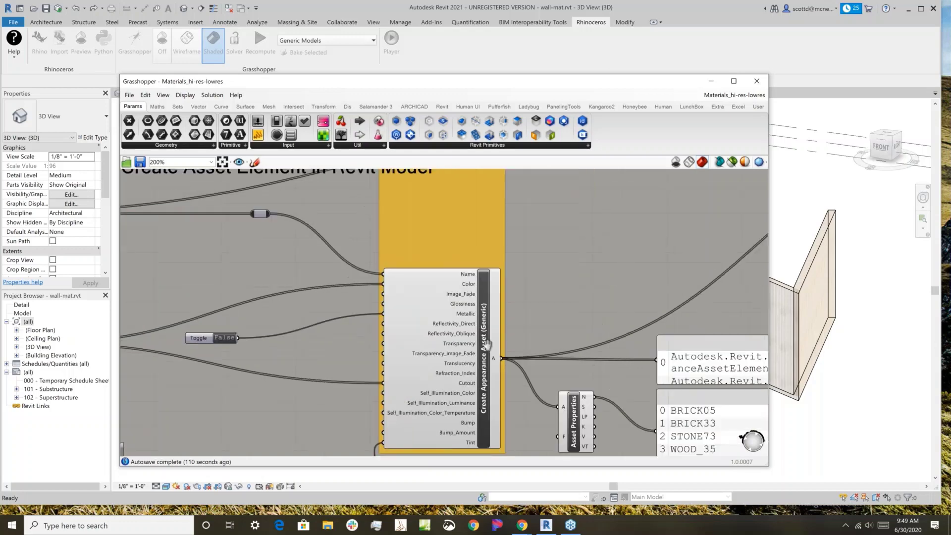
scroll(550, 275, up, 4)
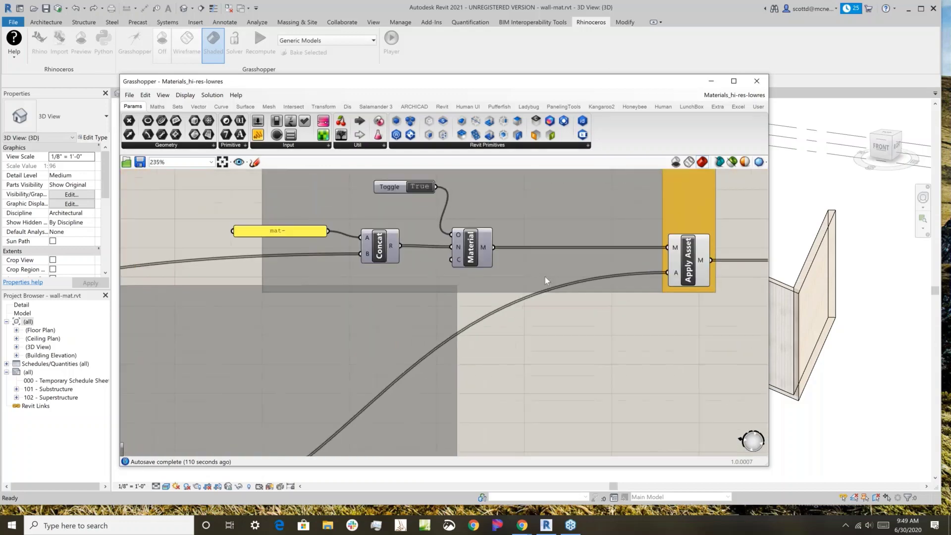
- Examine the groups that analyze the material and its appearance asset, and return to the bitmap list and folder path inputs
right_drag(629, 366, 106, 362)
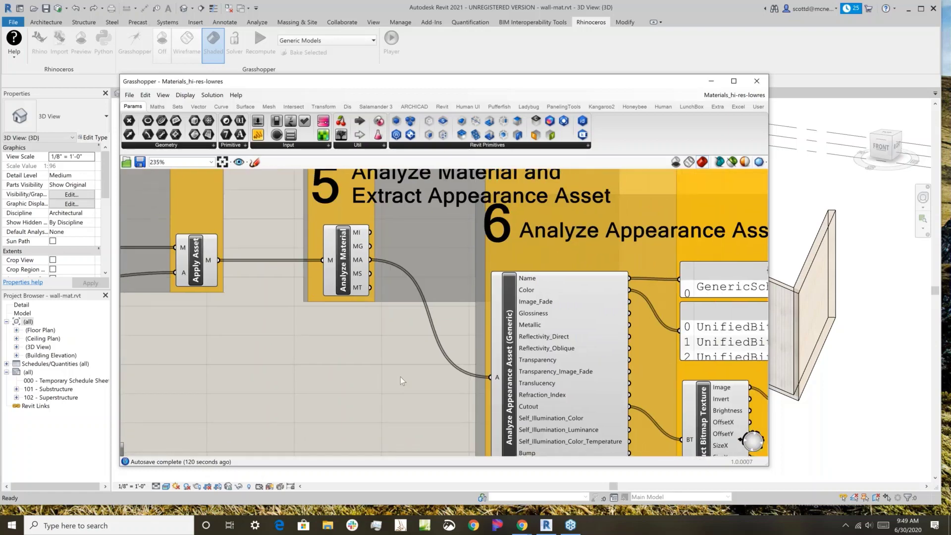
right_drag(400, 377, 258, 325)
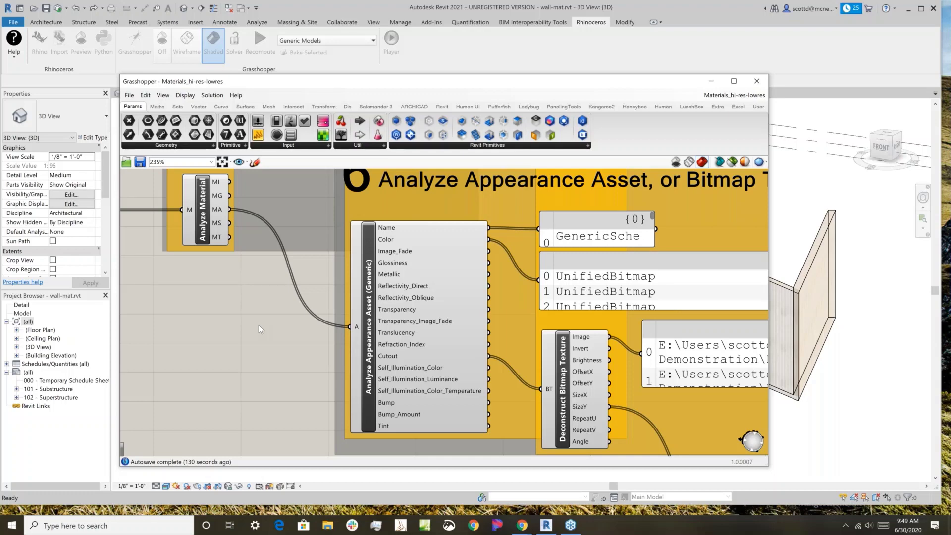
scroll(569, 405, down, 5)
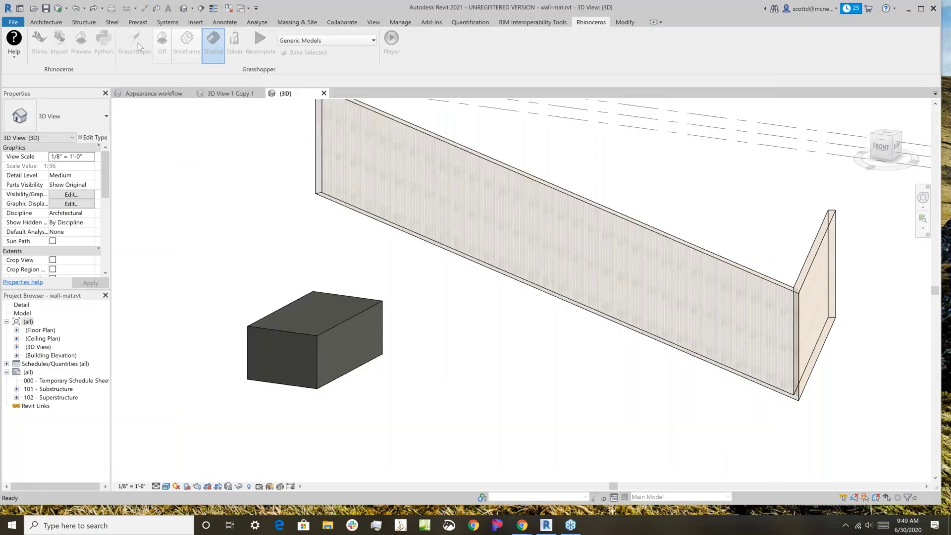
click(138, 42)
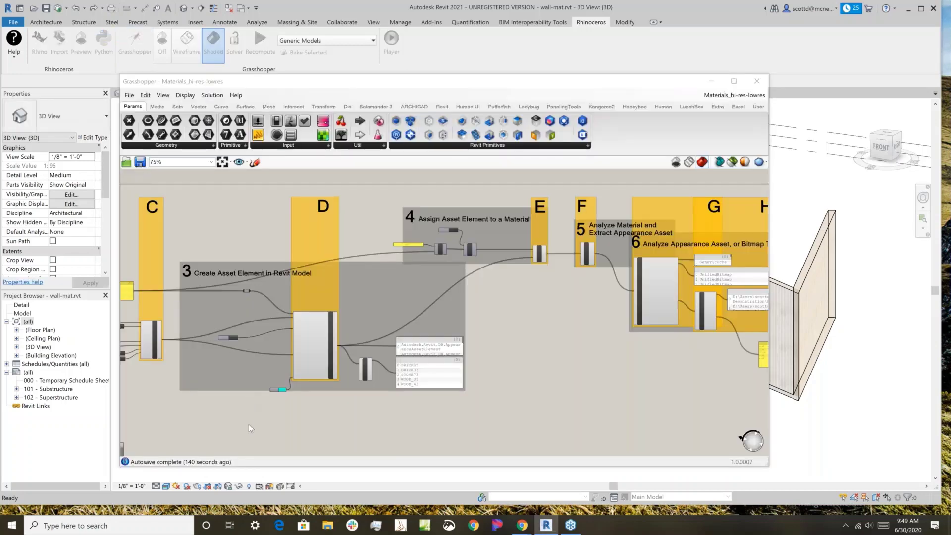
scroll(287, 346, up, 5)
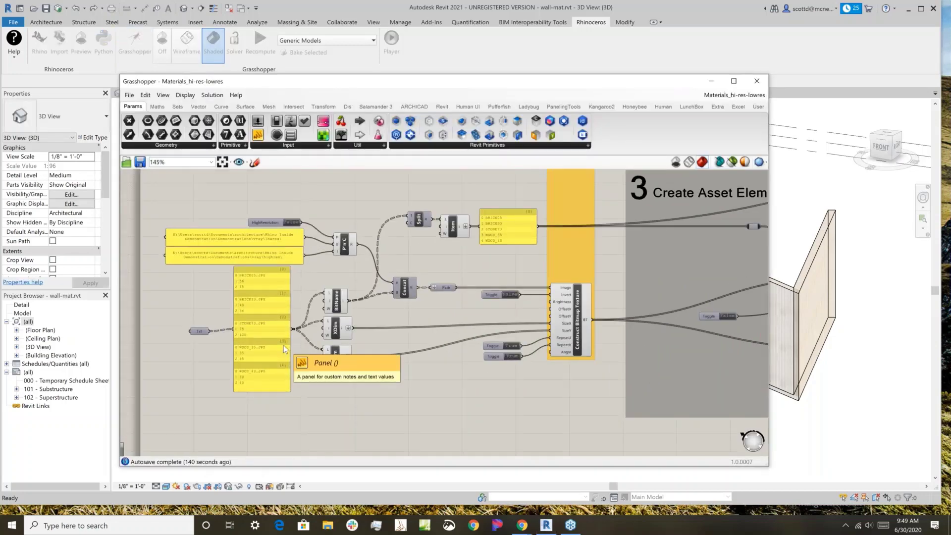
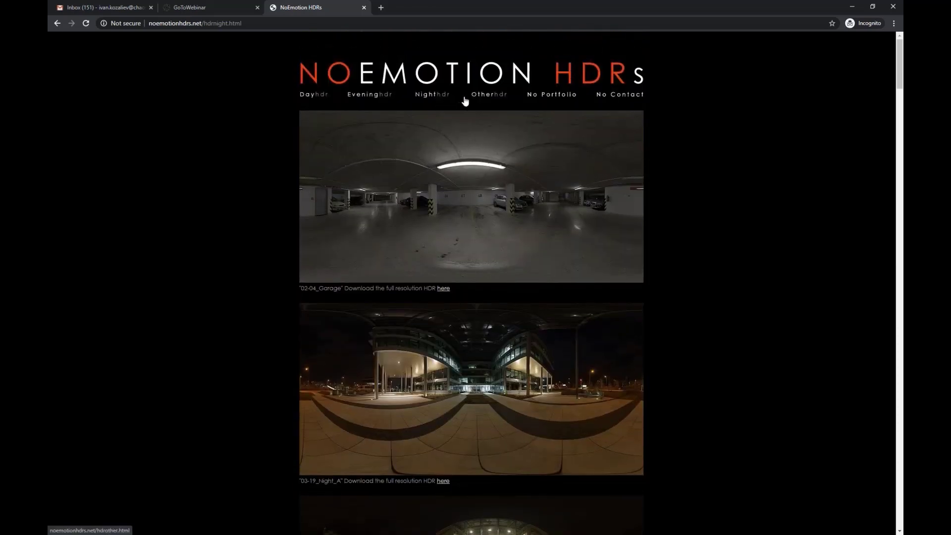
- Browse the evening HDR images on the NoEmotion HDRs website, and open its day HDR collection
click(370, 95)
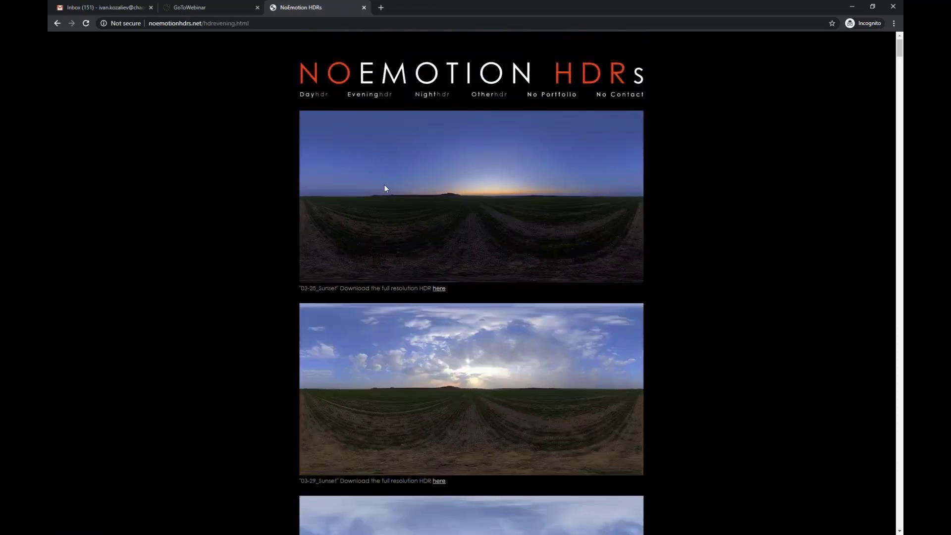
scroll(384, 184, down, 12)
scroll(390, 206, down, 7)
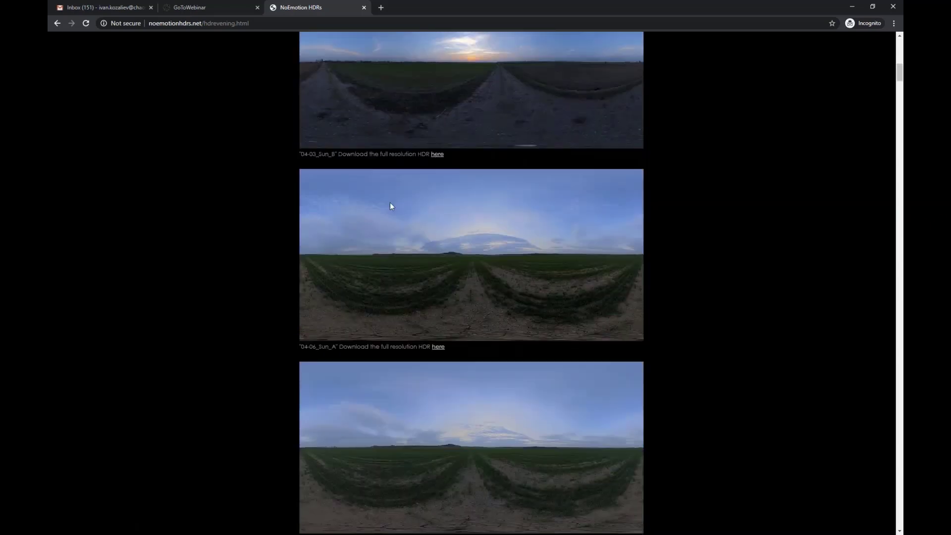
scroll(387, 214, up, 15)
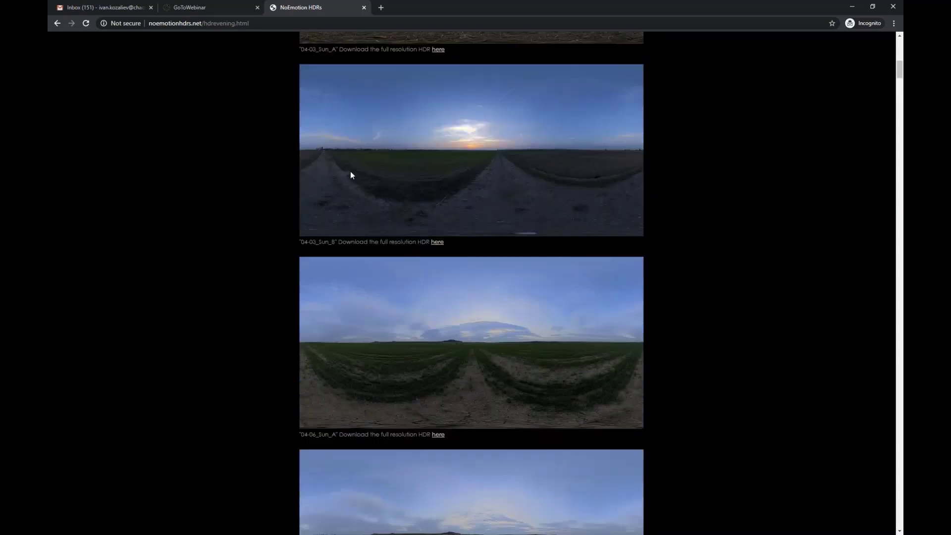
click(314, 96)
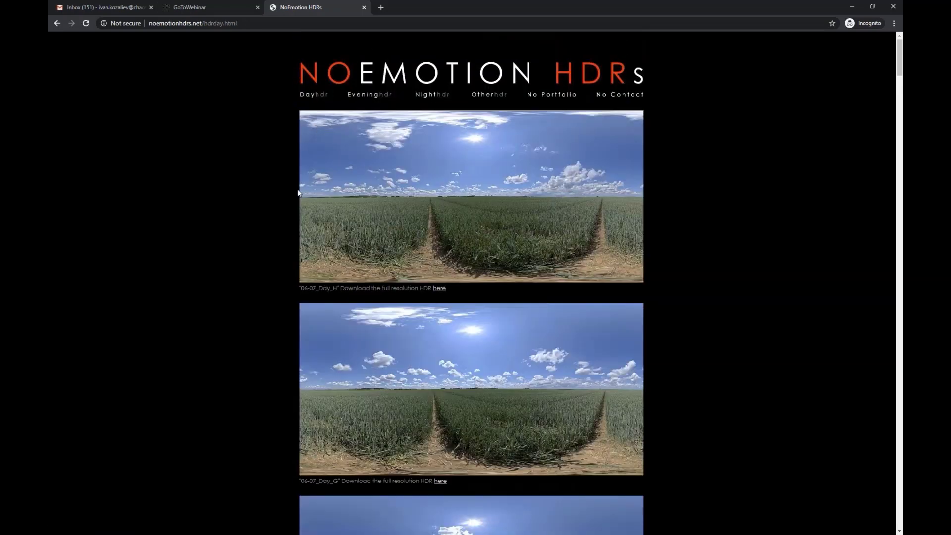
- Browse the HDR sky images in the day collection on the NoEmotion HDRs website
scroll(301, 187, down, 5)
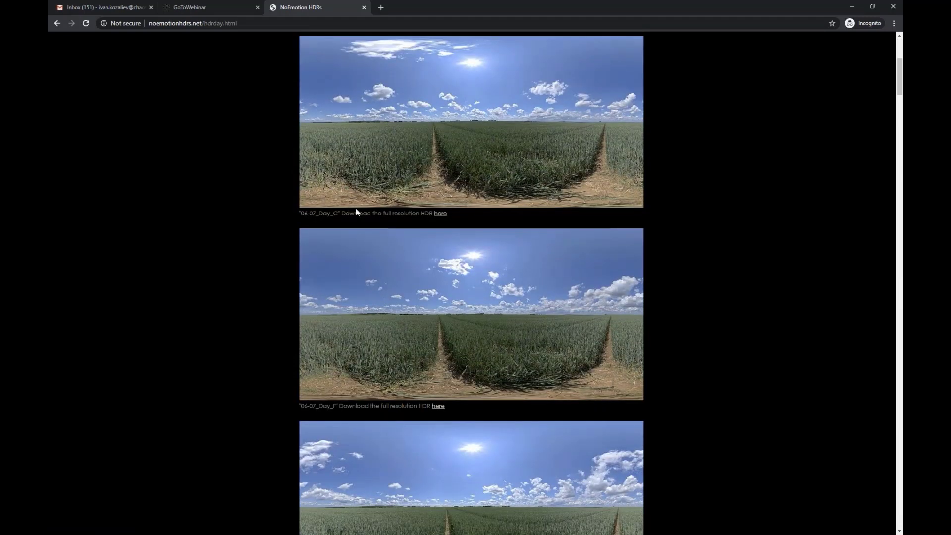
scroll(355, 211, down, 4)
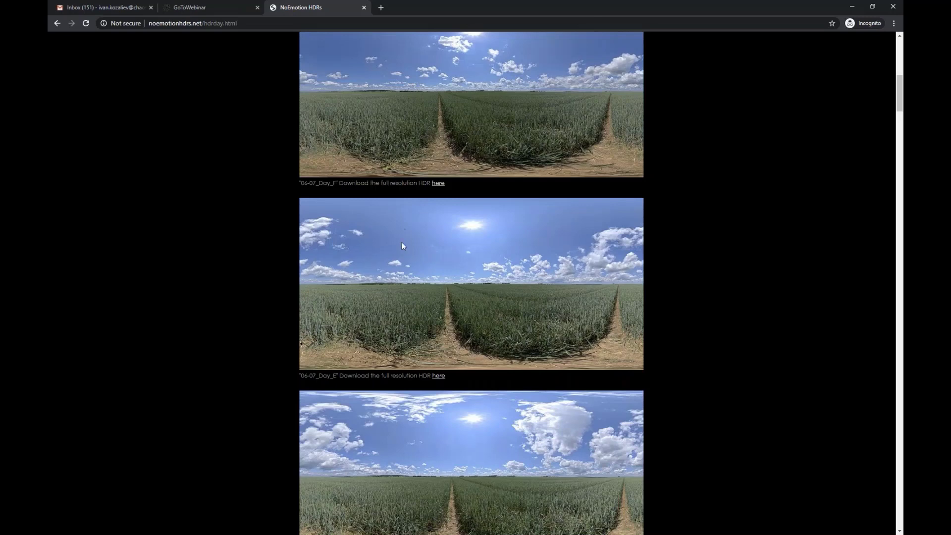
scroll(402, 242, down, 4)
scroll(402, 255, down, 6)
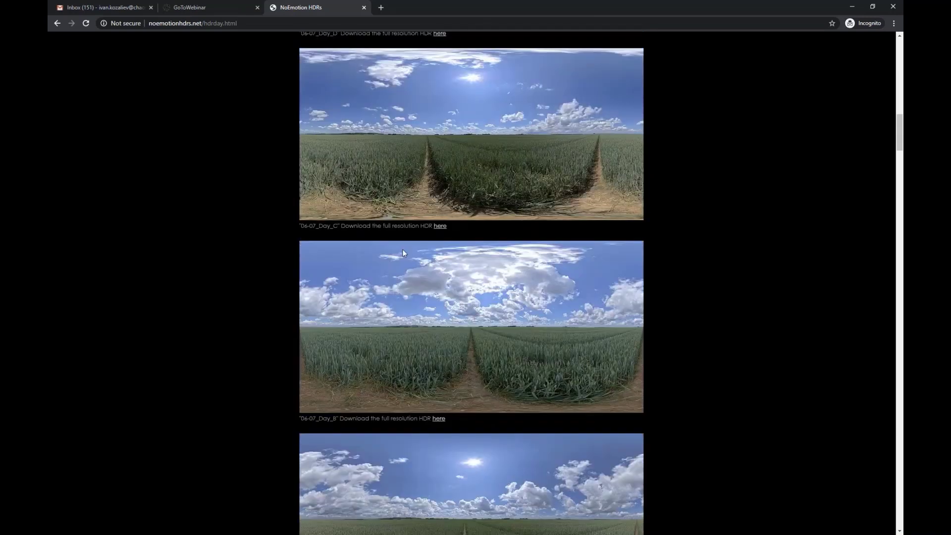
scroll(405, 252, down, 10)
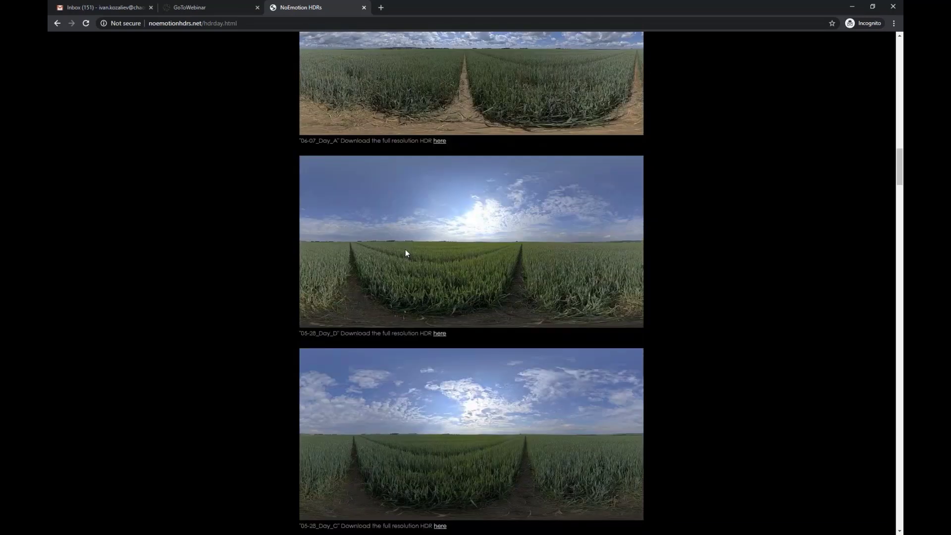
scroll(405, 251, down, 4)
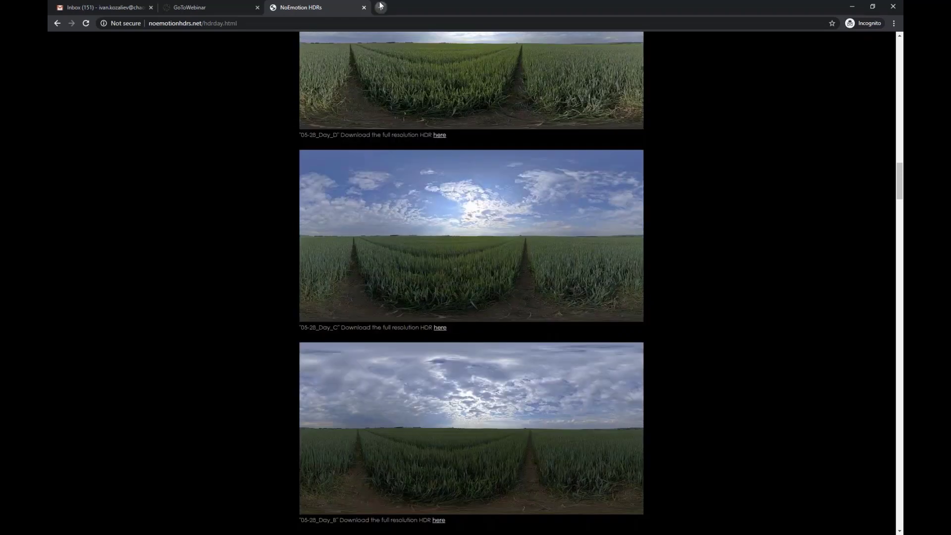
- Search the web for "hdri heaven" in a new browser tab and open the HDRI Haven site's HDRIs library
click(381, 7)
text(hdri)
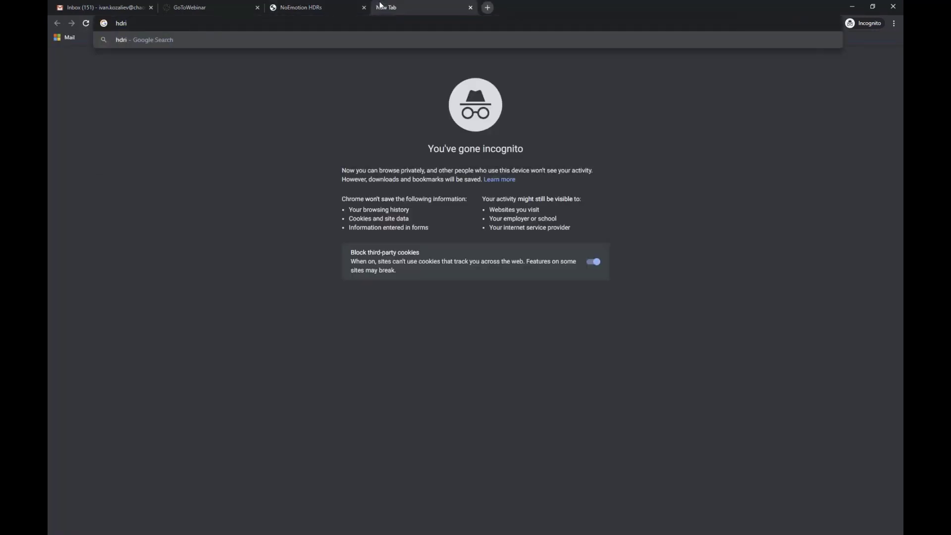
text( heaven)
key(Return)
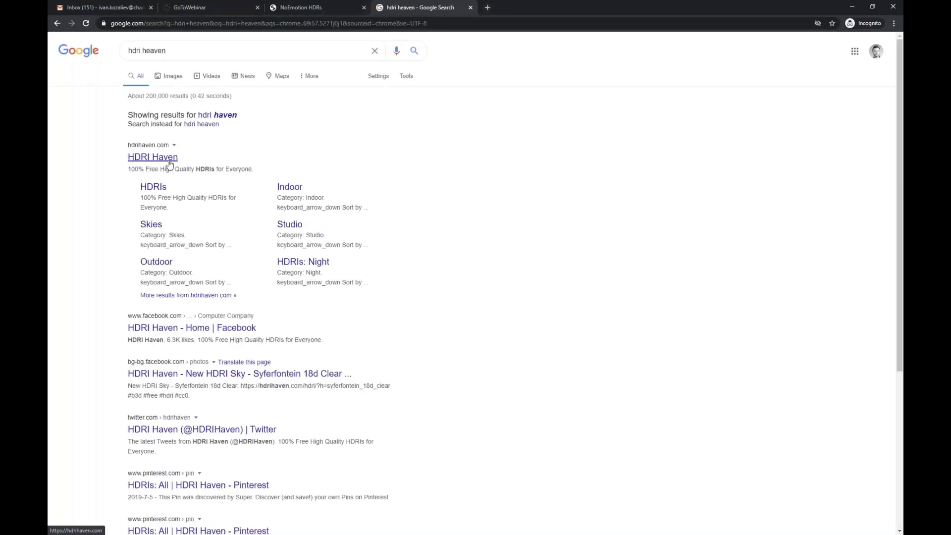
click(146, 158)
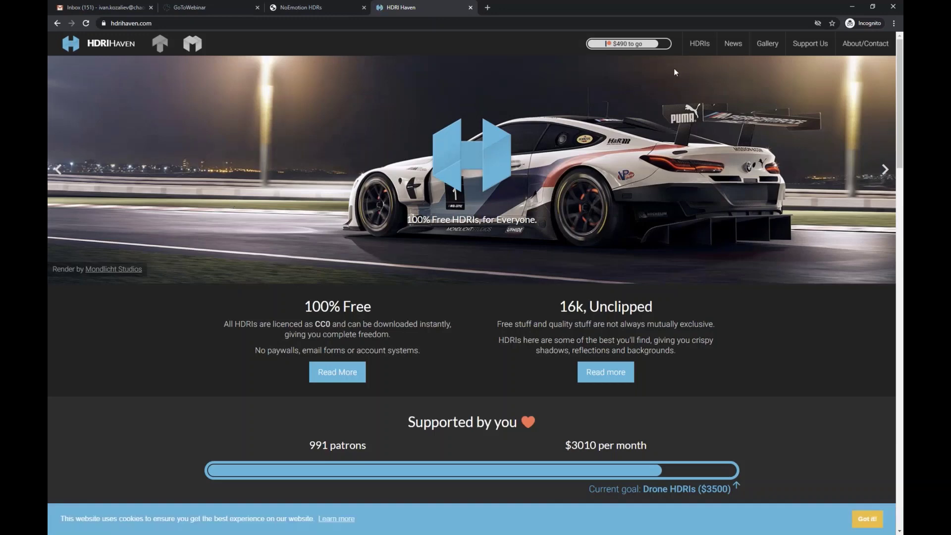
click(700, 48)
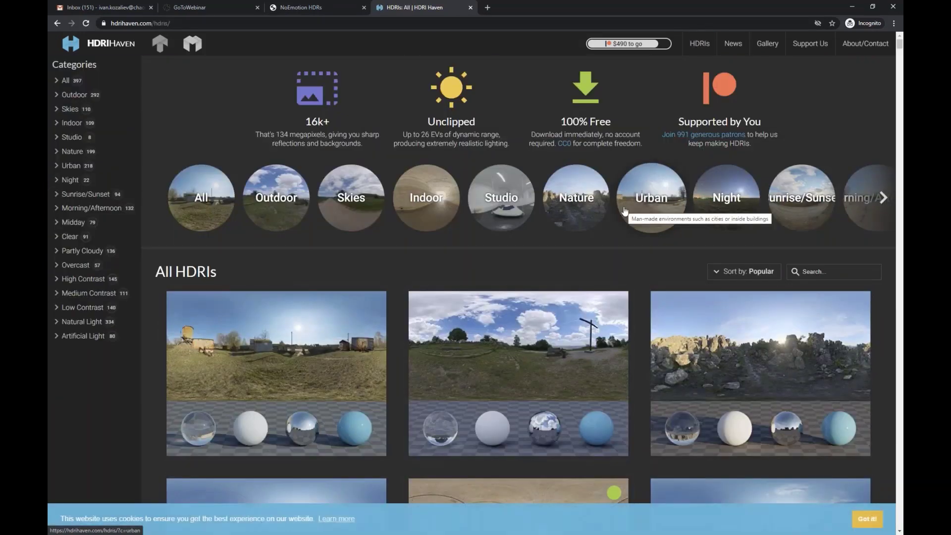
- Browse the thumbnails of all HDRIs on HDRI Haven, sorted by popularity
scroll(623, 212, down, 8)
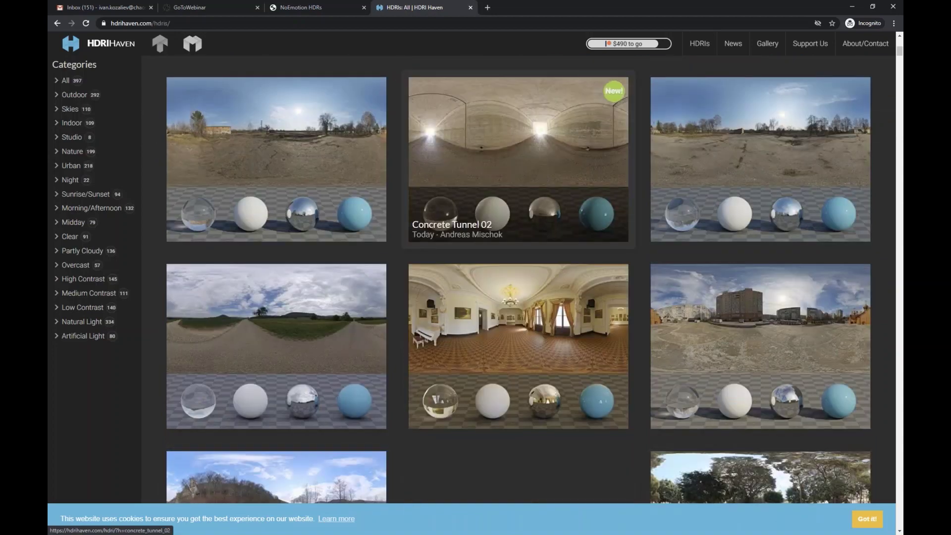
scroll(590, 228, down, 8)
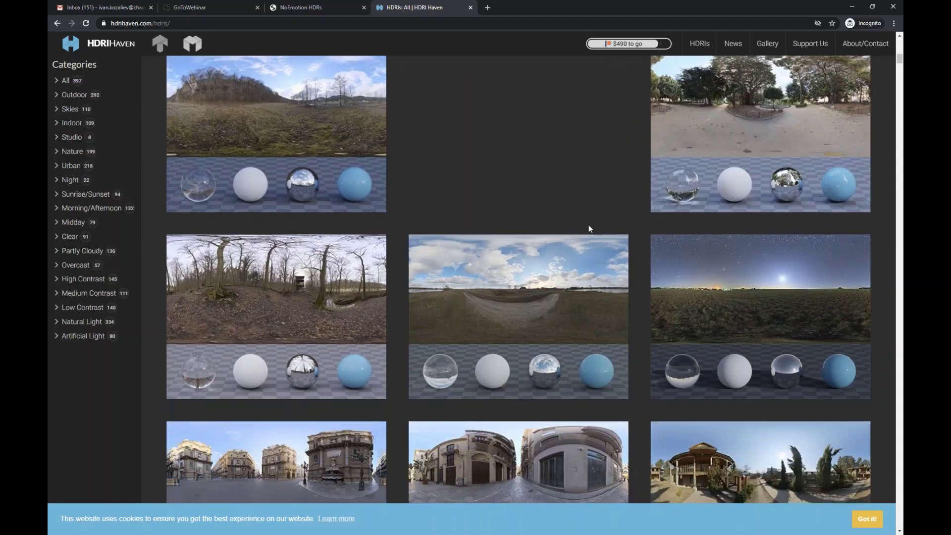
scroll(590, 227, down, 8)
scroll(586, 237, down, 12)
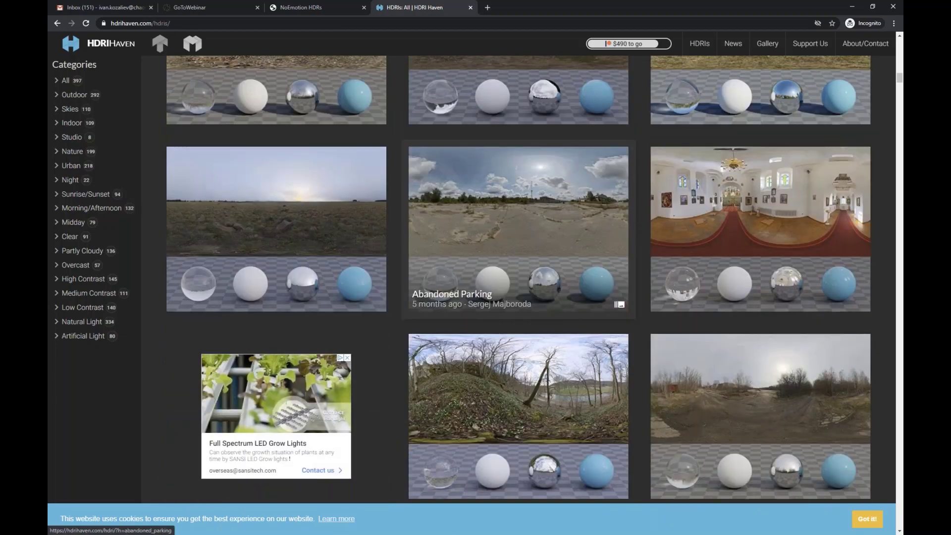
scroll(586, 237, down, 1)
scroll(586, 236, down, 2)
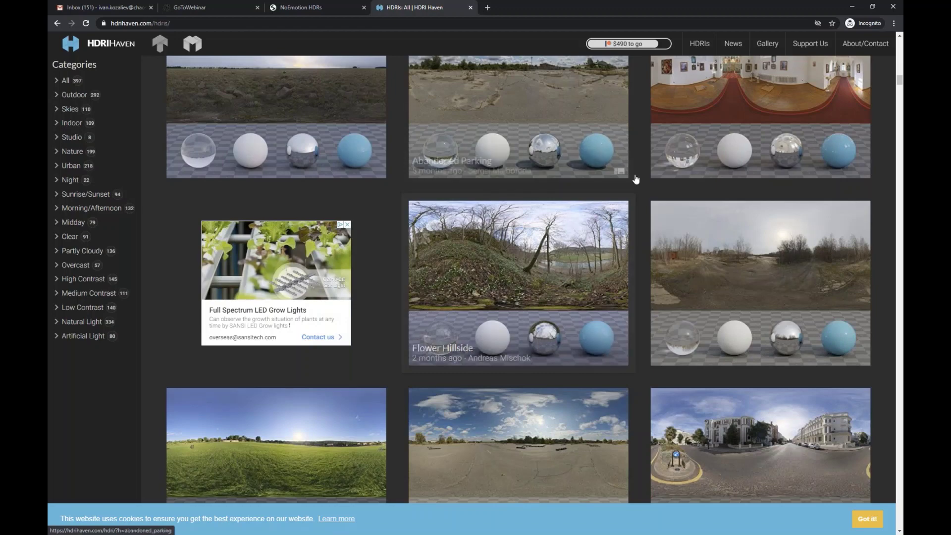
- Switch to Revit, set the V-Ray lighting to Dome Light, and review its light settings before closing them
click(860, 5)
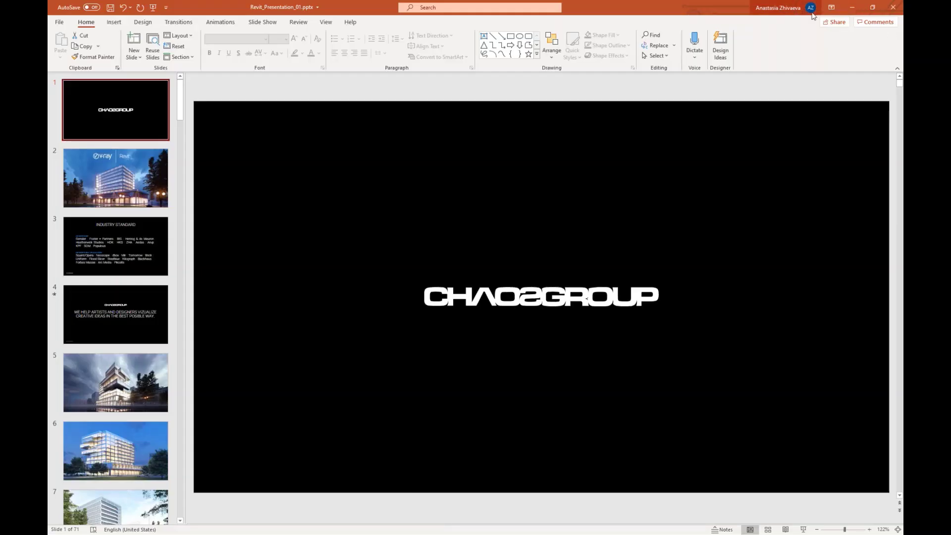
click(859, 5)
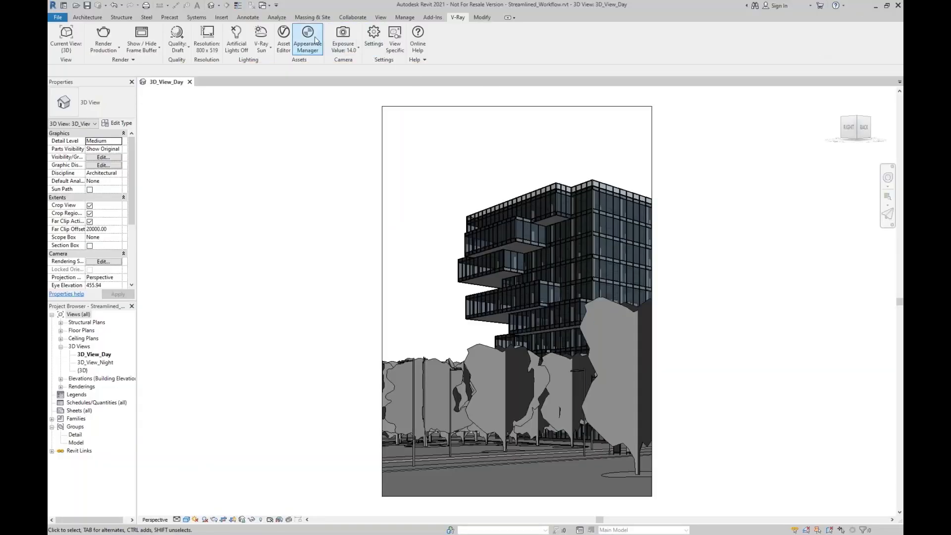
click(262, 46)
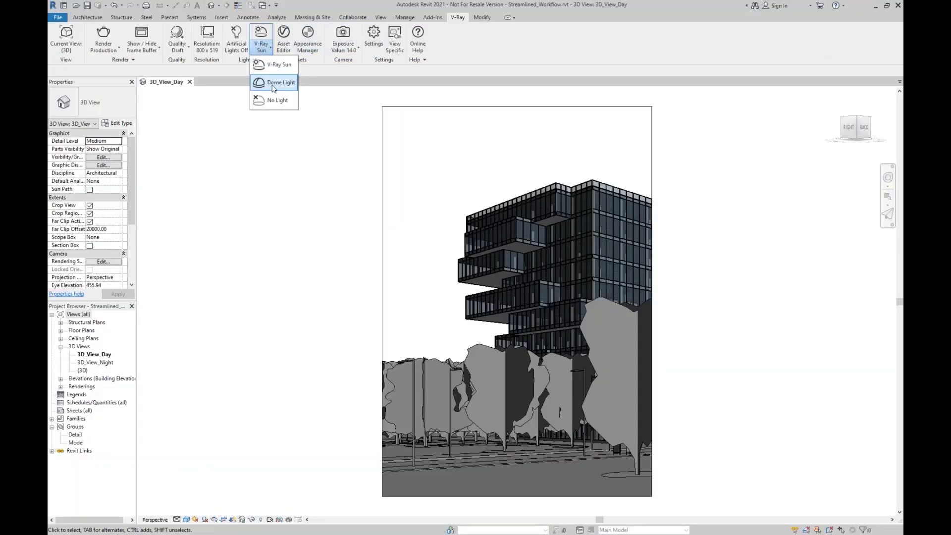
click(274, 88)
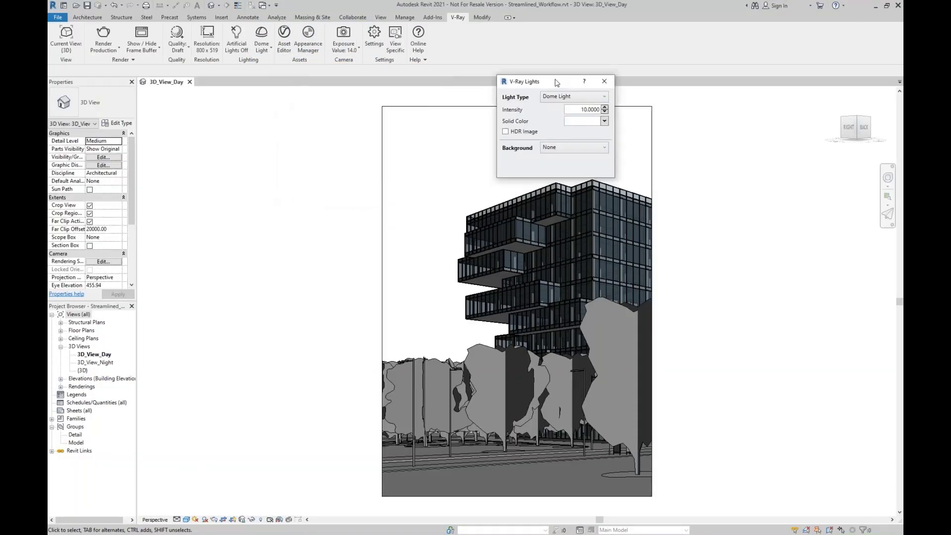
drag(339, 106, 573, 76)
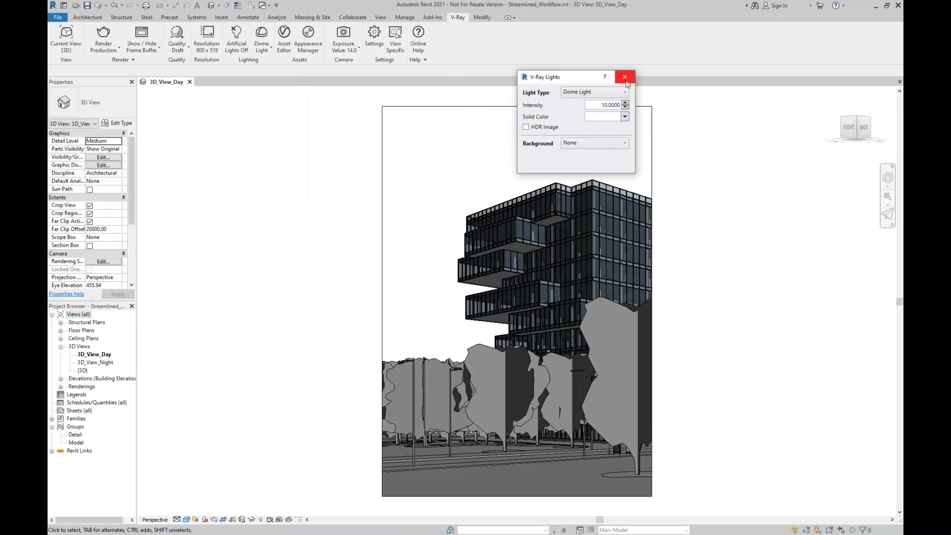
click(625, 77)
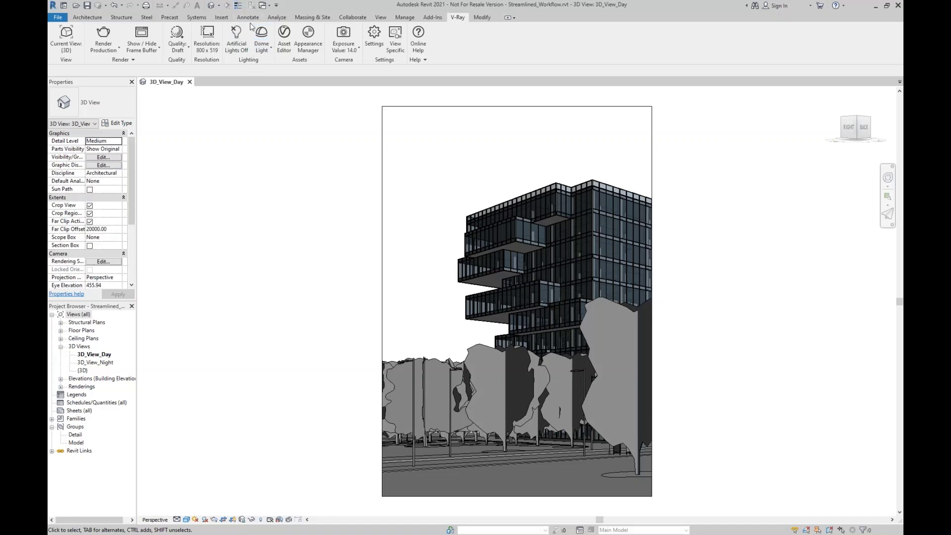
- Open the V-Ray Asset Editor and look at the asset types that can be created, without creating one
click(284, 35)
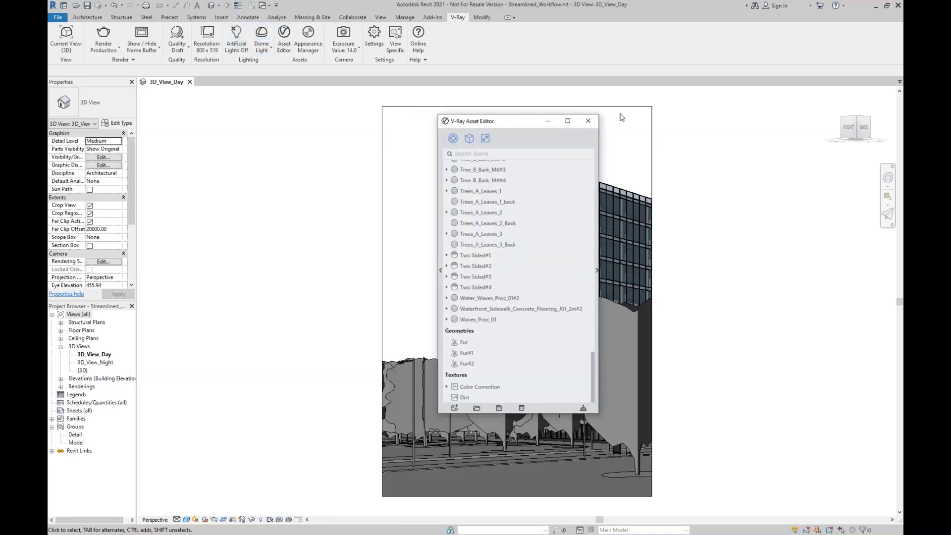
click(649, 371)
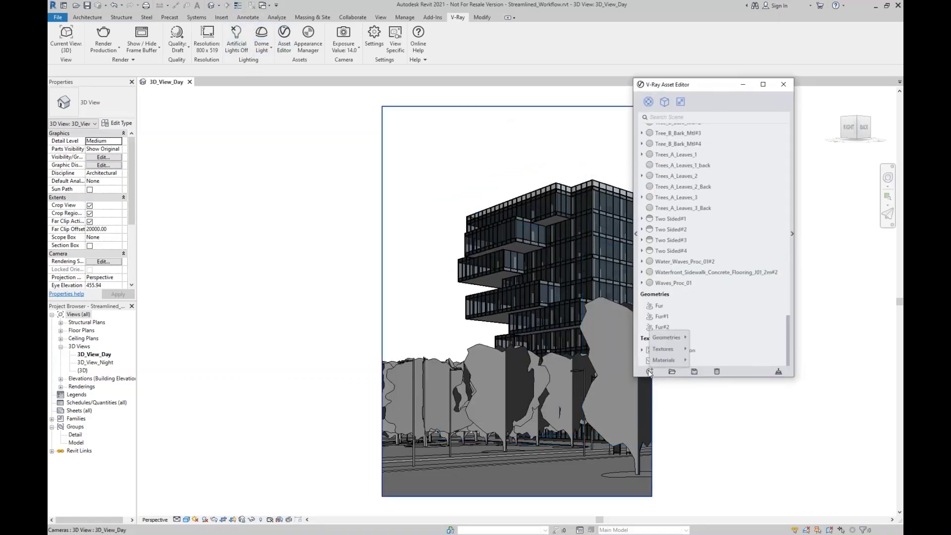
mouse_move(663, 360)
click(740, 378)
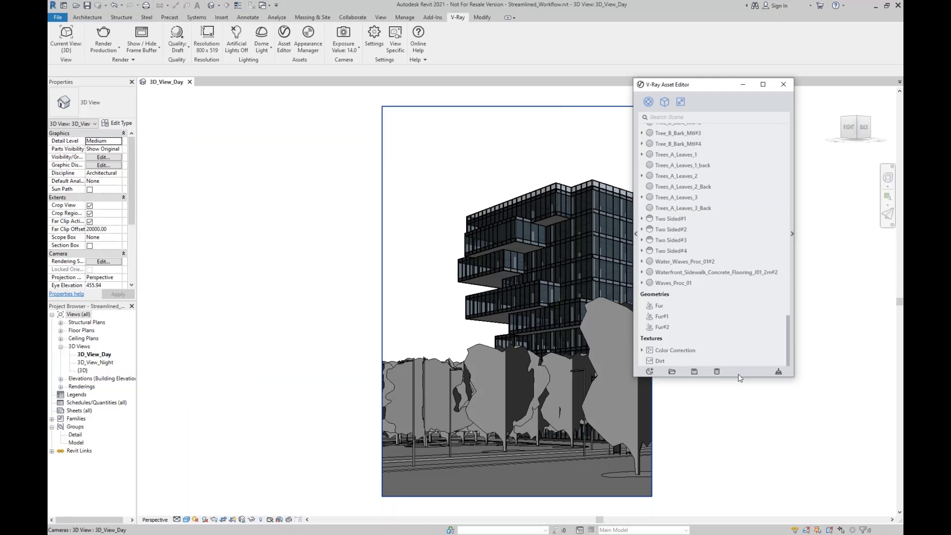
click(693, 382)
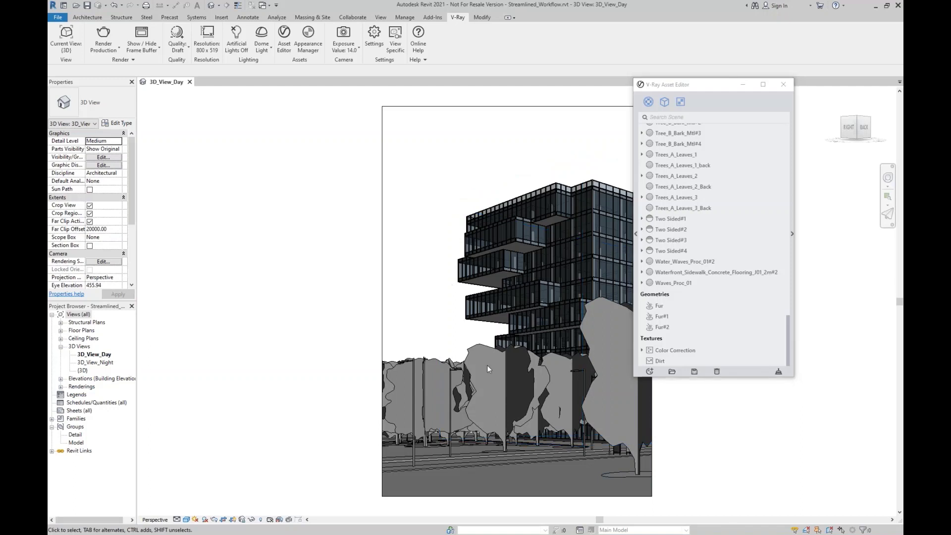
- Select the large foreground tree in the 3D view and pick its planting object in the V-Ray Appearance Manager
click(589, 343)
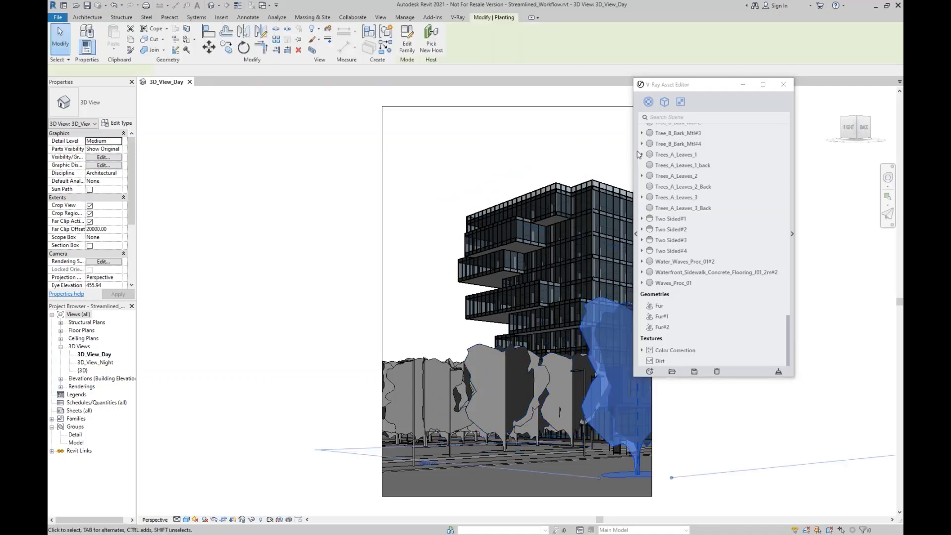
drag(693, 84, 750, 123)
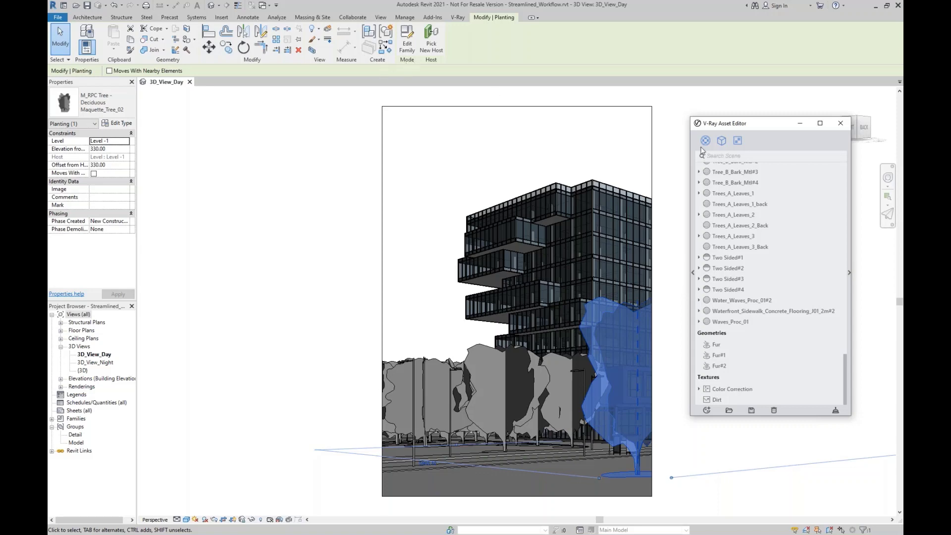
click(457, 17)
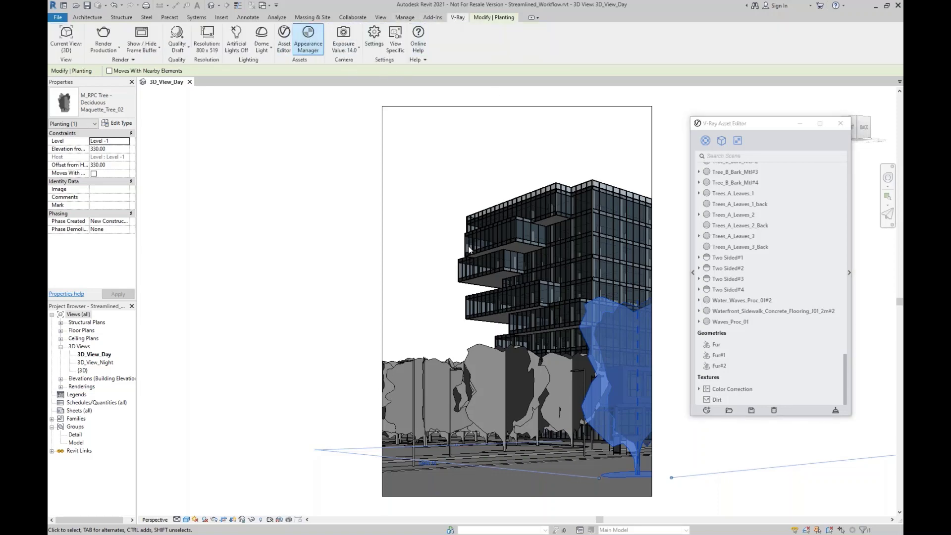
drag(465, 132, 339, 139)
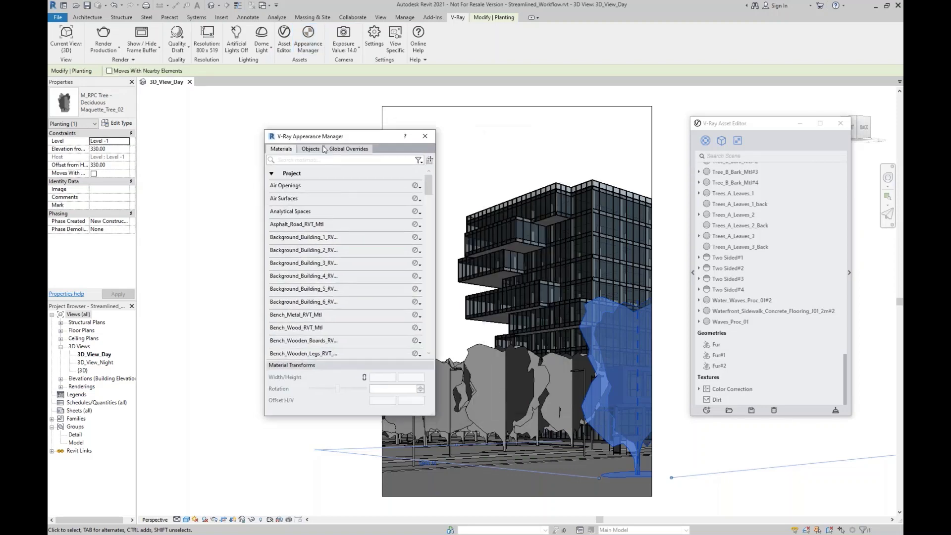
click(320, 149)
click(353, 189)
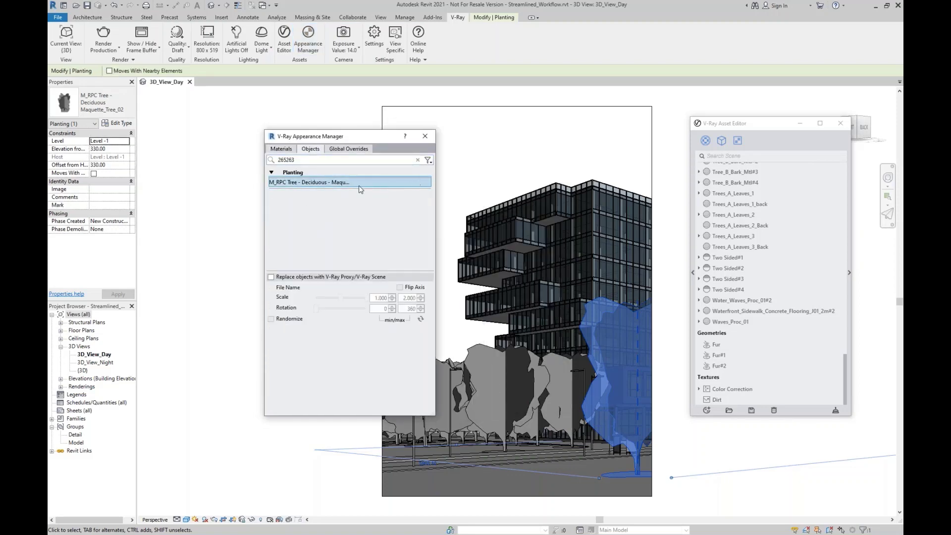
- Replace the selected tree object with the V-Ray proxy AM171_032.vrmesh from the _Assets folder of V-Ray_Next_for_Revit_Update_1
click(271, 278)
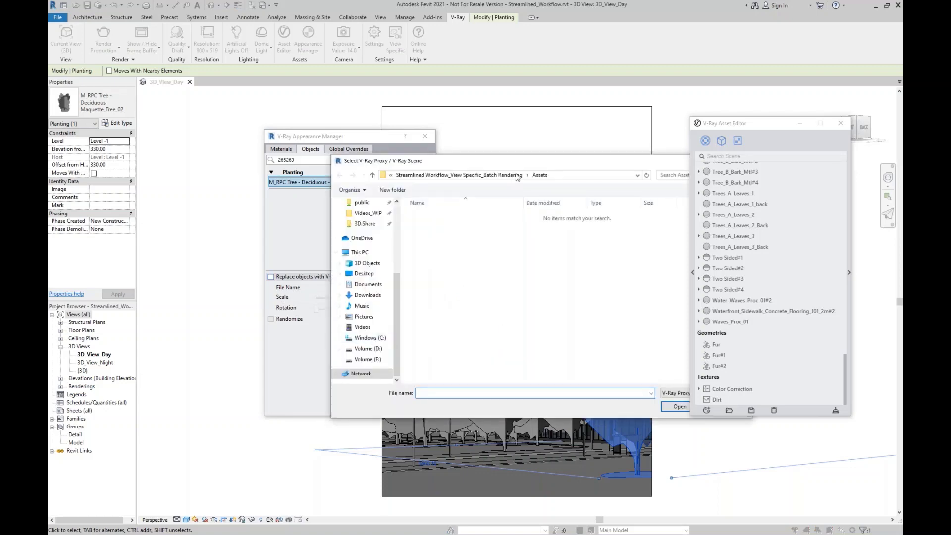
click(423, 175)
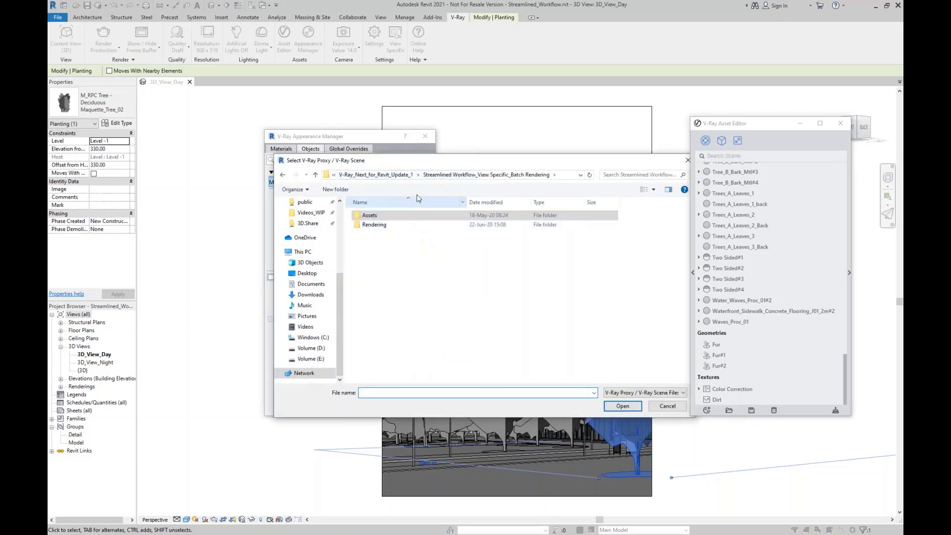
click(401, 176)
double_click(396, 216)
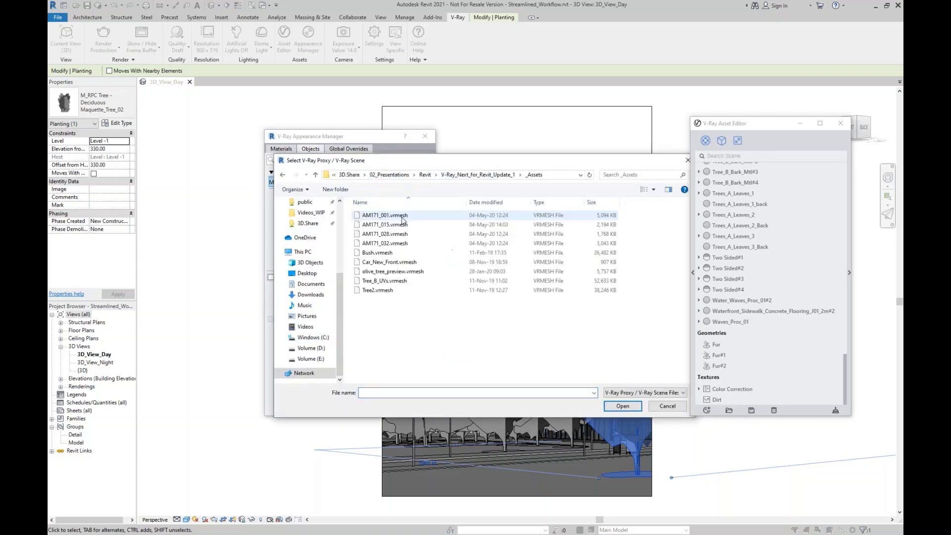
double_click(423, 245)
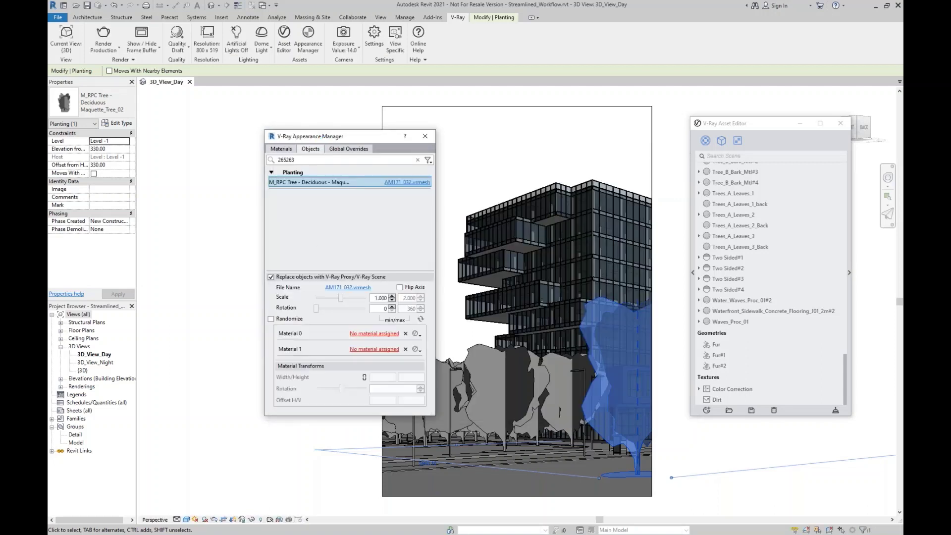
- Look through the V-Ray materials available for the proxy's Material 0 and Material 1 without assigning any
click(415, 334)
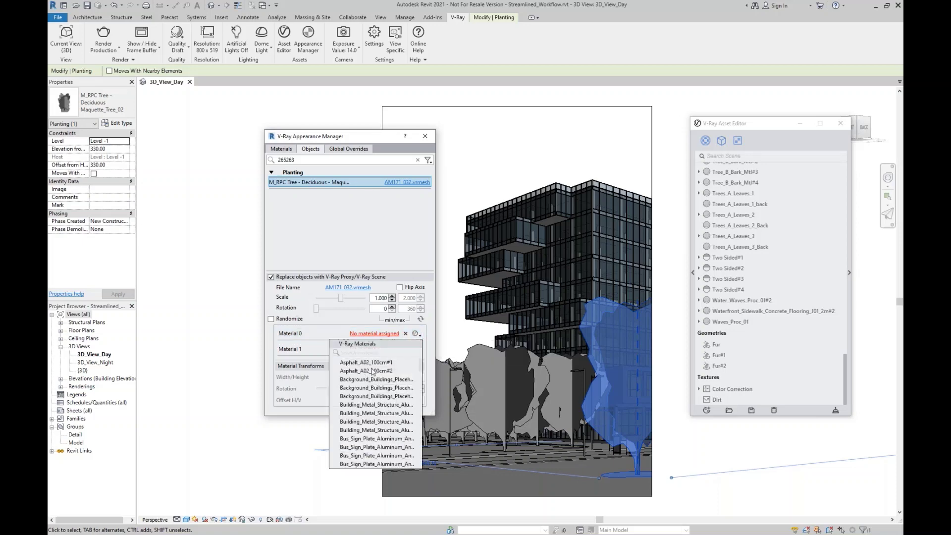
click(307, 371)
click(415, 349)
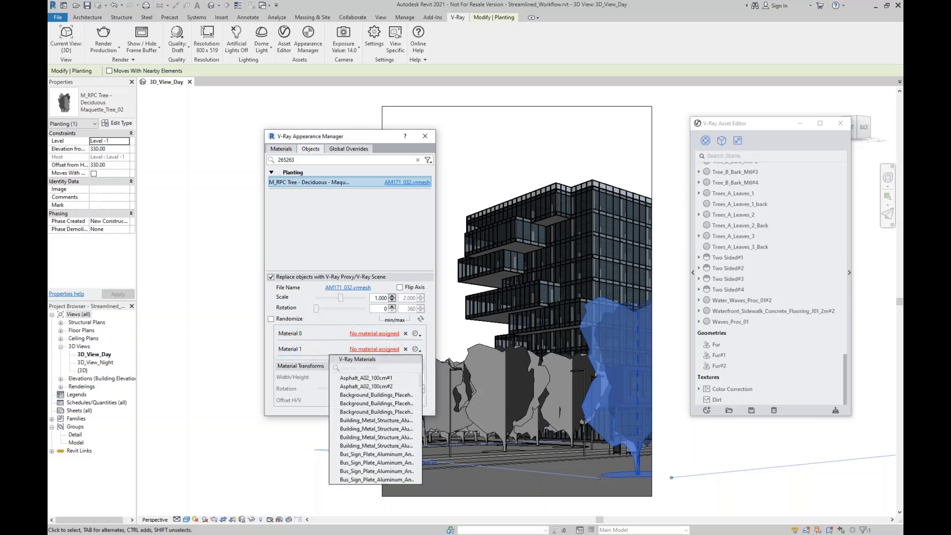
click(301, 385)
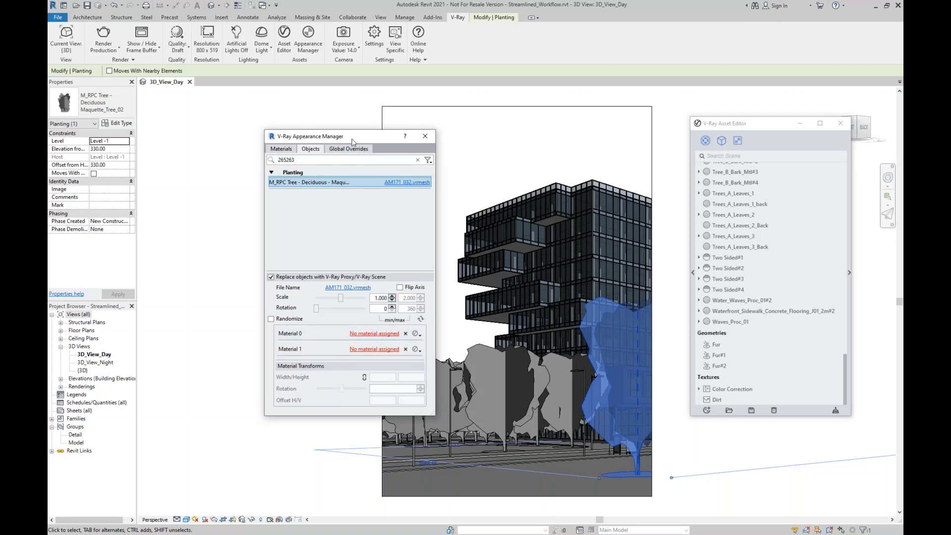
- Switch to the PowerPoint presentation Revit_Presentation_01.pptx and preview the Revit screen video embedded on slide 14
drag(353, 142, 300, 118)
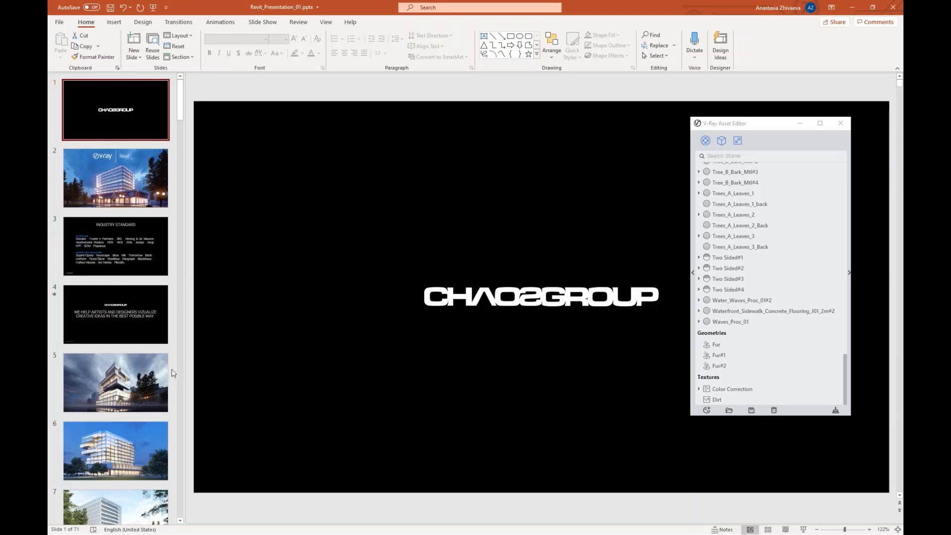
scroll(152, 354, down, 8)
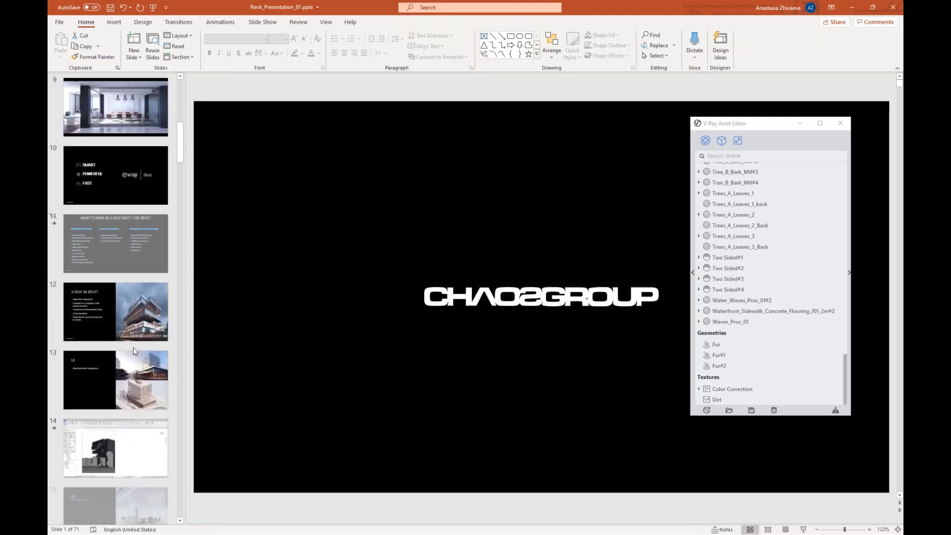
scroll(133, 347, down, 1)
click(106, 394)
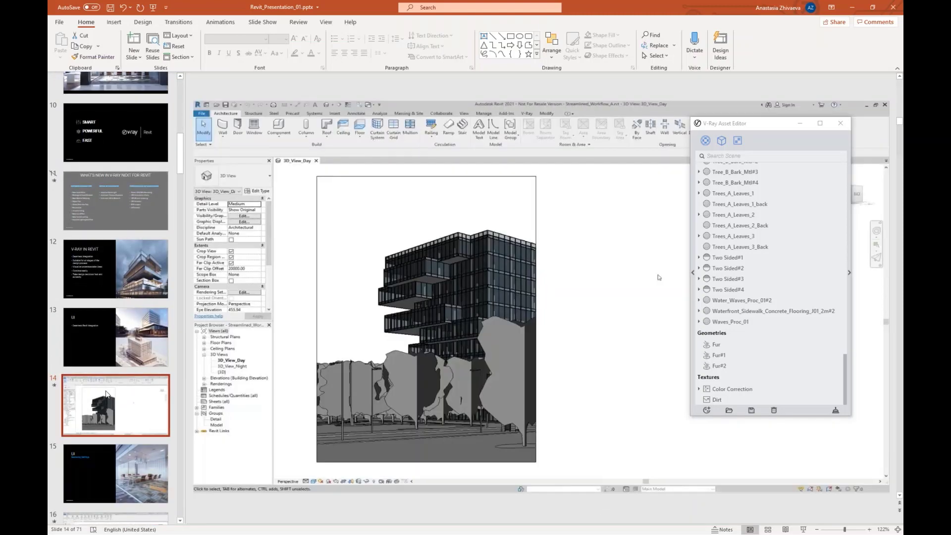
mouse_move(218, 472)
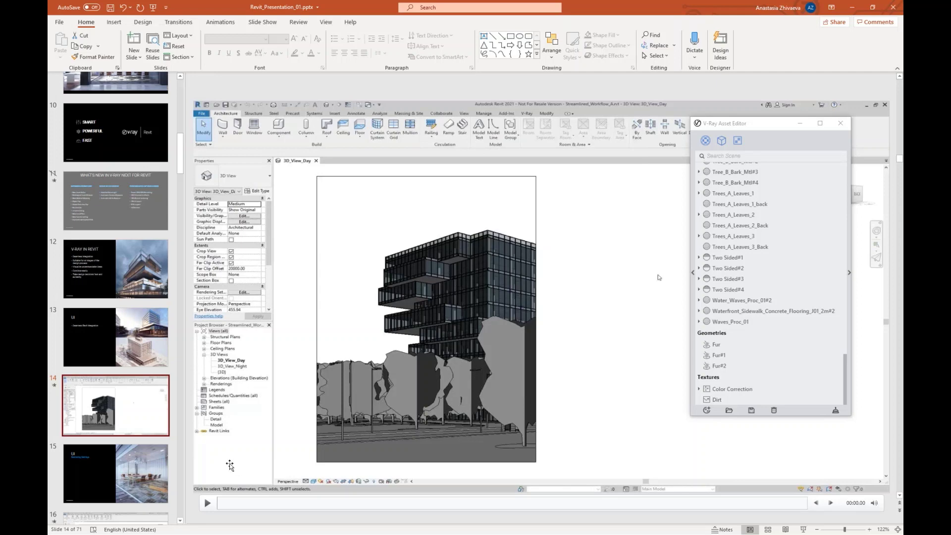
click(215, 503)
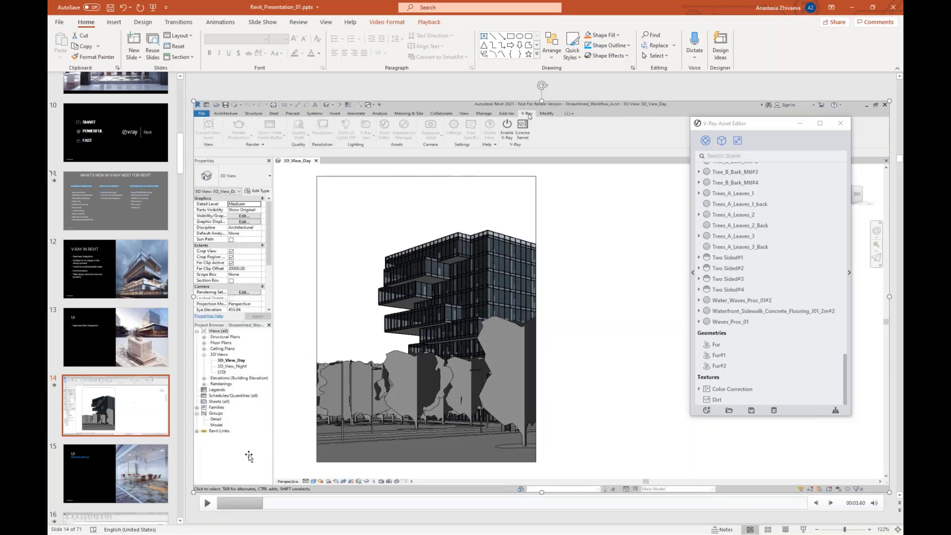
click(205, 504)
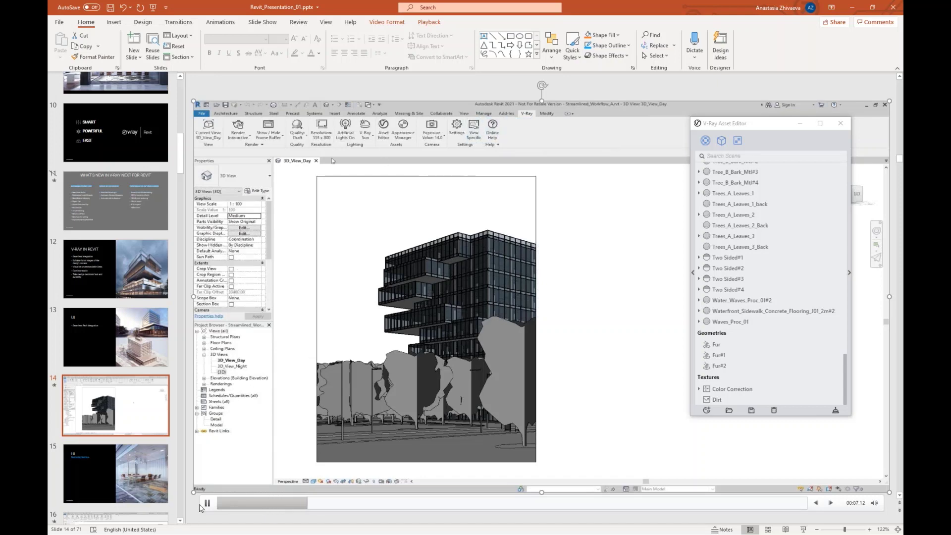
click(106, 399)
scroll(96, 312, up, 8)
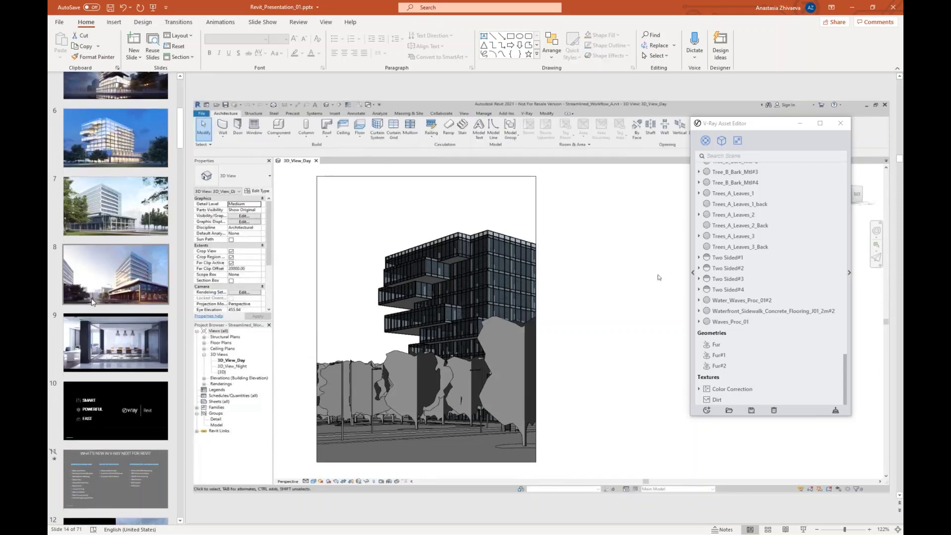
scroll(91, 301, up, 2)
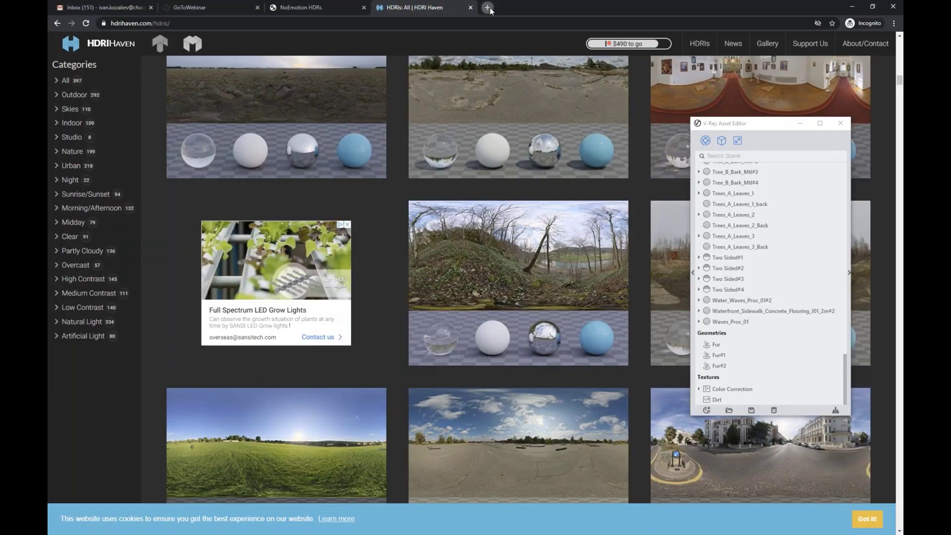
- Switch to the browser, search for chaos docs in a new tab and open the Chaos Group documentation site
click(489, 8)
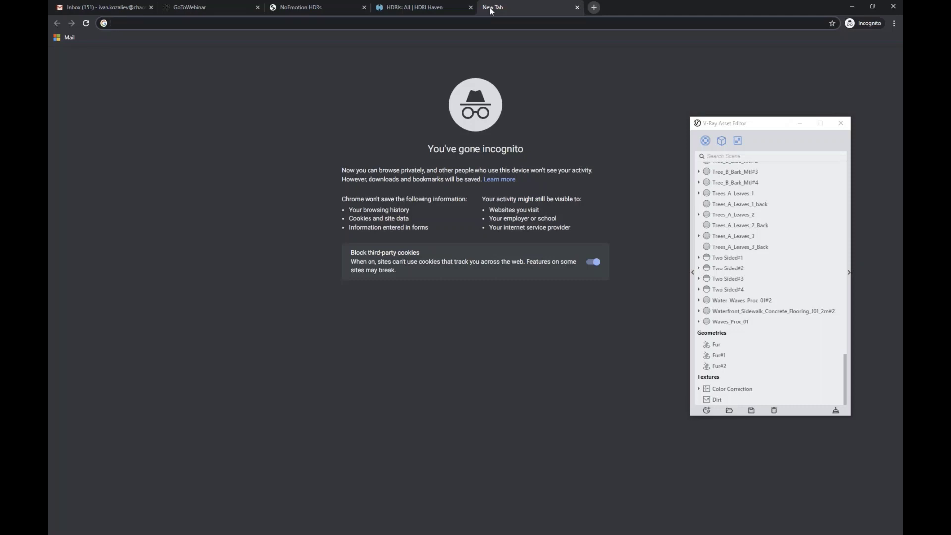
text(chao)
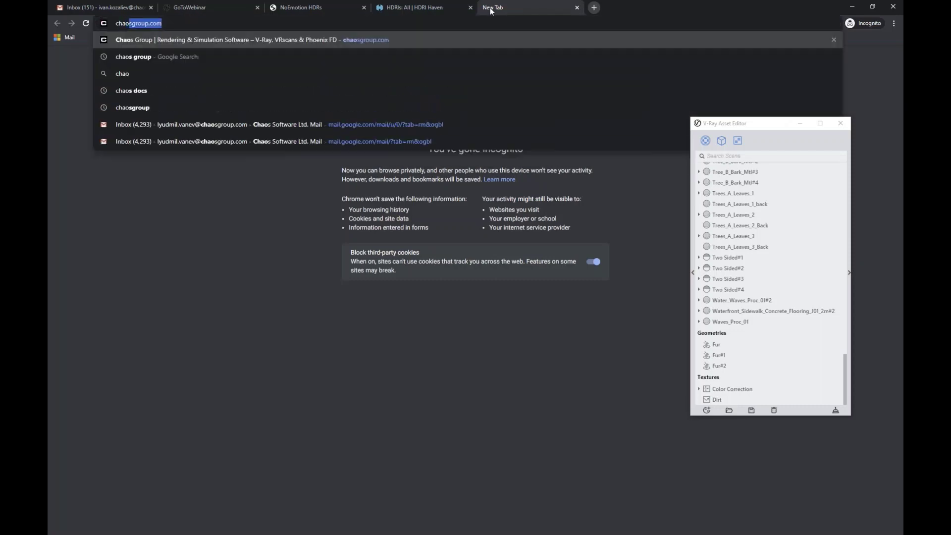
text(s docs)
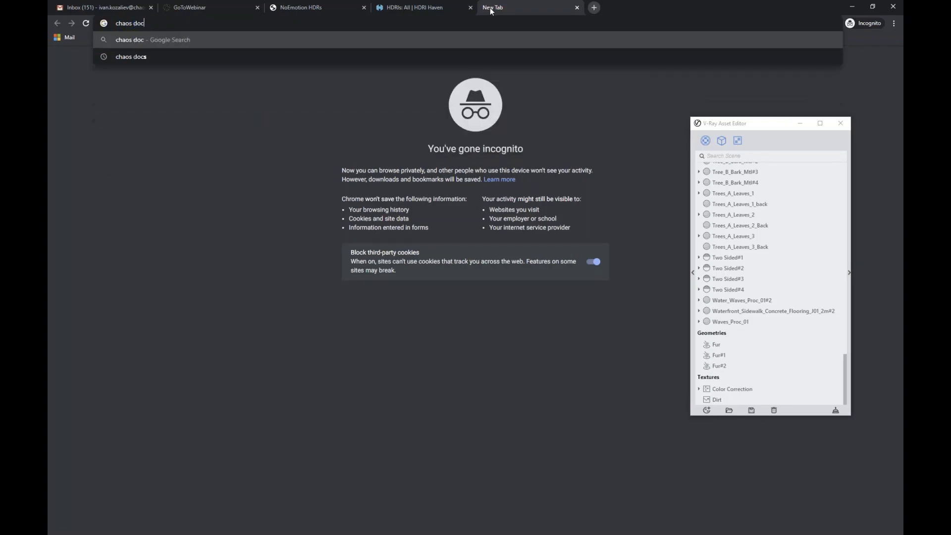
key(Return)
click(213, 124)
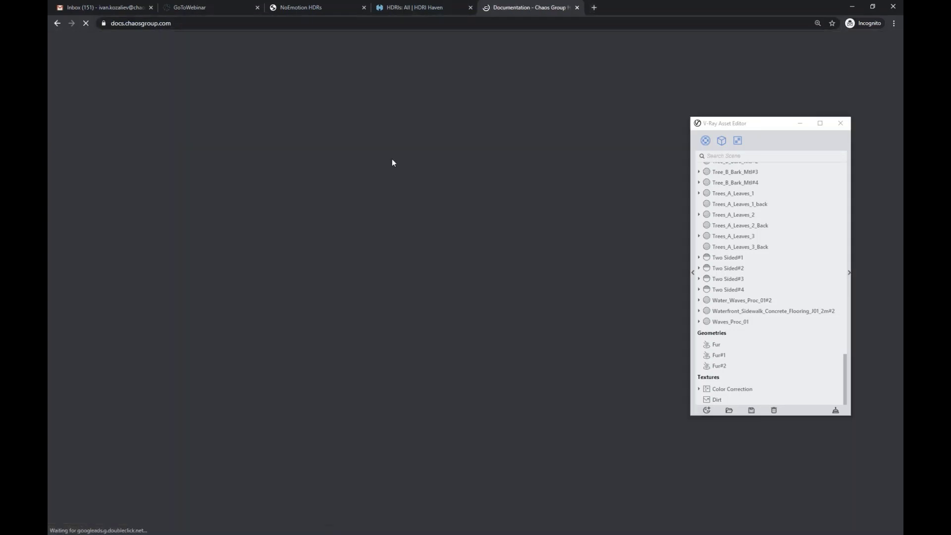
- Open the V-Ray for 3ds Max courseware page from the documentation's Courseware list and move the V-Ray Asset Editor window off the page
scroll(202, 329, down, 12)
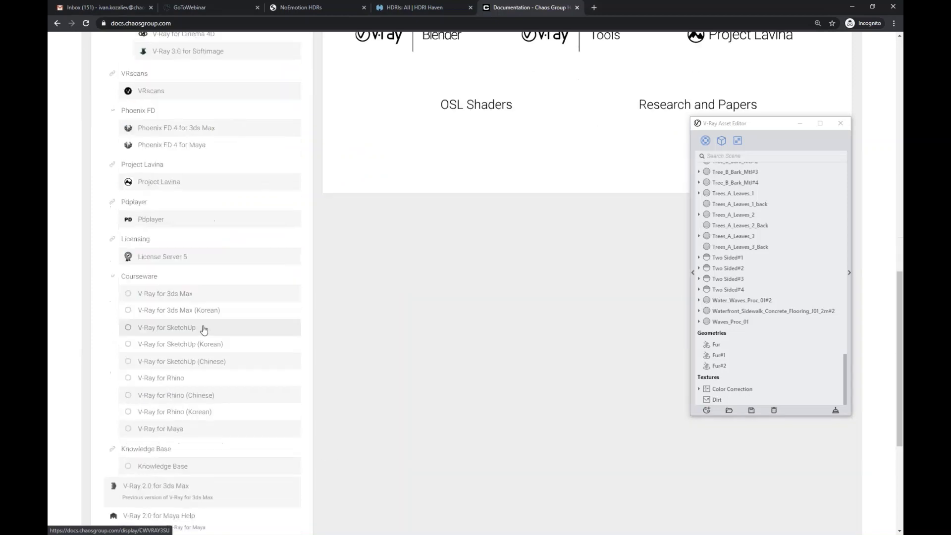
scroll(218, 320, down, 2)
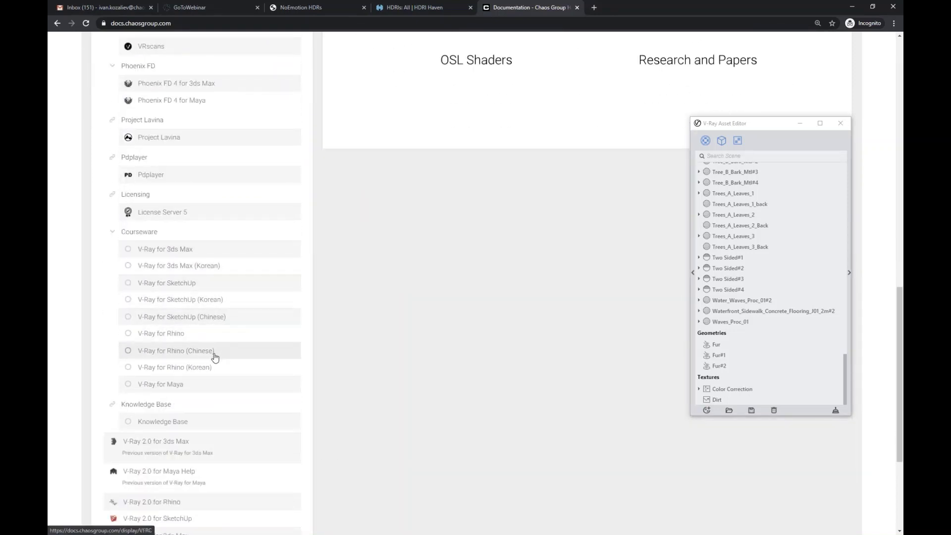
scroll(215, 360, down, 2)
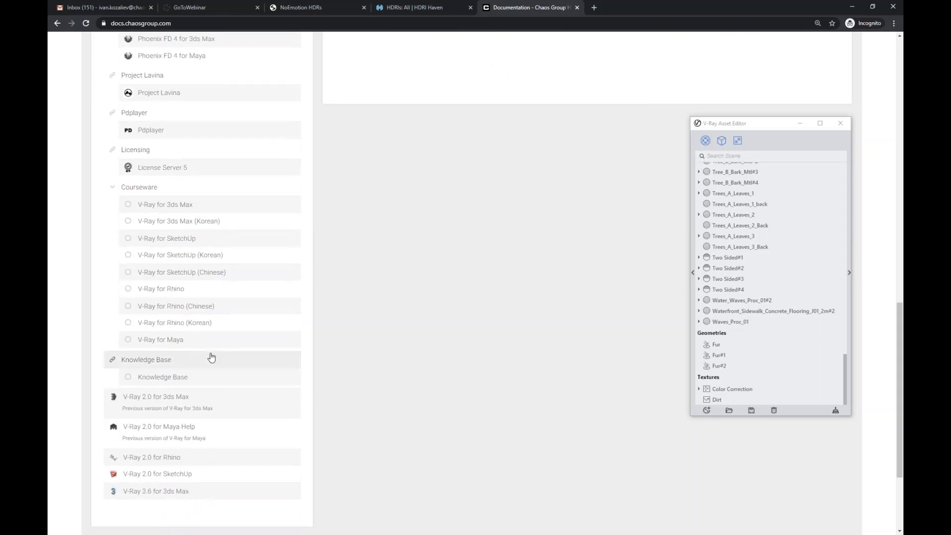
scroll(215, 288, up, 2)
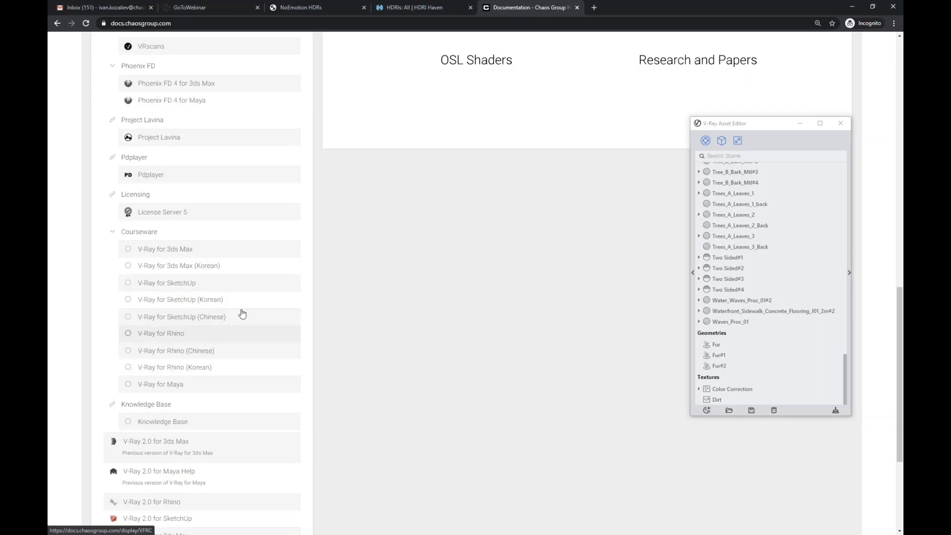
click(261, 249)
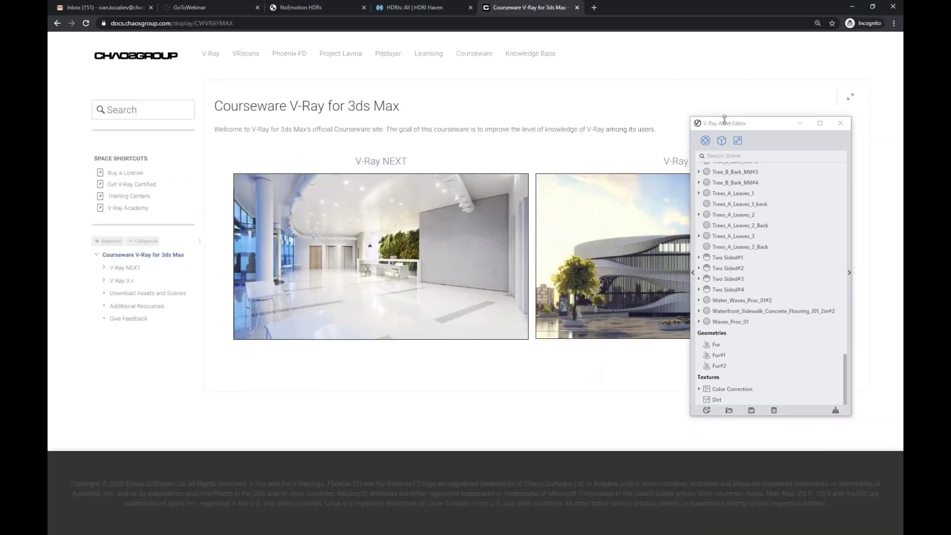
drag(724, 120, 948, 119)
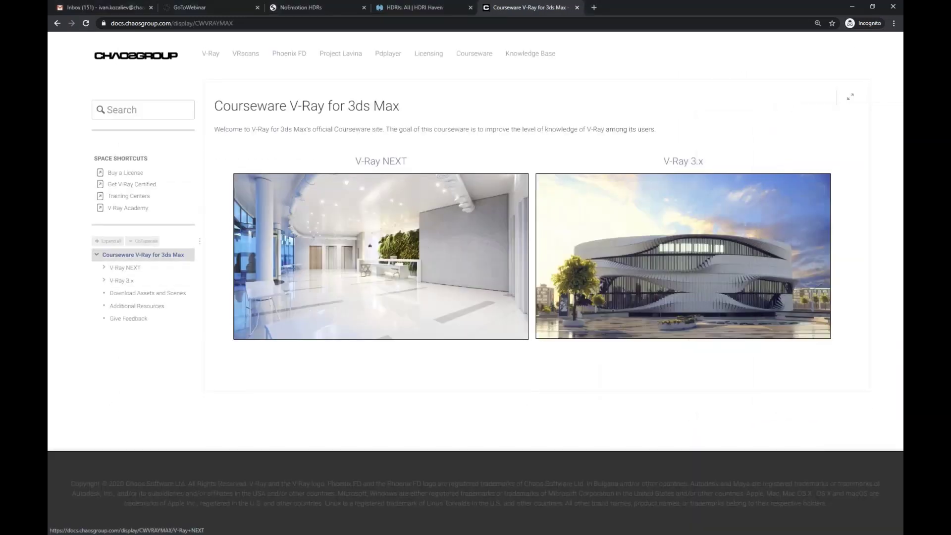
- Search Google in a new tab for tree geometry, refine the query to tree geometry 3d model, and look over the results
click(596, 6)
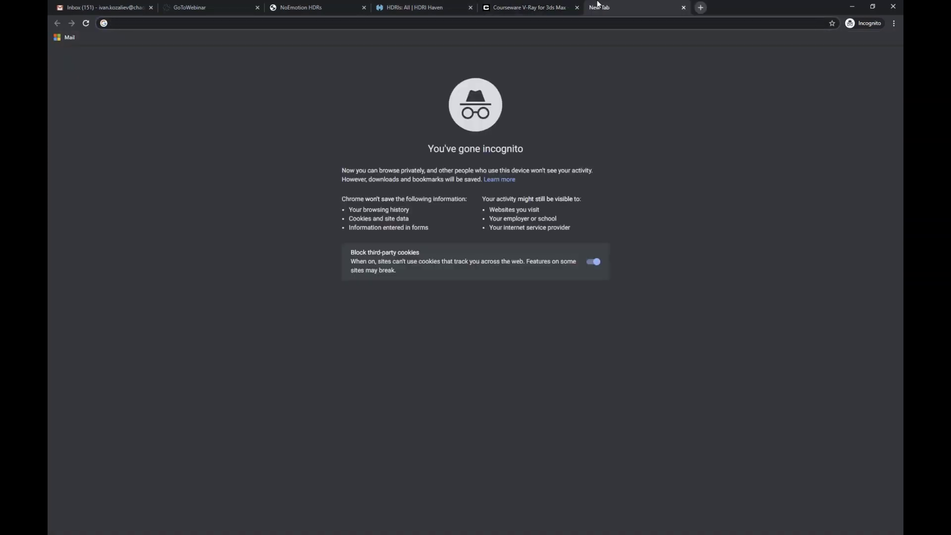
text(tree )
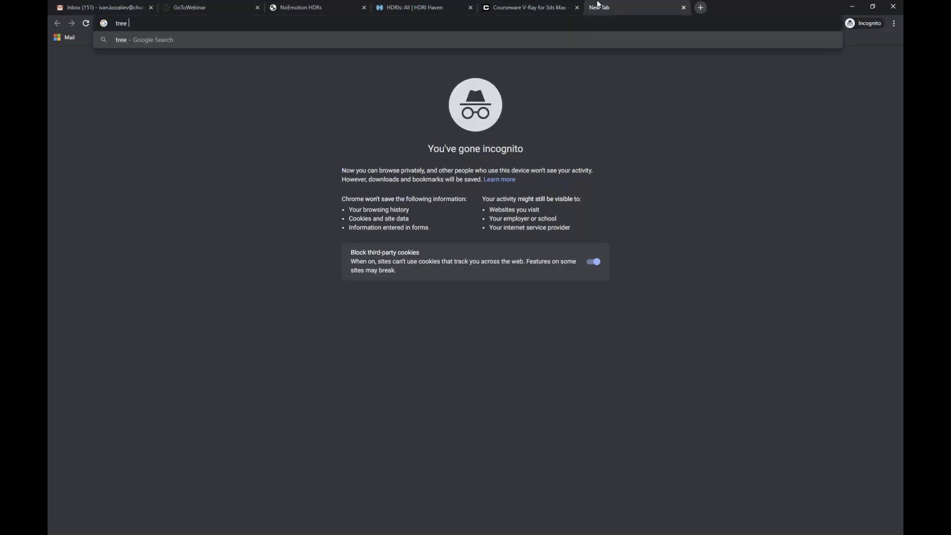
text(geometry)
key(Return)
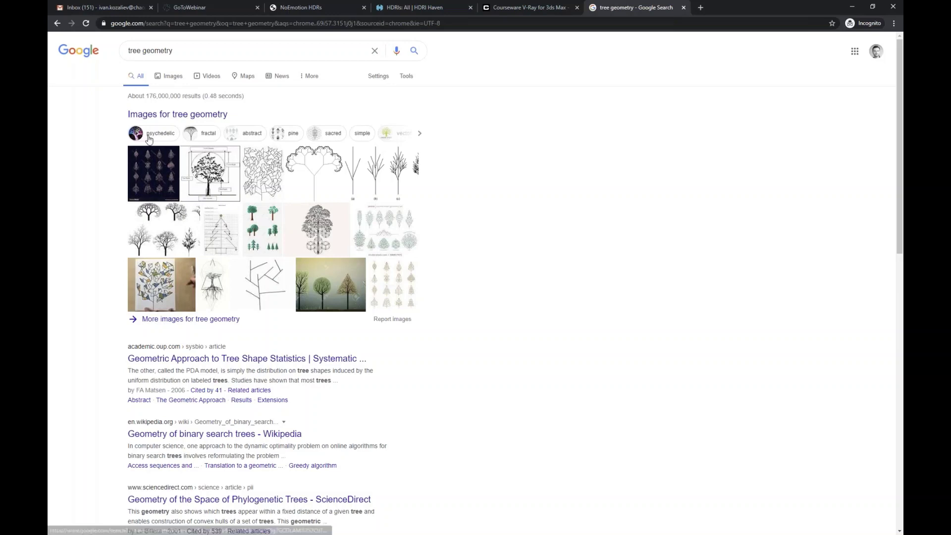
click(195, 53)
text(3d )
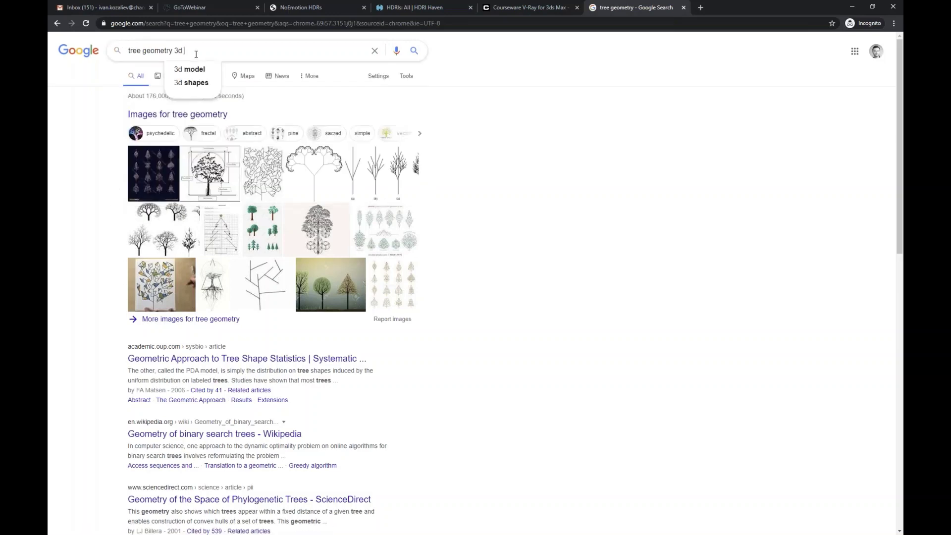
text(model)
key(Return)
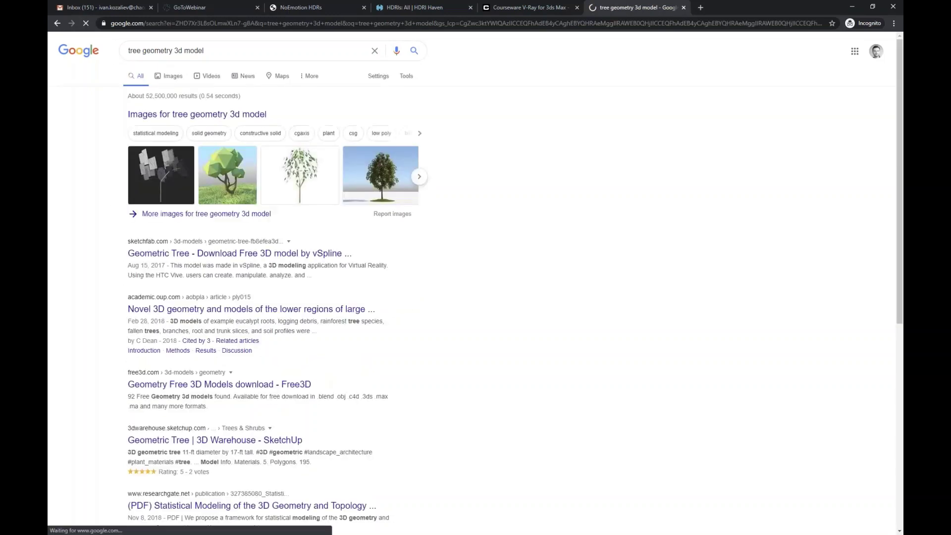
scroll(245, 181, down, 4)
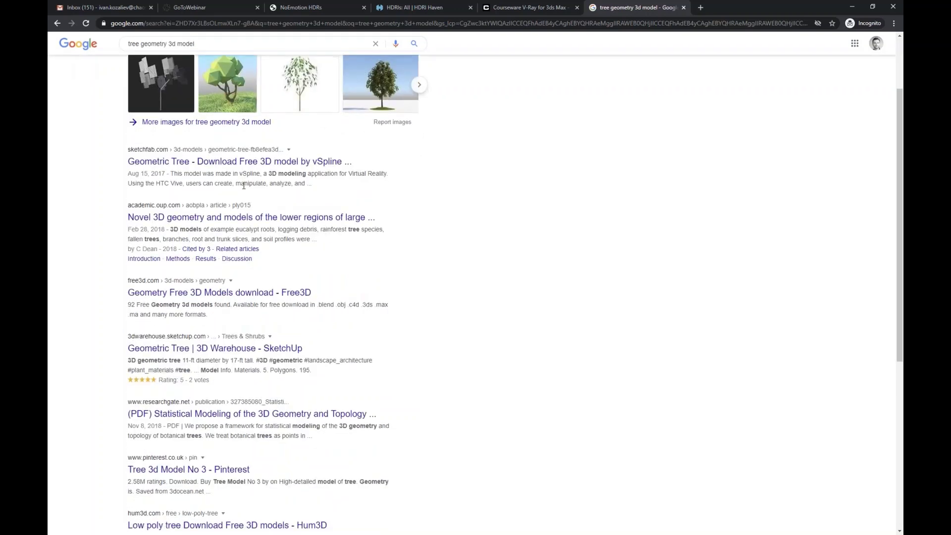
scroll(220, 198, up, 5)
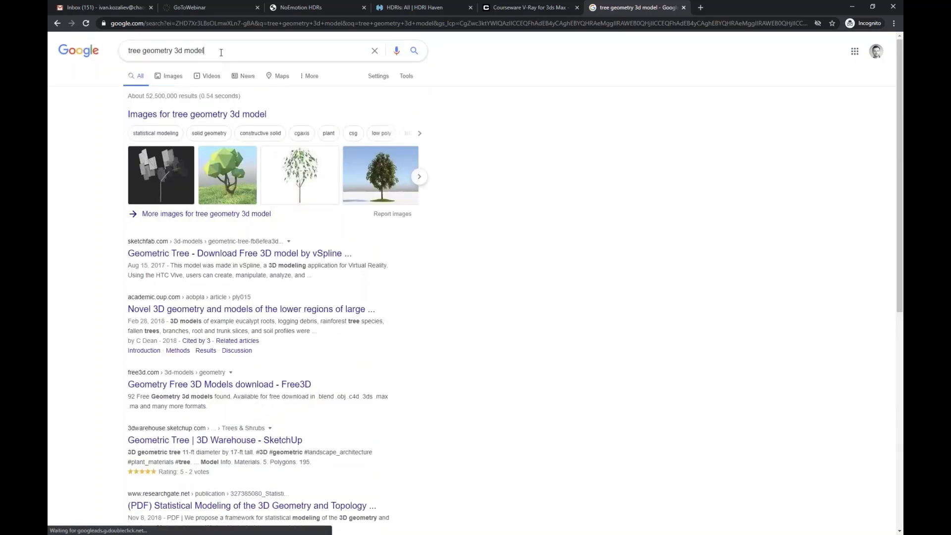
- Replace the Google query with evermotion, open the Evermotion shop and accept its information clause
double_click(193, 51)
key(BackSpace)
key(BackSpace)
key(BackSpace)
key(BackSpace)
key(BackSpace)
key(BackSpace)
key(BackSpace)
key(BackSpace)
key(BackSpace)
key(BackSpace)
key(BackSpace)
key(BackSpace)
key(BackSpace)
key(BackSpace)
key(BackSpace)
key(BackSpace)
key(BackSpace)
key(BackSpace)
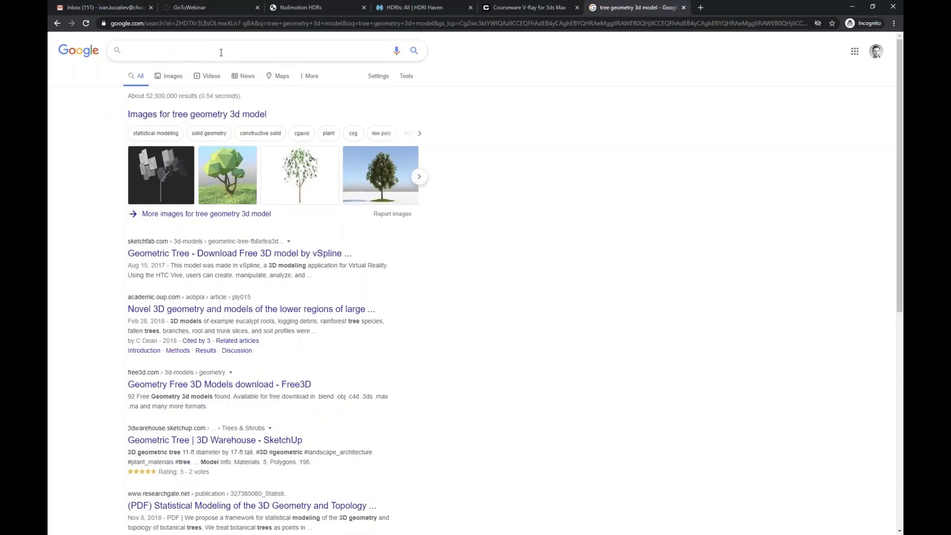
text(evermotion)
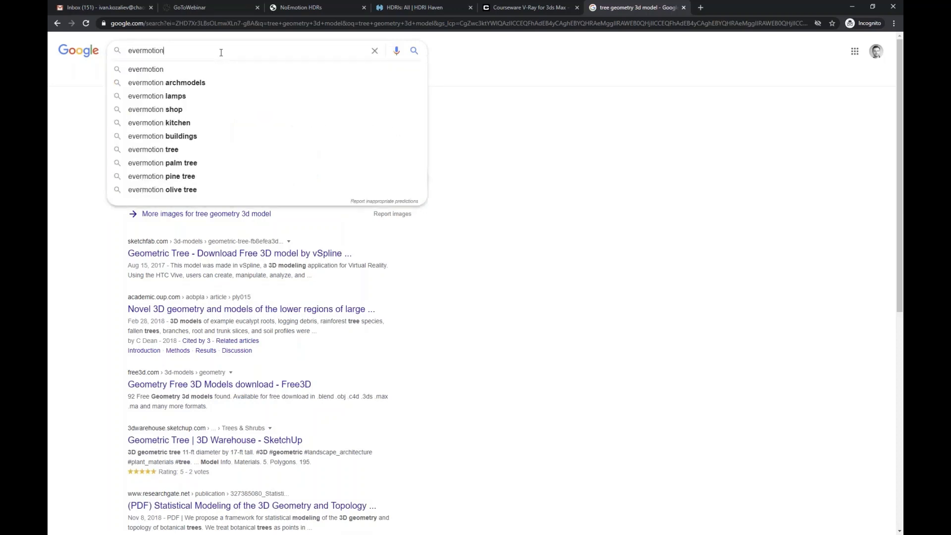
key(Return)
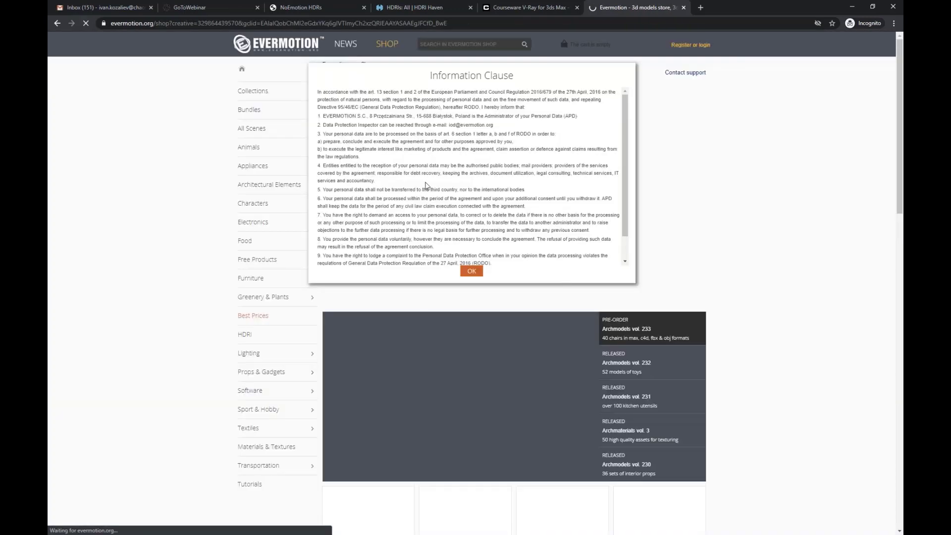
click(471, 272)
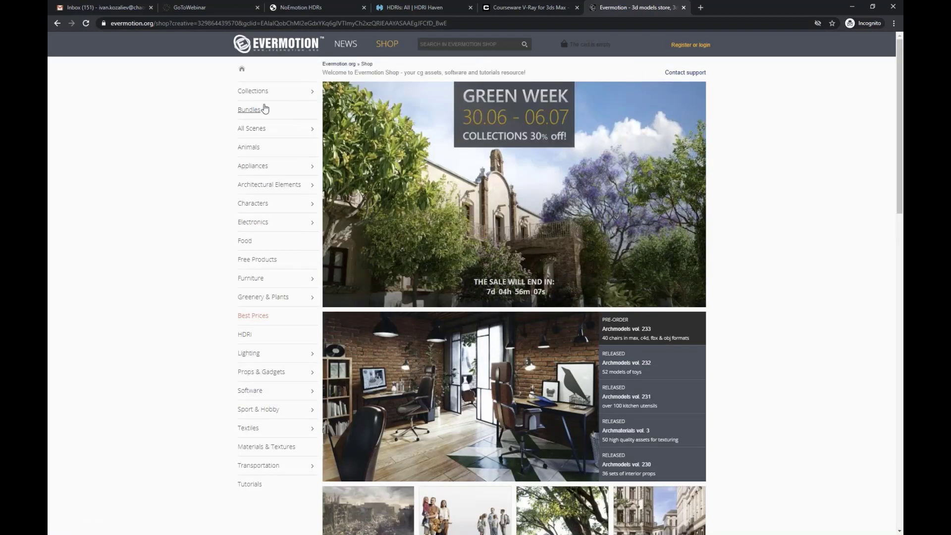
- Search the Evermotion shop for tree and return to Revit
click(452, 44)
text(tree)
key(Return)
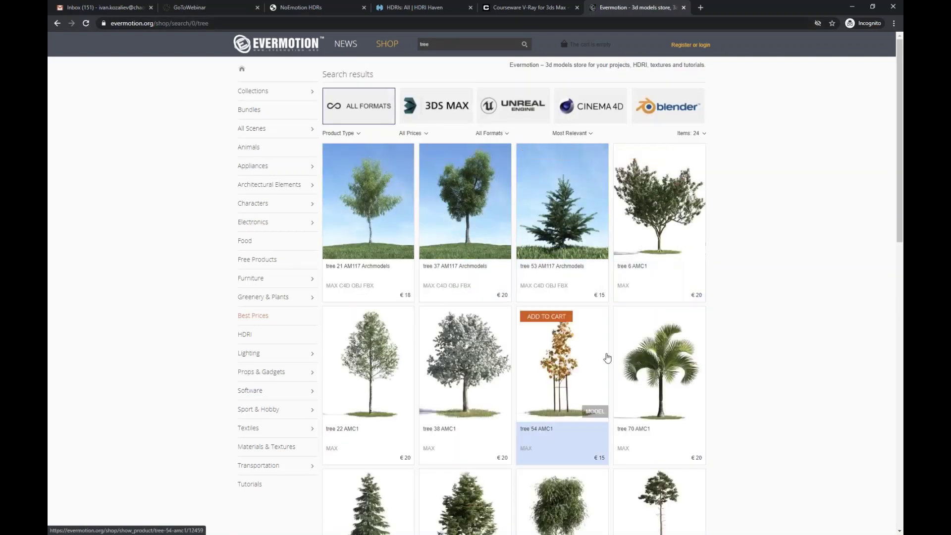
click(852, 6)
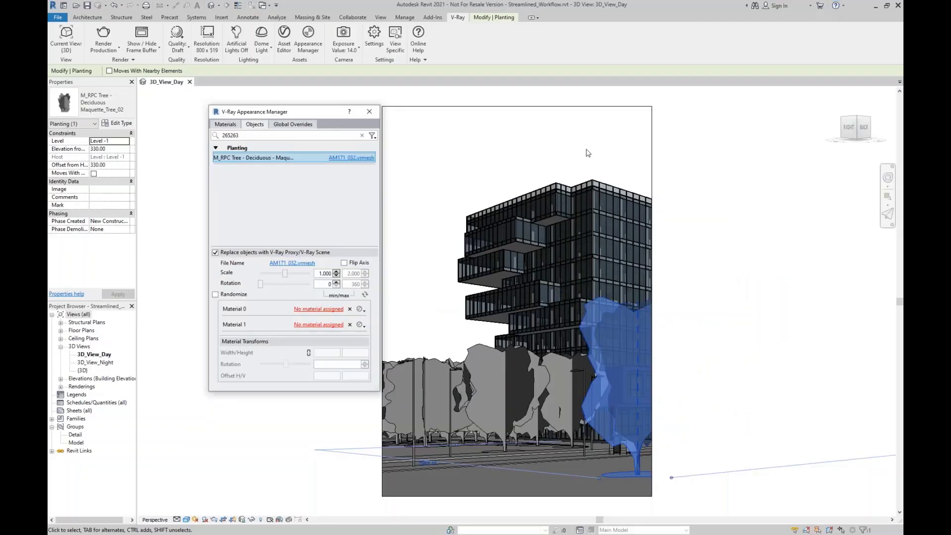
- Deselect the tree in the 3D view, examine the options in the PLY to .vrmesh converter window, and close the converter
click(845, 434)
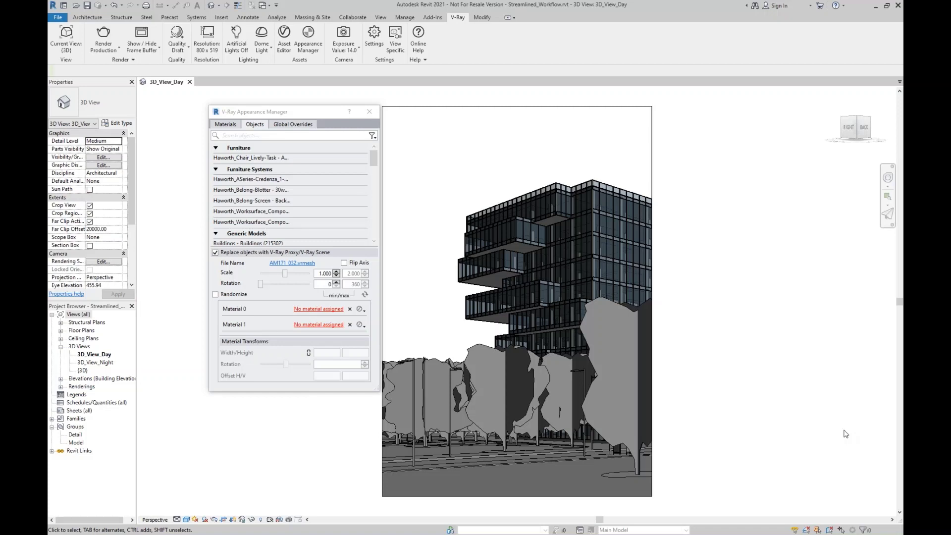
drag(347, 31, 680, 72)
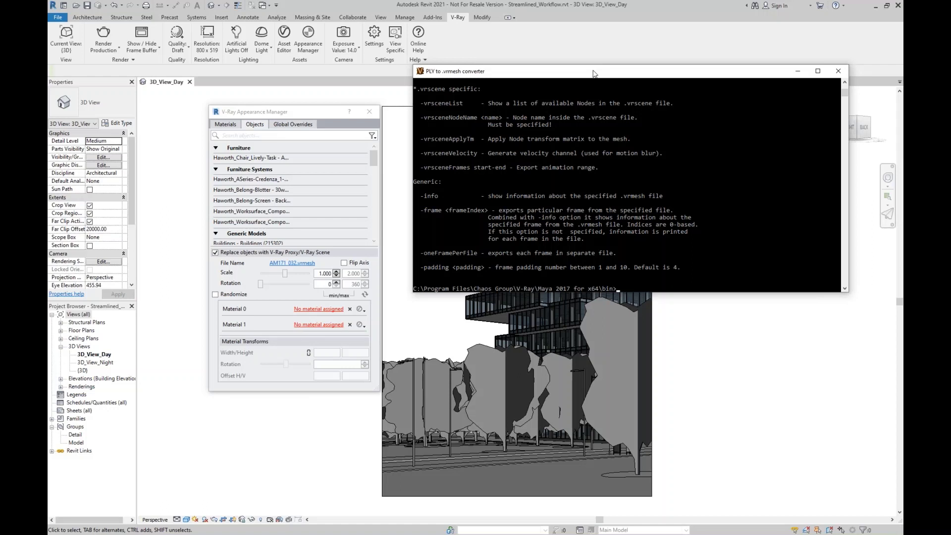
drag(609, 74, 586, 115)
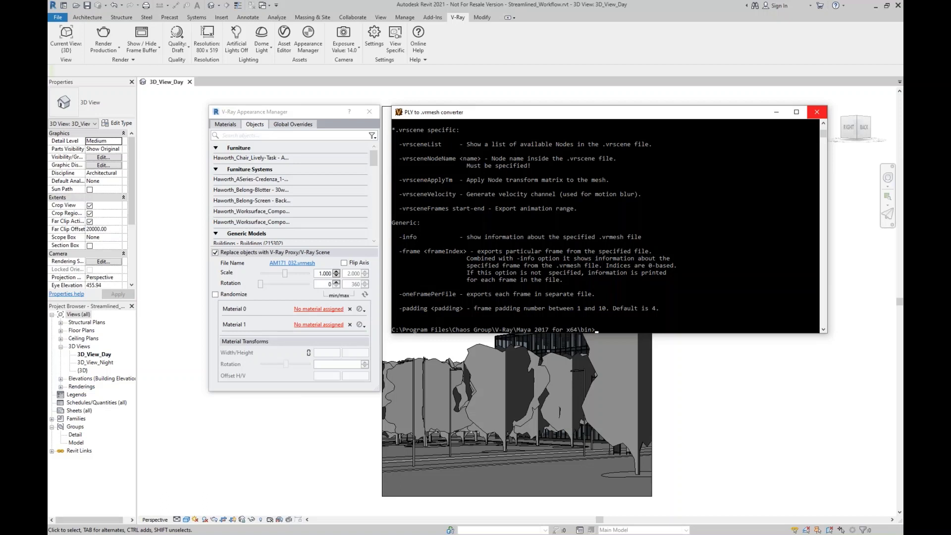
click(817, 111)
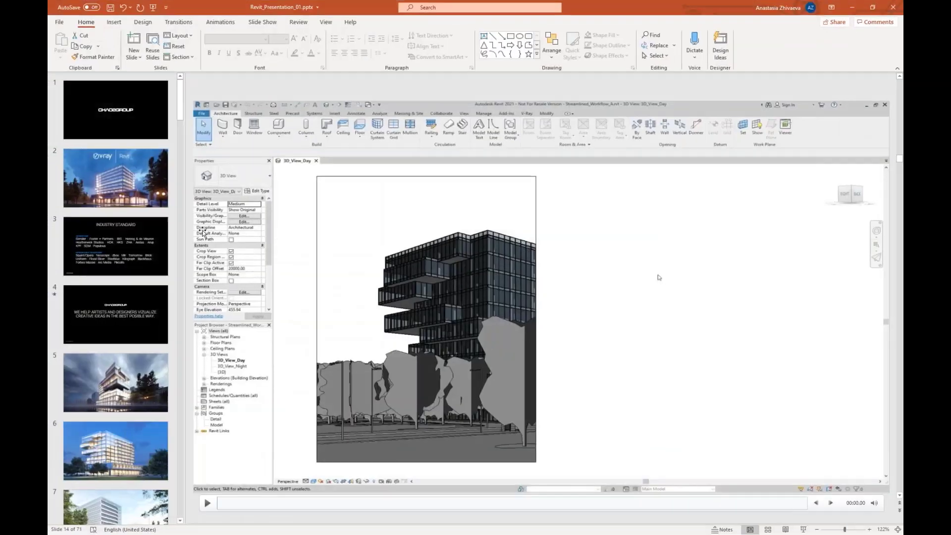
- Select slide 2, the V-Ray for Revit title, in the PowerPoint presentation and start the slide show
key(Down)
click(803, 529)
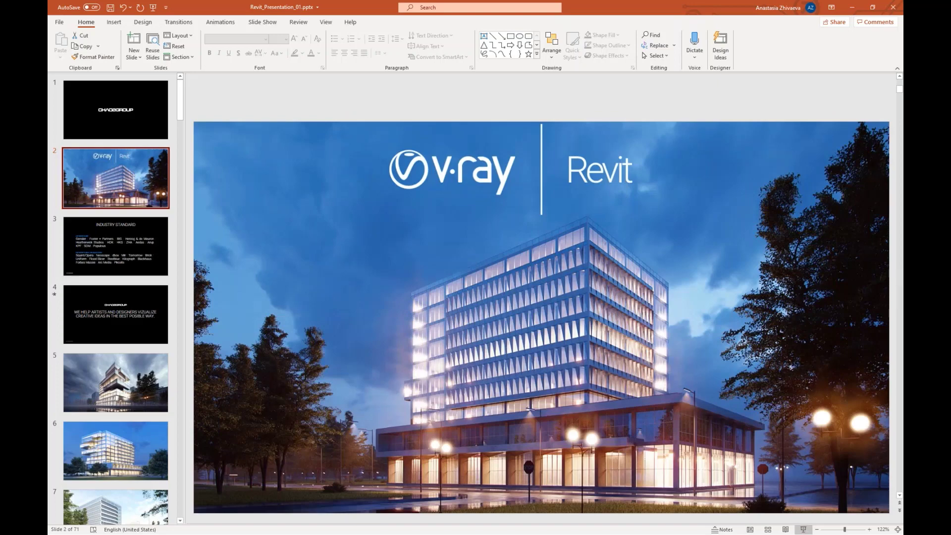
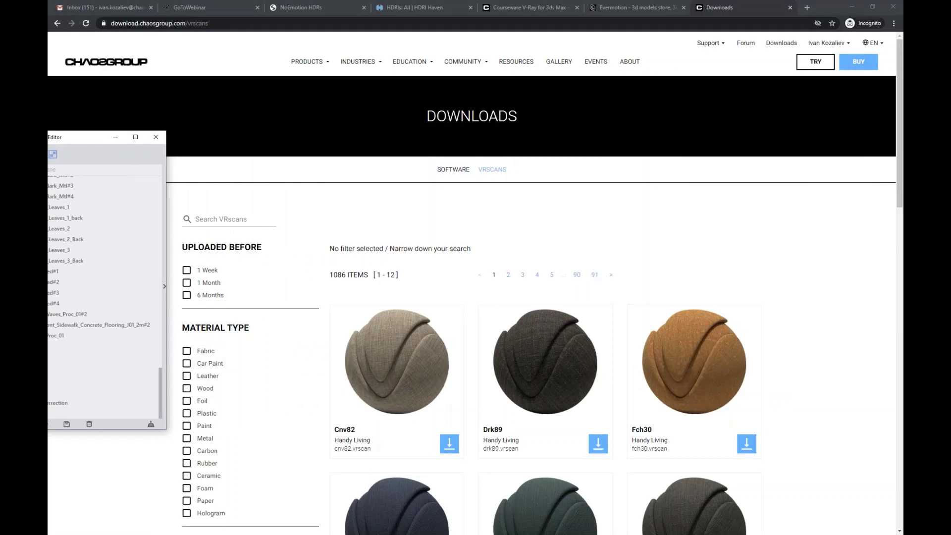
- Look through the first page of VRscans materials on the Chaos Group download site and browse page 2
scroll(563, 325, down, 3)
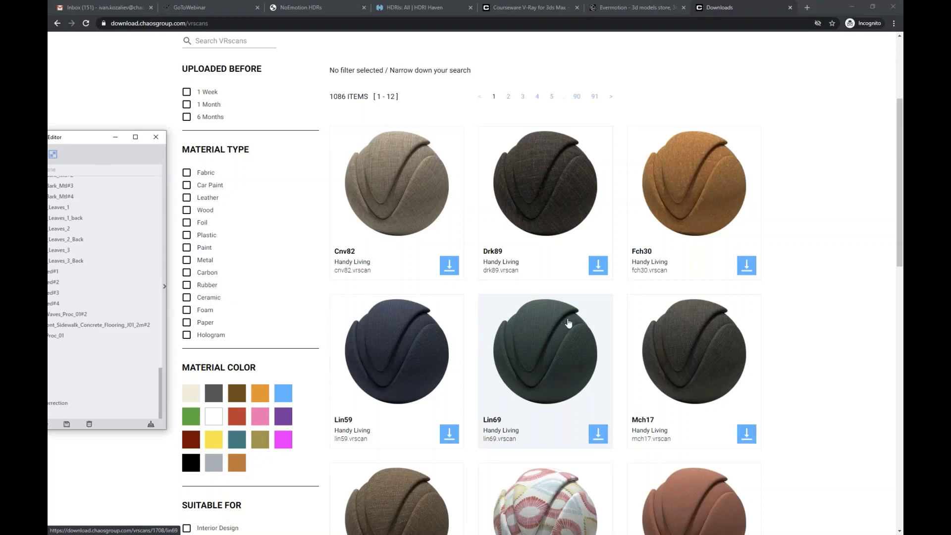
scroll(569, 323, down, 3)
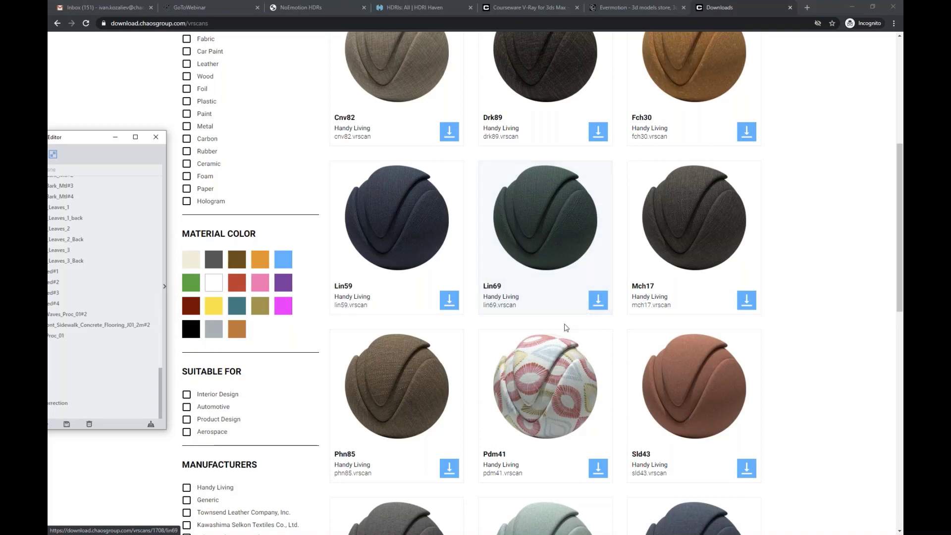
scroll(566, 326, down, 2)
scroll(566, 326, down, 3)
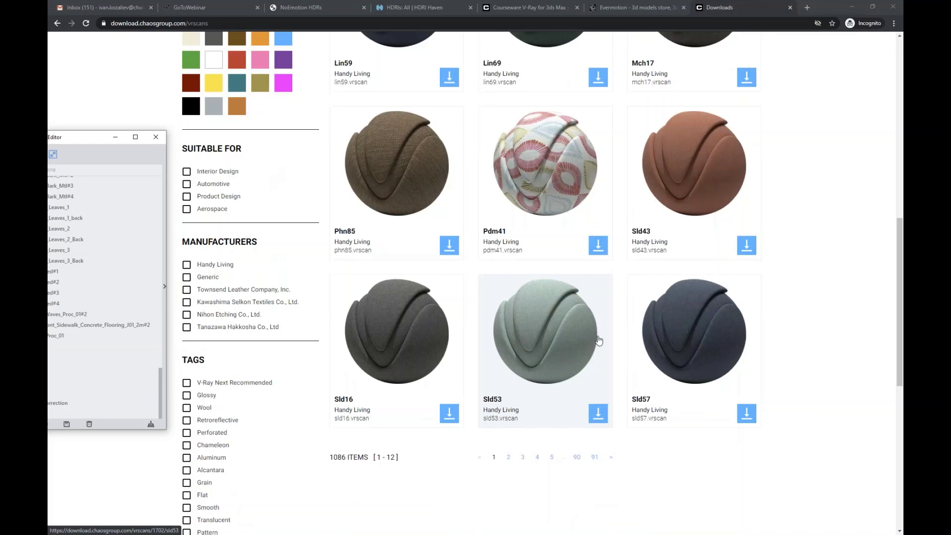
click(507, 457)
scroll(547, 422, up, 10)
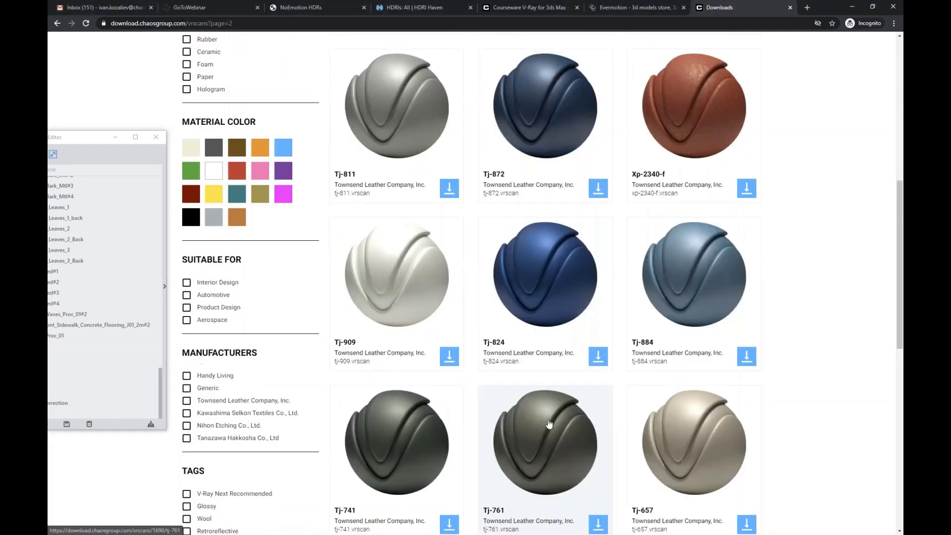
scroll(610, 369, down, 2)
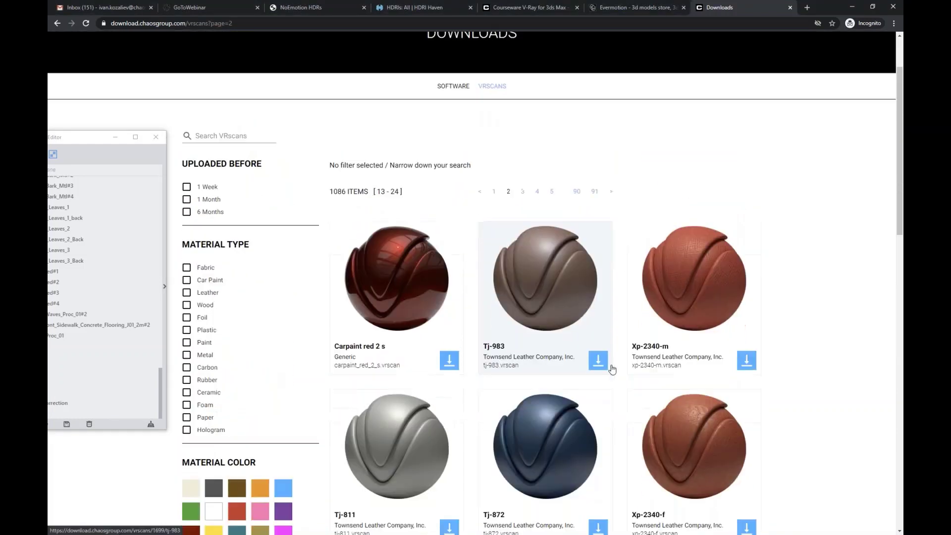
- Open the Xp-2340-m leather material's page in a new tab, look it over, and return to the VRscans list
middle_click(674, 257)
key(ctrl+Tab)
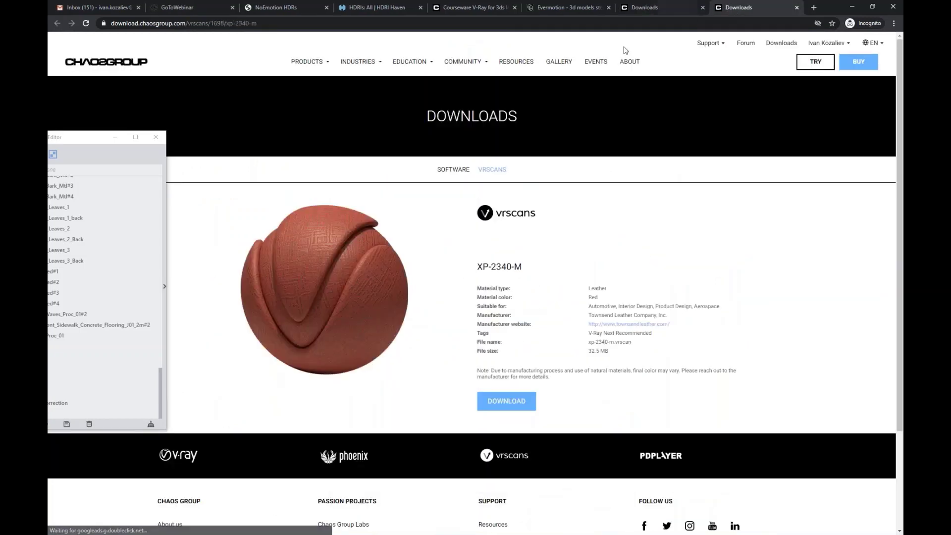
scroll(558, 293, down, 1)
click(682, 4)
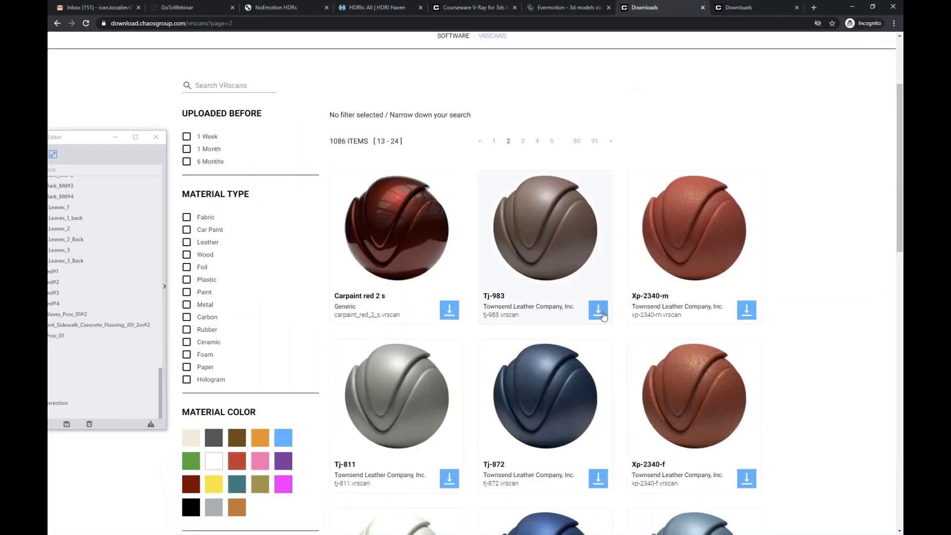
- Bring the V-Ray Asset Editor fully into view and create a new VRscan material, leaving its file selection window open
scroll(603, 316, down, 4)
drag(92, 142, 809, 108)
click(742, 391)
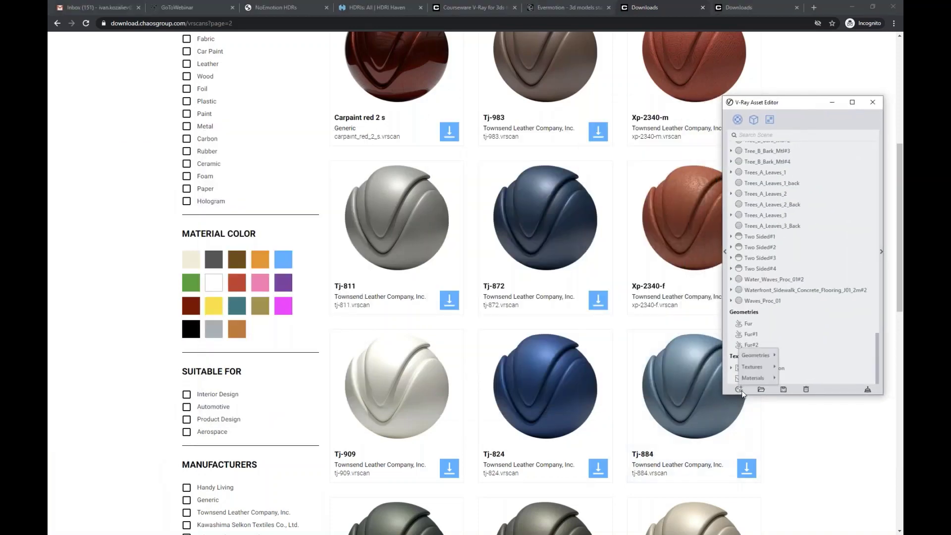
mouse_move(753, 379)
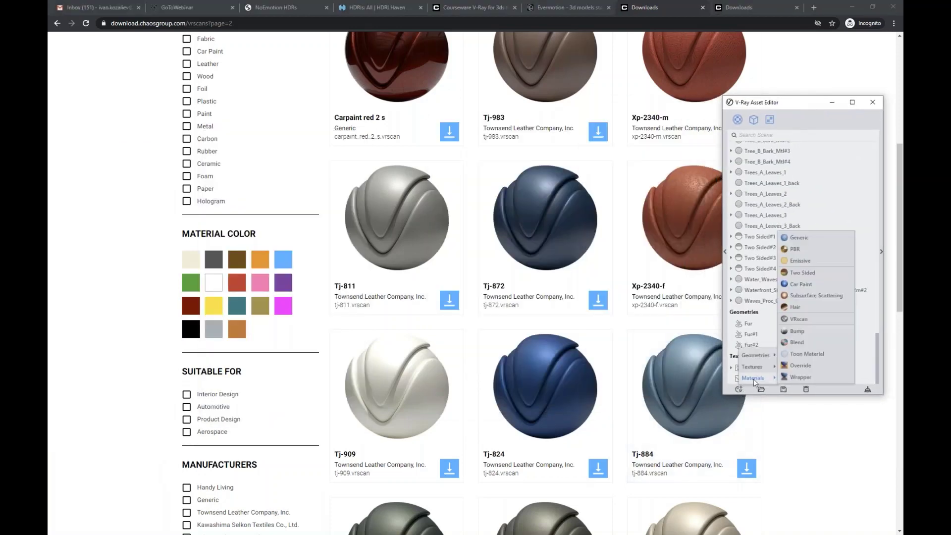
click(825, 320)
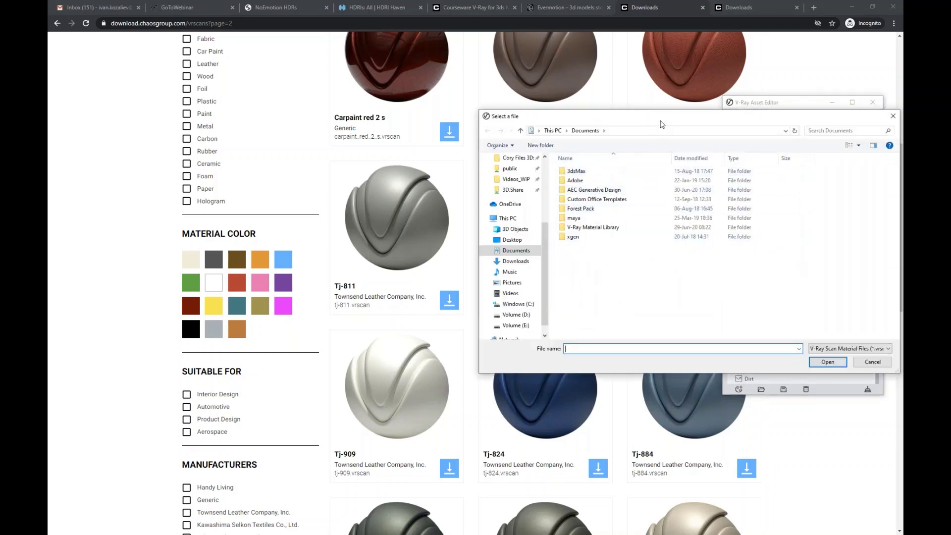
drag(664, 118, 660, 122)
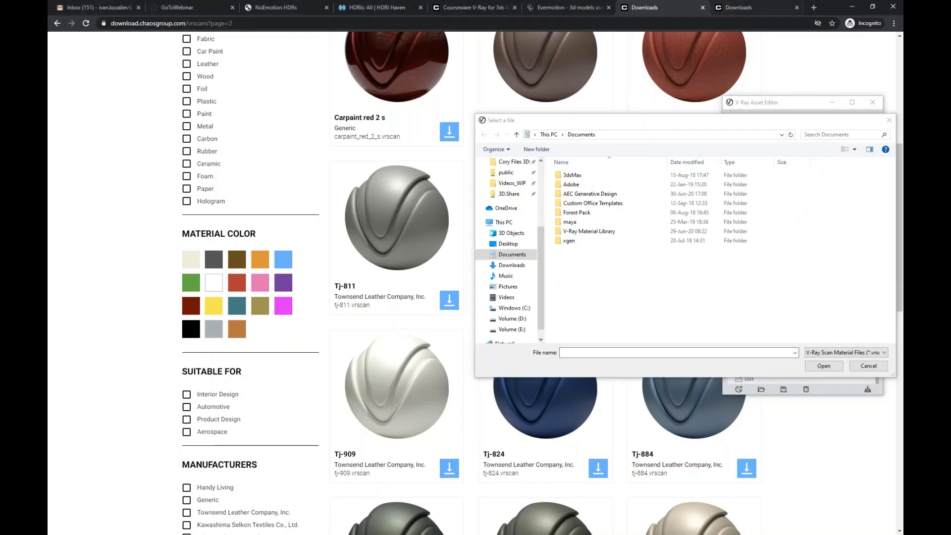
- Download the XP-2340-M material from its page, accept the licence agreement, and show xp-2340-m.zip in its folder
click(738, 8)
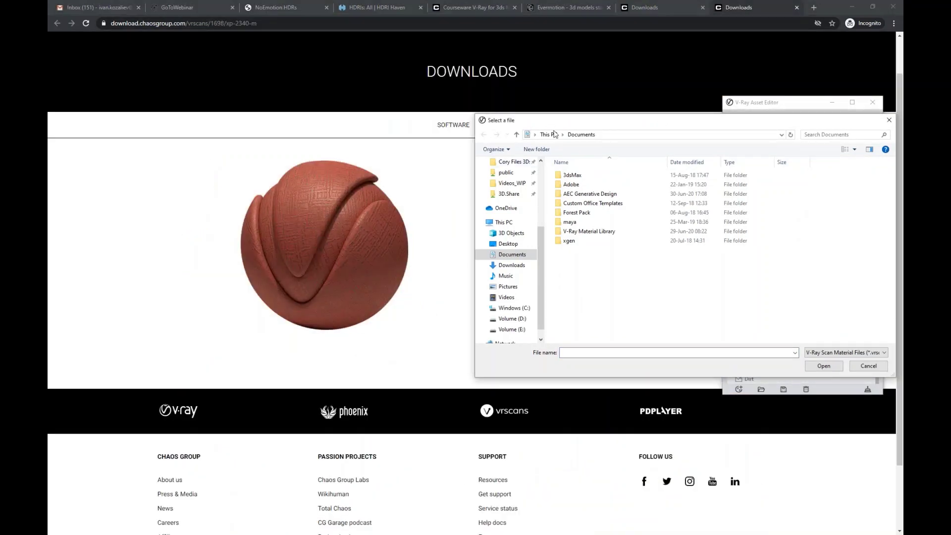
drag(595, 120, 578, 398)
click(506, 356)
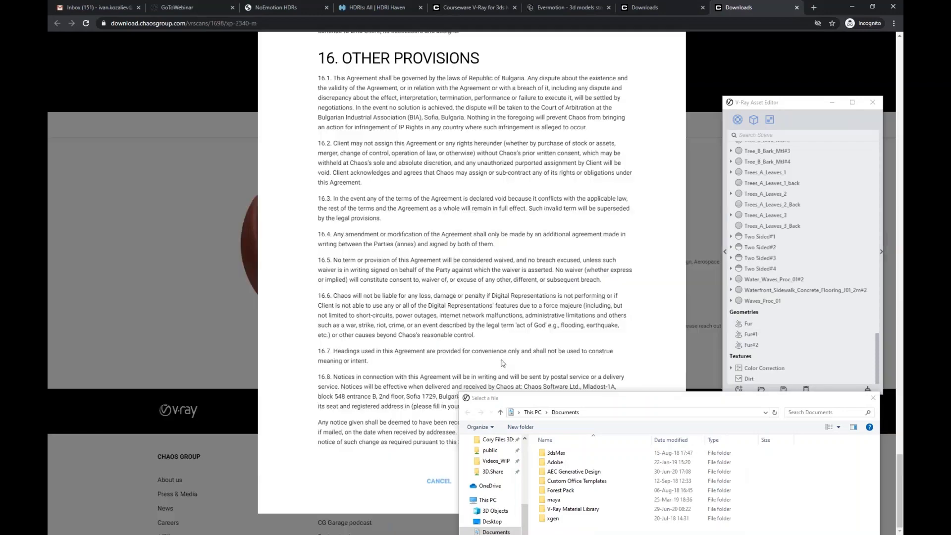
click(555, 290)
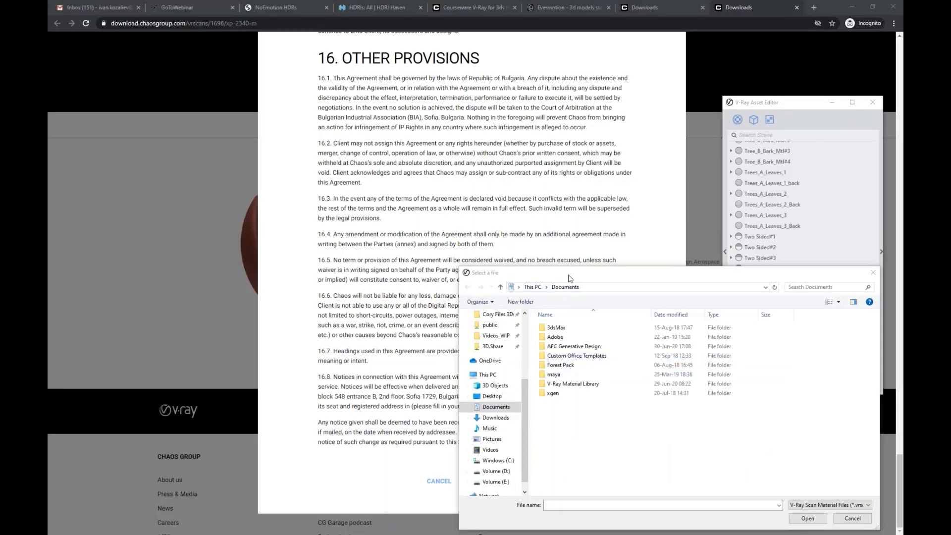
click(470, 481)
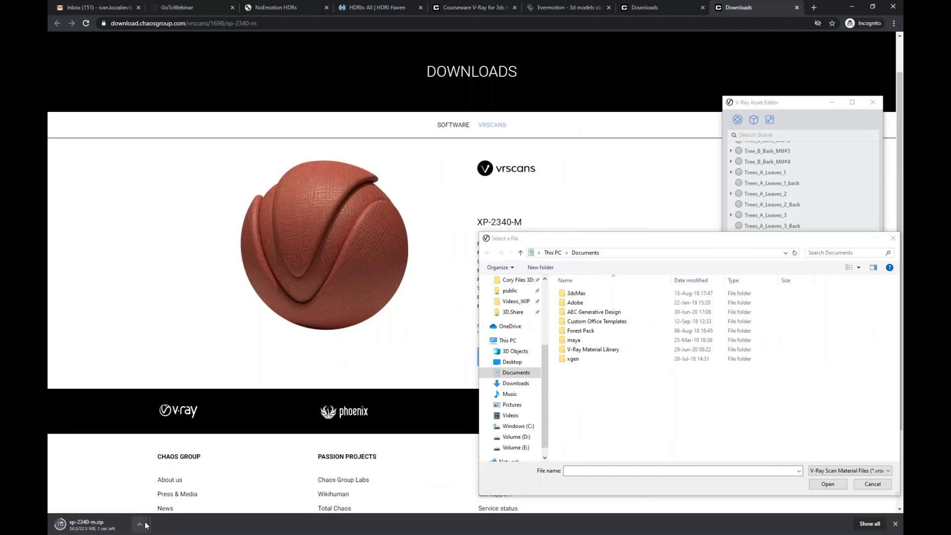
click(140, 524)
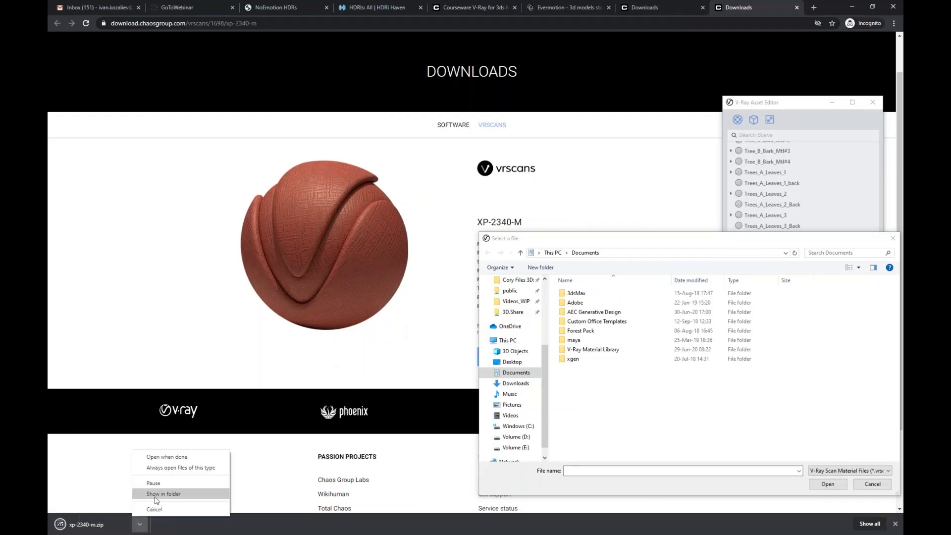
click(159, 500)
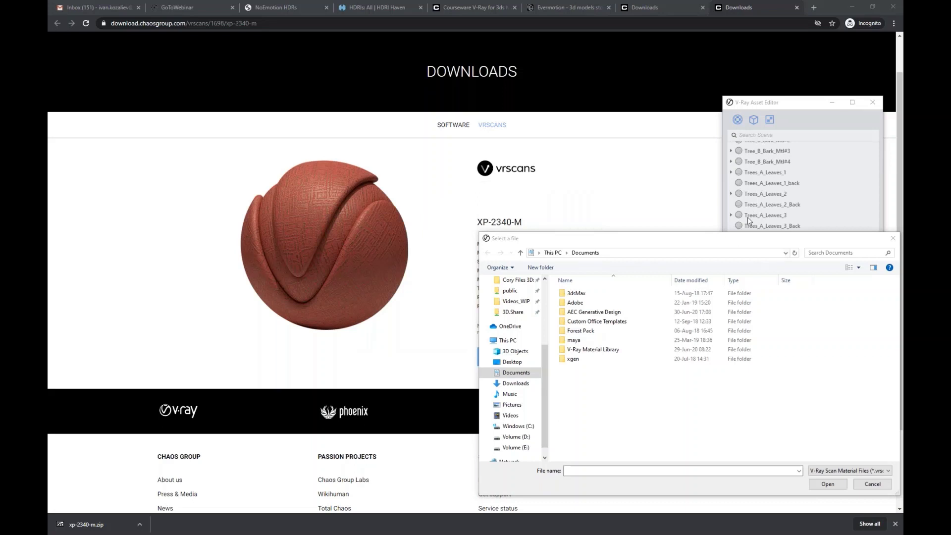
- Load xp-2340-m.vrscan from E:\00_User\Downloads into the new VRscan material
click(614, 254)
text(E:\00_User\Downloads)
key(Return)
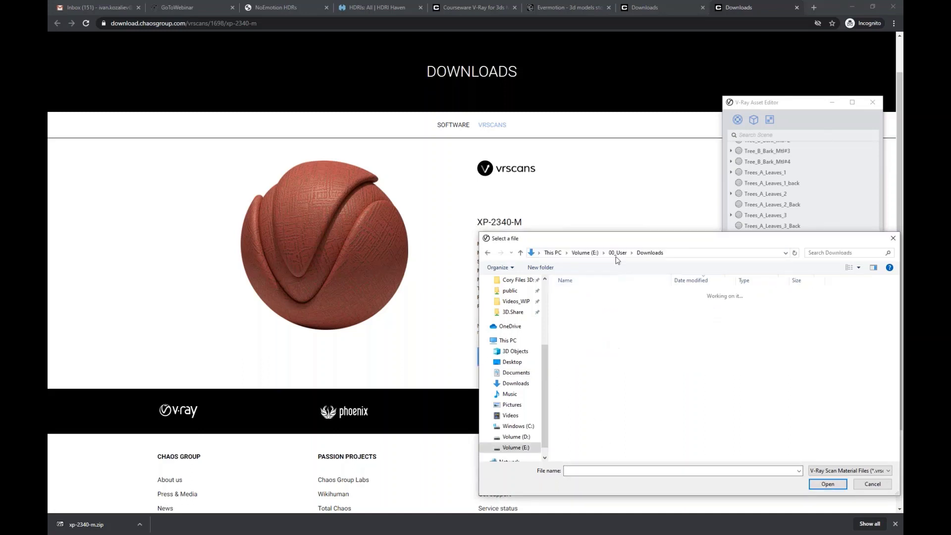
click(610, 306)
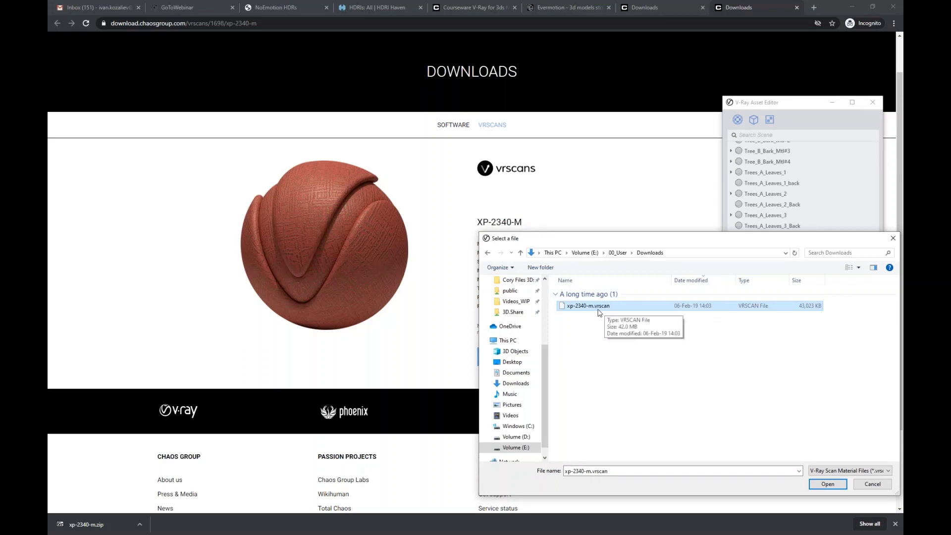
double_click(599, 308)
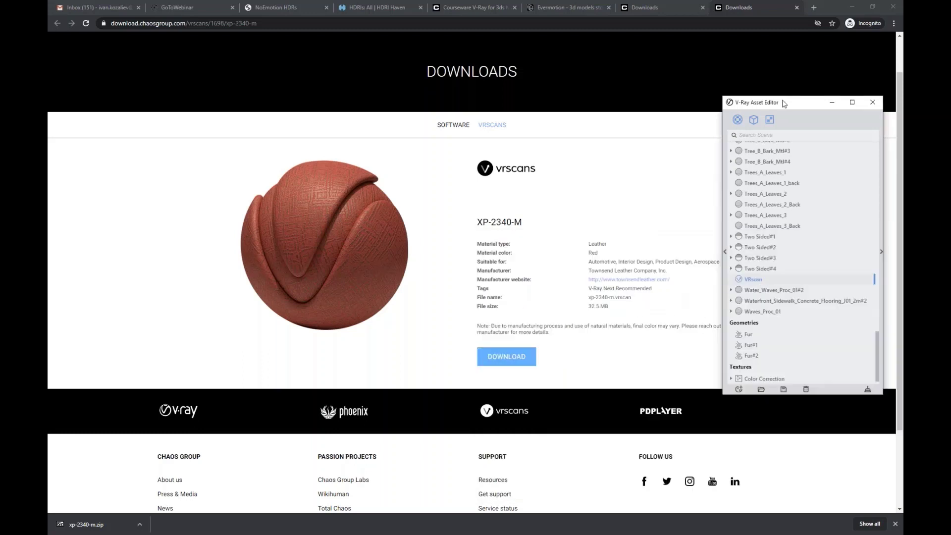
- Reveal the VRscan material's settings and preview, and examine its Advanced Options, including Two Sided, Transparency and Trace Depth
drag(784, 103, 642, 108)
click(740, 256)
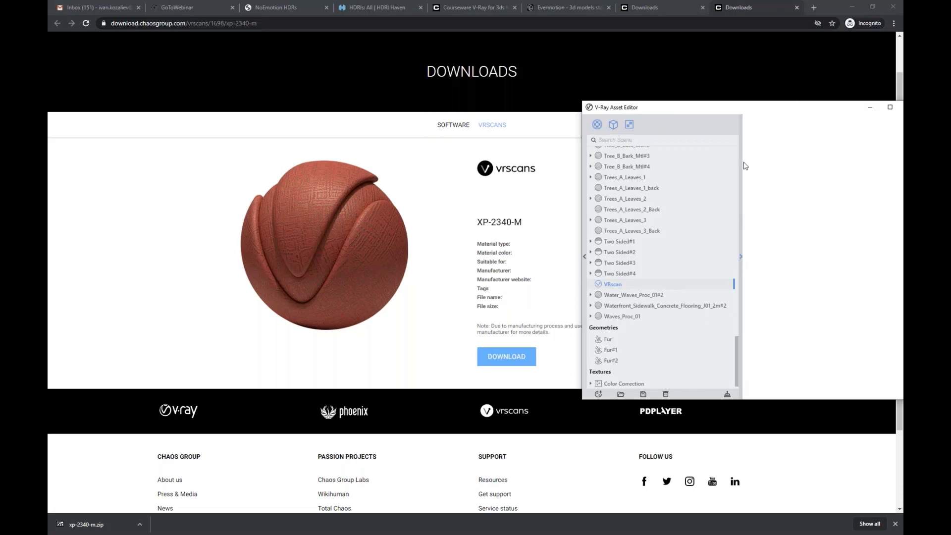
drag(773, 109, 711, 119)
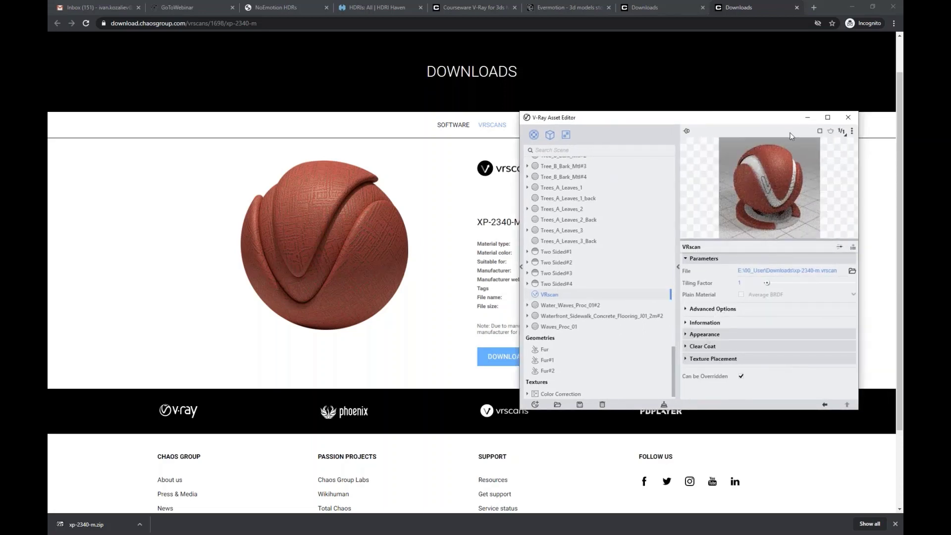
click(714, 310)
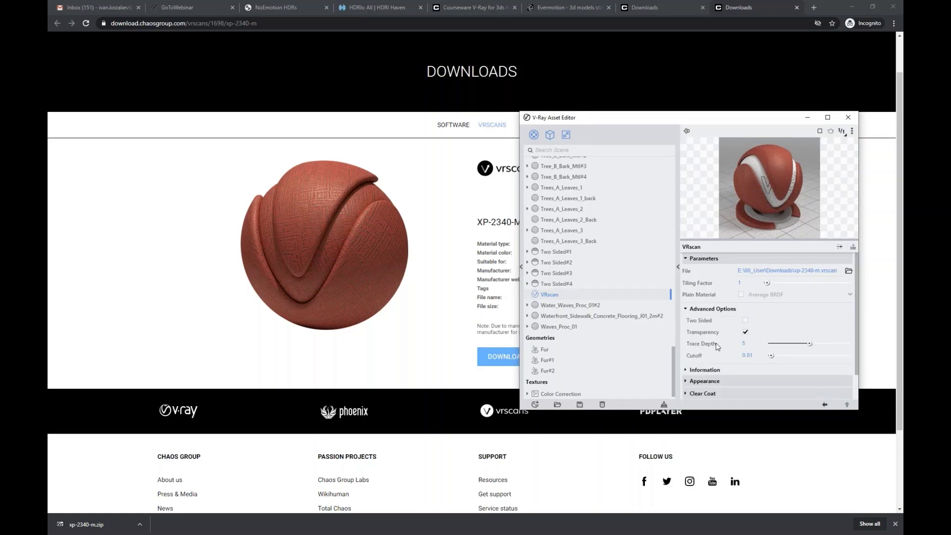
scroll(716, 346, down, 2)
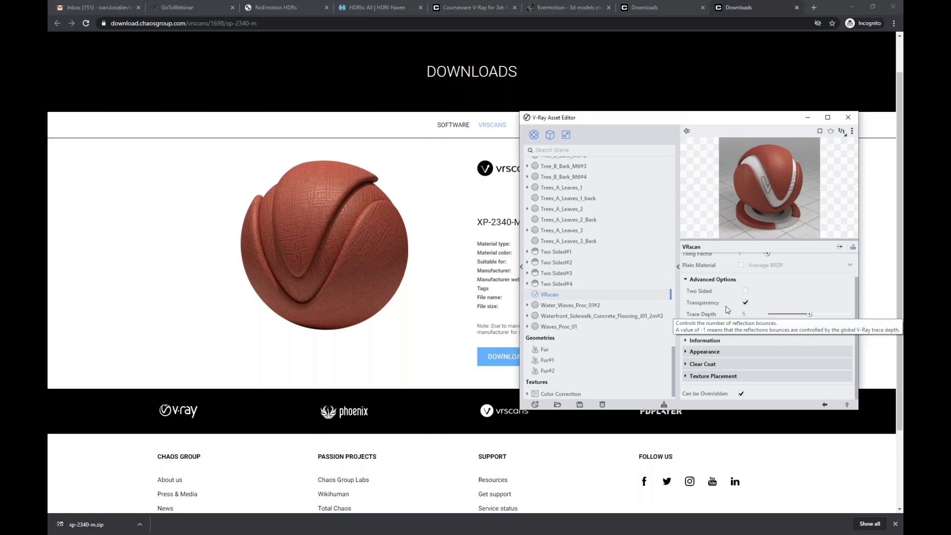
scroll(724, 312, up, 2)
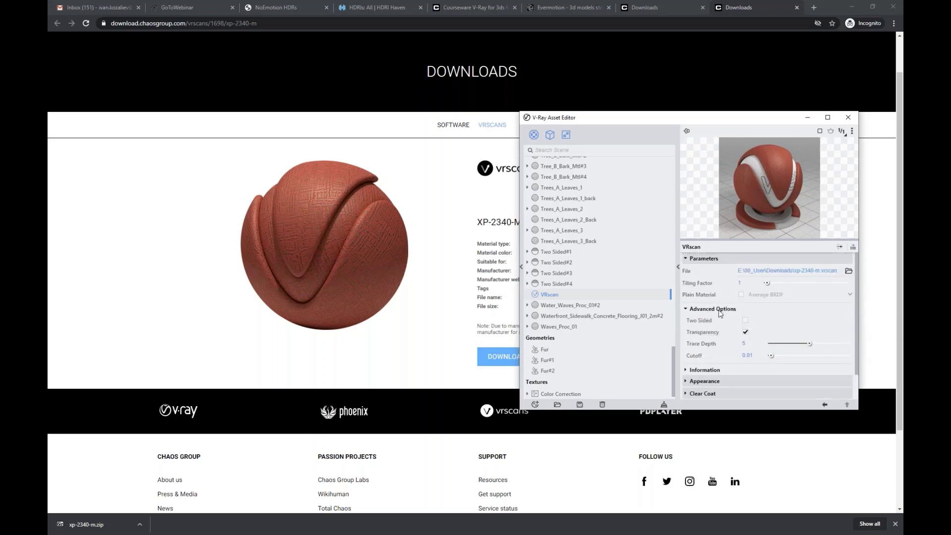
scroll(722, 318, down, 2)
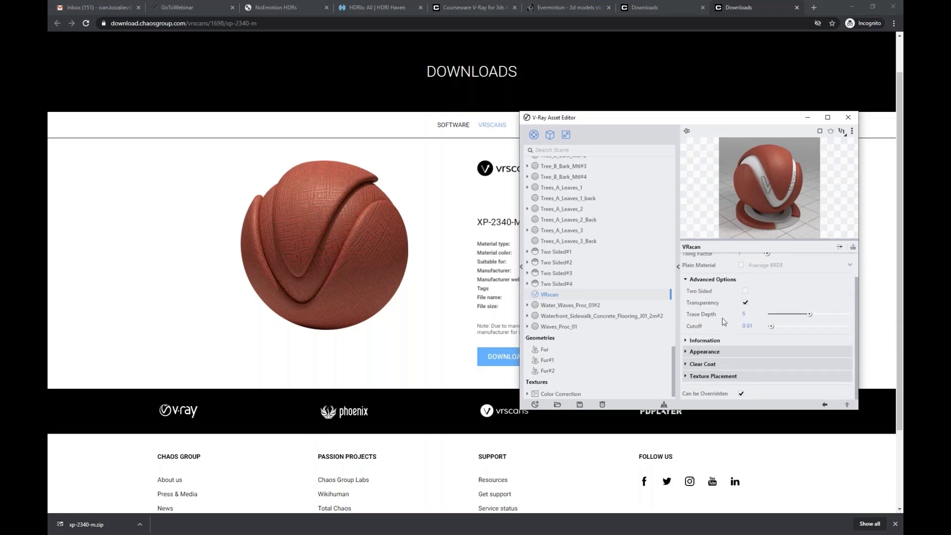
scroll(724, 322, up, 2)
mouse_move(724, 322)
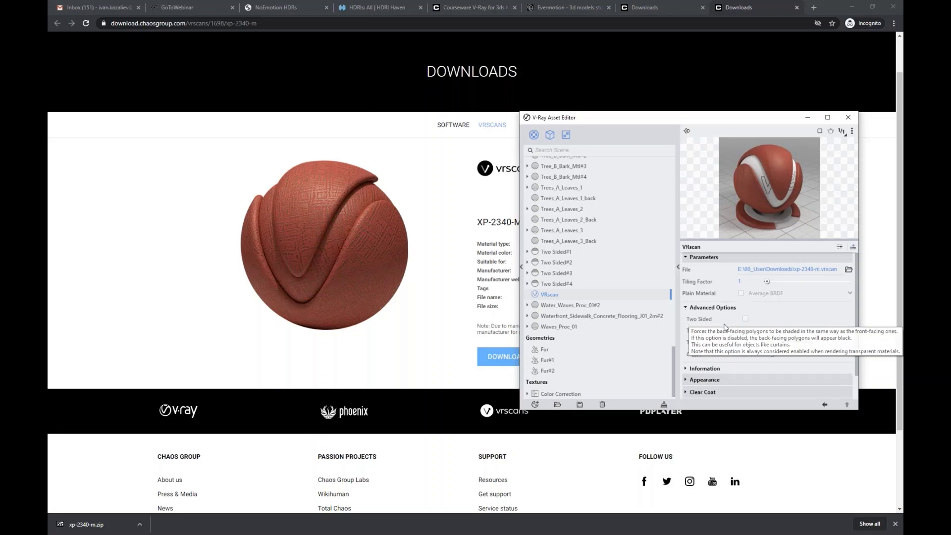
scroll(724, 325, down, 2)
- Expand the VRscan material's Appearance settings, enable Filter, and set the filter color to a pale green
click(717, 353)
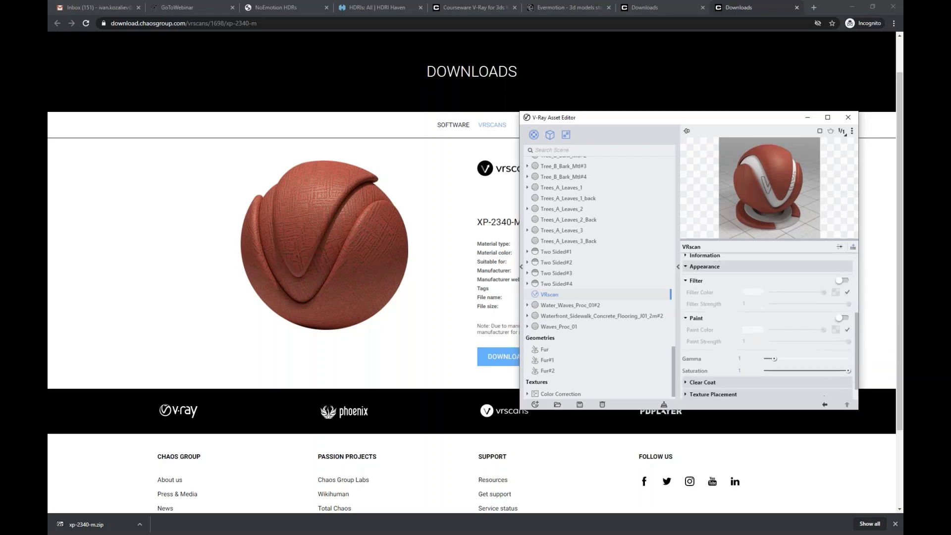
scroll(733, 322, down, 5)
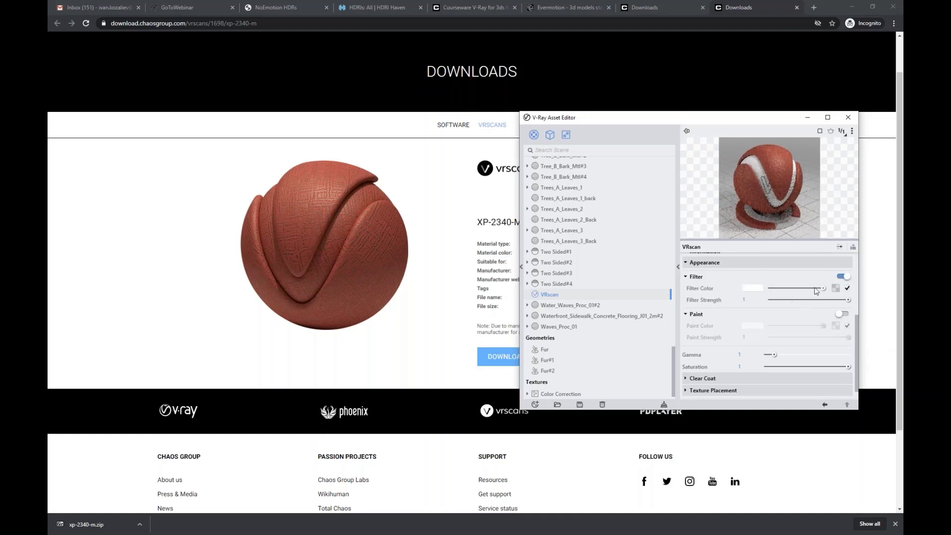
click(752, 288)
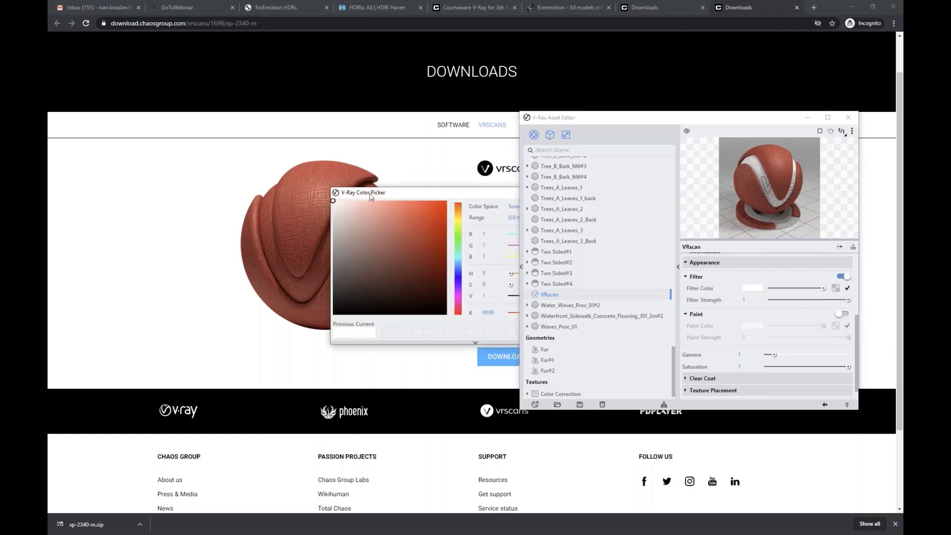
click(429, 218)
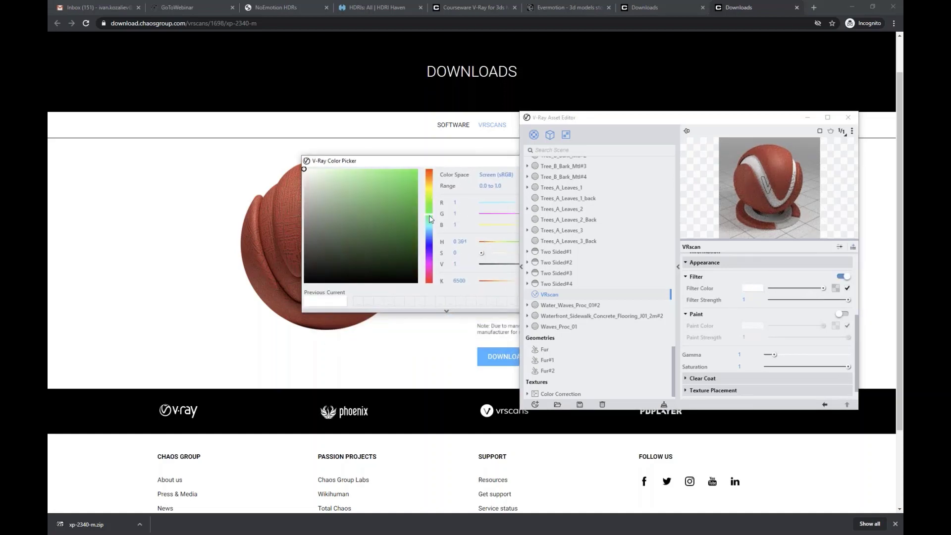
click(353, 194)
click(334, 176)
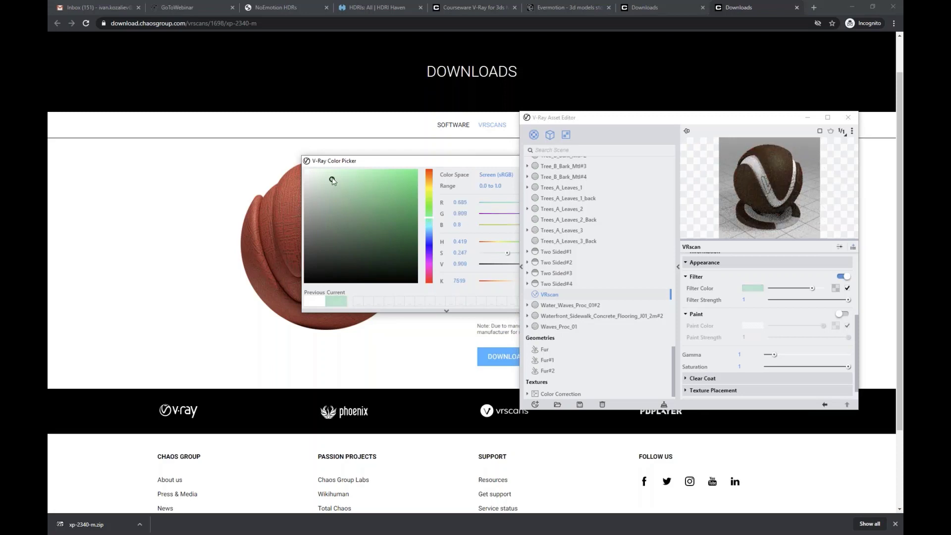
drag(451, 166, 400, 174)
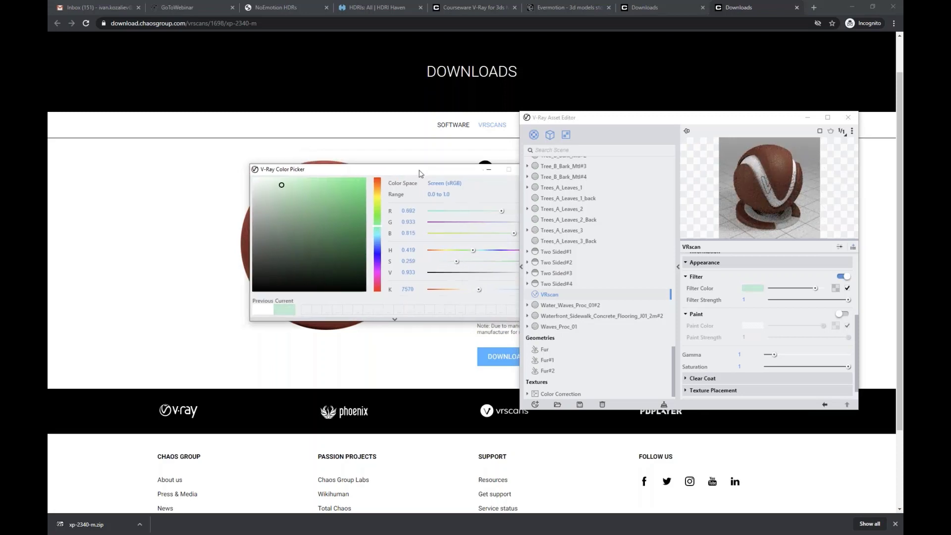
- Close the filter color picker and set the VRscan material's Filter Strength to 0.3
drag(508, 176, 466, 177)
click(487, 171)
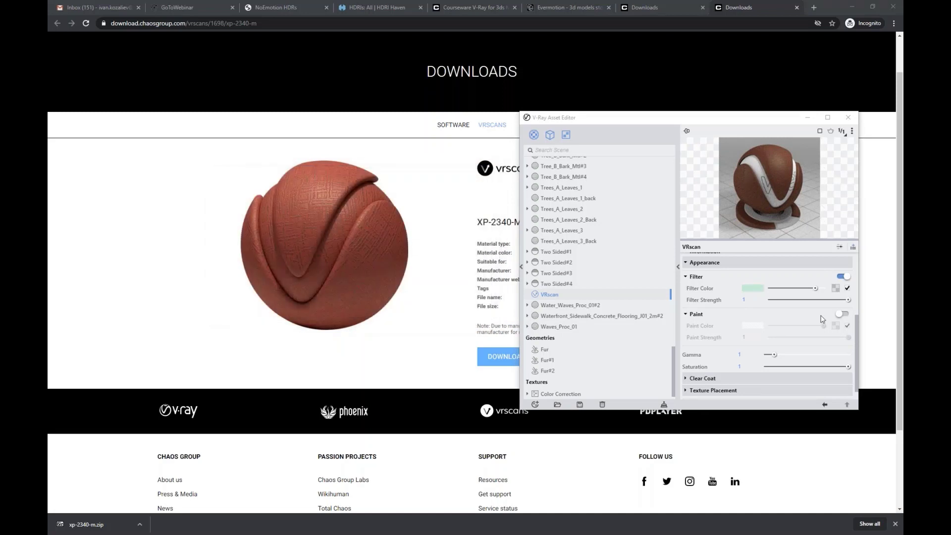
mouse_move(848, 300)
mouse_down()
mouse_move(777, 305)
mouse_move(794, 302)
mouse_up()
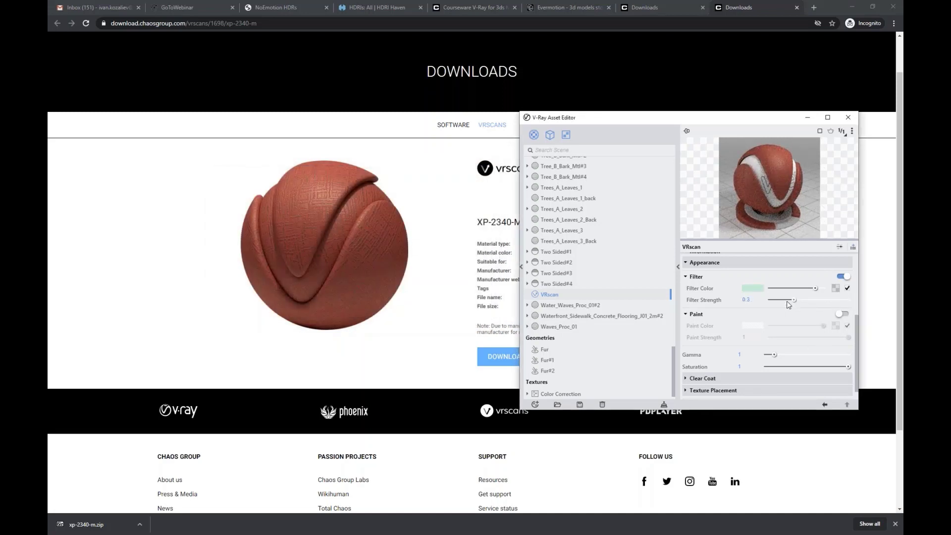
- Enable Paint for the VRscan material, choose a dark blue paint color, and set Paint Strength to 0.13
click(841, 313)
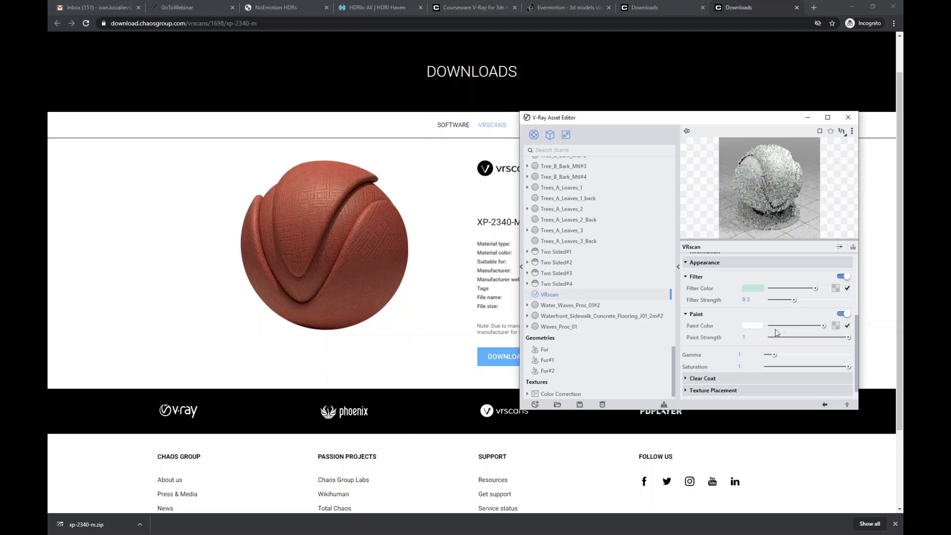
click(752, 325)
click(301, 213)
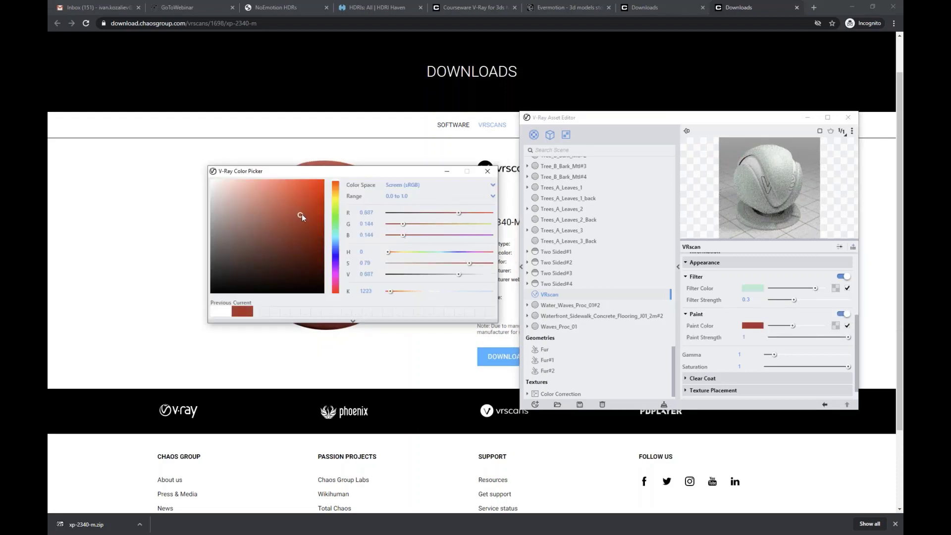
click(335, 207)
click(336, 250)
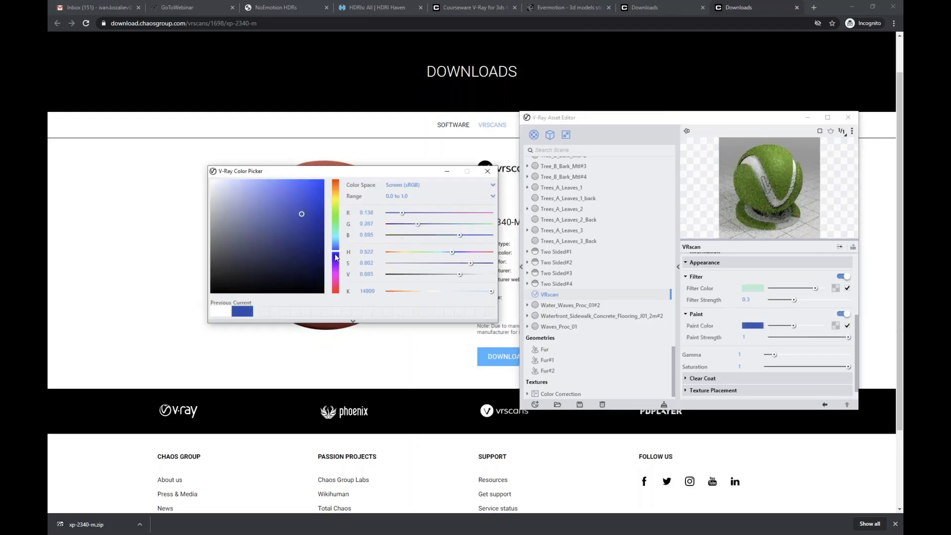
click(487, 171)
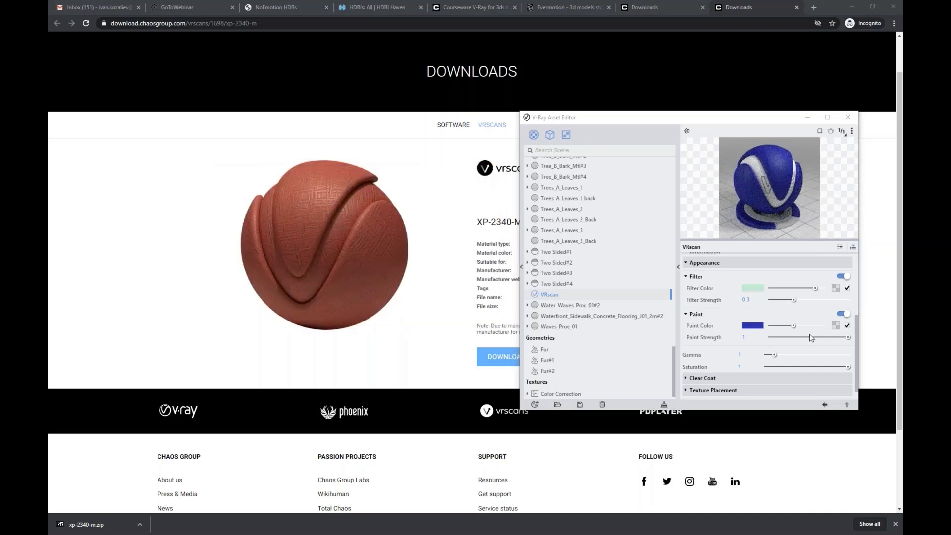
click(780, 337)
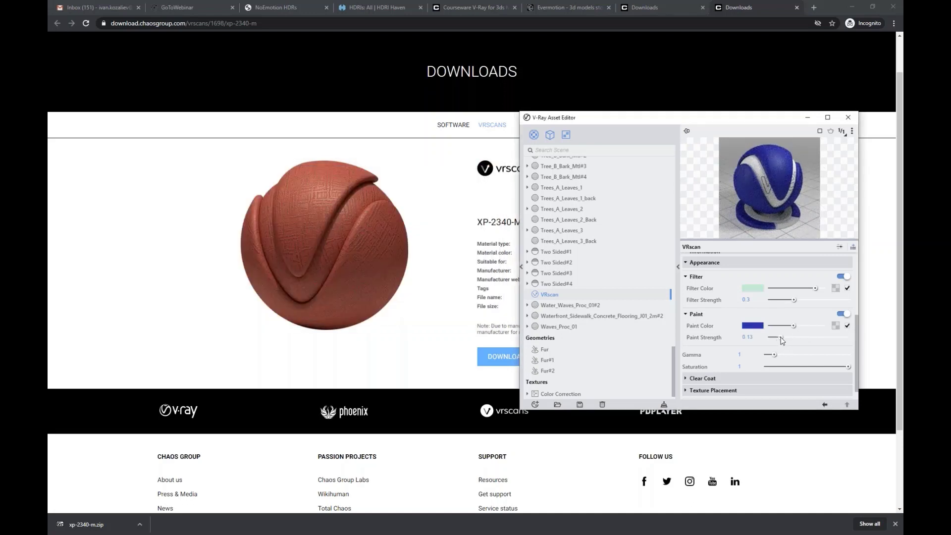
- Open youtube.com in a new browser tab and search for "chaos group"
click(813, 8)
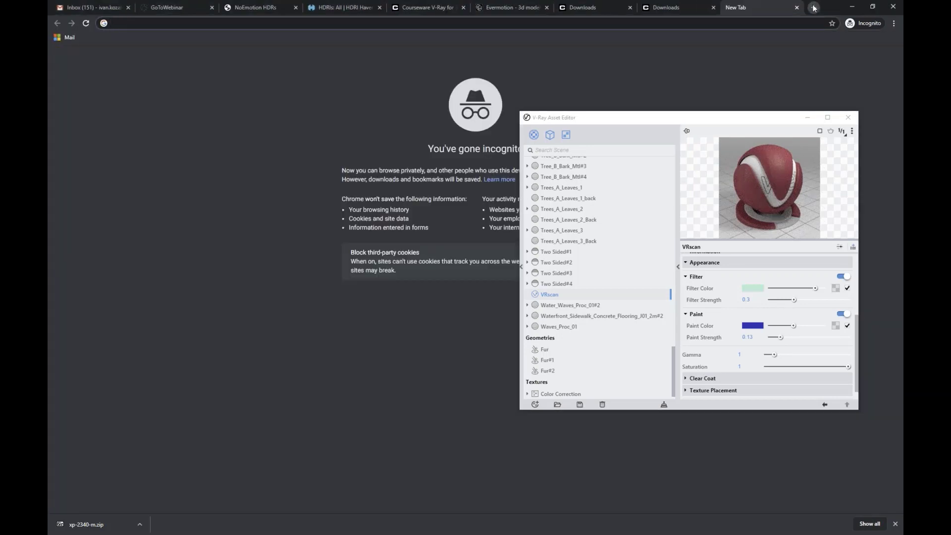
text(youtube.com)
key(Return)
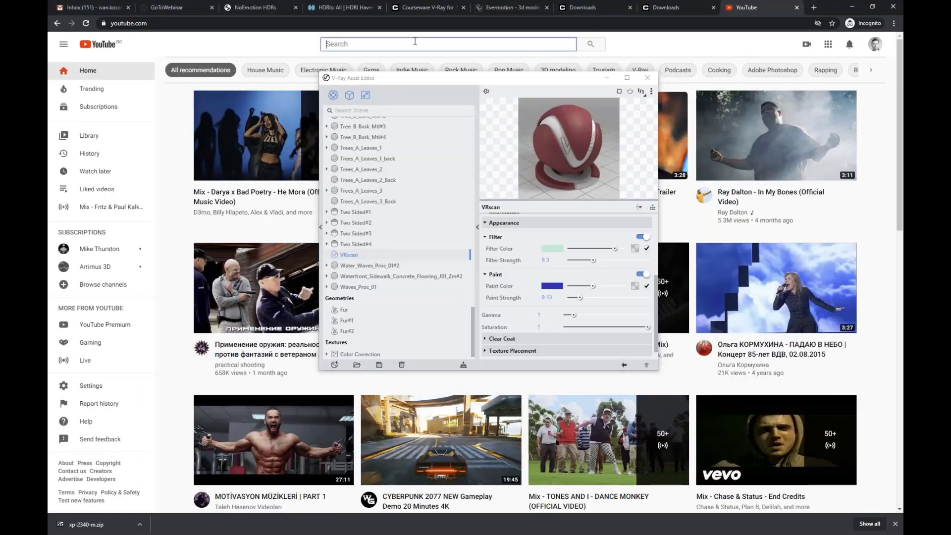
text(chaos group)
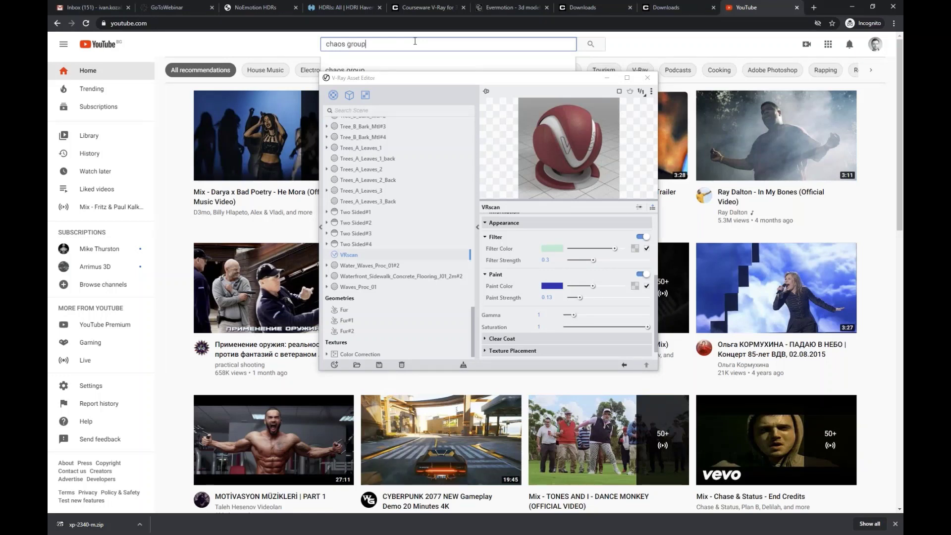
key(Return)
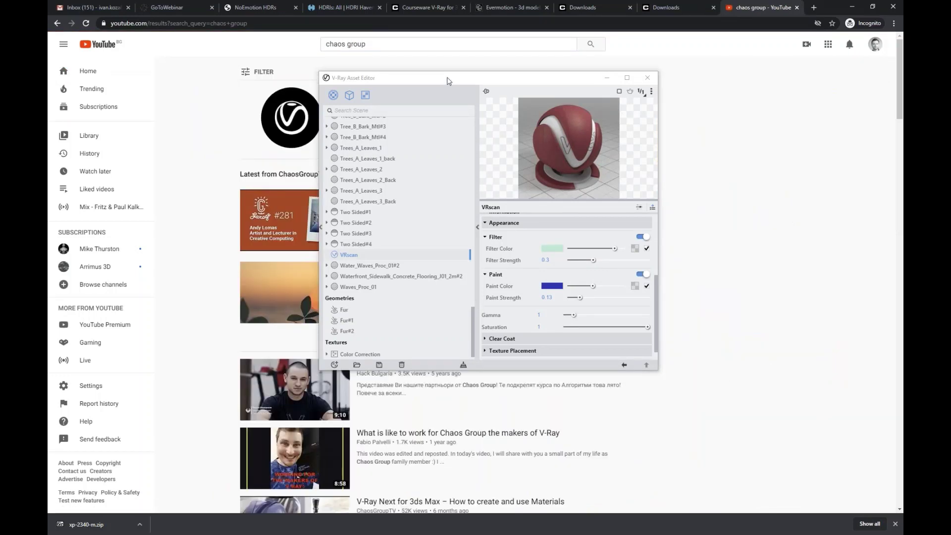
- Open the ChaosGroupTV channel, move the Asset Editor out of the way, and search the channel for "vrscan"
drag(449, 81, 575, 75)
click(297, 117)
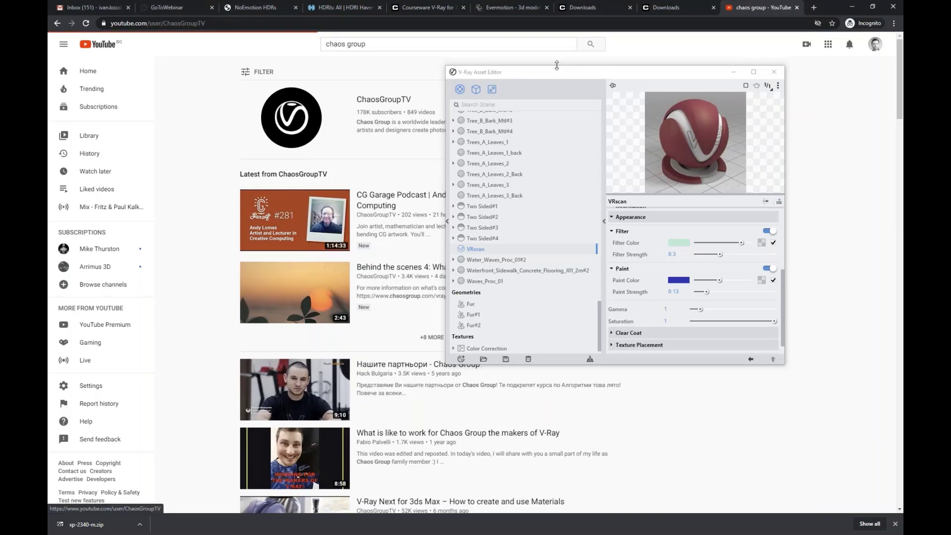
drag(559, 73, 648, 187)
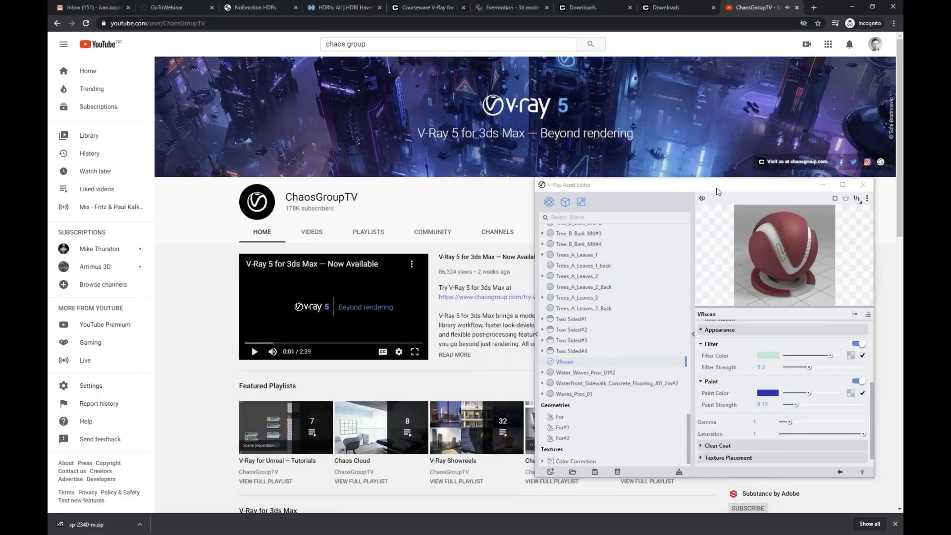
drag(718, 191, 825, 285)
click(598, 233)
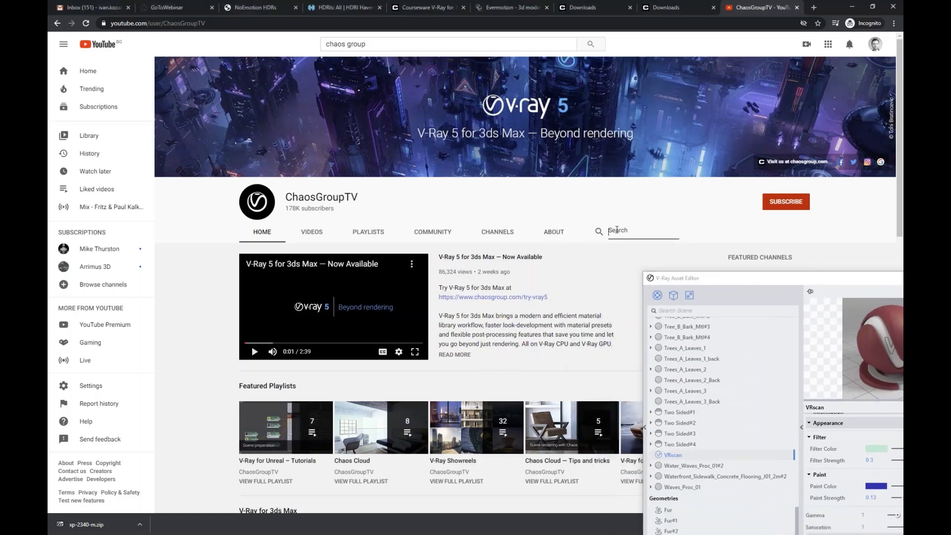
text(vrscan)
key(Return)
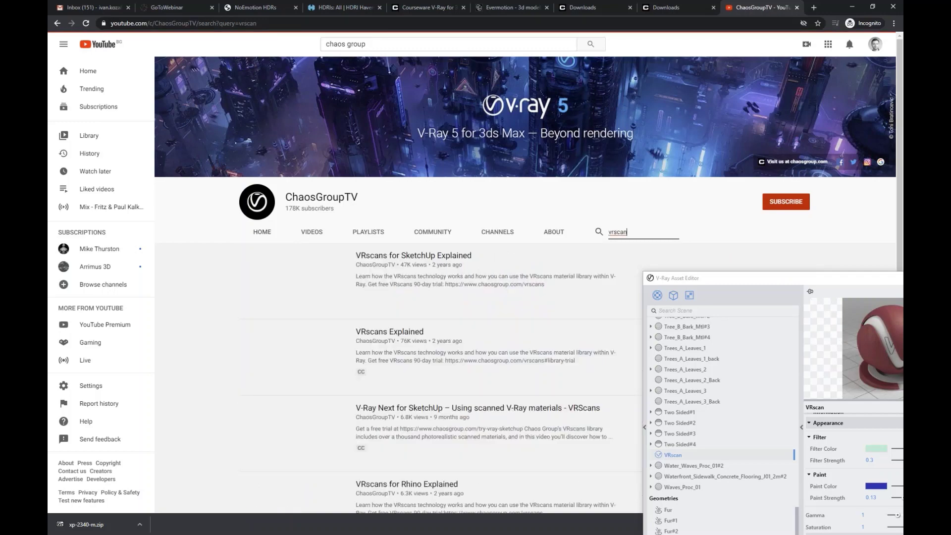
- Find the VRscans Library videos "Various Material Samples" and "Fabric Samples" in the channel results and open each in a new tab
scroll(536, 269, down, 3)
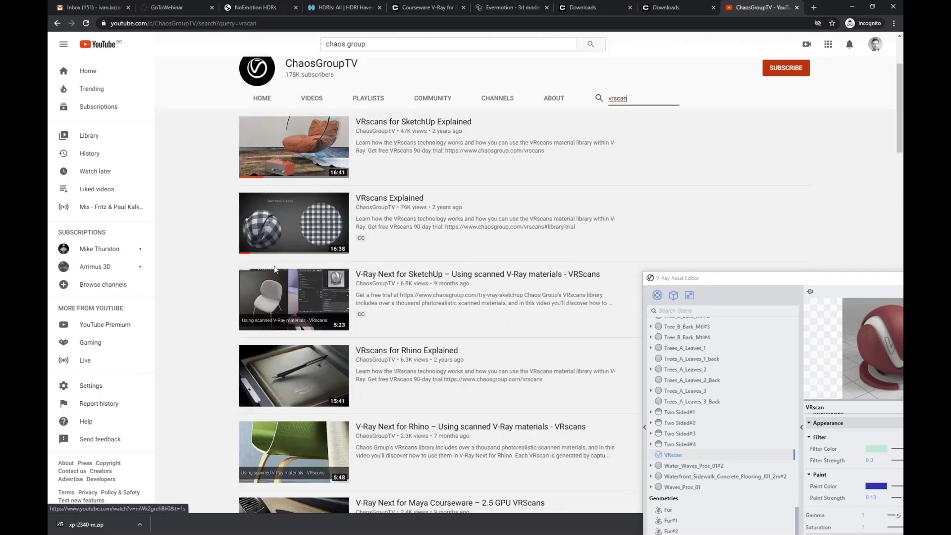
scroll(275, 269, down, 8)
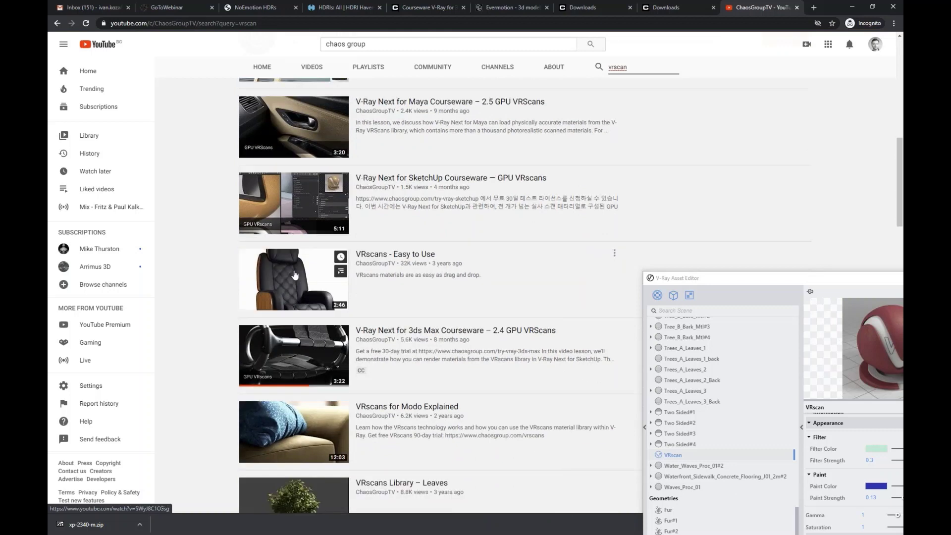
scroll(294, 275, down, 8)
scroll(287, 302, up, 1)
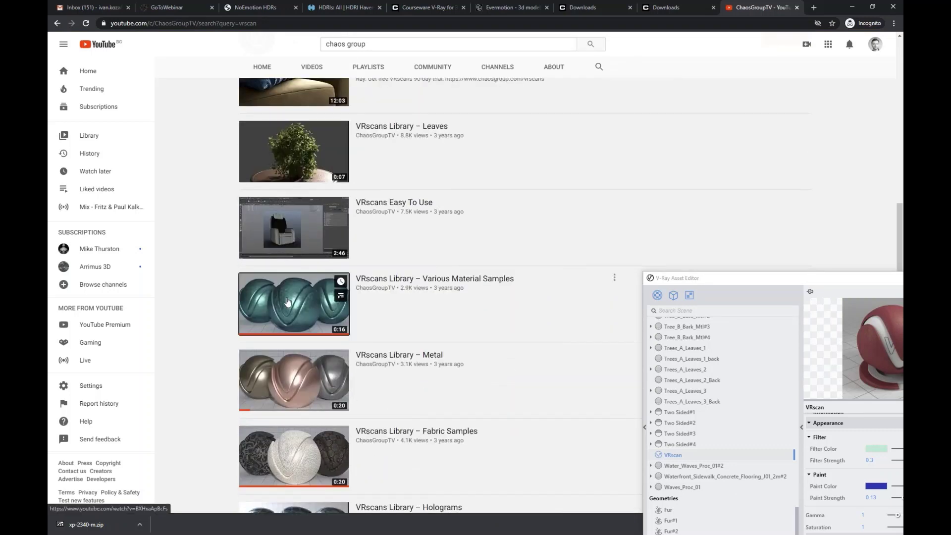
middle_click(288, 301)
middle_click(292, 453)
- Show the "VRscans Library – Fabric Samples" video and close the Asset Editor window covering it
click(737, 10)
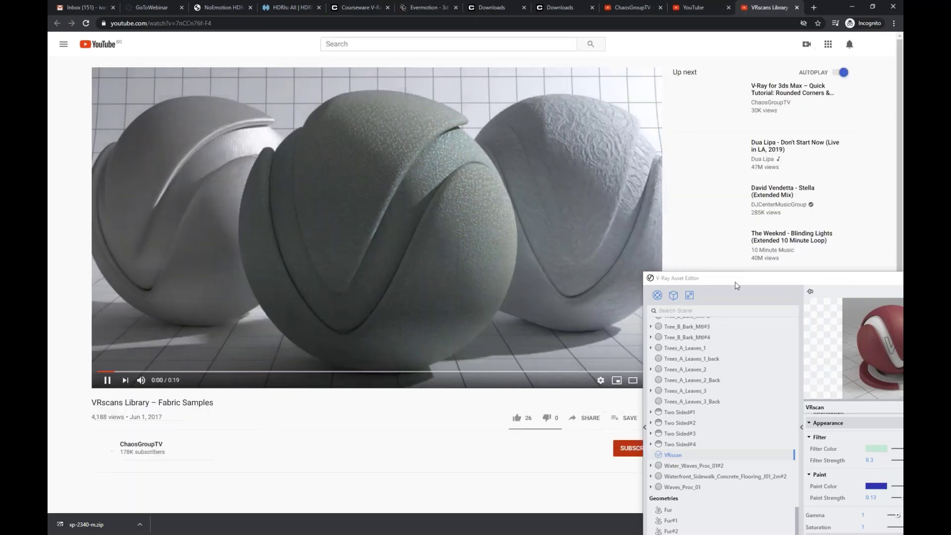
drag(736, 282, 798, 248)
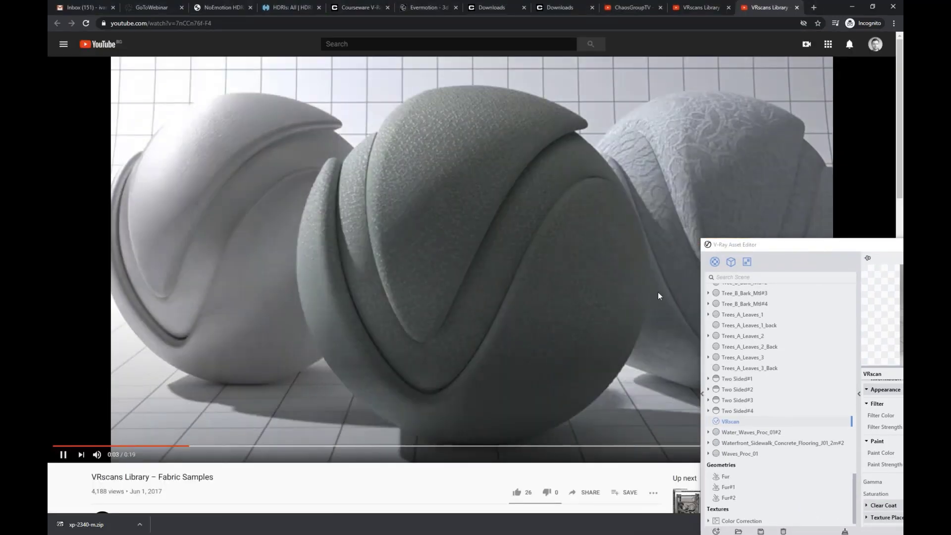
drag(790, 245, 902, 224)
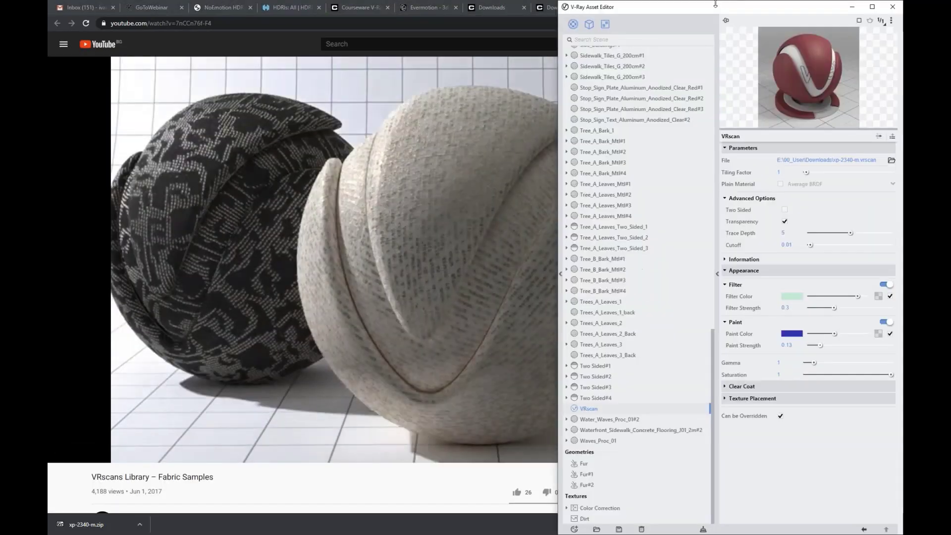
click(890, 11)
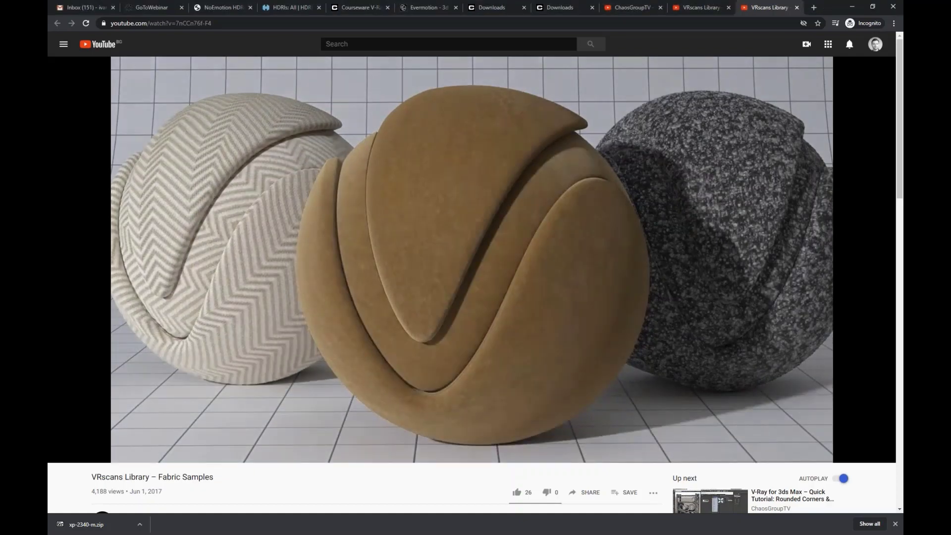
- Watch the "VRscans Library – Various Material Samples" video in full screen, then leave full screen
key(ctrl+shift+Tab)
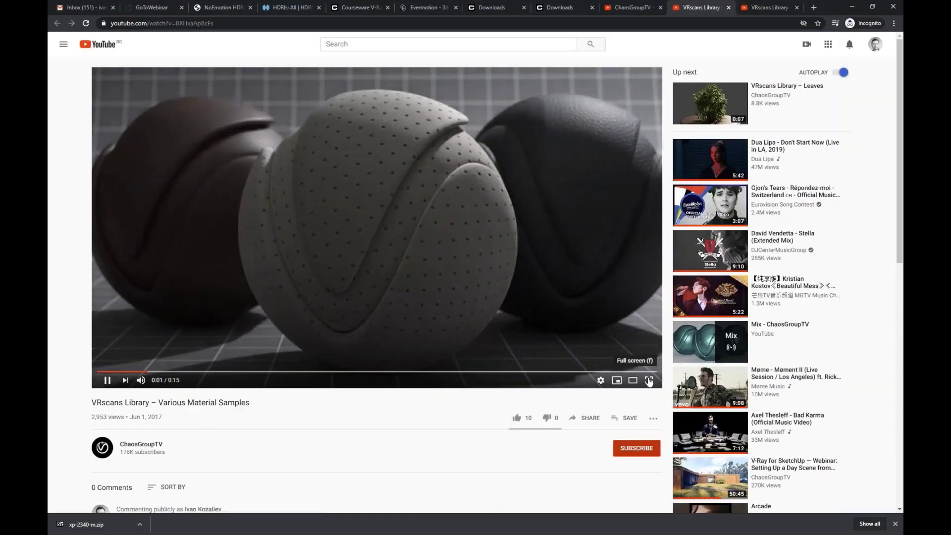
click(648, 380)
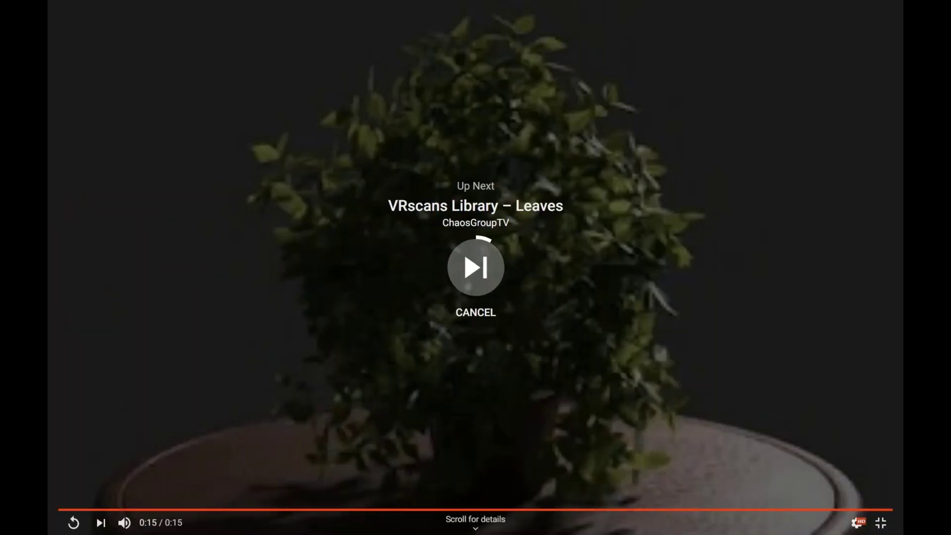
key(Escape)
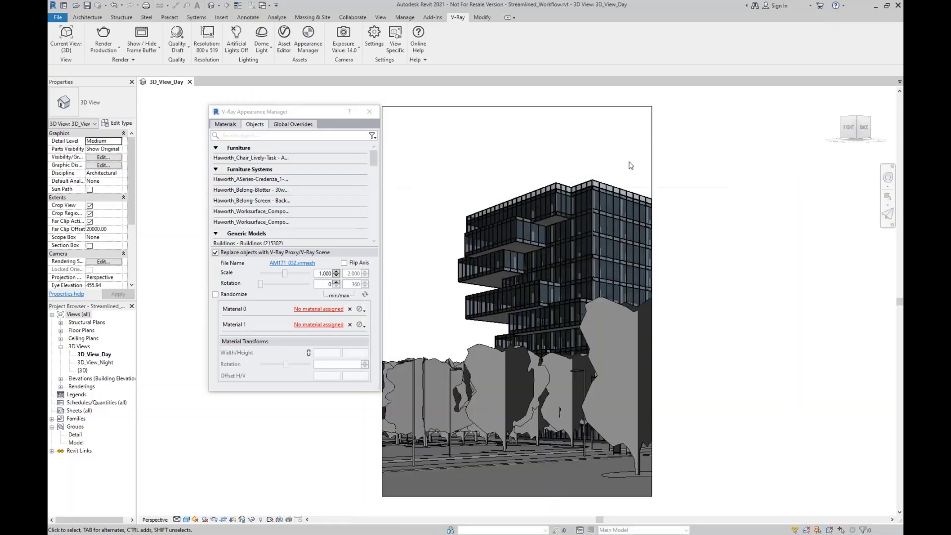
- Switch back to Revit, reopen the V-Ray Asset Editor beside the Appearance Manager, and show the list of material types that can be created
click(852, 7)
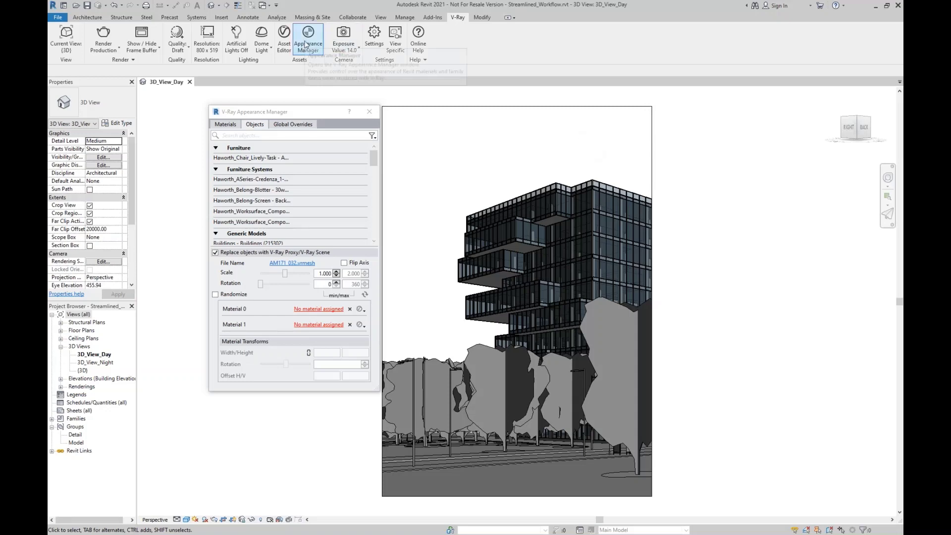
click(285, 40)
drag(707, 246, 597, 116)
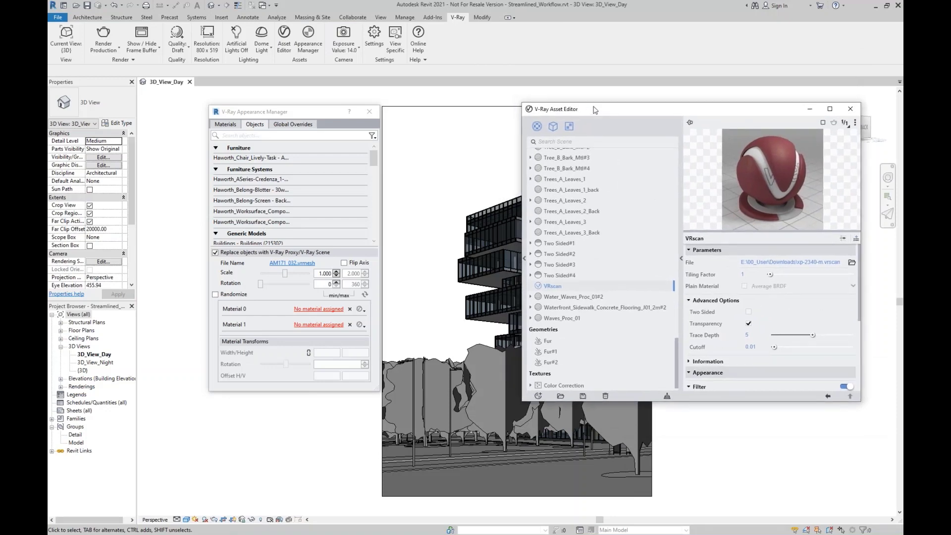
scroll(544, 130, up, 2)
click(536, 126)
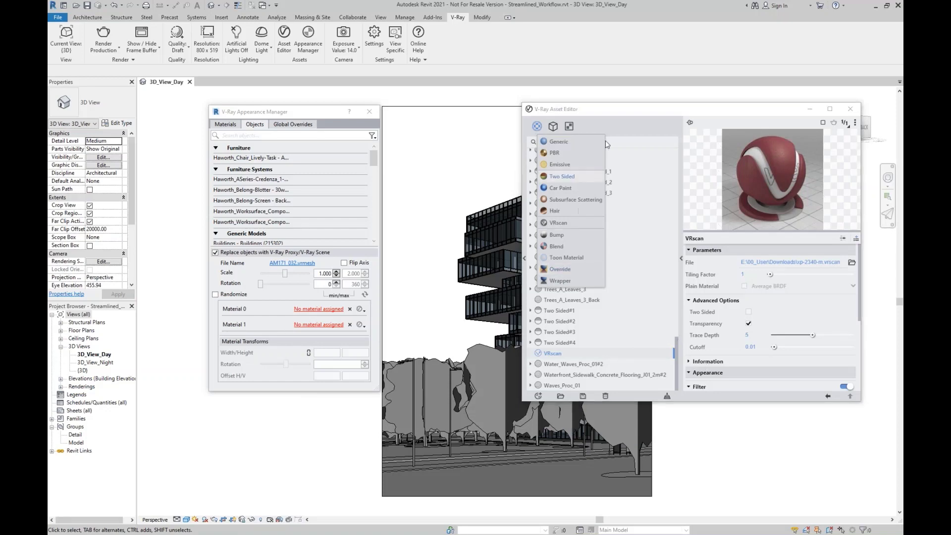
drag(630, 112, 647, 111)
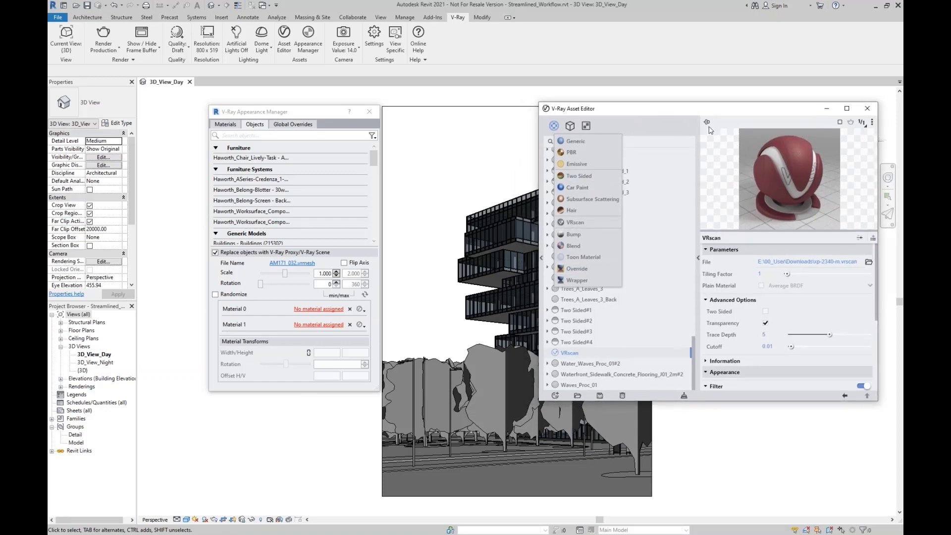
drag(804, 114, 818, 101)
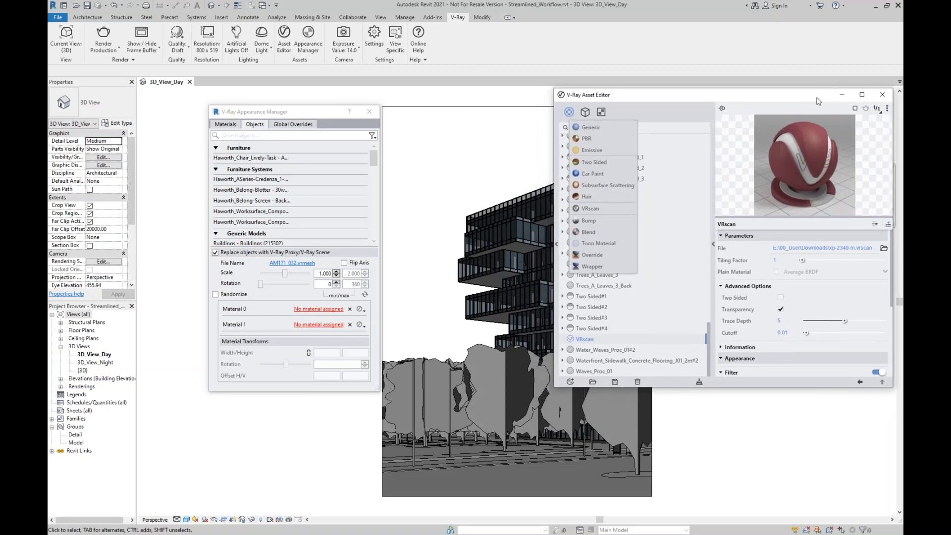